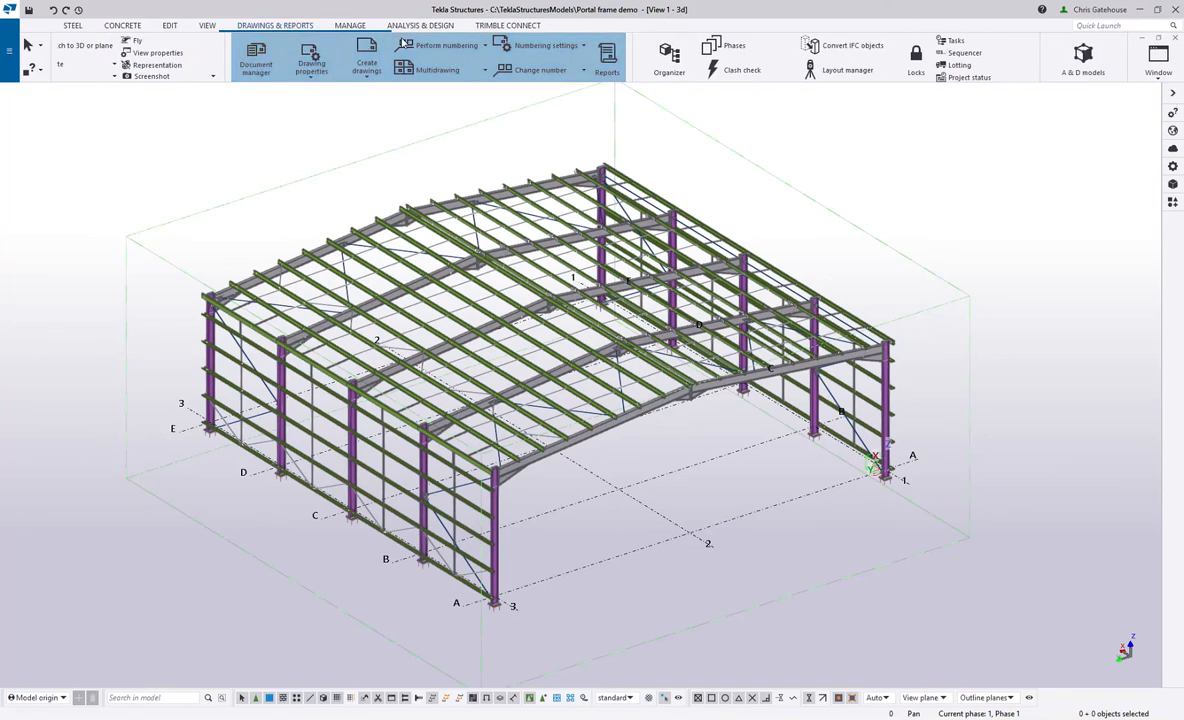
Run numbering on the modified objects in the portal frame model.
click(457, 47)
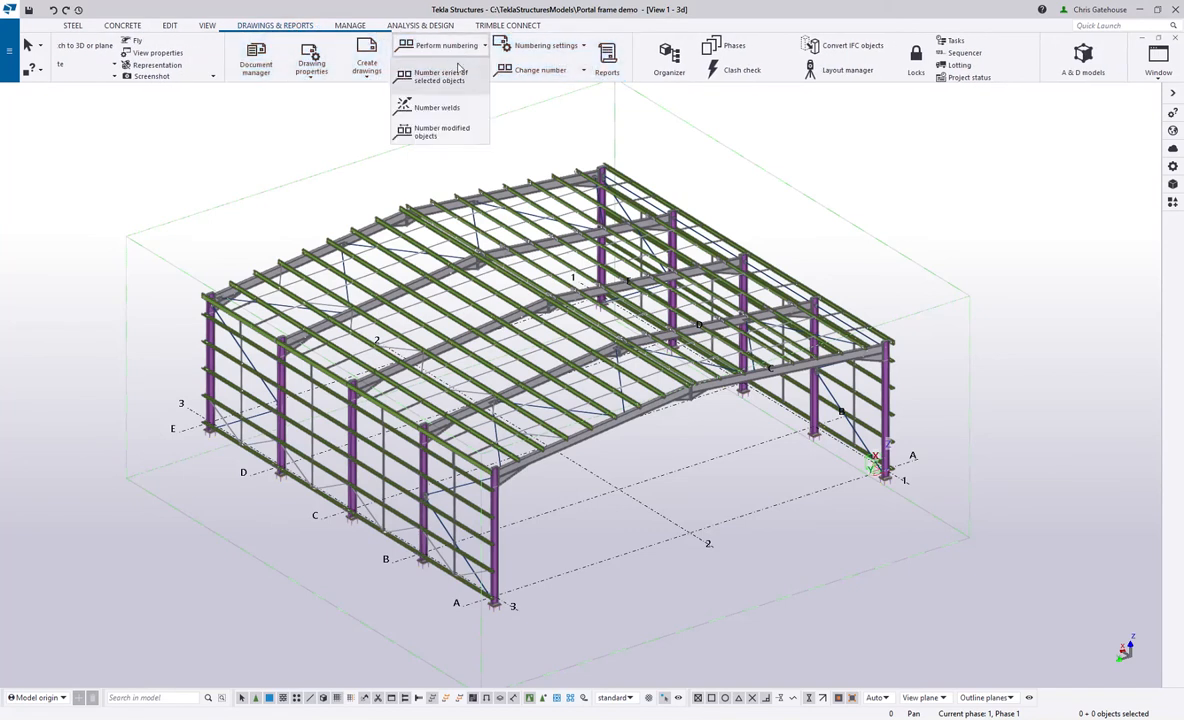
click(449, 131)
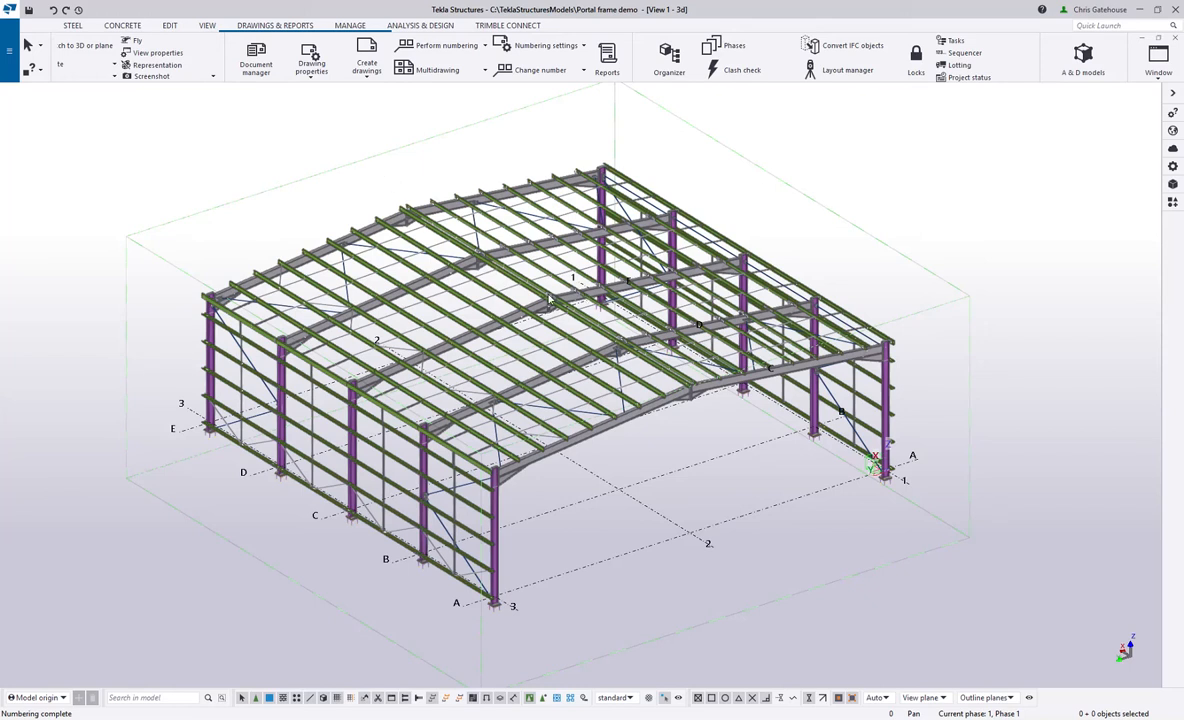
Begin a new basic view and apply the Grid-Plan view properties with the name Plan @ +0.000.
click(203, 26)
click(284, 75)
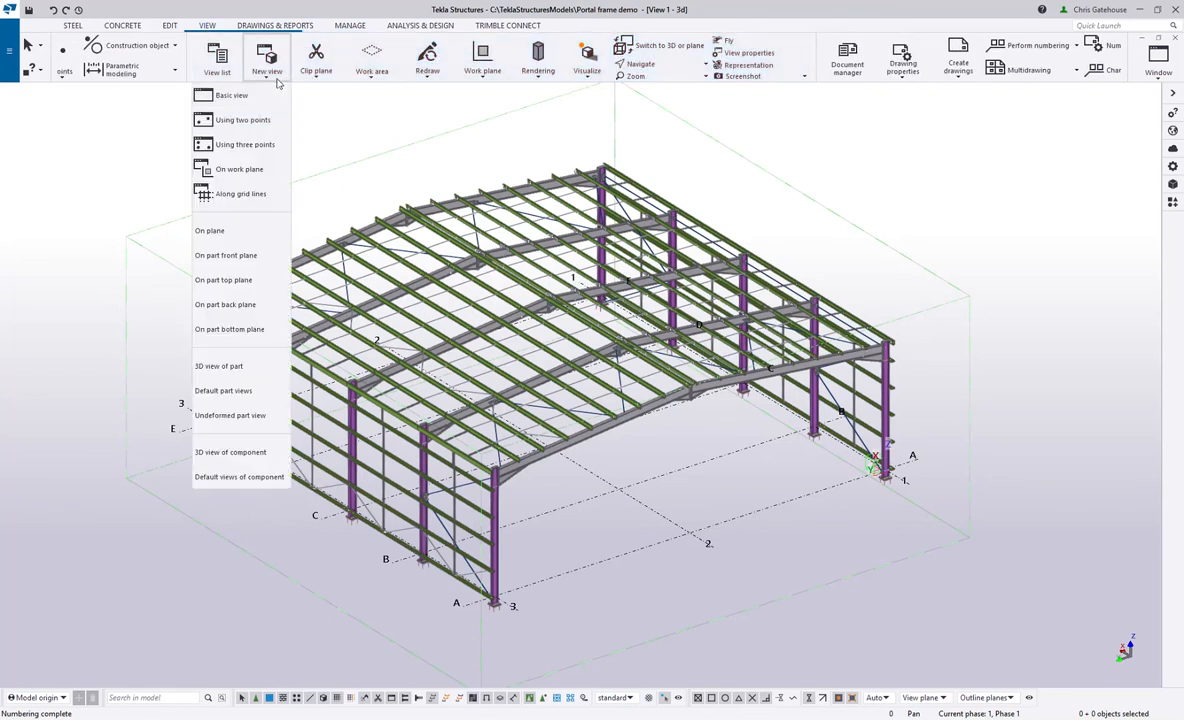
click(255, 95)
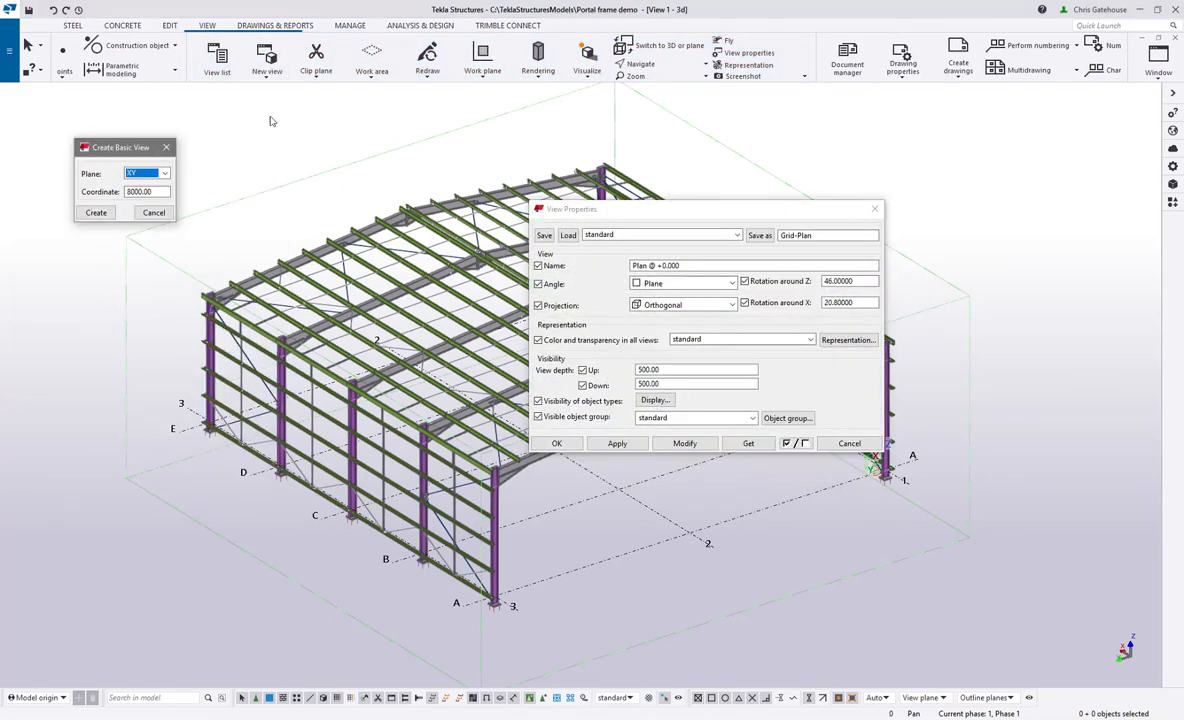
click(619, 236)
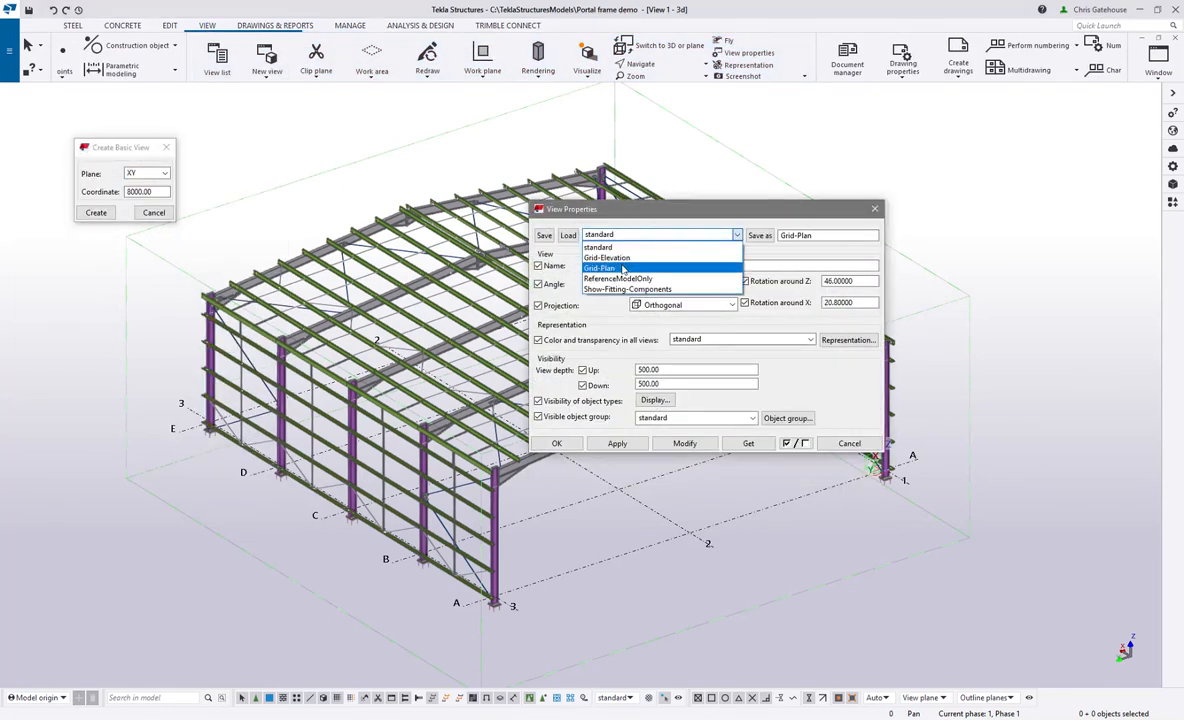
click(600, 268)
click(568, 235)
click(702, 267)
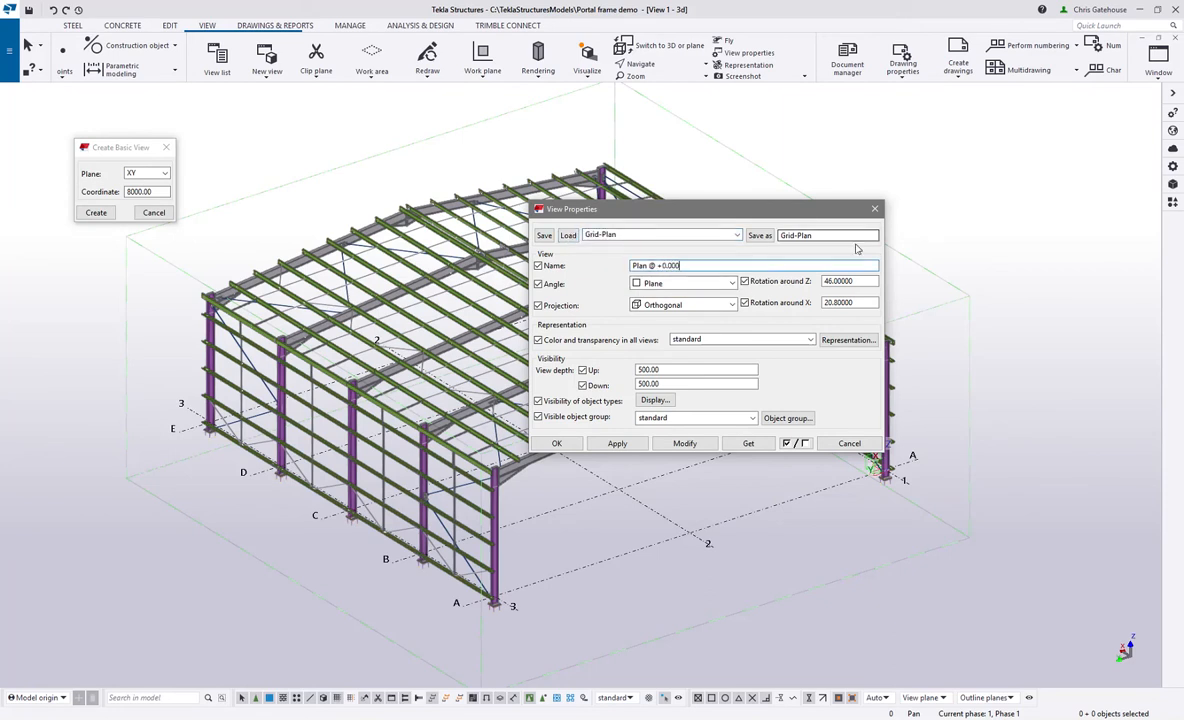
click(618, 444)
Create the basic view on the XY plane at coordinate 0.
click(147, 190)
drag(147, 190, 86, 185)
text(0)
click(96, 213)
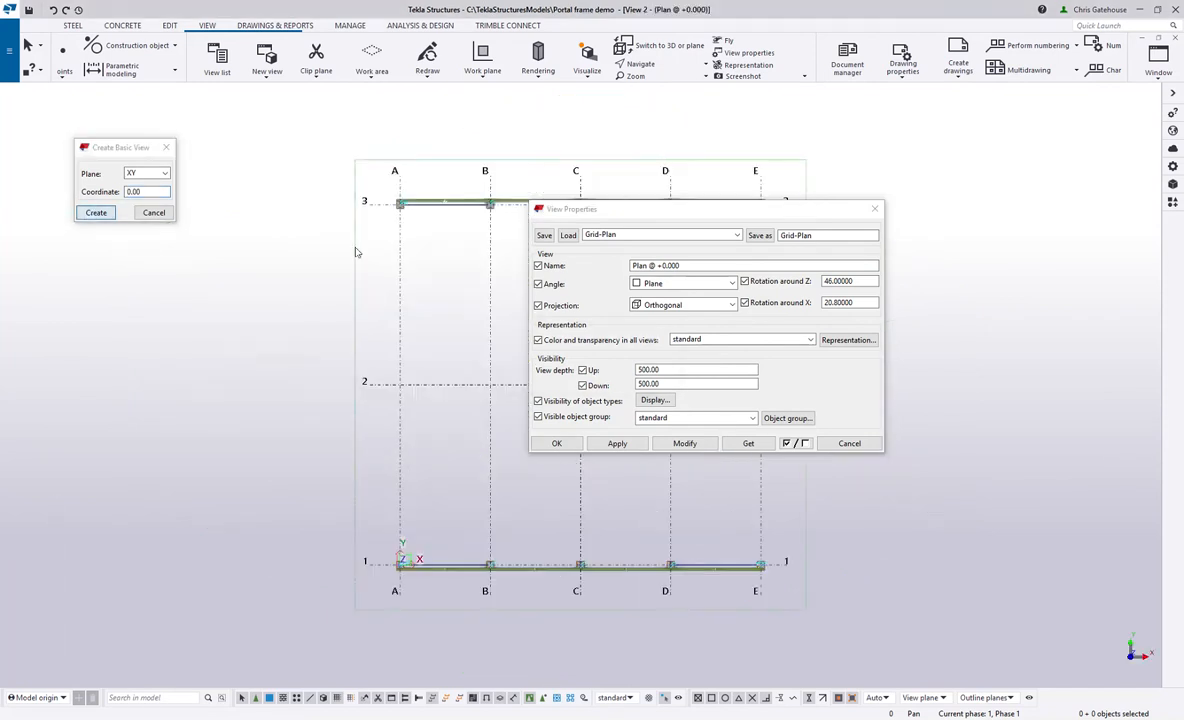
Create a second XY basic view named Plan @ +8.000 at coordinate 8000.
click(662, 265)
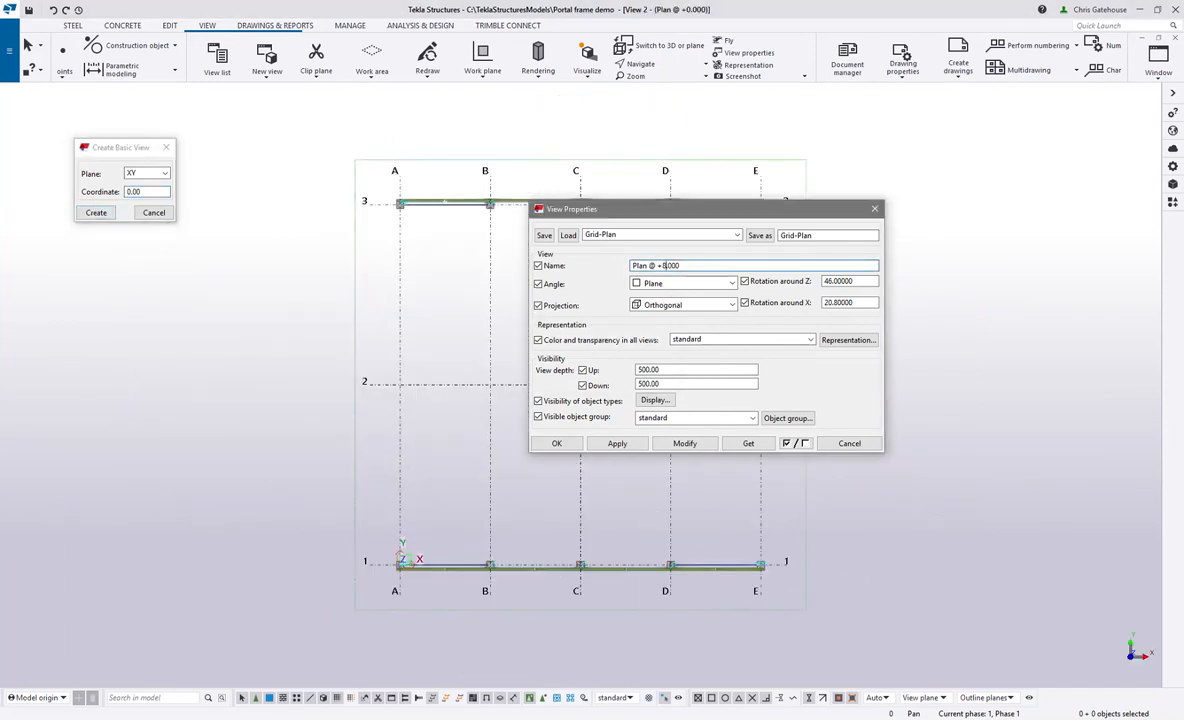
drag(150, 191, 104, 197)
text(8000)
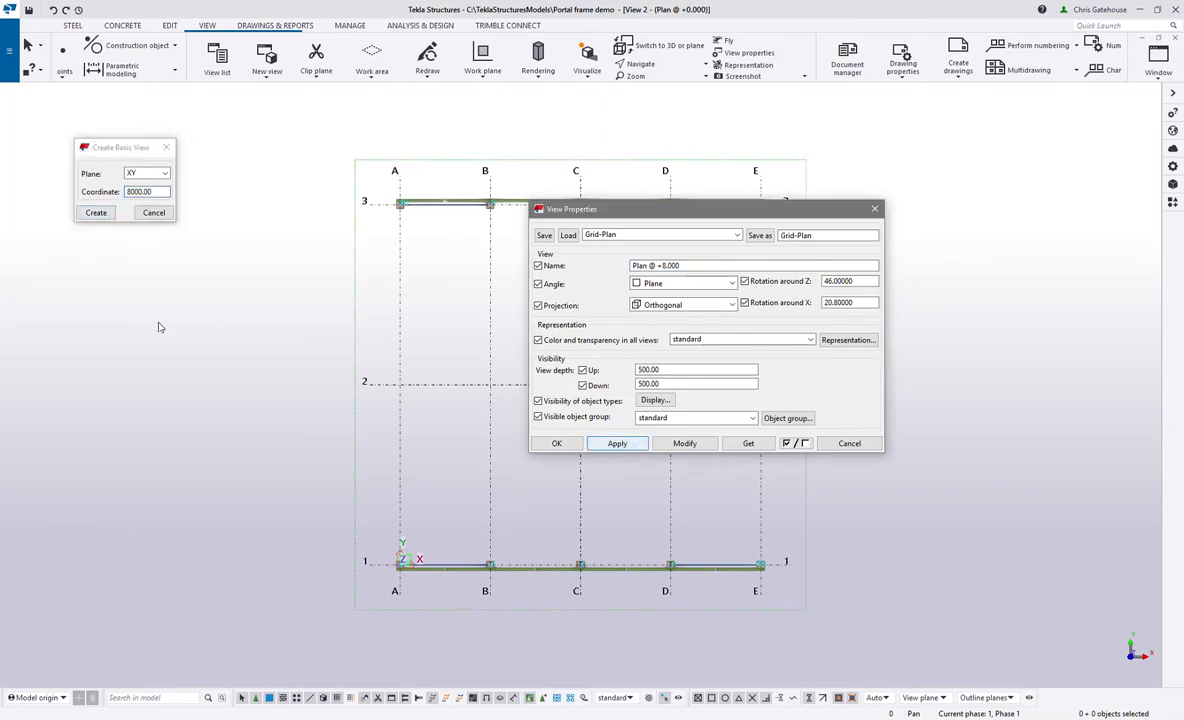
click(96, 213)
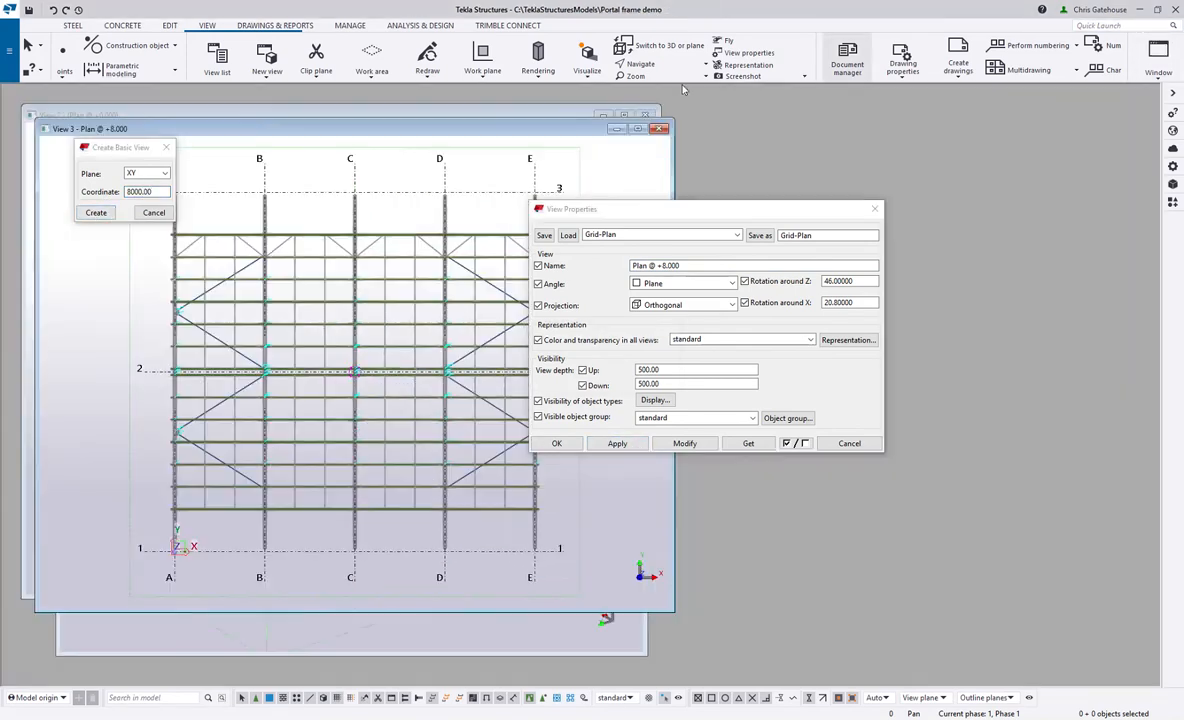
Close both plan view windows and the view creation dialogs, checking the saved views in the view list.
click(166, 147)
click(662, 128)
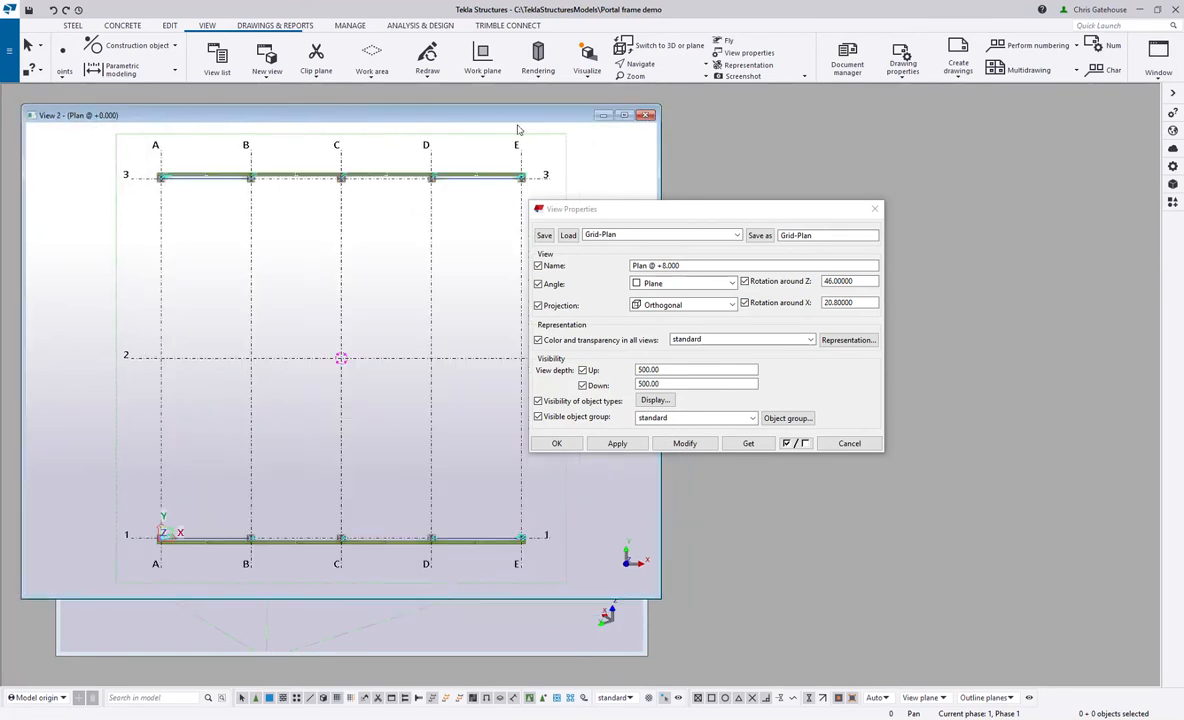
click(217, 60)
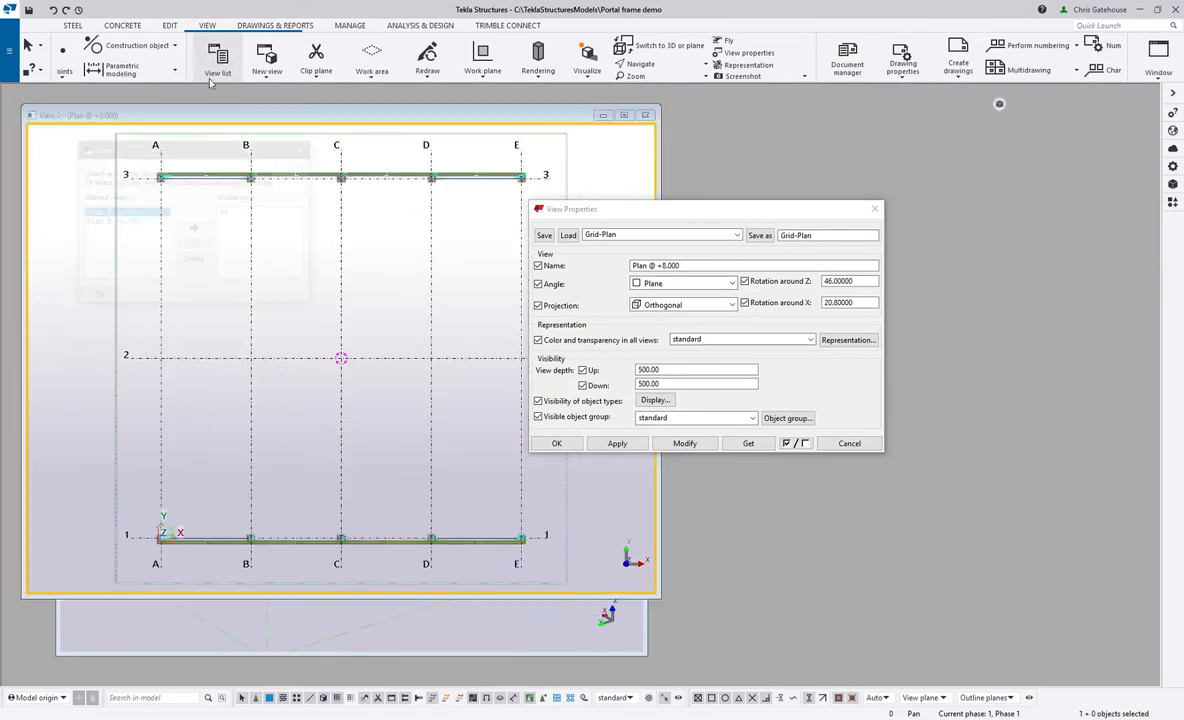
click(305, 147)
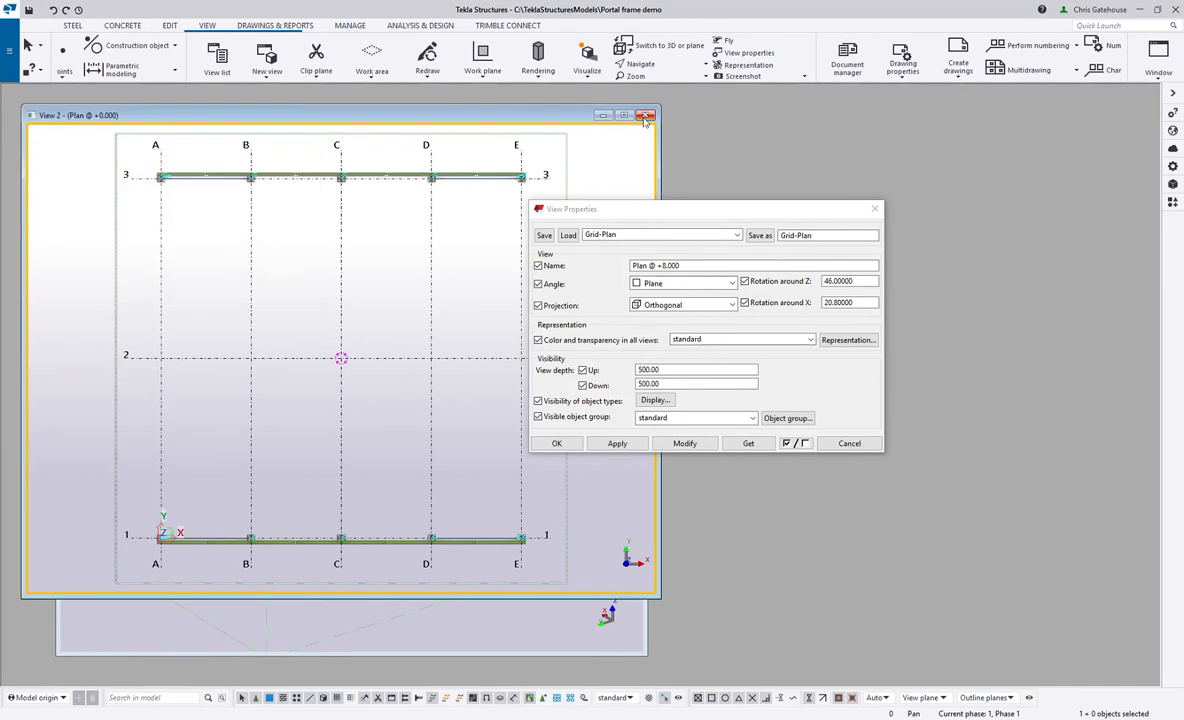
click(645, 115)
click(875, 209)
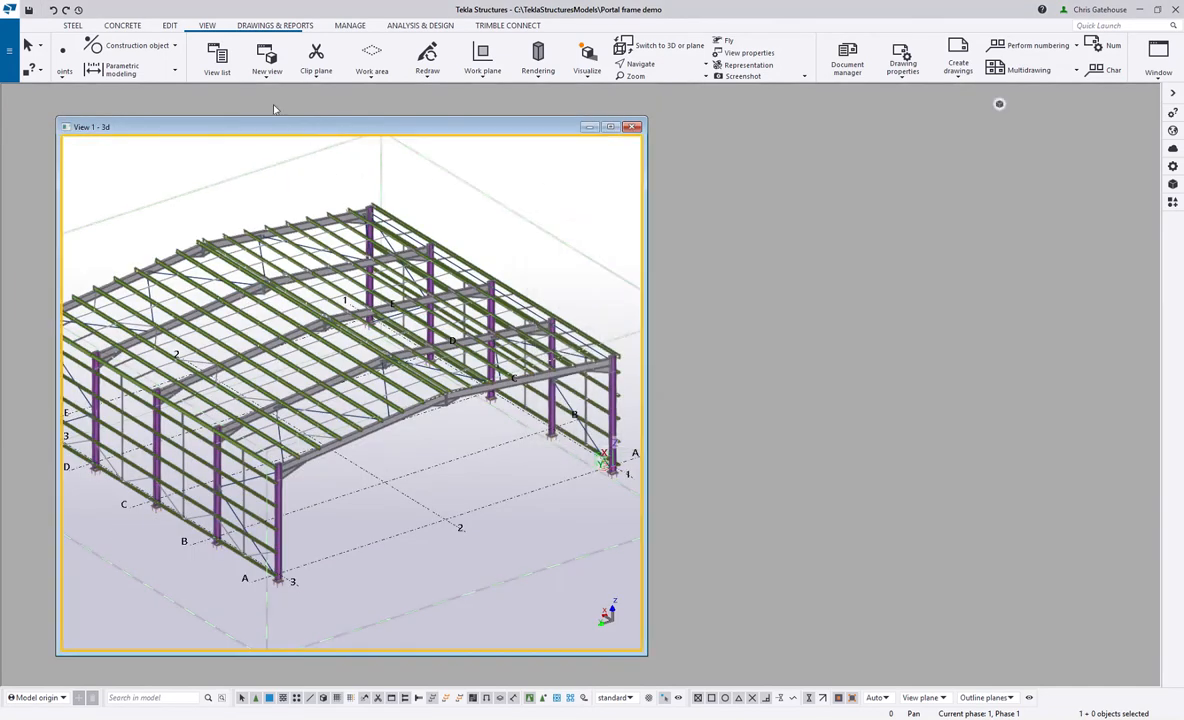
Start a general arrangement drawing and load the Steel-GA-FP drawing properties for it.
click(275, 25)
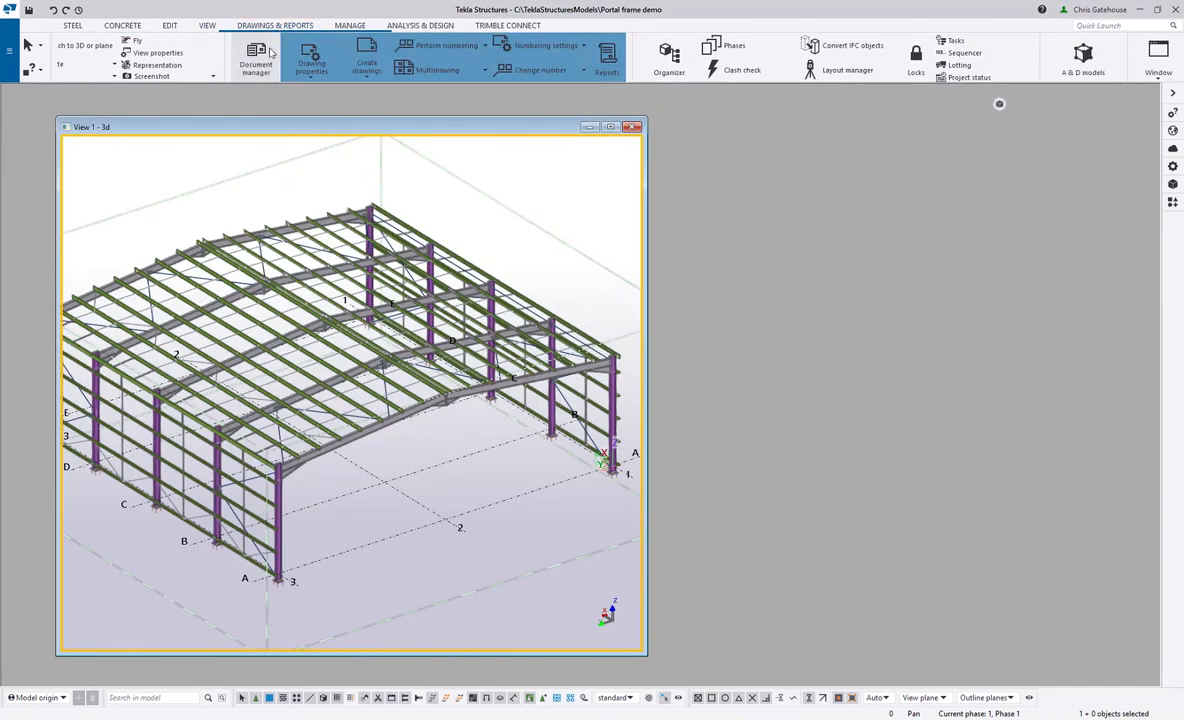
click(366, 70)
click(330, 168)
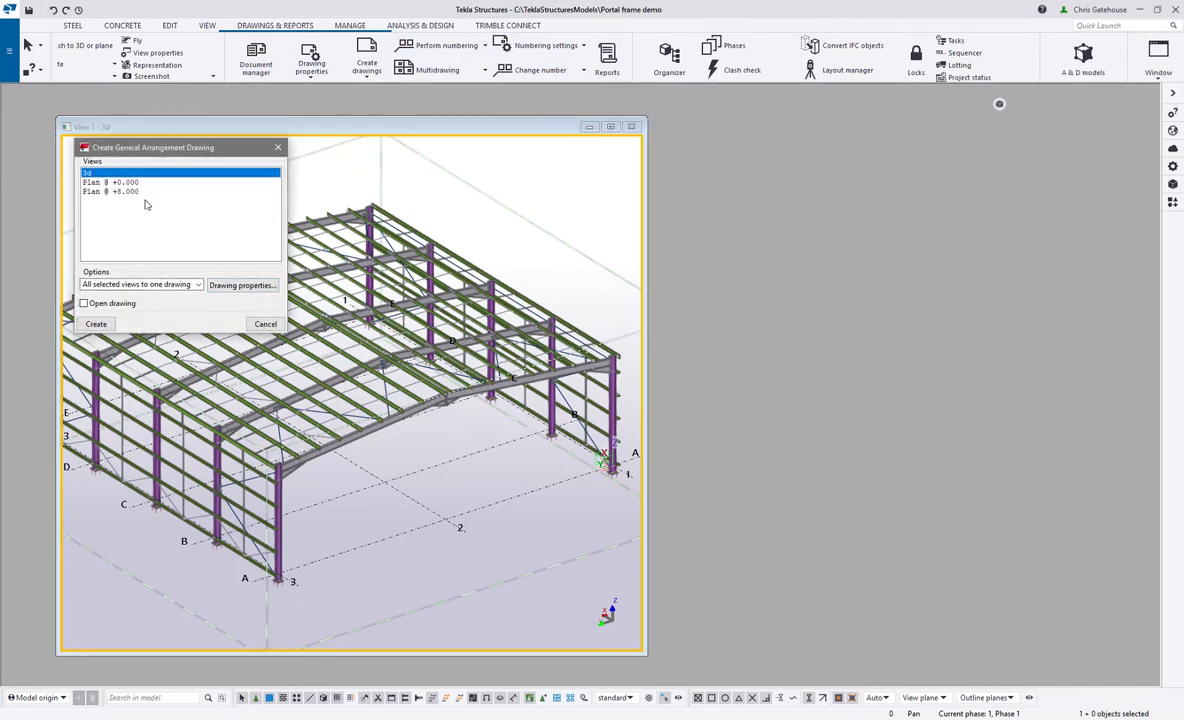
click(242, 285)
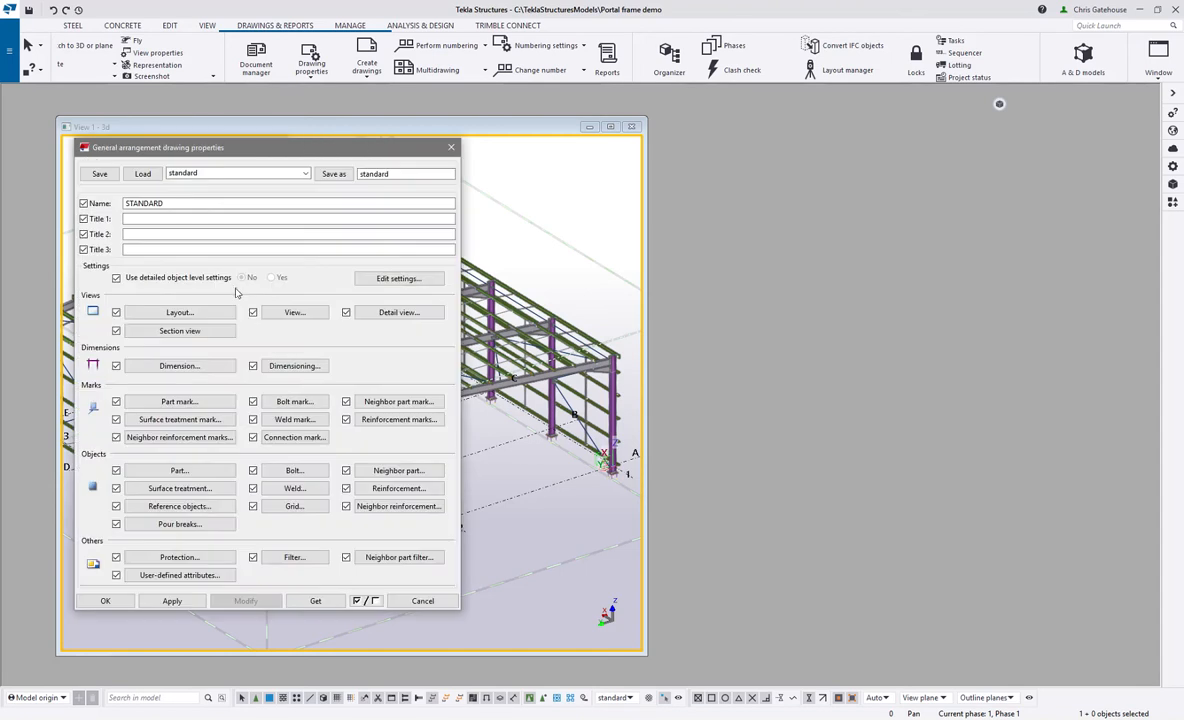
mouse_move(247, 135)
mouse_down()
mouse_move(557, 153)
mouse_move(527, 136)
mouse_up()
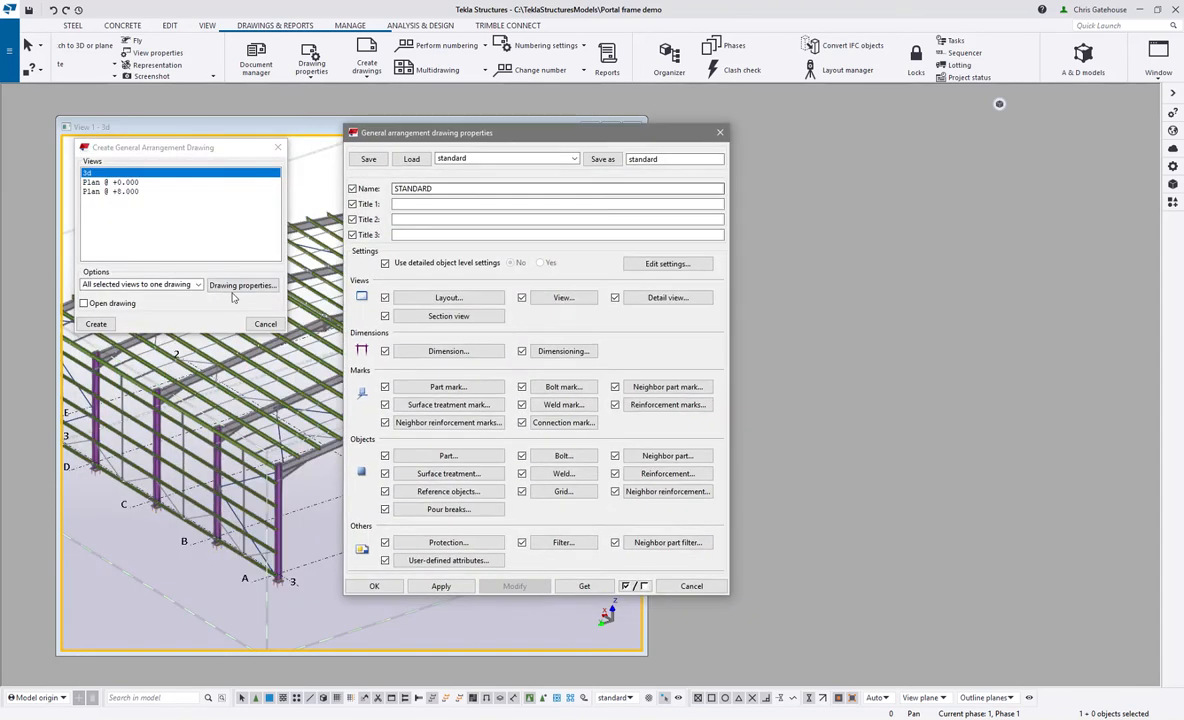
click(462, 159)
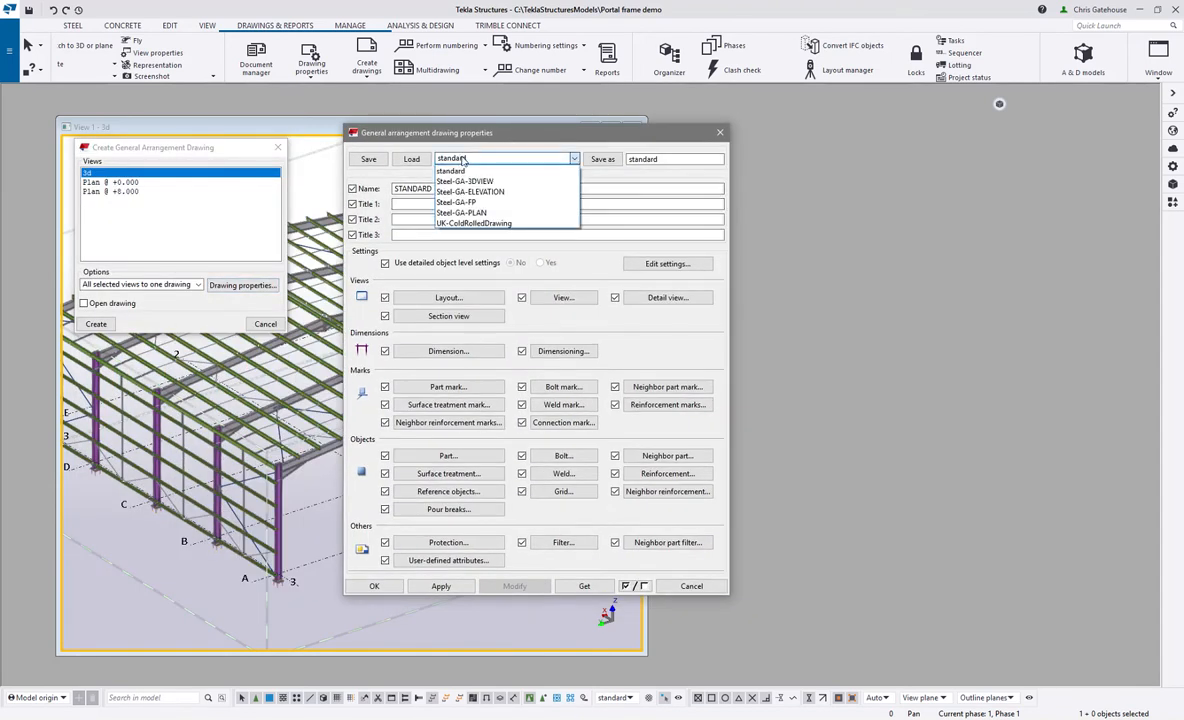
click(456, 202)
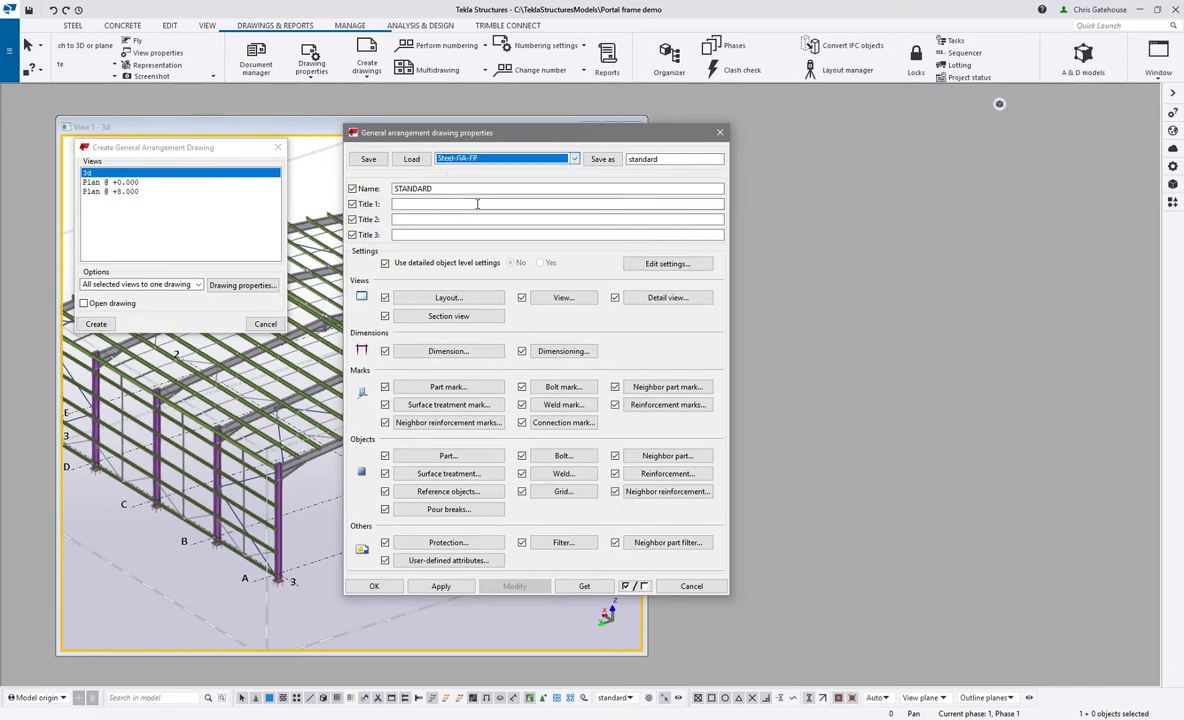
click(411, 160)
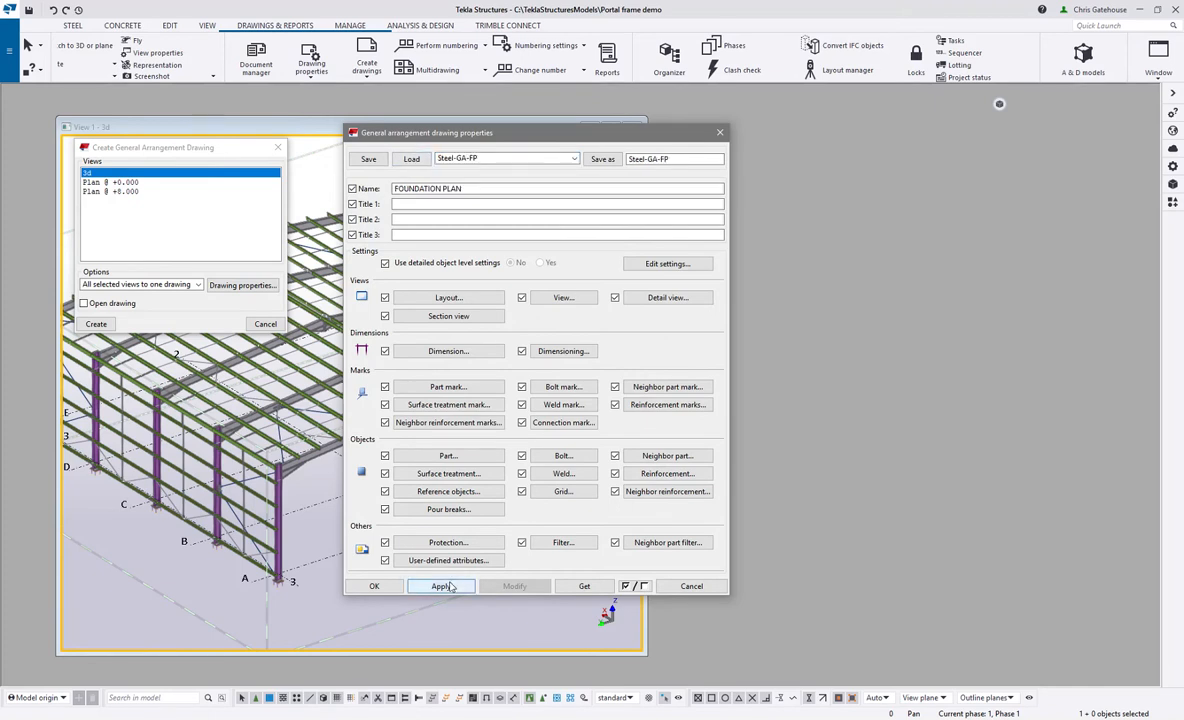
click(374, 586)
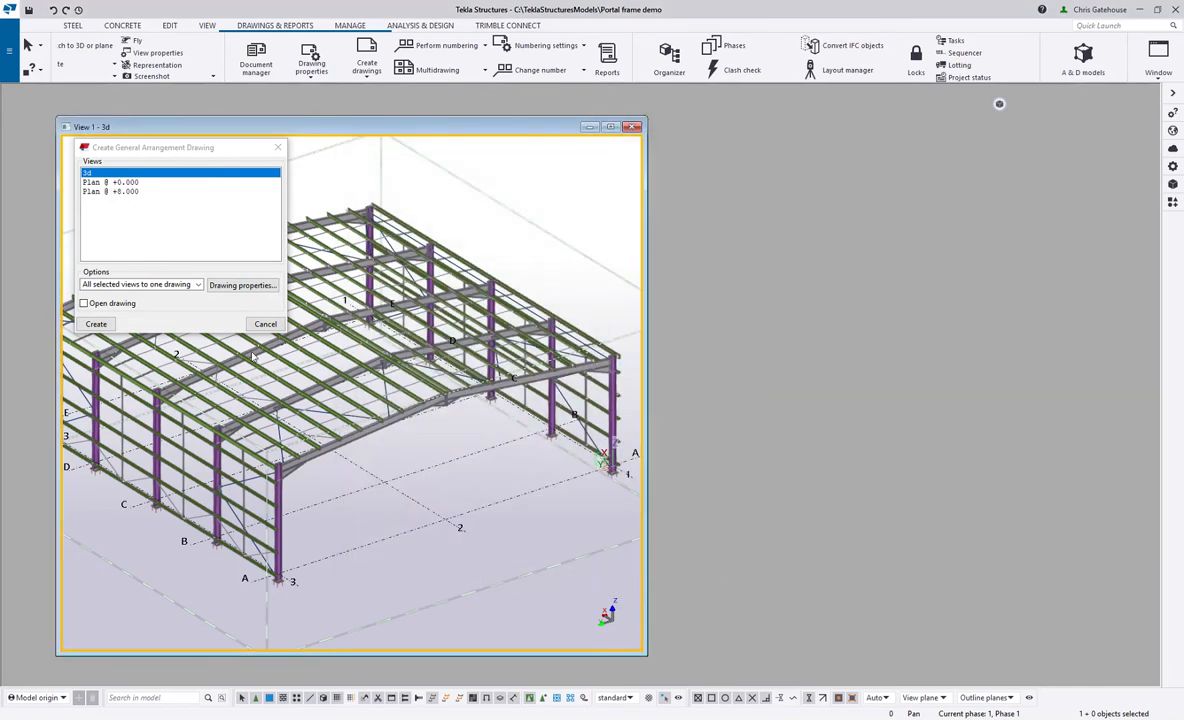
Create the general arrangement drawing from the Plan @ +0.000 view, have it open on creation, and maximize its window.
click(135, 183)
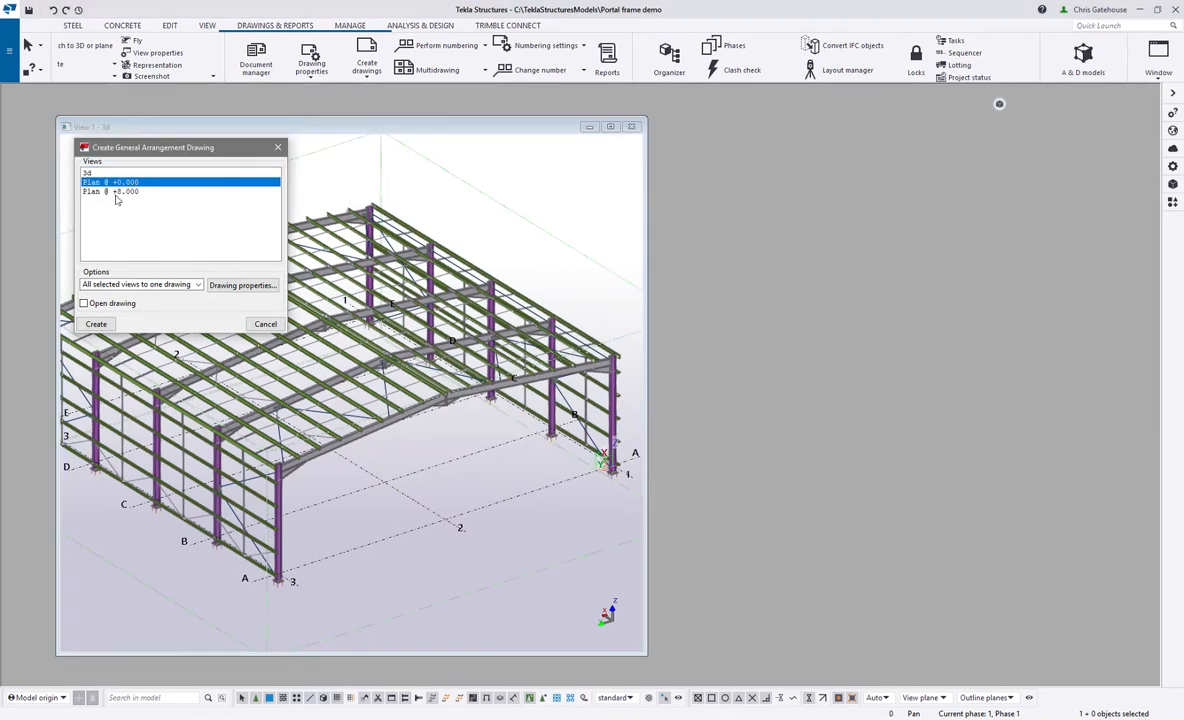
click(84, 303)
click(96, 323)
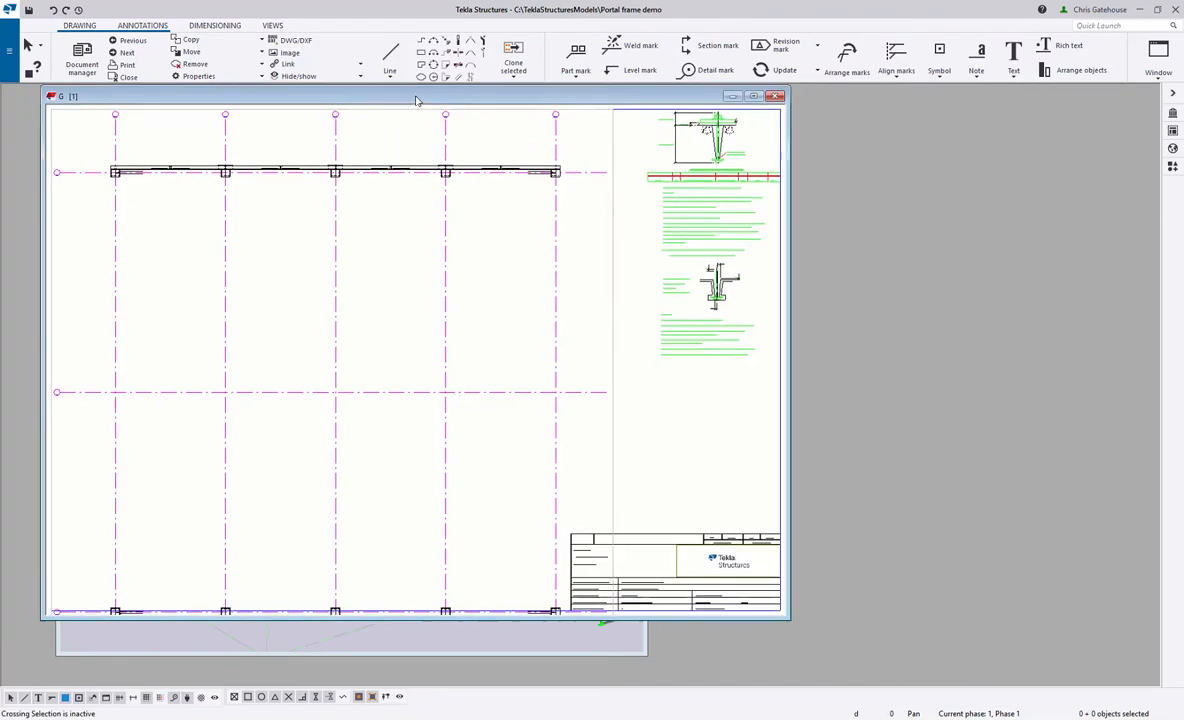
double_click(422, 104)
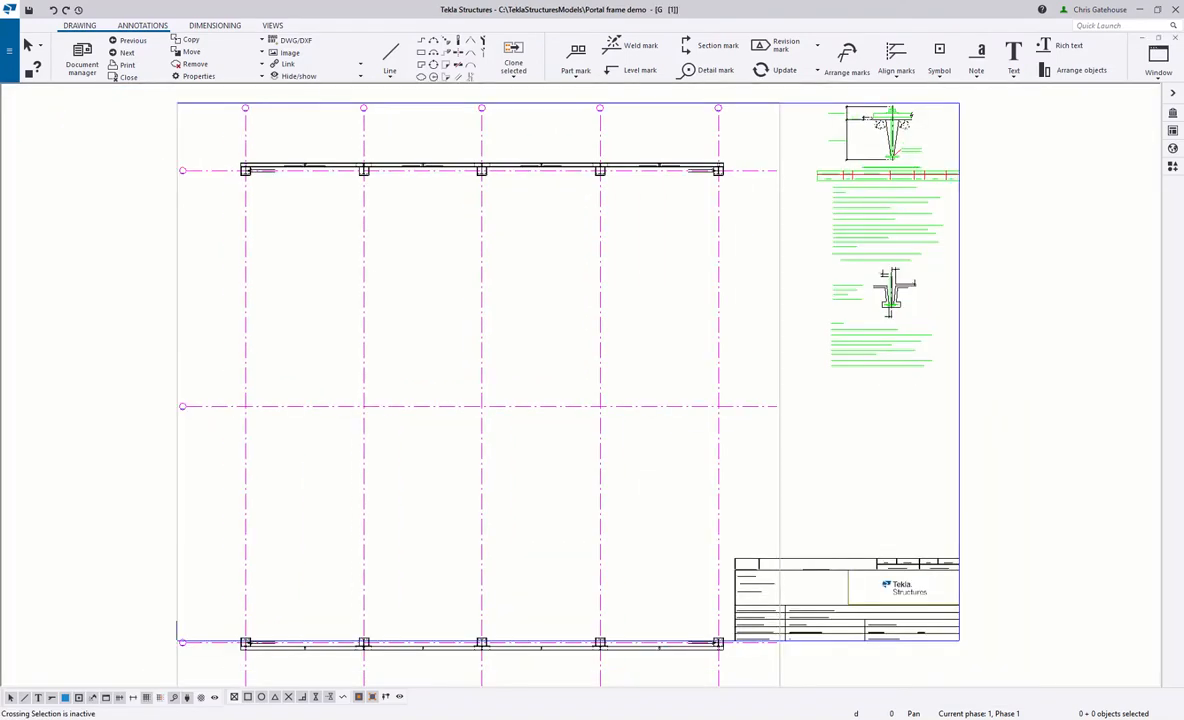
Examine the foundation plan drawing's notes and title block, and how its plan view frame sits on the sheet.
scroll(889, 557, up, 4)
scroll(801, 262, down, 4)
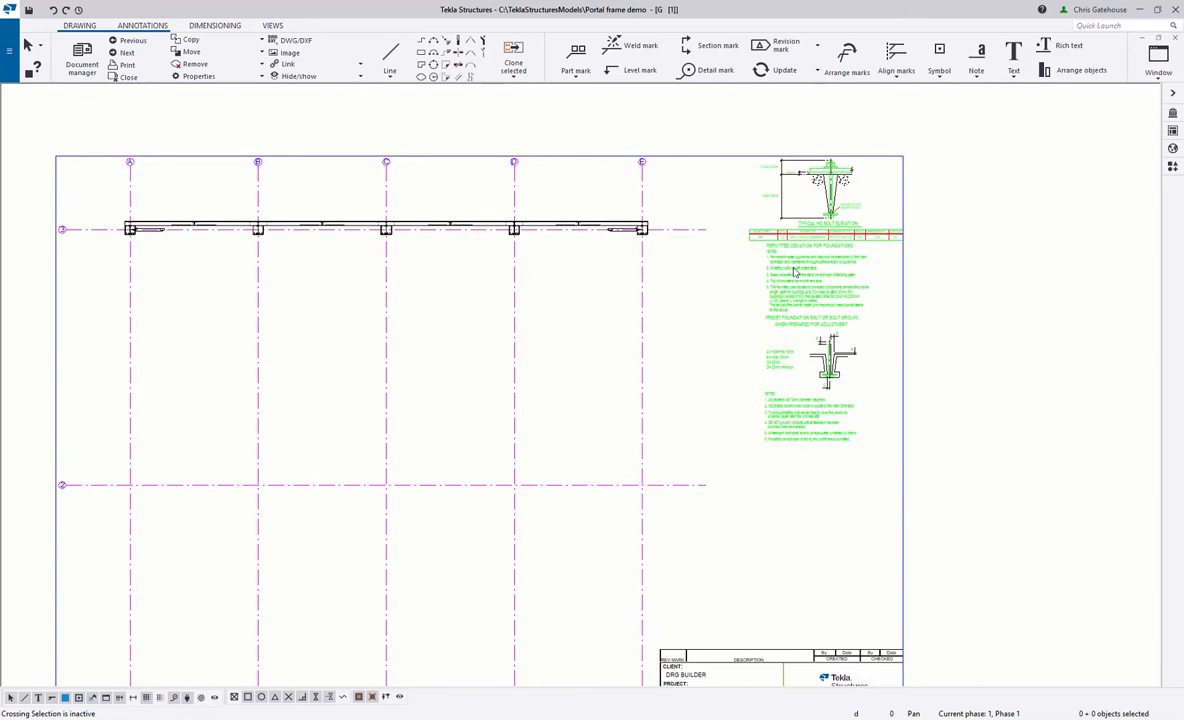
scroll(795, 270, down, 4)
scroll(661, 317, up, 1)
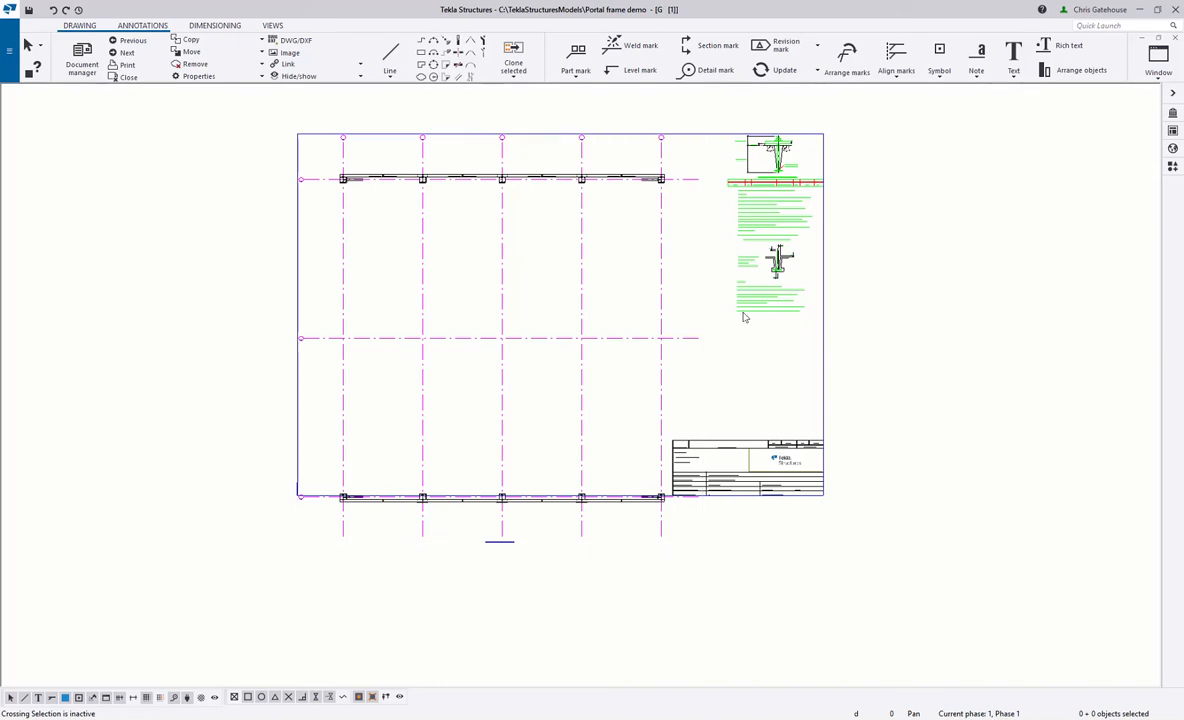
click(703, 276)
scroll(505, 273, up, 2)
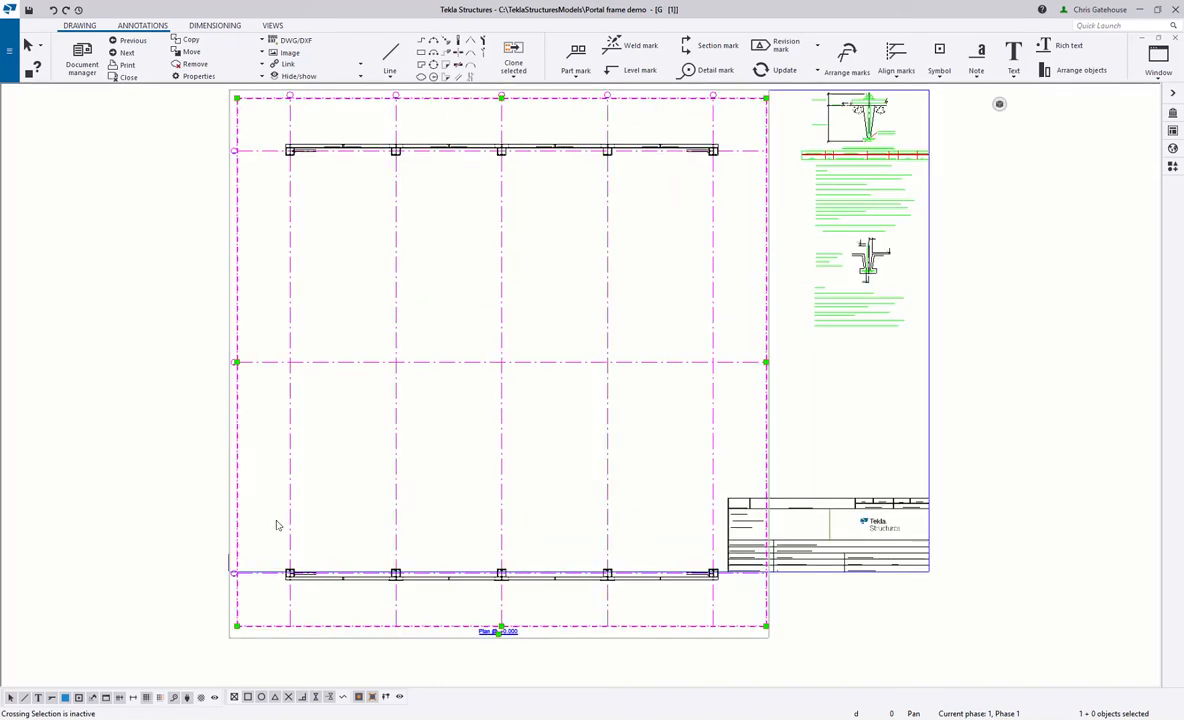
Compare the drawing with the 3D model side by side, inspect the plan view frame's options, and restore the drawing to full size.
click(1159, 38)
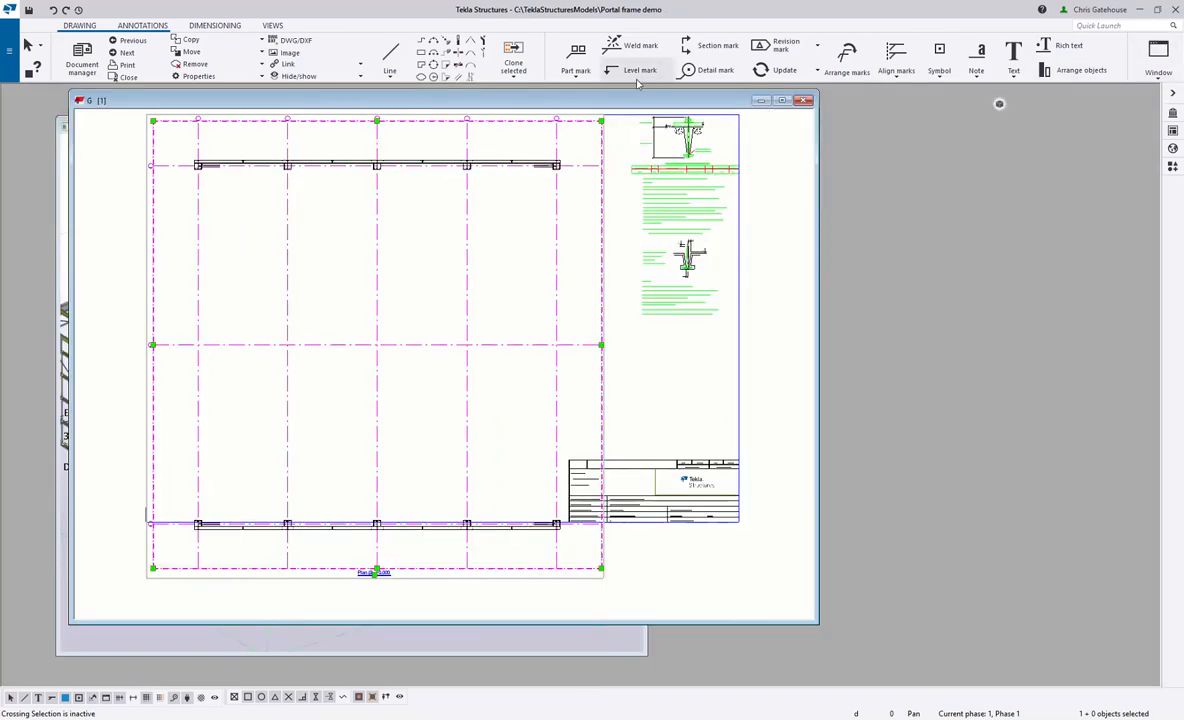
drag(625, 108, 999, 103)
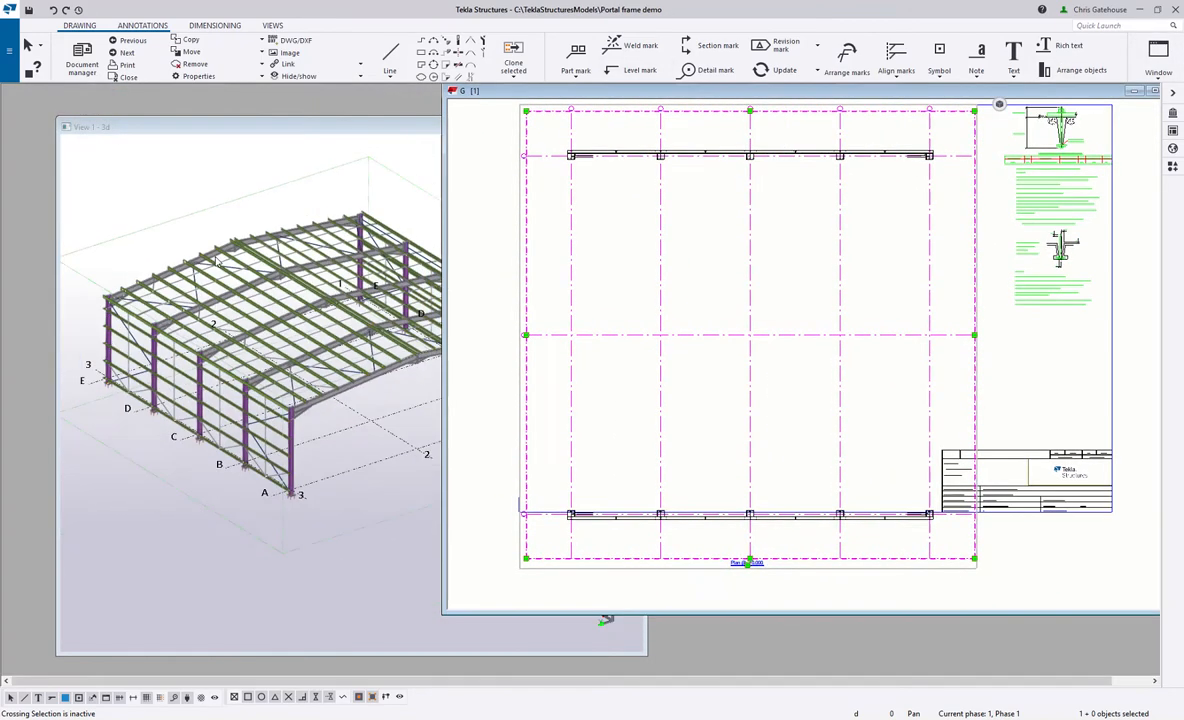
click(812, 147)
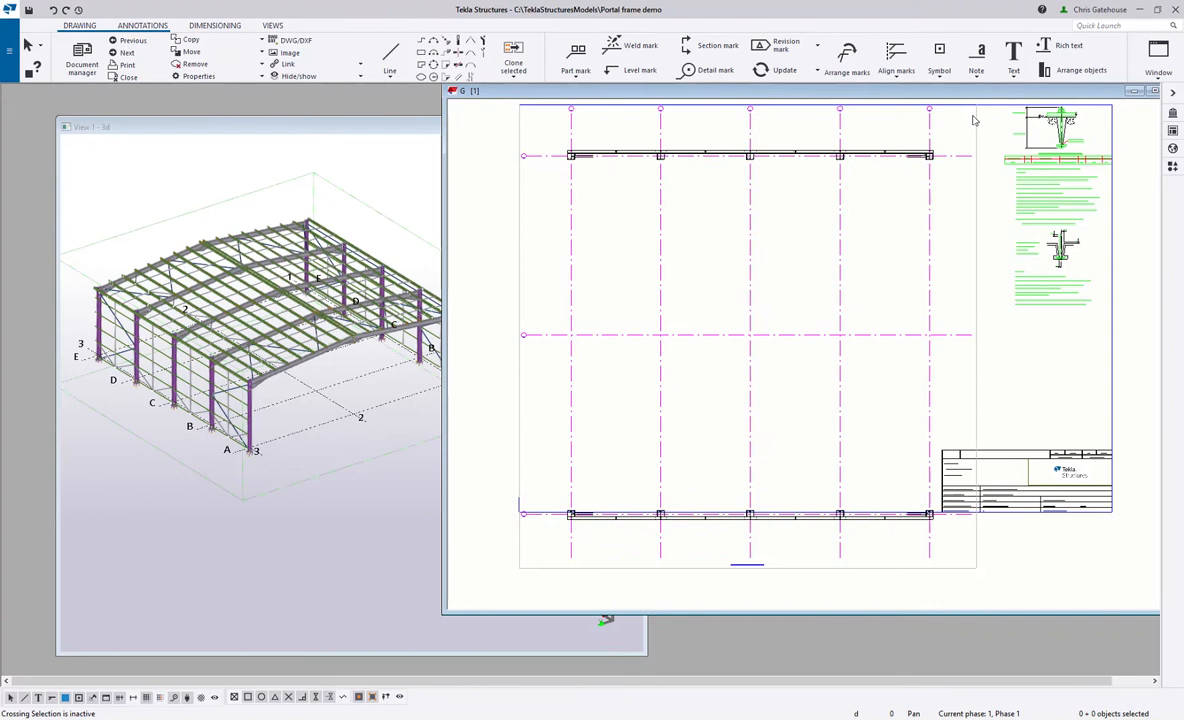
click(975, 121)
right_click(978, 124)
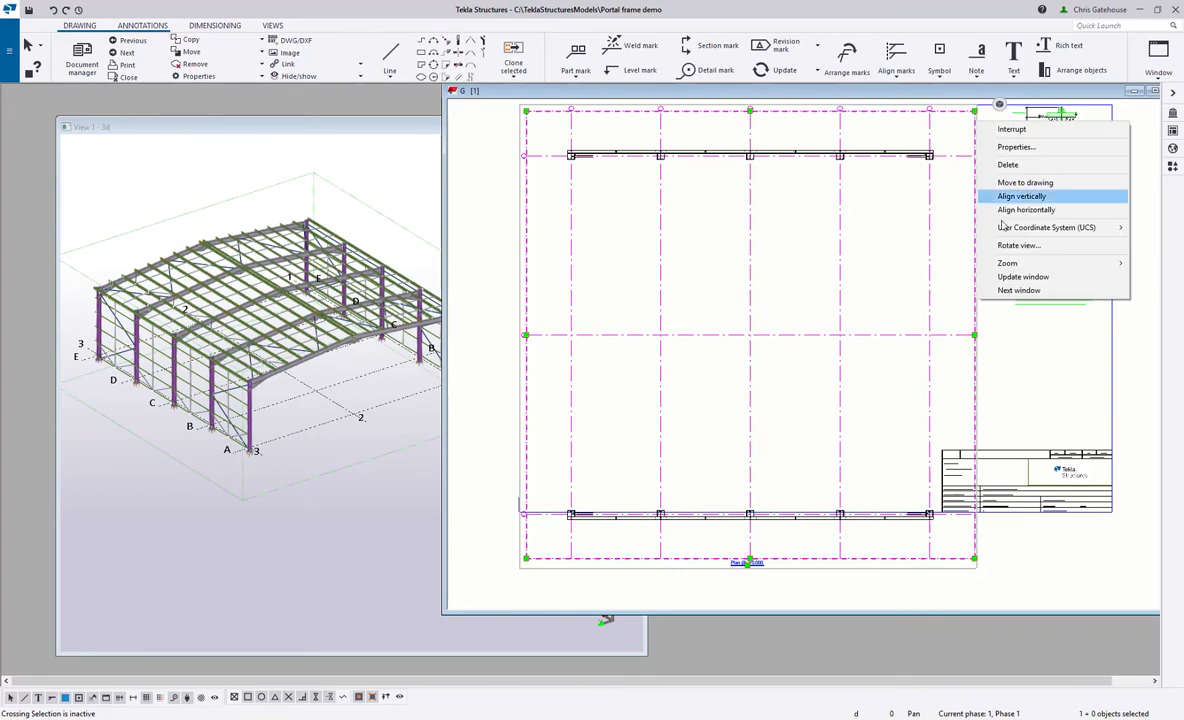
click(980, 124)
click(977, 121)
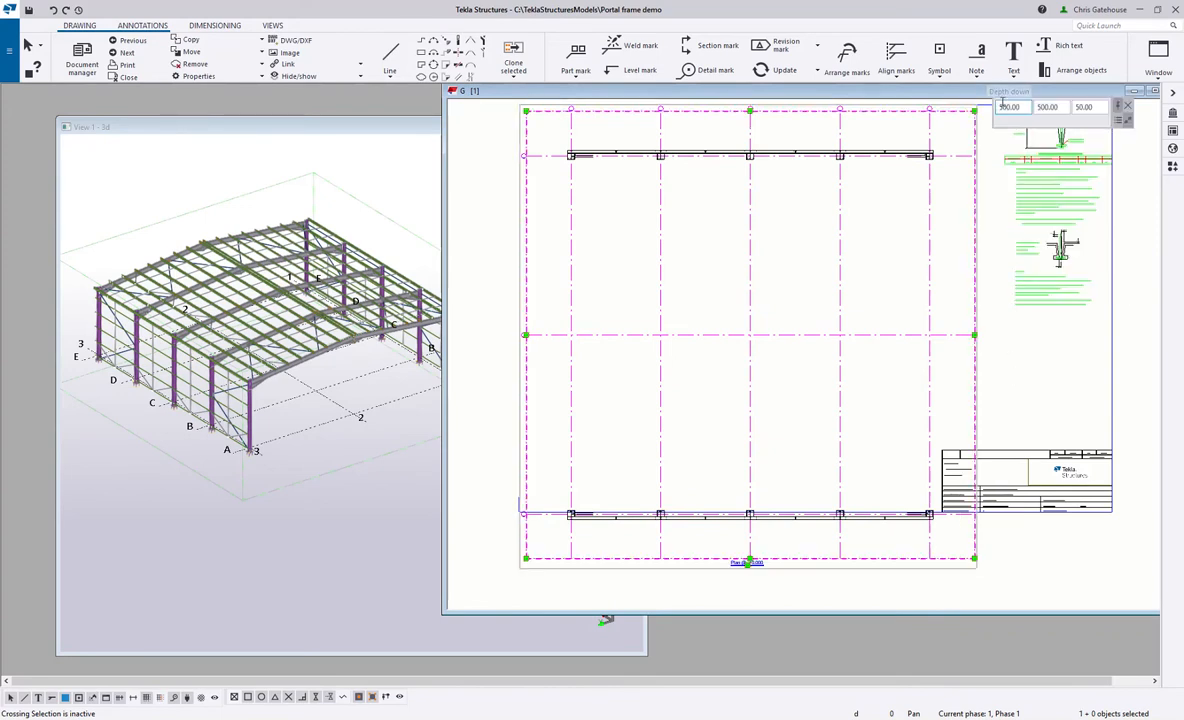
double_click(957, 94)
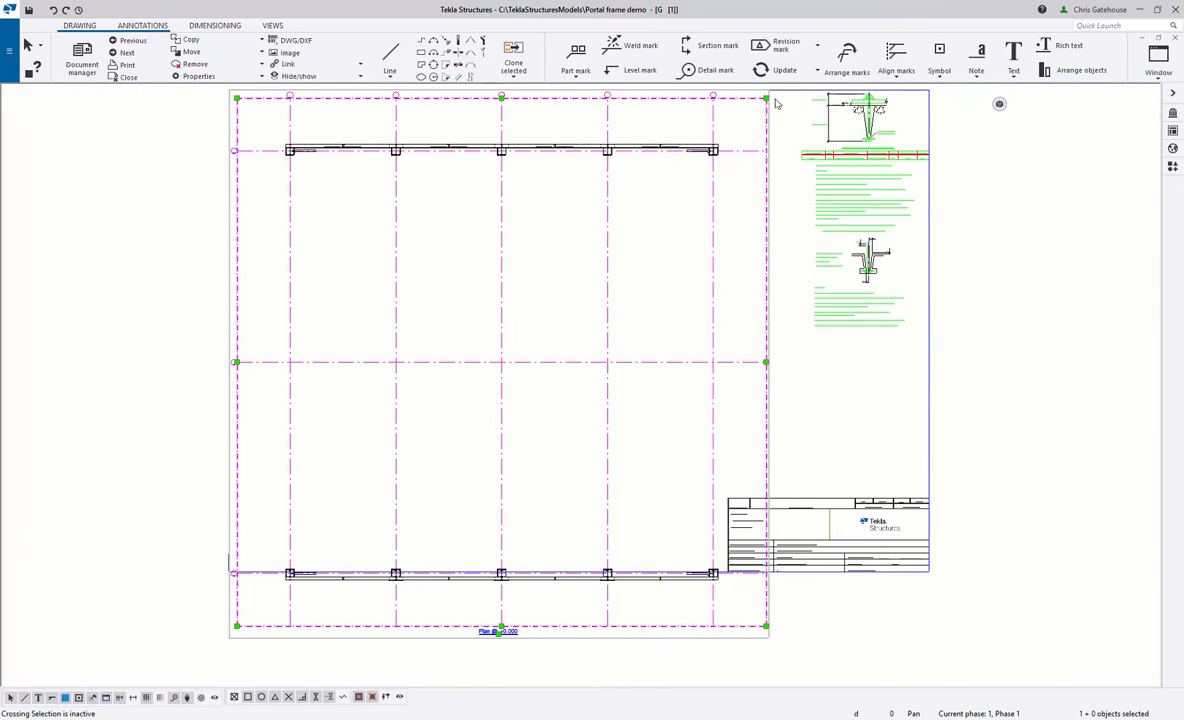
Pull in two opposite corners of the plan view's boundary so it sits closer around the column grid.
drag(767, 104, 716, 150)
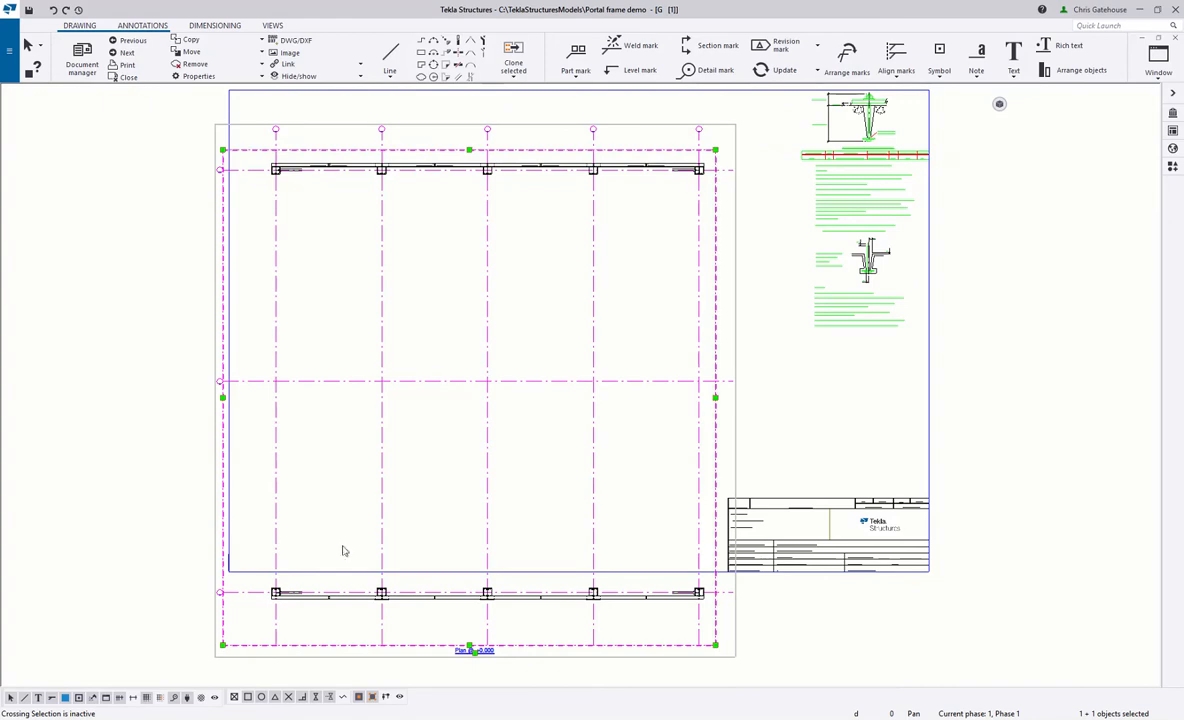
mouse_move(224, 646)
mouse_down()
mouse_move(246, 614)
mouse_move(270, 606)
mouse_move(259, 609)
mouse_up()
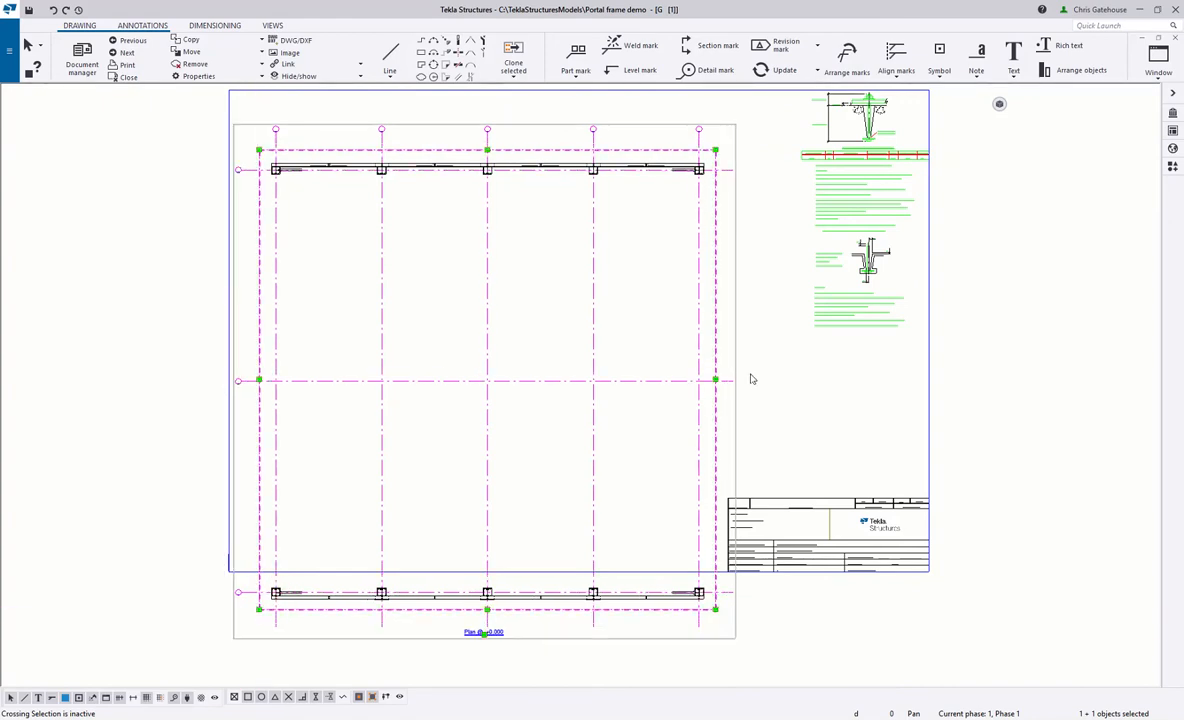
Set the plan view's scale to 1/75 and reposition the view within the drawing sheet.
double_click(735, 315)
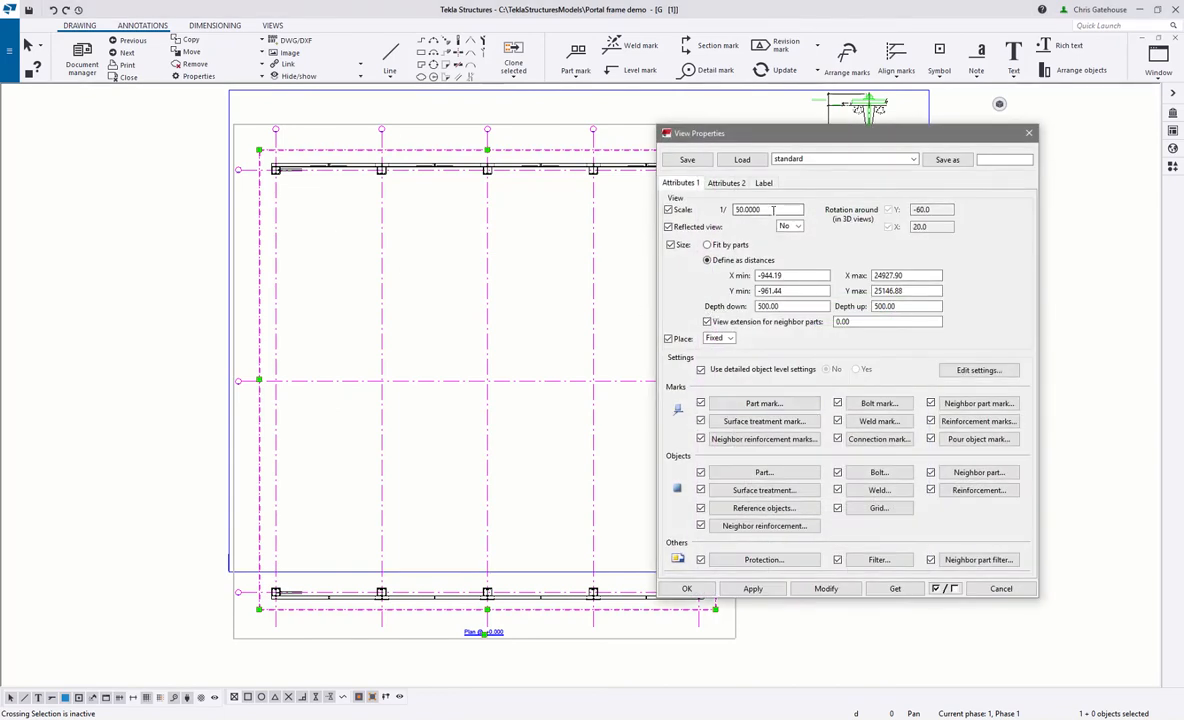
double_click(773, 210)
text(75)
click(825, 589)
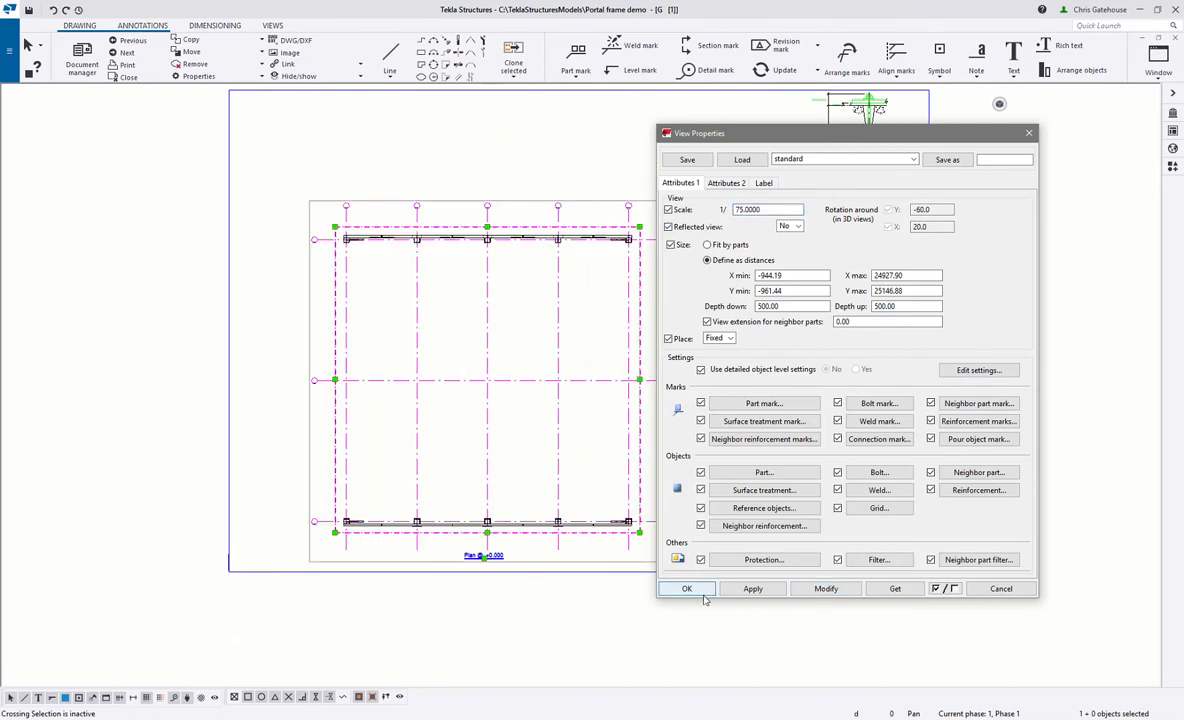
click(686, 589)
drag(670, 365, 699, 357)
key(Escape)
Set the plan view's upward depth to 0 and apply it to the view, with a corner base plate in sight.
scroll(621, 468, up, 10)
scroll(752, 370, up, 2)
scroll(605, 418, down, 5)
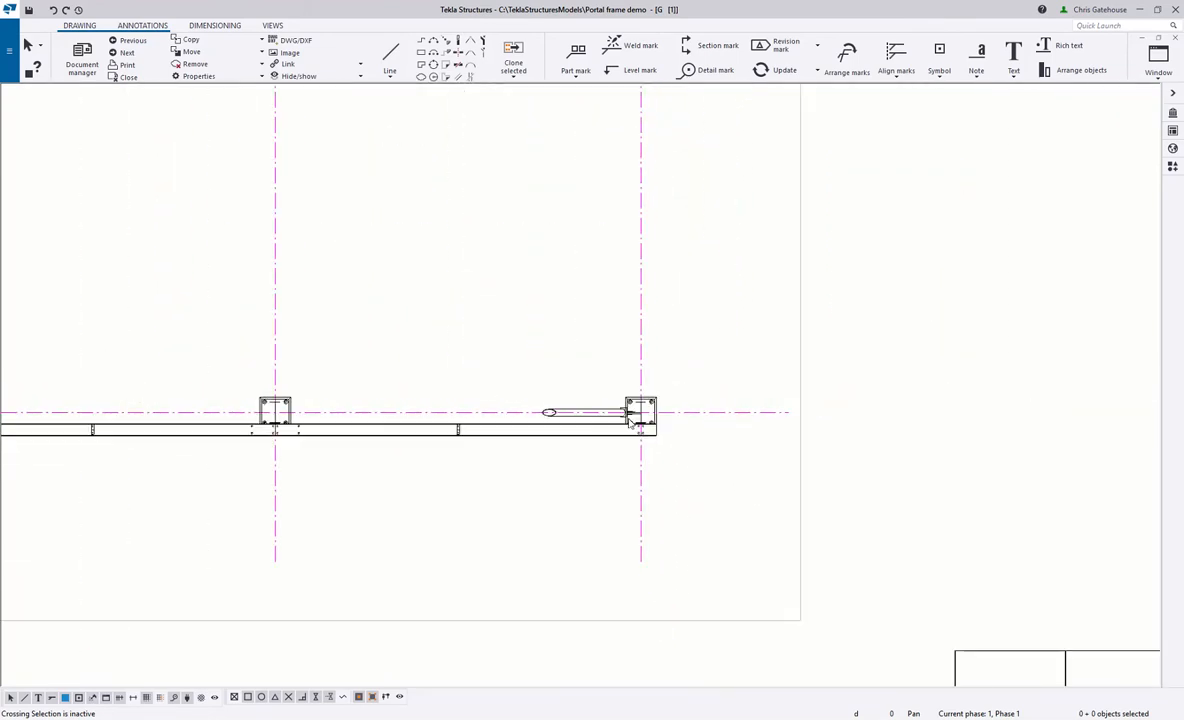
scroll(650, 450, up, 3)
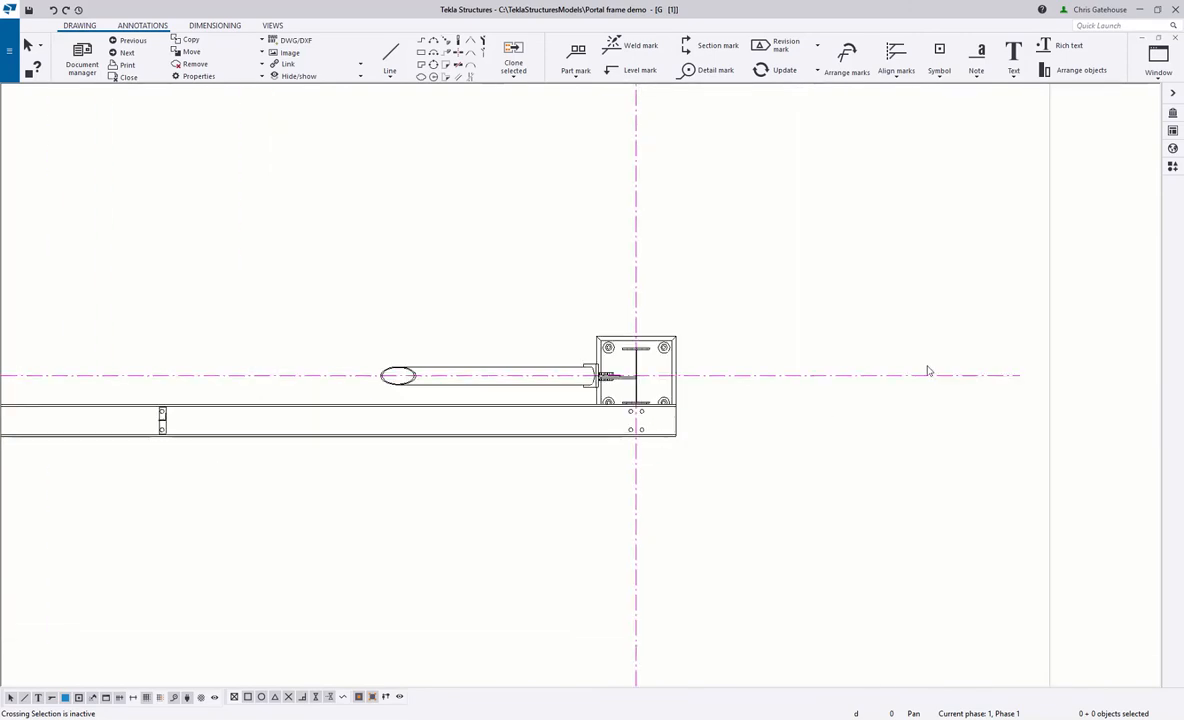
double_click(1049, 307)
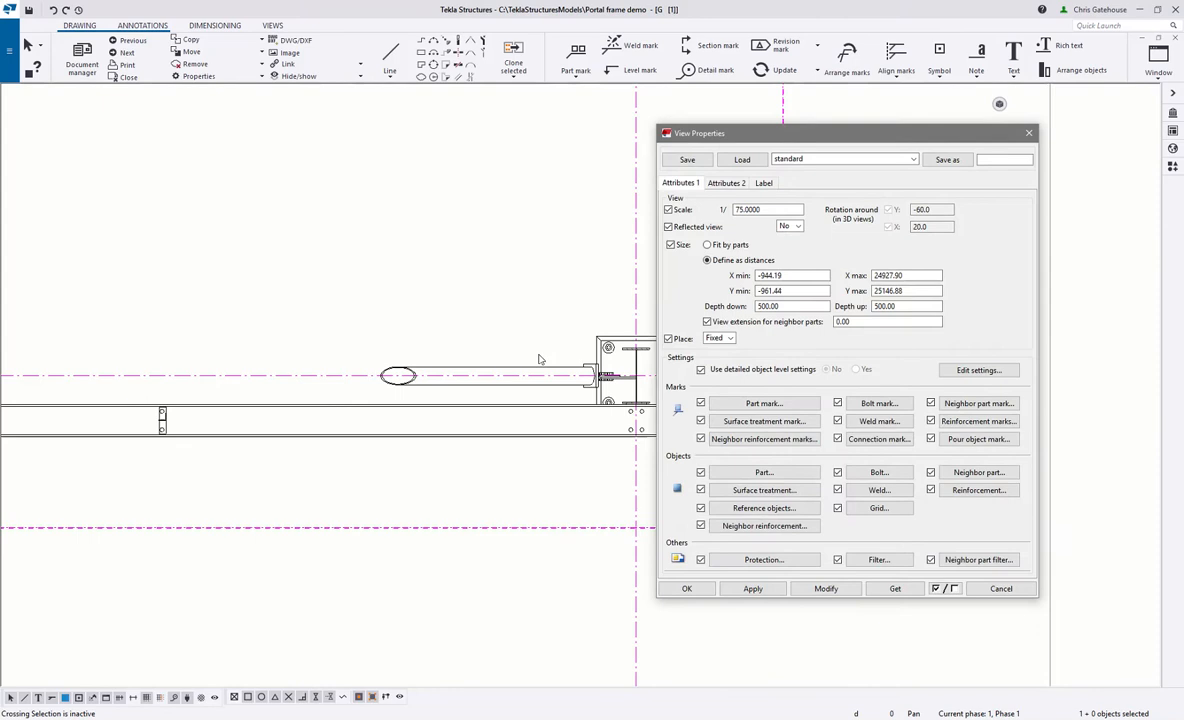
middle_drag(516, 356, 393, 350)
scroll(608, 383, up, 2)
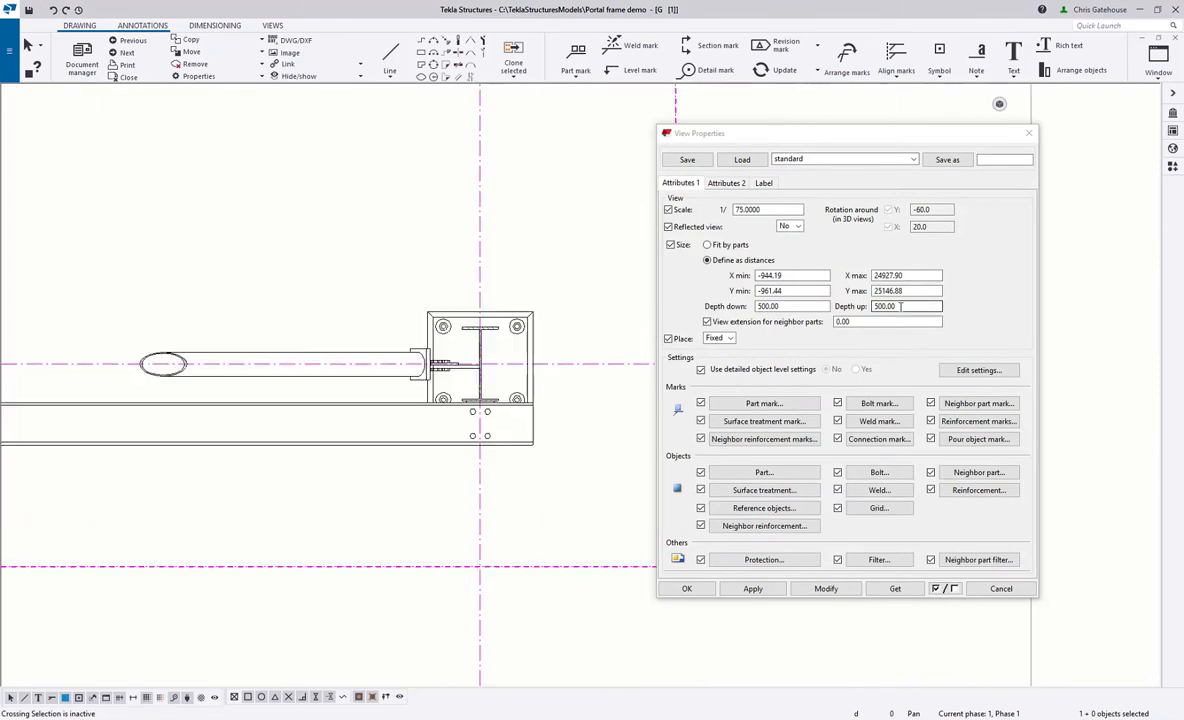
drag(904, 306, 858, 307)
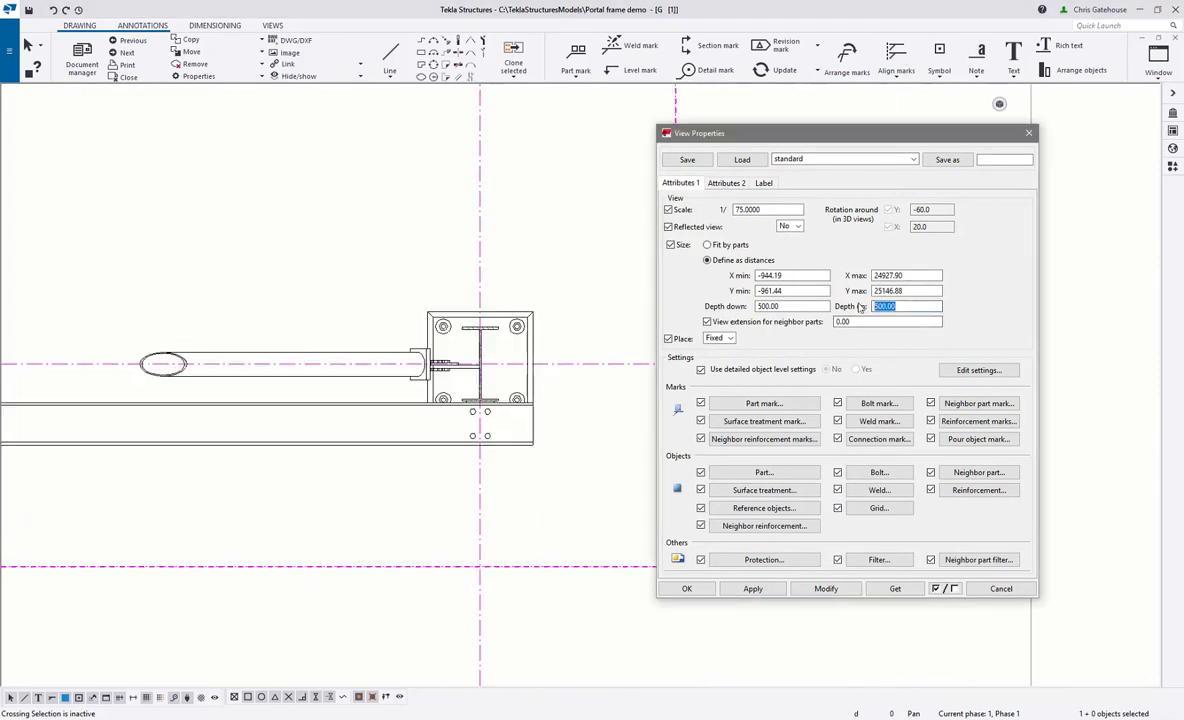
text(0)
click(835, 588)
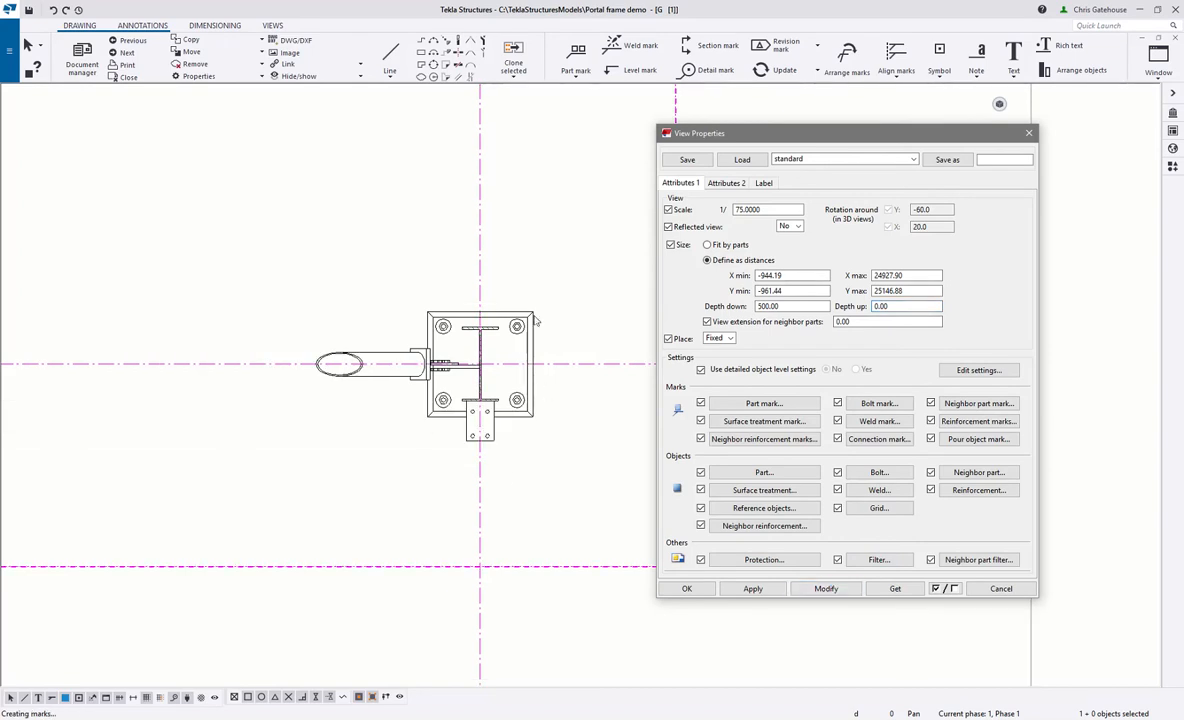
Set the plan view's upward depth to -50 and apply it, closing the view properties.
double_click(880, 306)
text(-50)
click(822, 589)
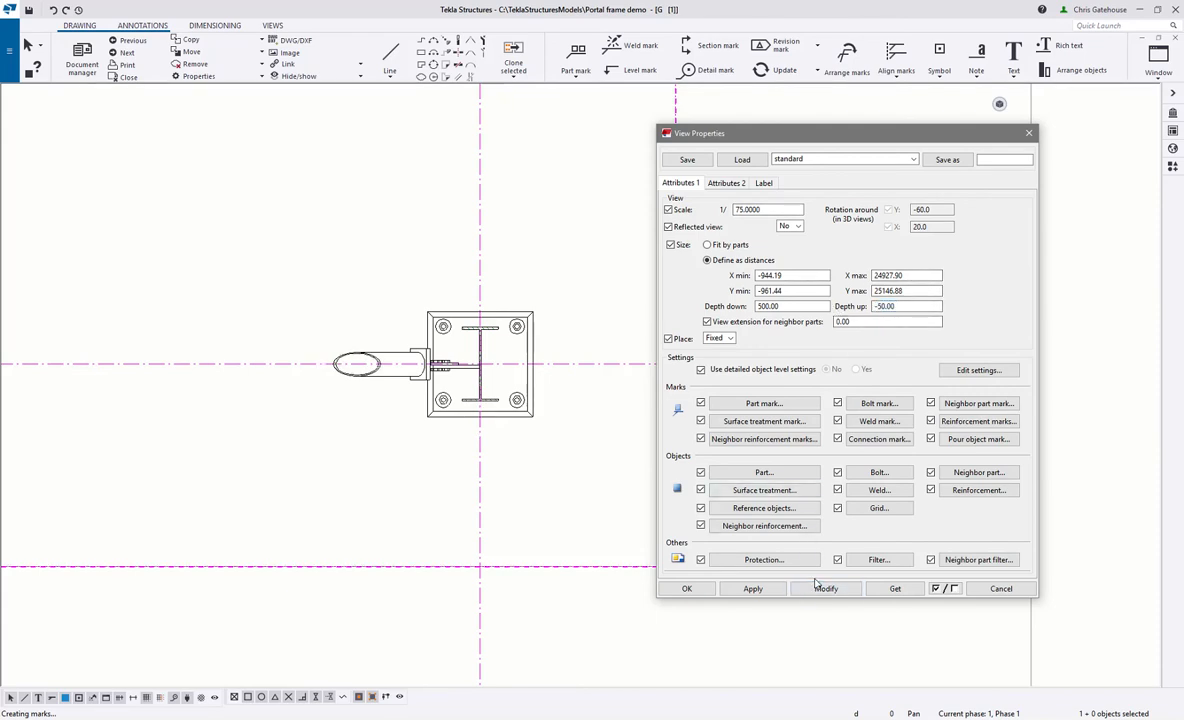
click(687, 588)
Examine the base plates across the plan view and inspect the column base at grid A-3 in the 3D model.
scroll(737, 431, down, 5)
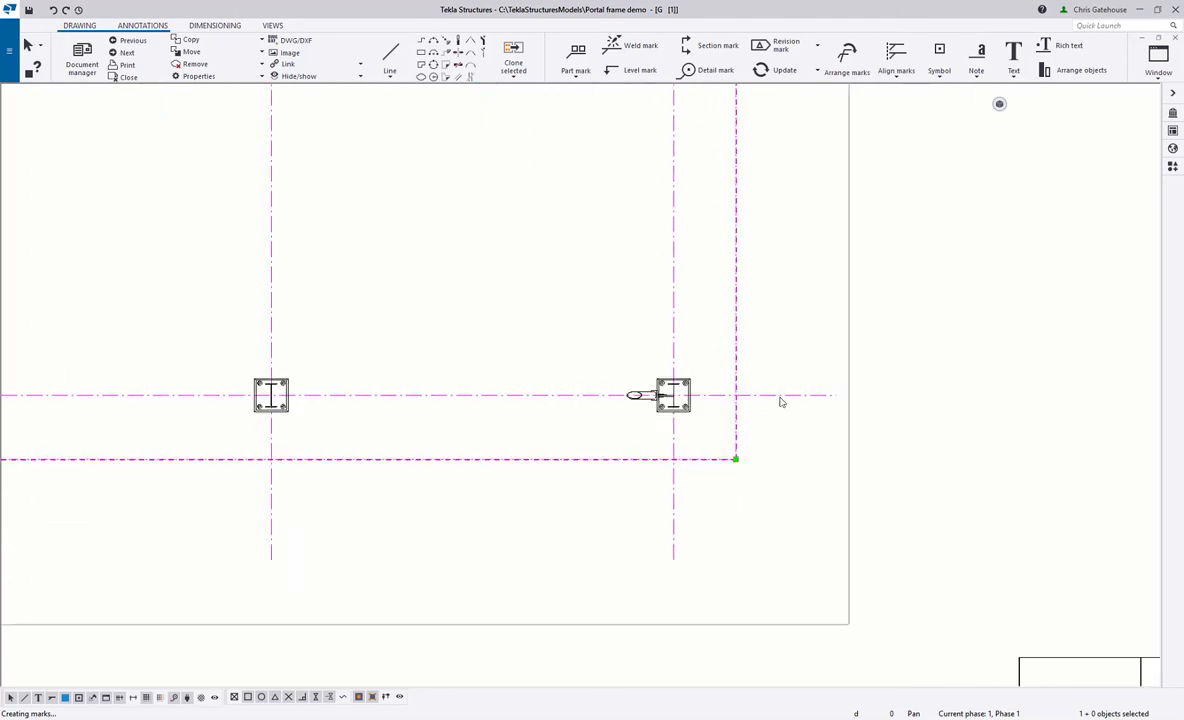
scroll(303, 395, down, 6)
middle_drag(437, 391, 788, 436)
scroll(642, 398, down, 6)
middle_drag(552, 314, 470, 462)
scroll(515, 333, up, 2)
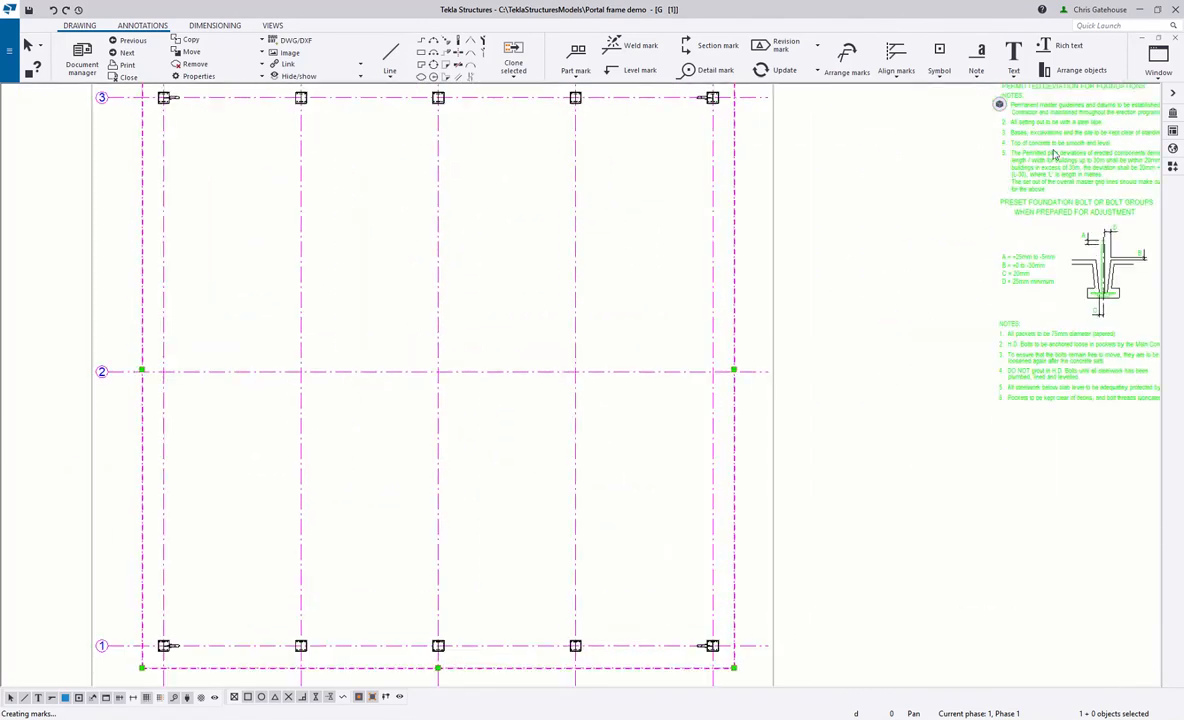
click(1159, 38)
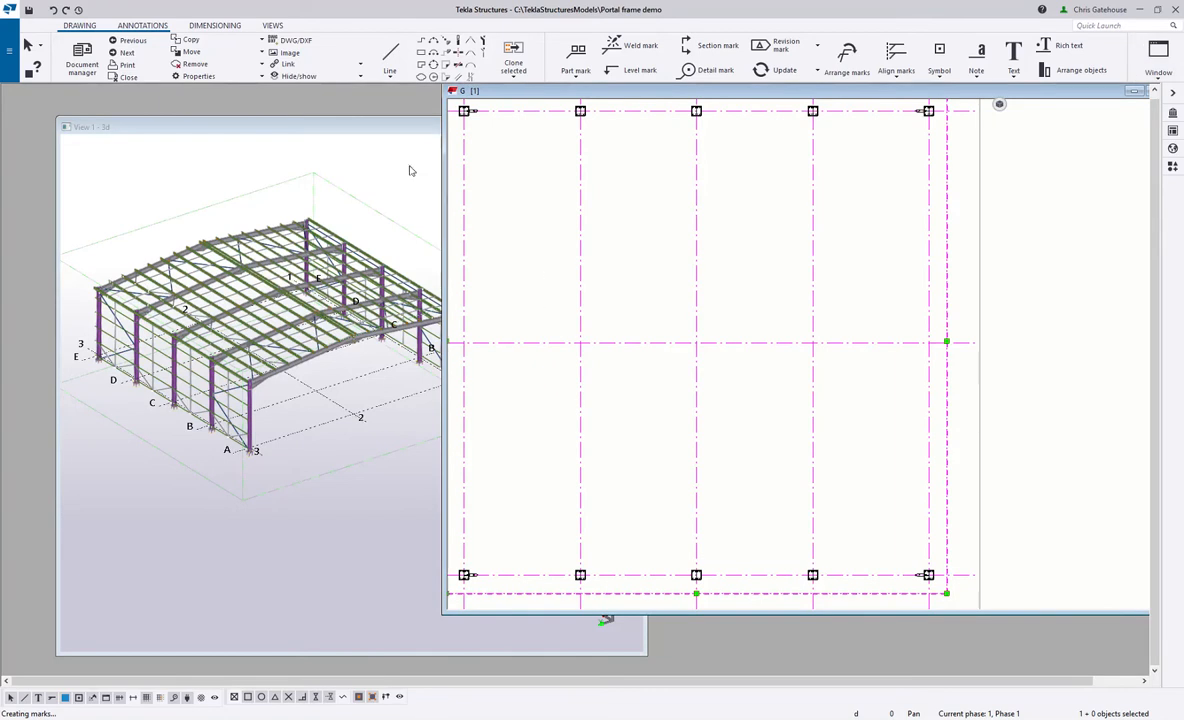
click(385, 139)
scroll(225, 433, up, 10)
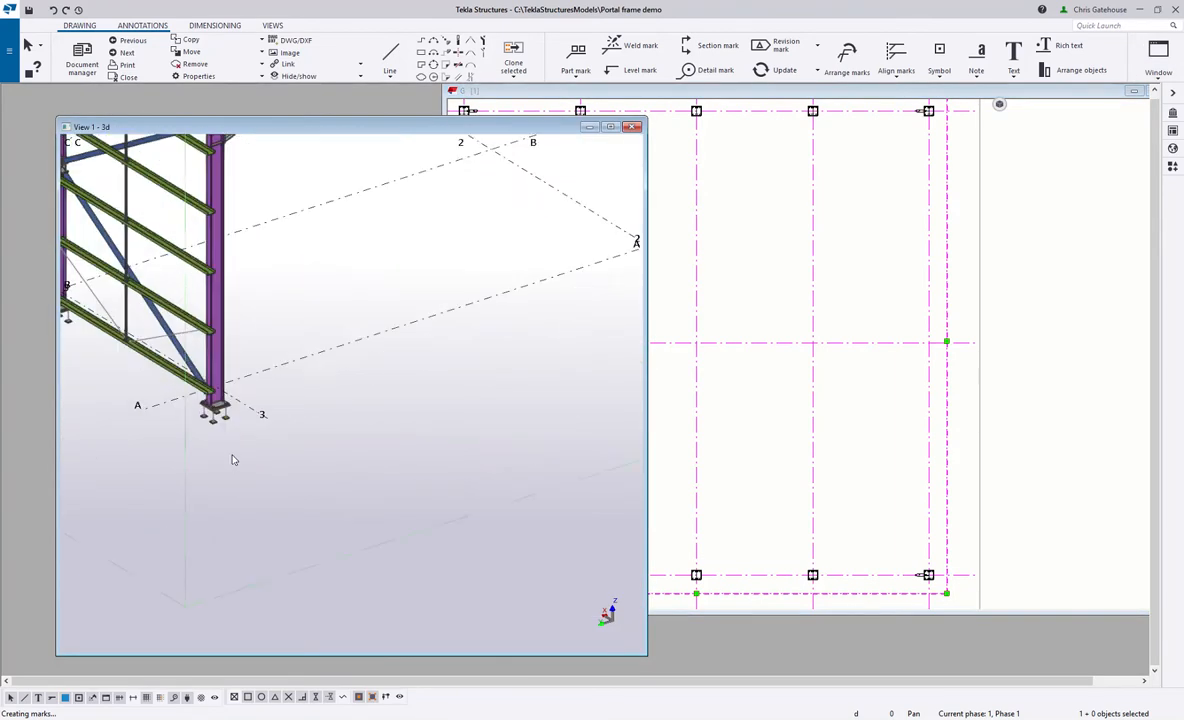
scroll(214, 396, up, 3)
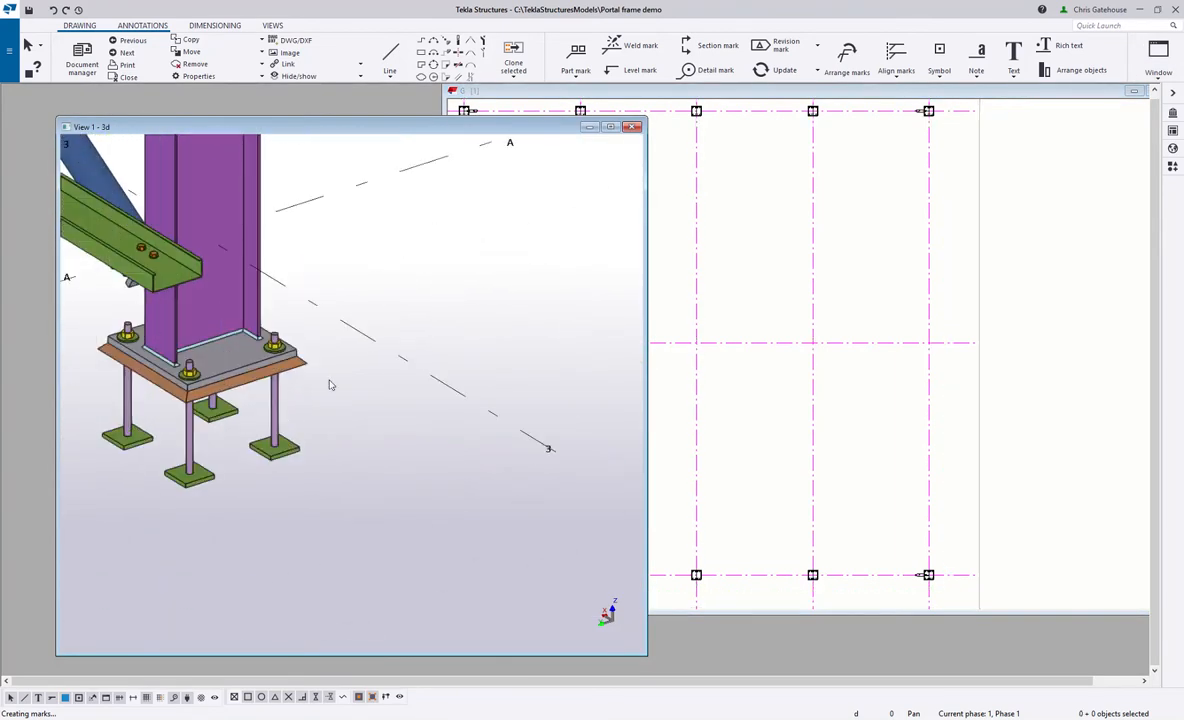
Close the drawing and check the connection code in the general properties of the base plate at grid A-3.
double_click(1080, 96)
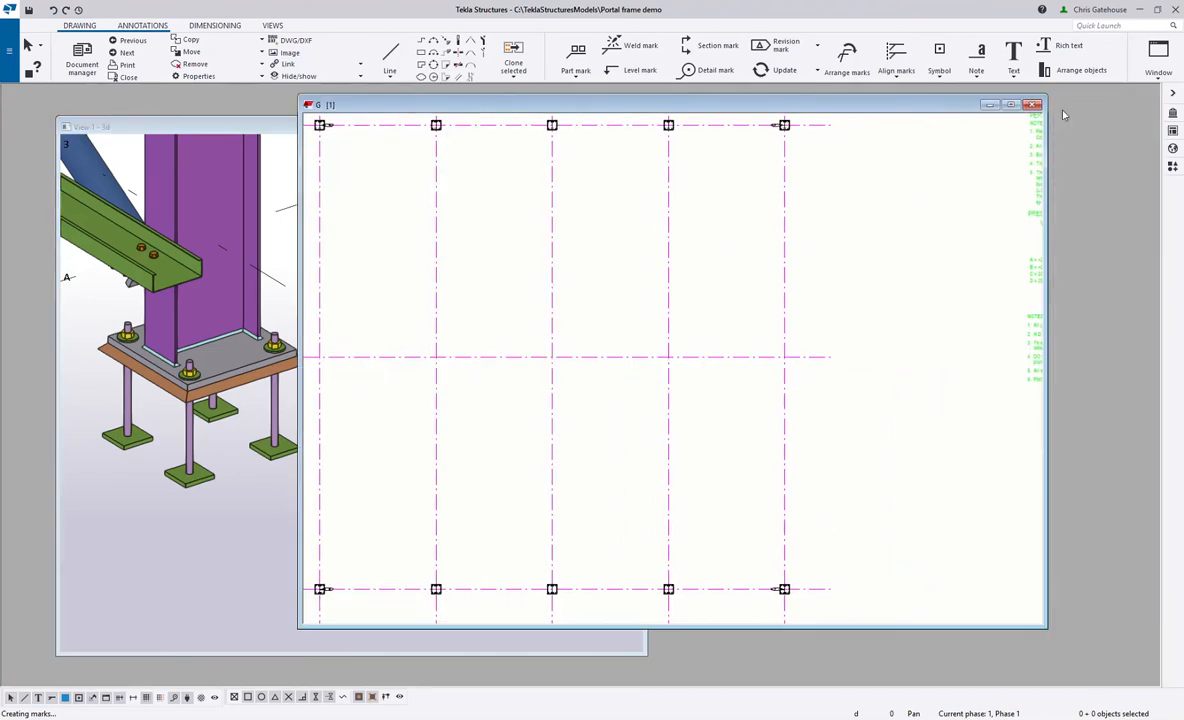
click(1031, 104)
click(298, 364)
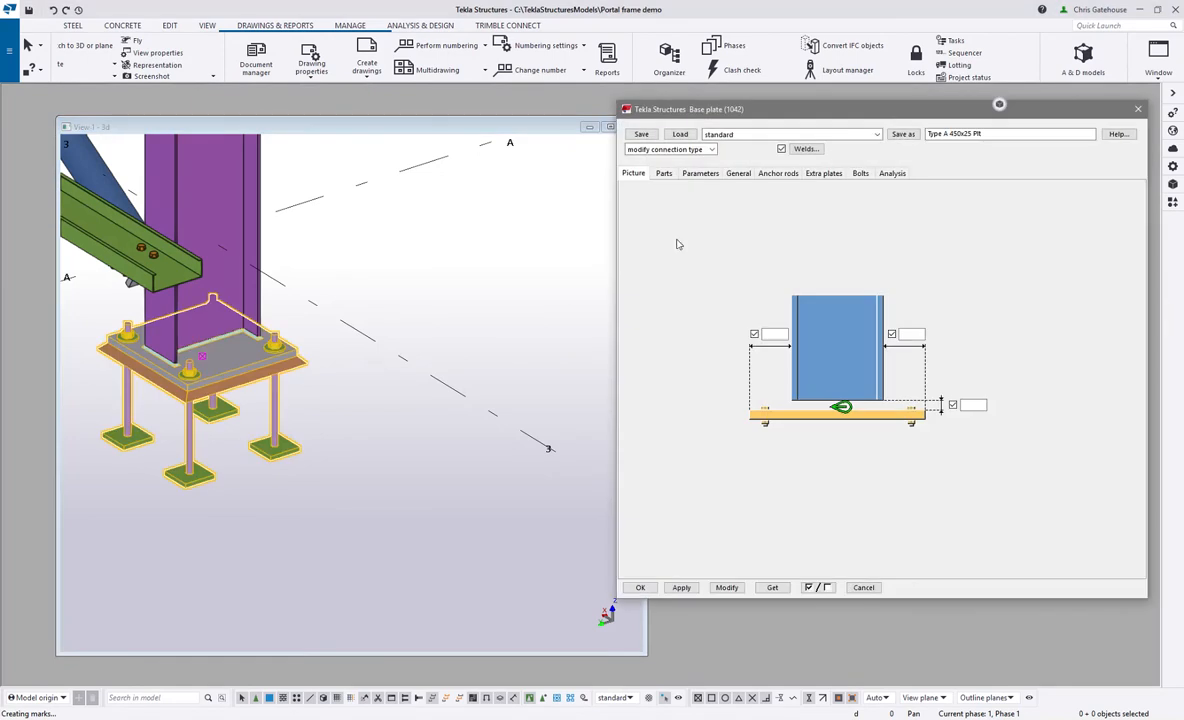
click(738, 174)
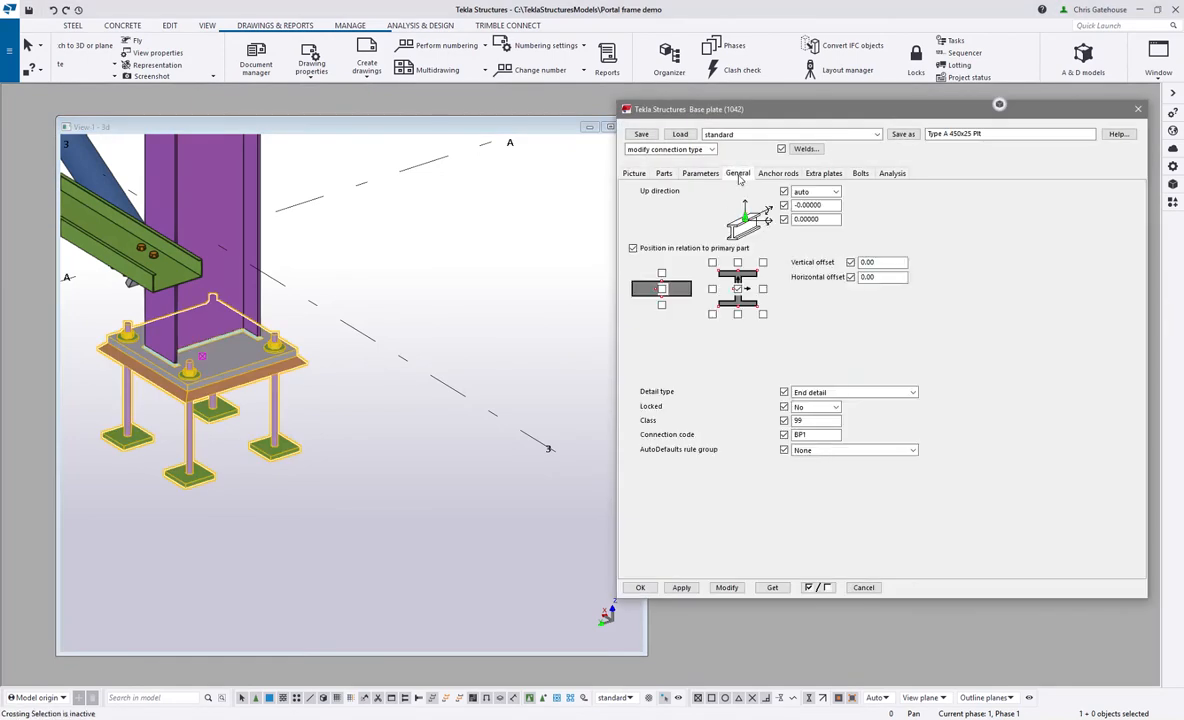
double_click(802, 435)
click(640, 588)
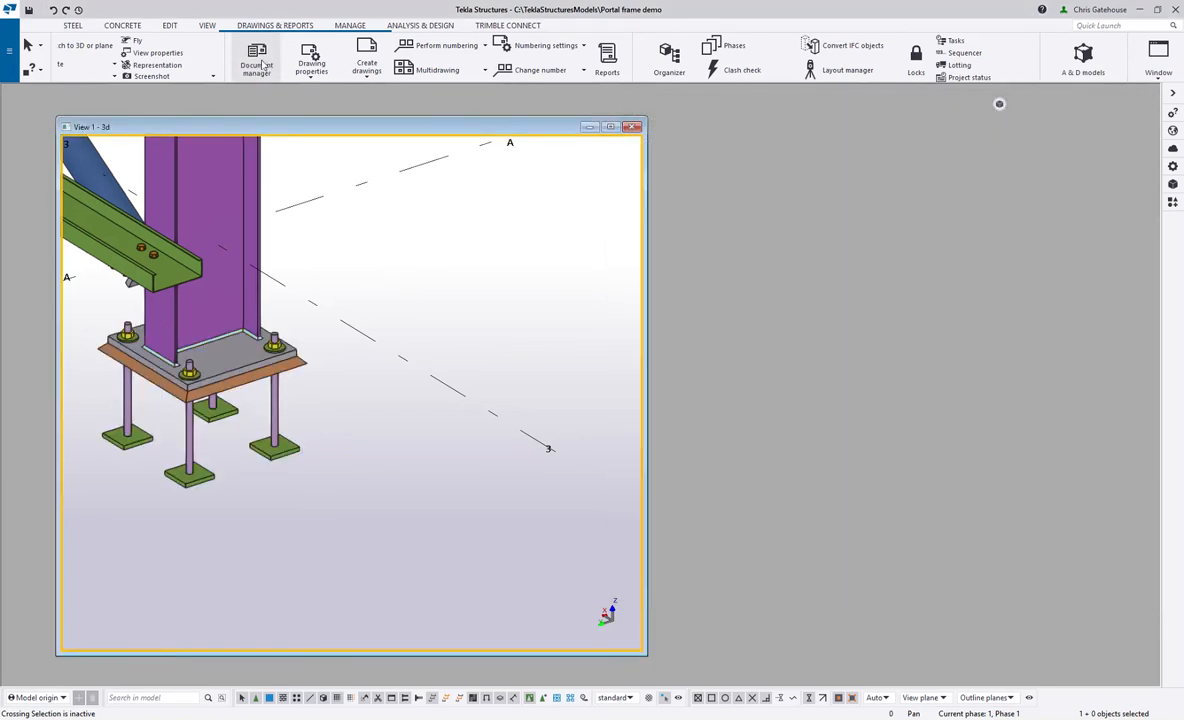
Reopen the general arrangement drawing from the list of documents and maximize its window.
click(257, 62)
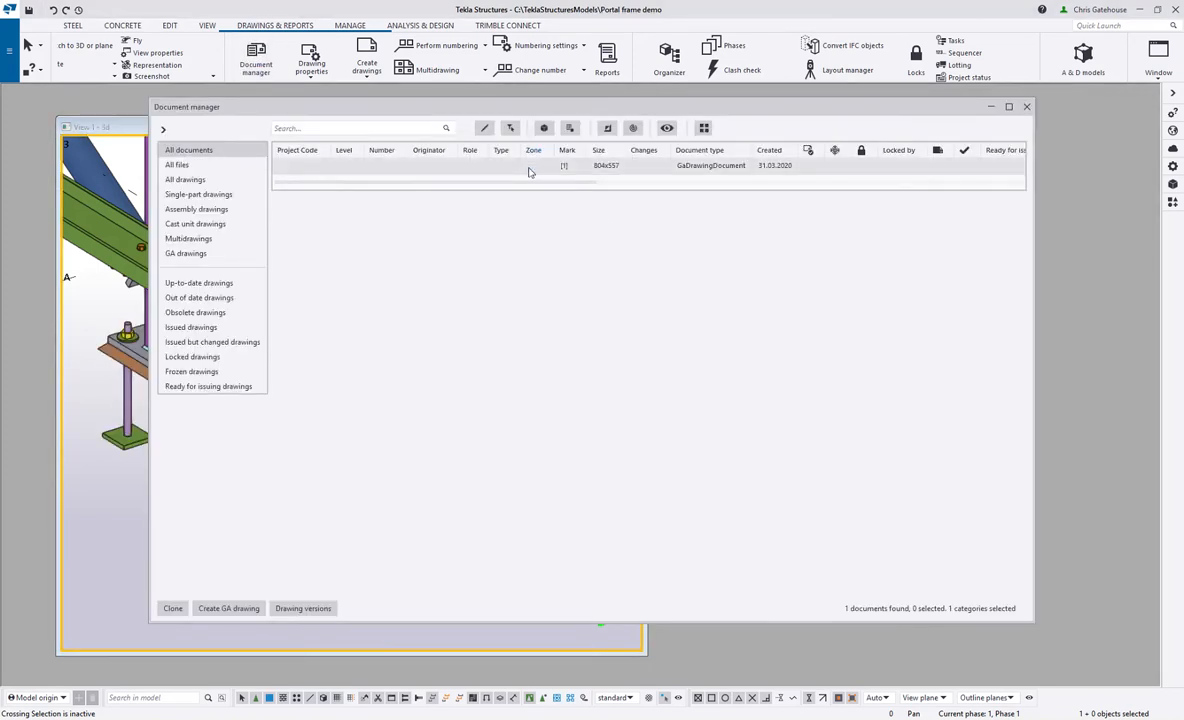
click(1026, 107)
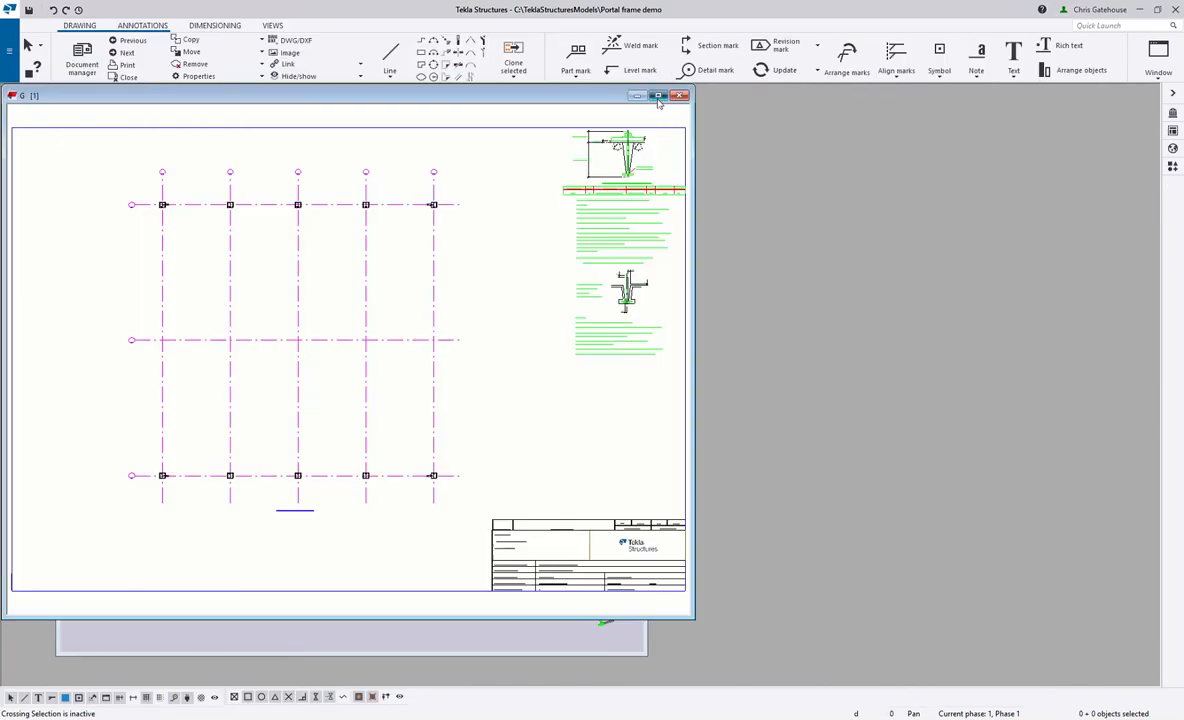
click(658, 96)
Add the Code element to the connection marks in the drawing properties and apply the change to the drawing.
double_click(825, 455)
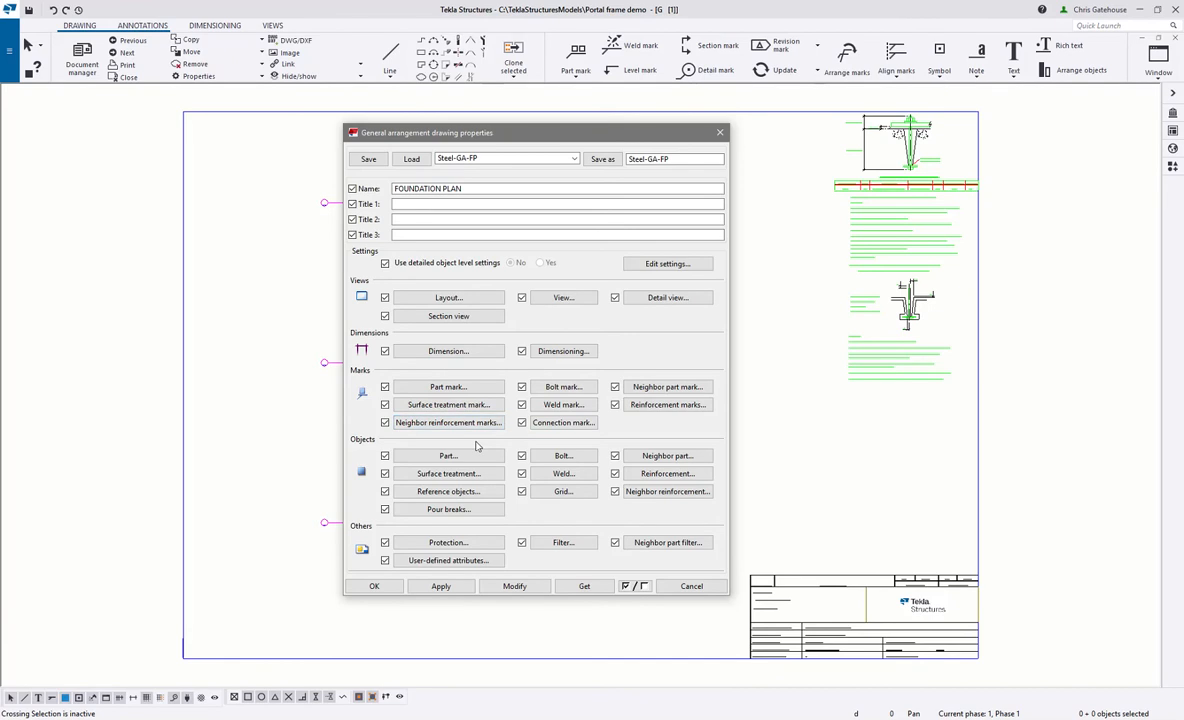
click(566, 422)
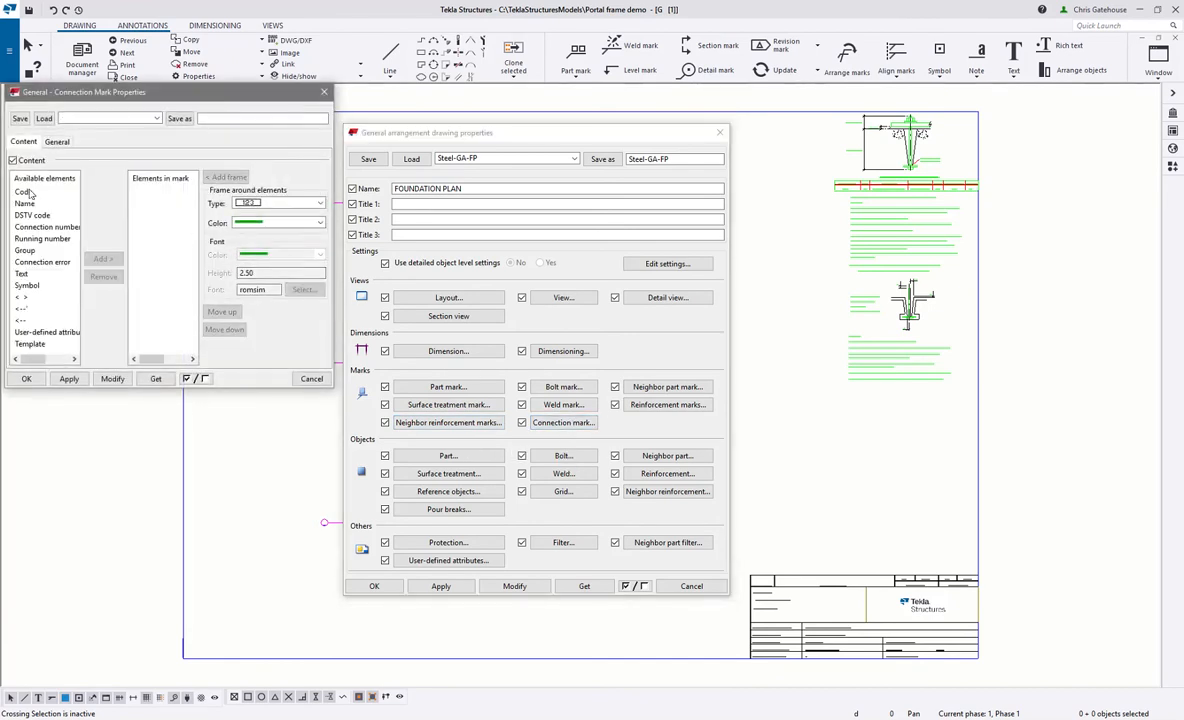
click(101, 258)
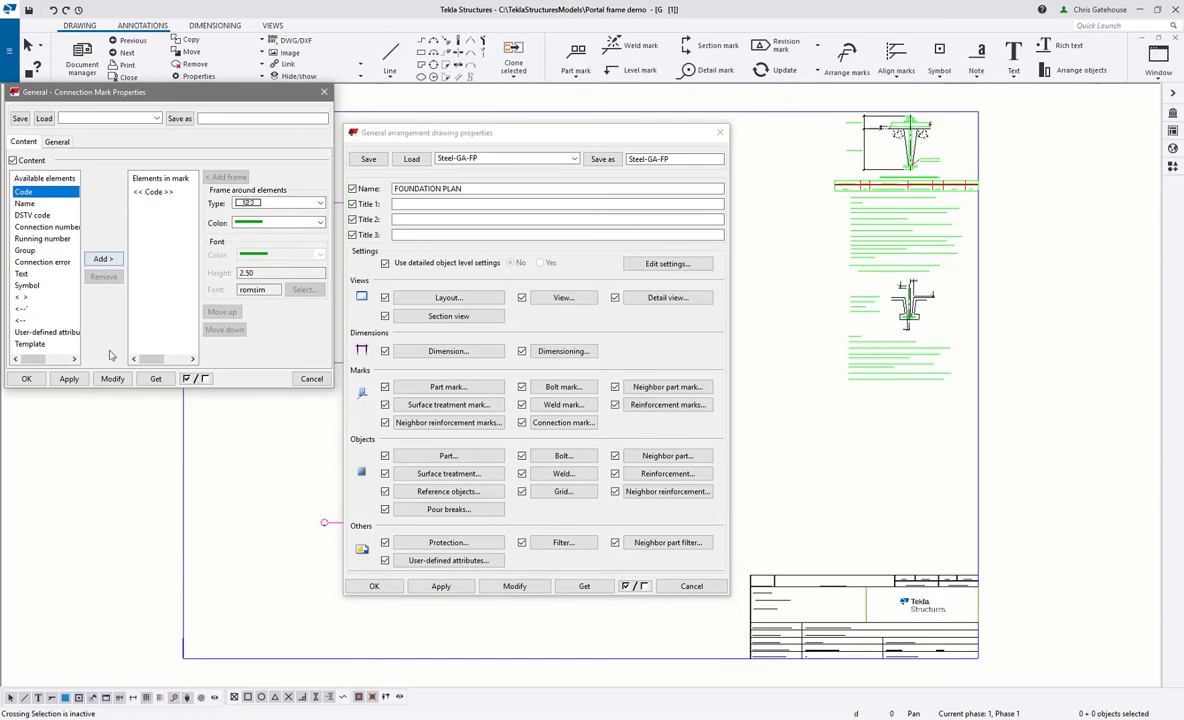
click(27, 379)
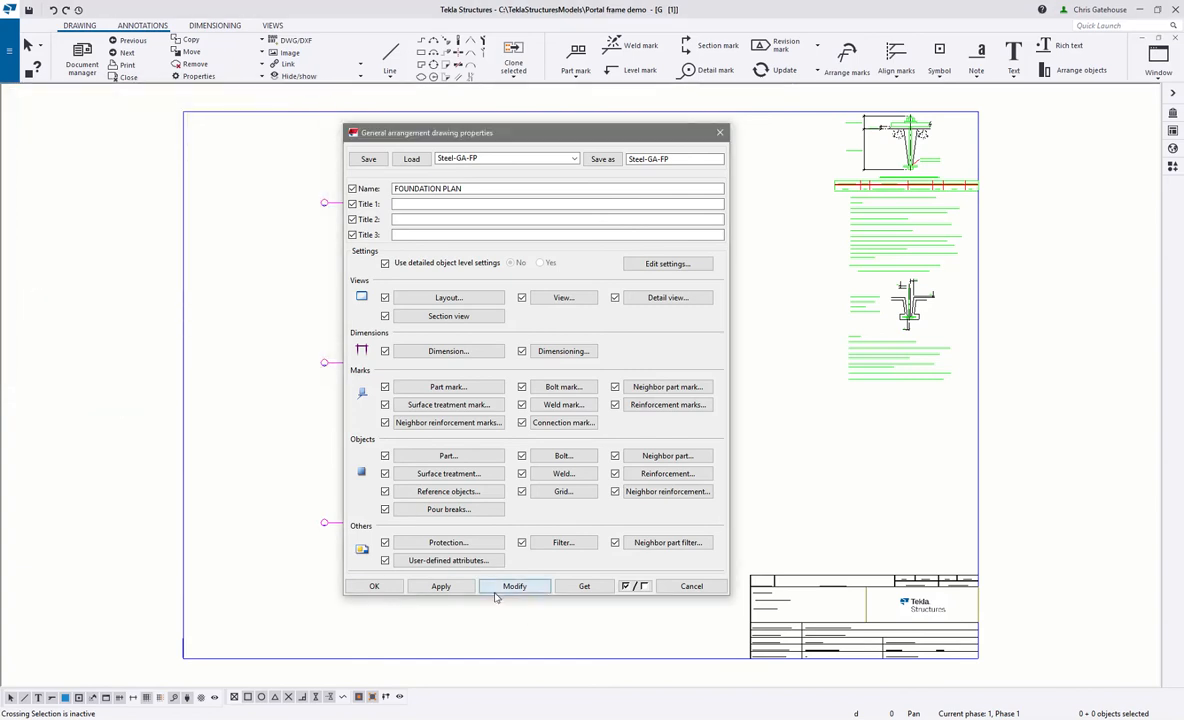
click(375, 586)
Examine the connection marks at the base plates along grid lines 1 and 3 of the plan view.
scroll(365, 515, up, 5)
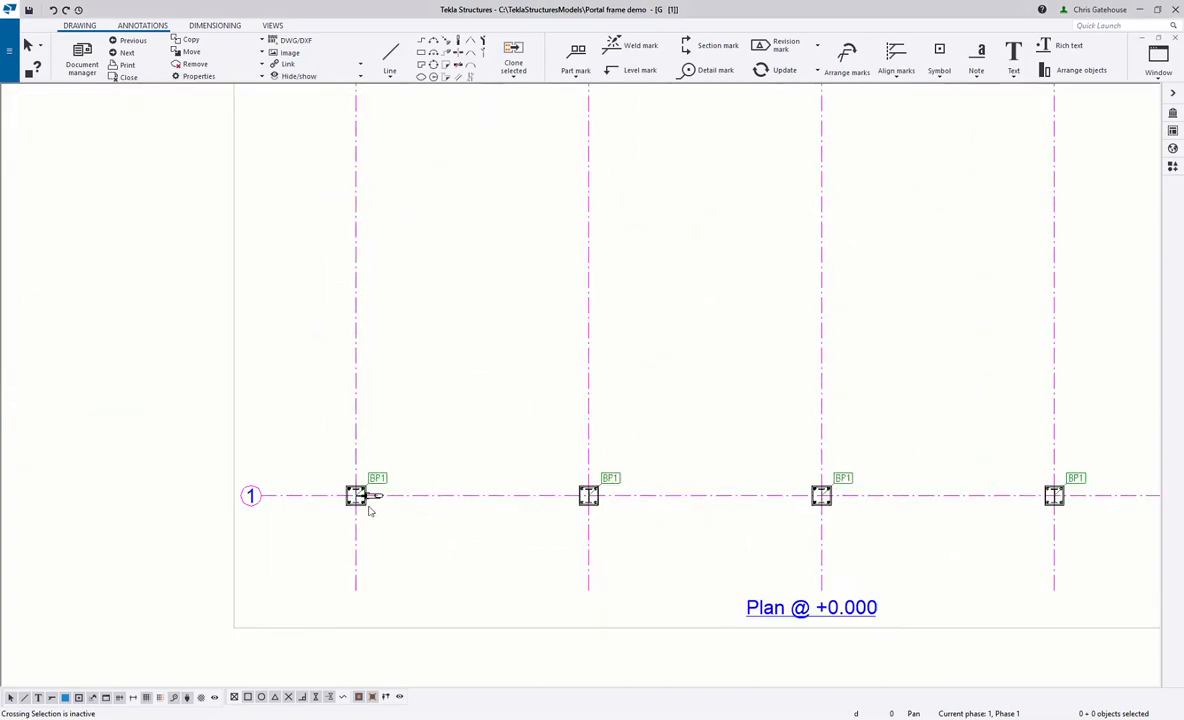
scroll(239, 492, down, 3)
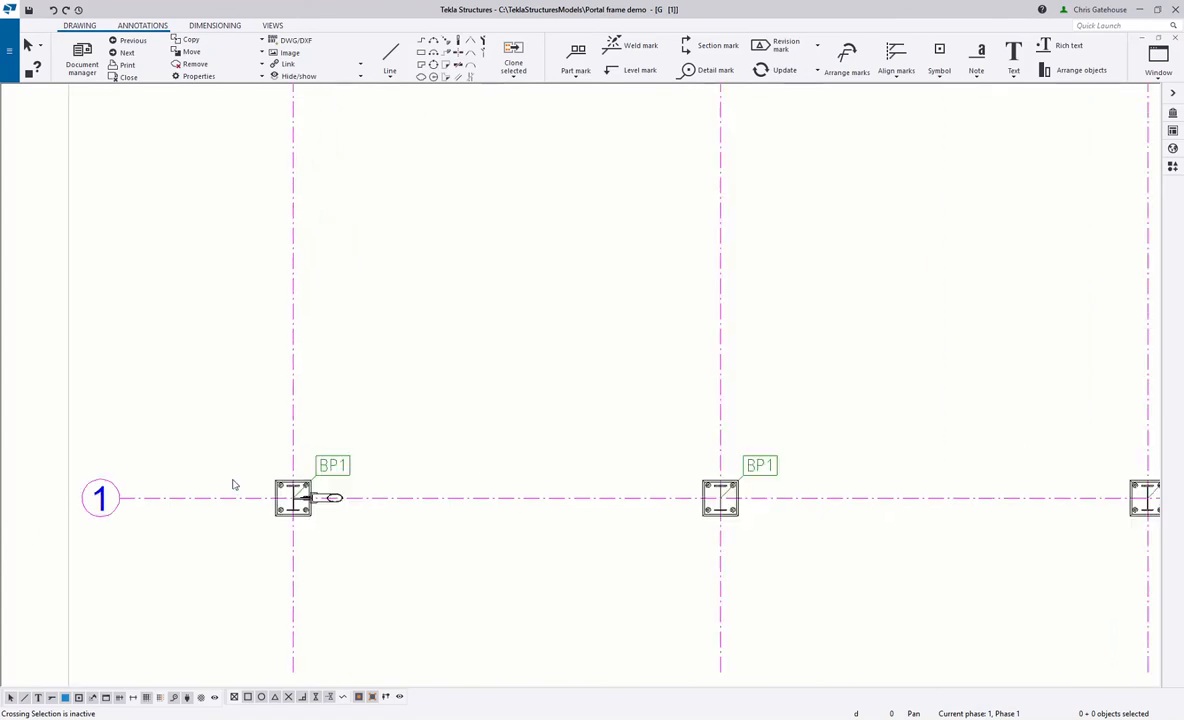
scroll(216, 485, down, 3)
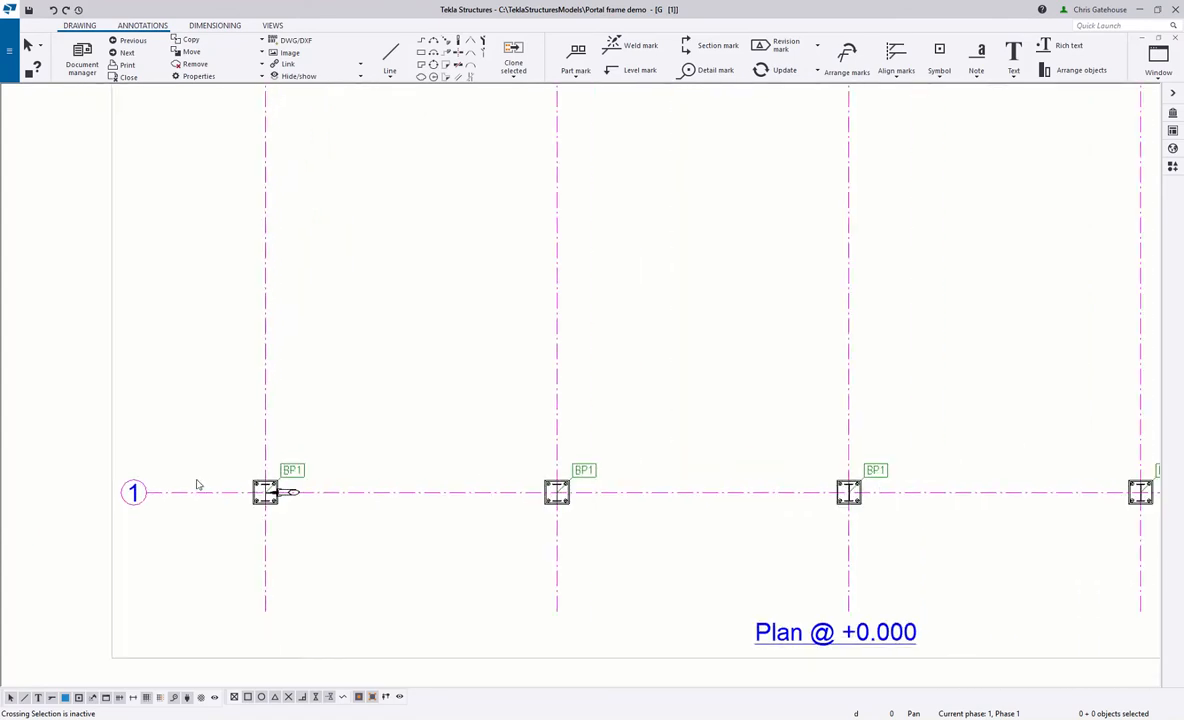
middle_drag(700, 510, 543, 506)
scroll(108, 494, down, 2)
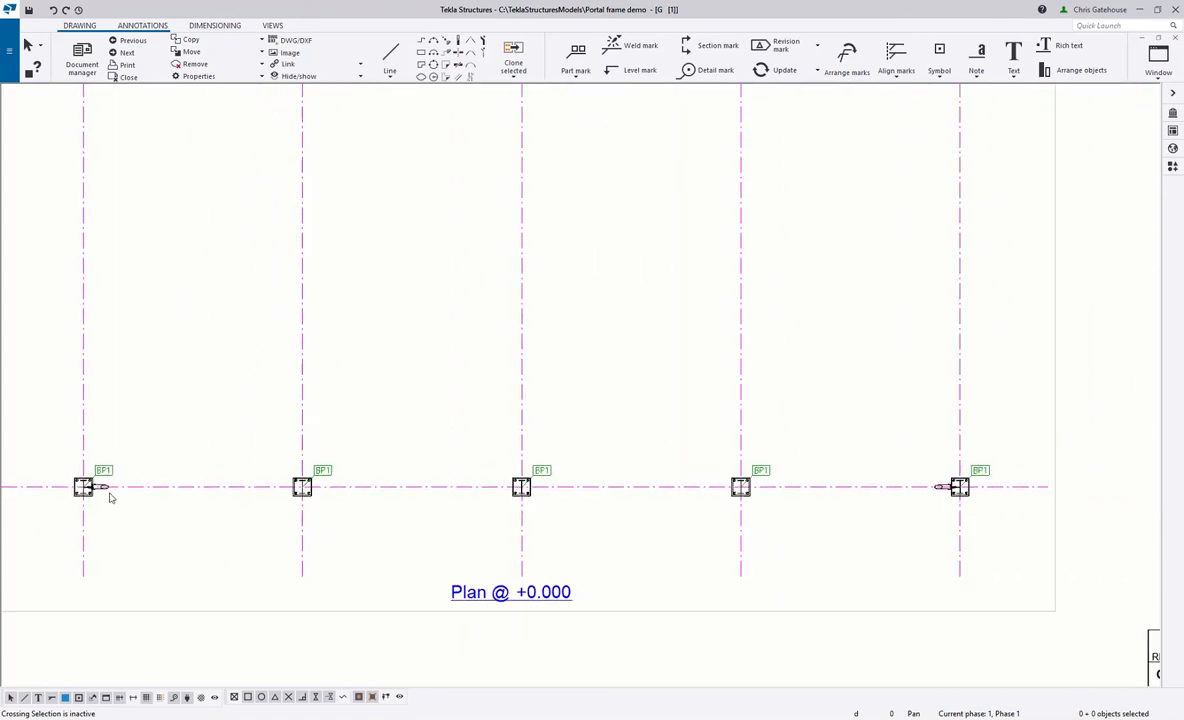
scroll(710, 290, down, 3)
middle_drag(690, 267, 666, 621)
scroll(835, 314, up, 2)
scroll(307, 209, down, 2)
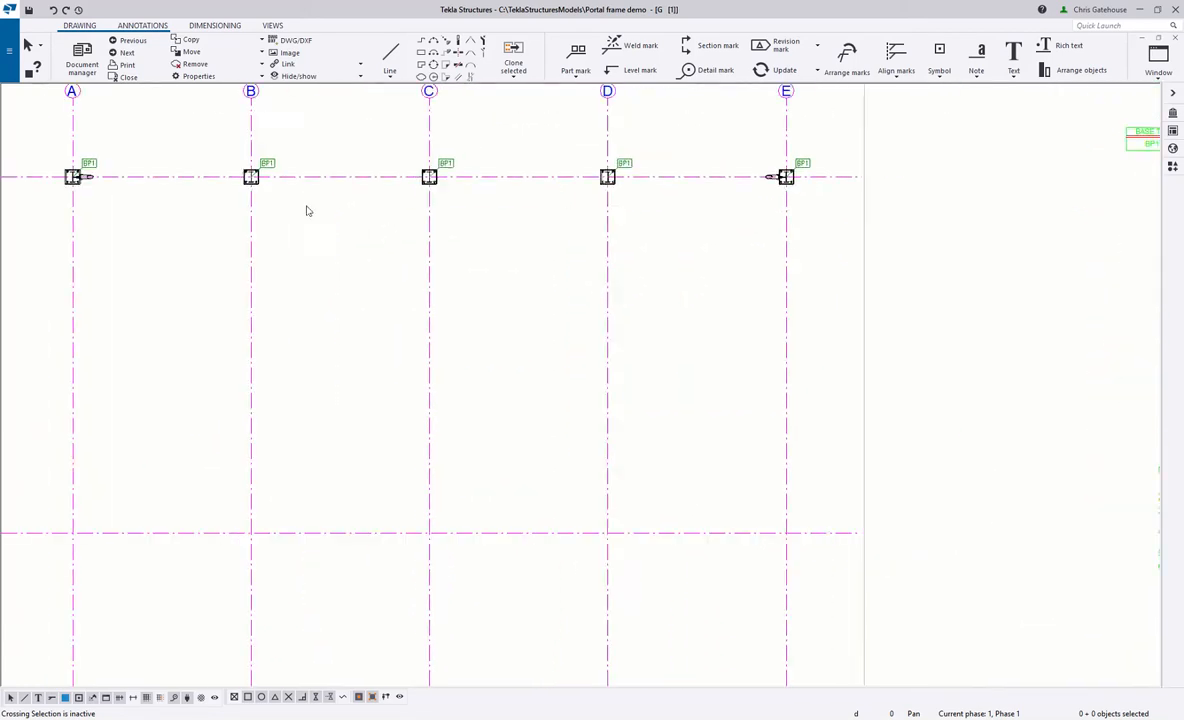
Read the base type table, the typical HD bolt elevation and the foundation notes beside the plan.
middle_drag(893, 264, 332, 353)
scroll(568, 231, up, 3)
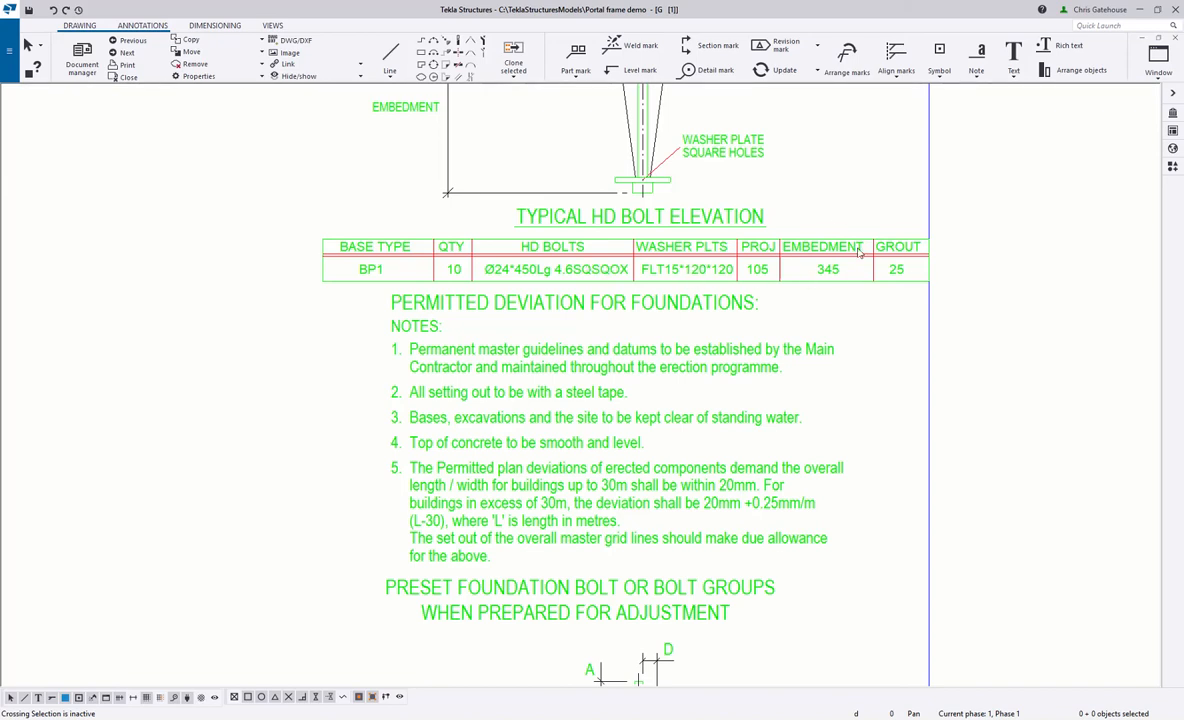
middle_drag(780, 244, 757, 441)
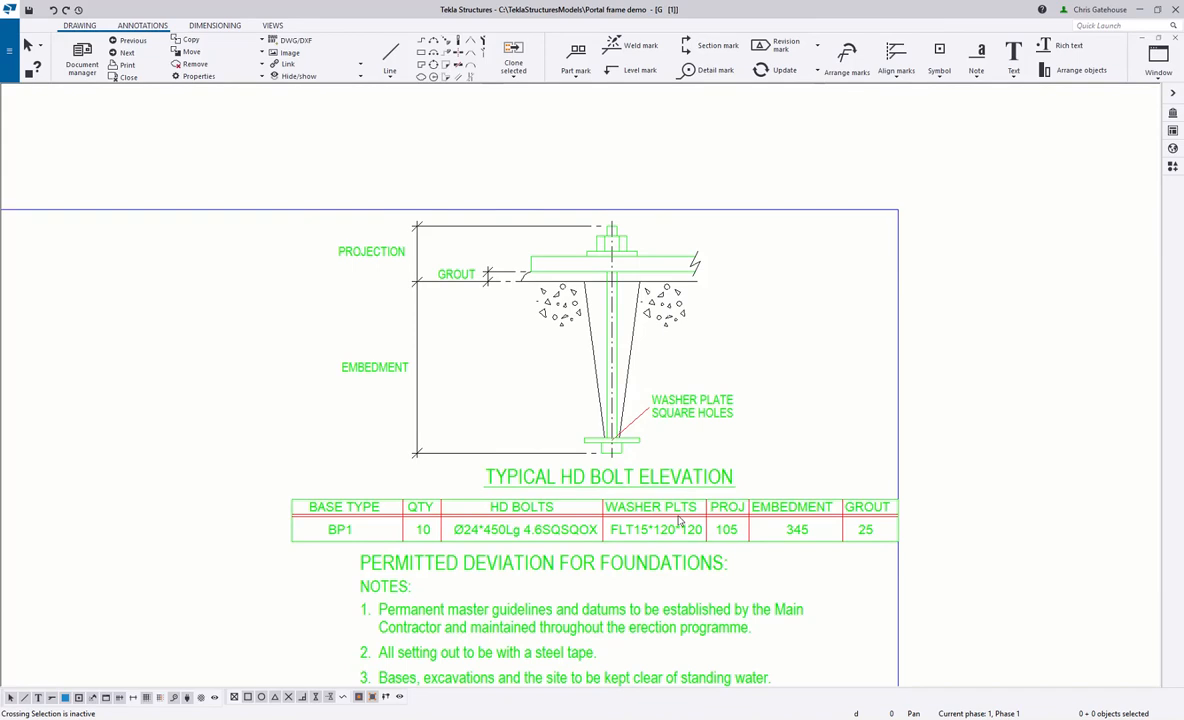
scroll(549, 422, down, 1)
mouse_move(459, 456)
middle_down()
mouse_move(459, 226)
mouse_move(628, 193)
middle_up()
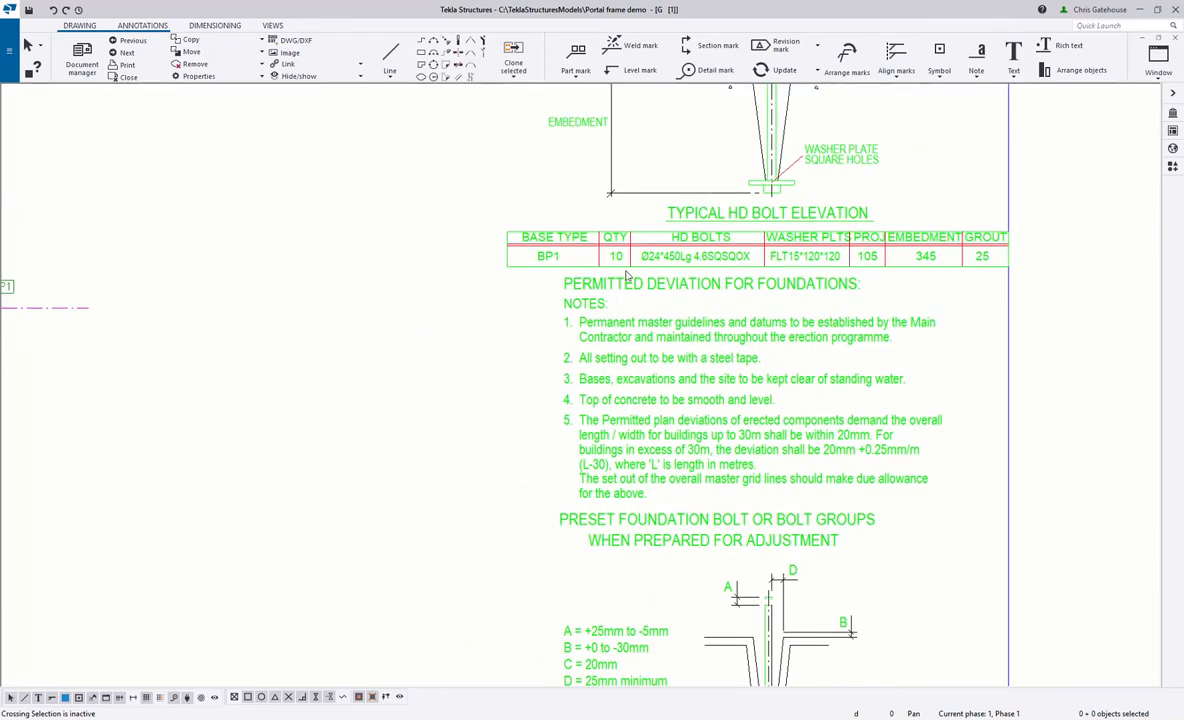
scroll(715, 256, down, 5)
mouse_move(537, 314)
middle_down()
mouse_move(663, 235)
mouse_move(737, 253)
middle_up()
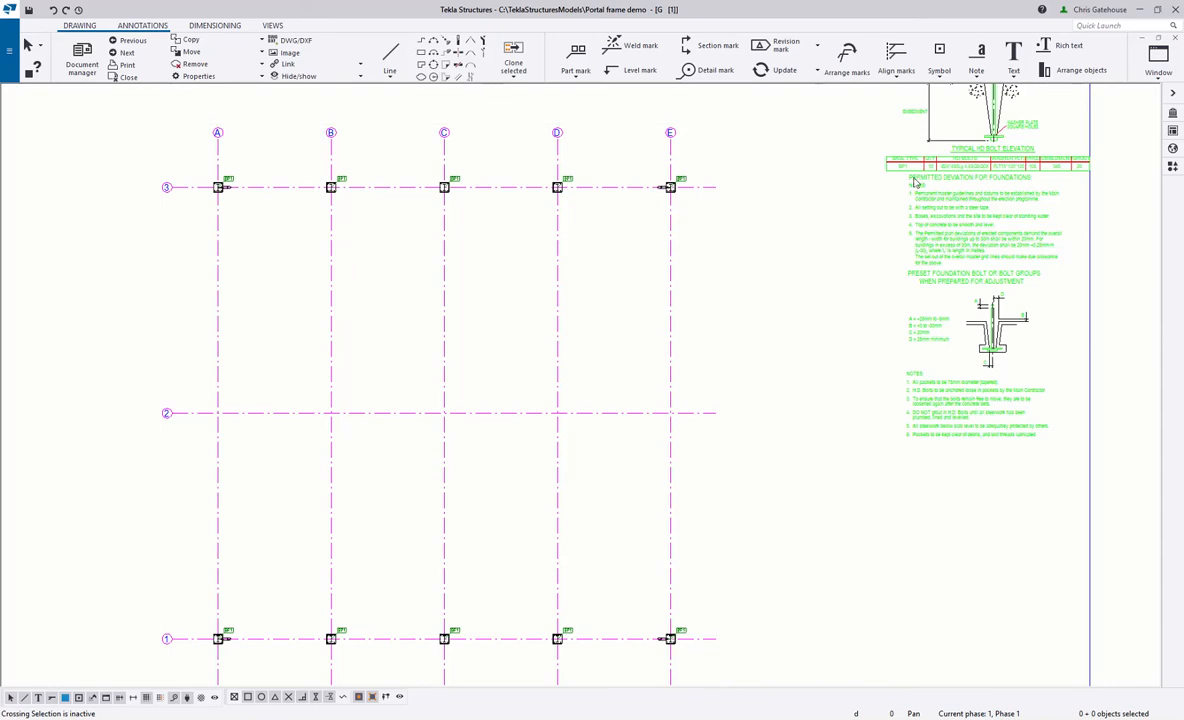
Add a vertical dimension chain through grid lines 1, 2 and 3 beside the grid labels of the plan view.
middle_drag(939, 147, 924, 187)
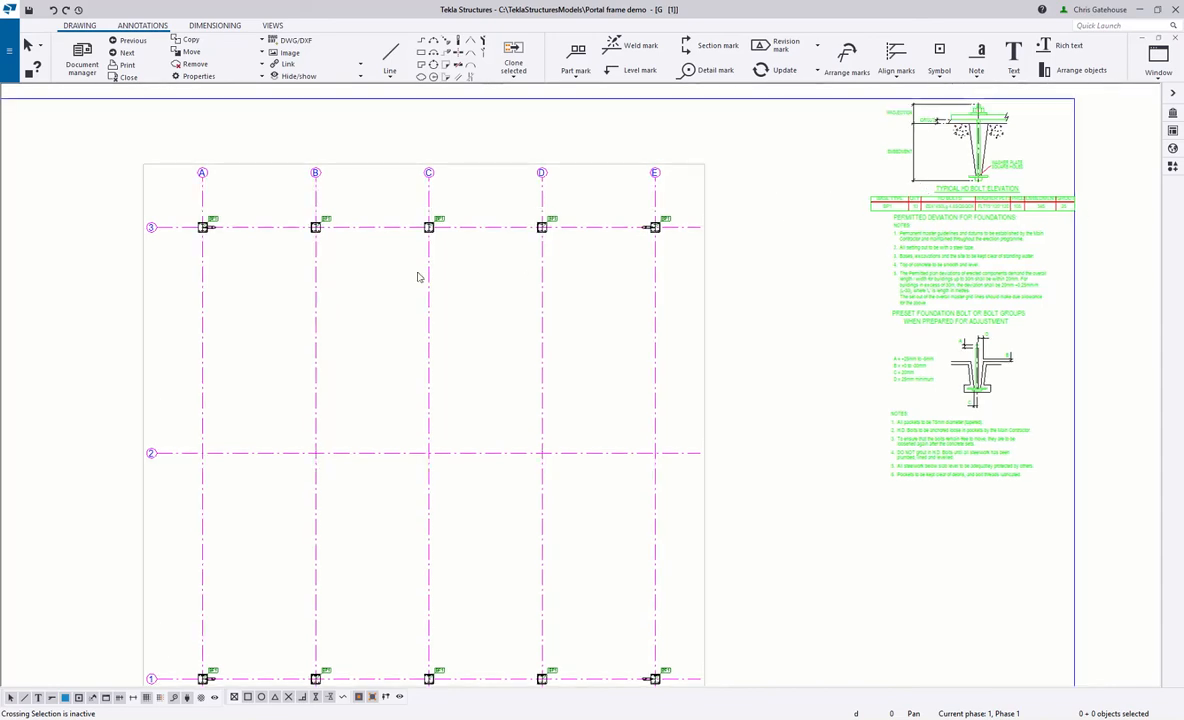
scroll(533, 259, down, 1)
scroll(563, 264, down, 2)
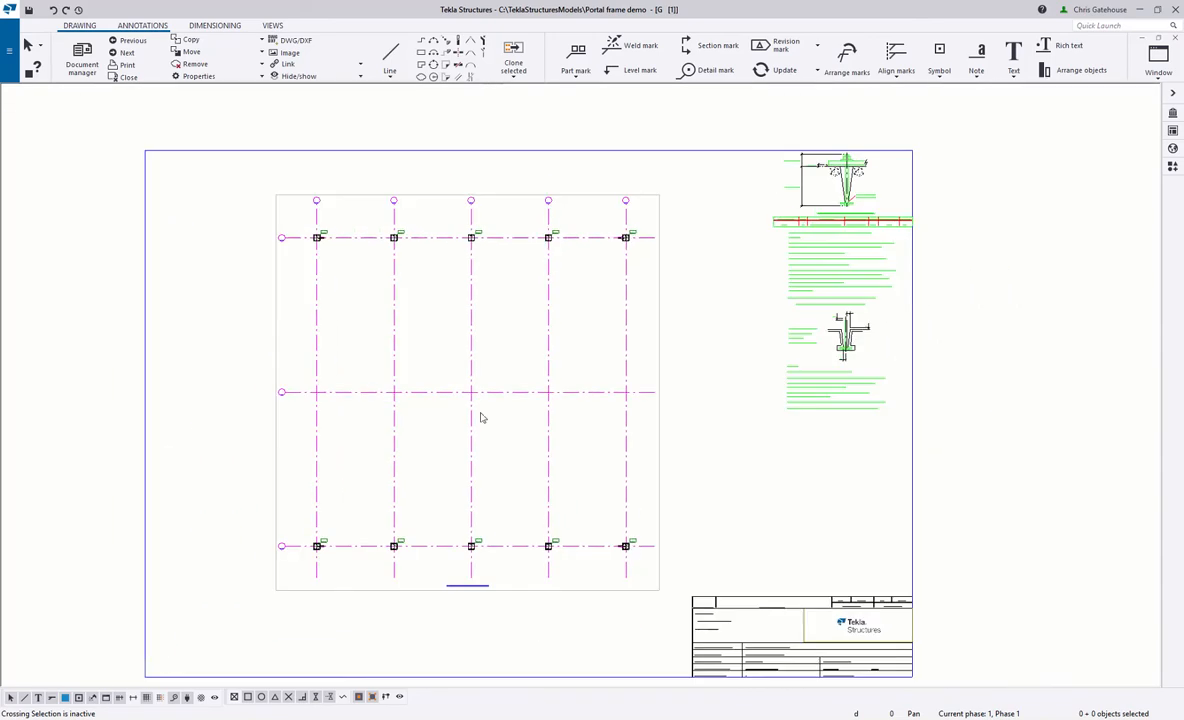
middle_drag(453, 463, 456, 423)
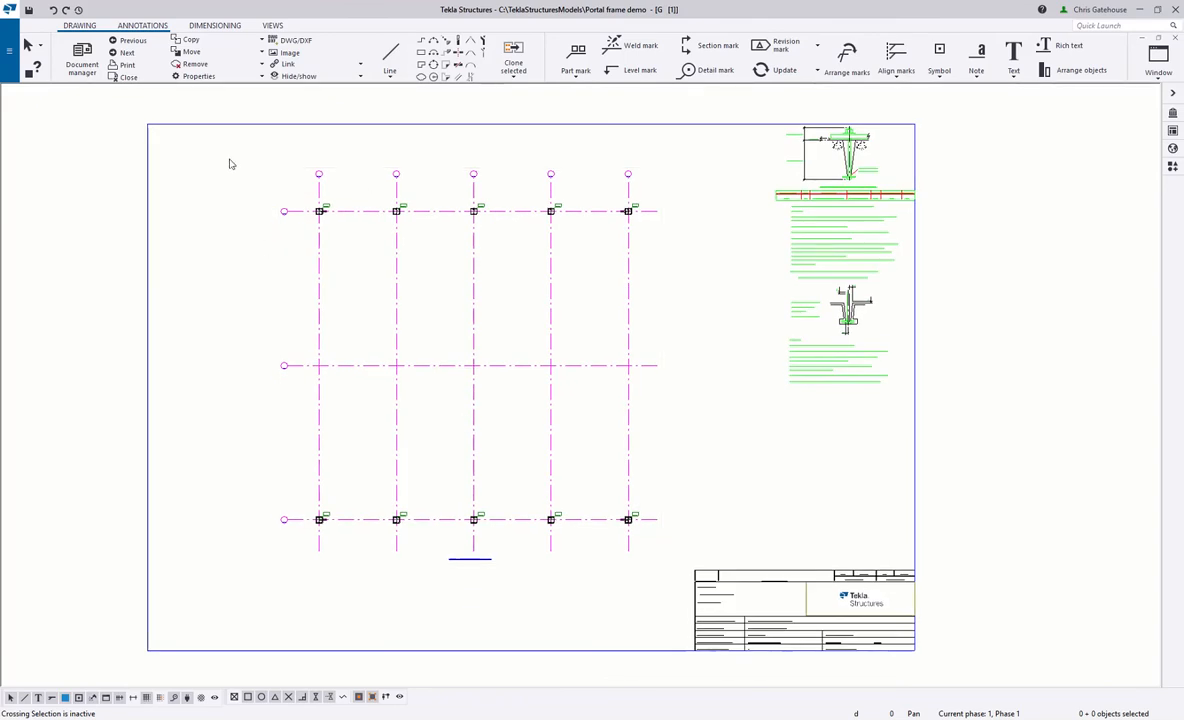
scroll(345, 200, up, 2)
click(214, 26)
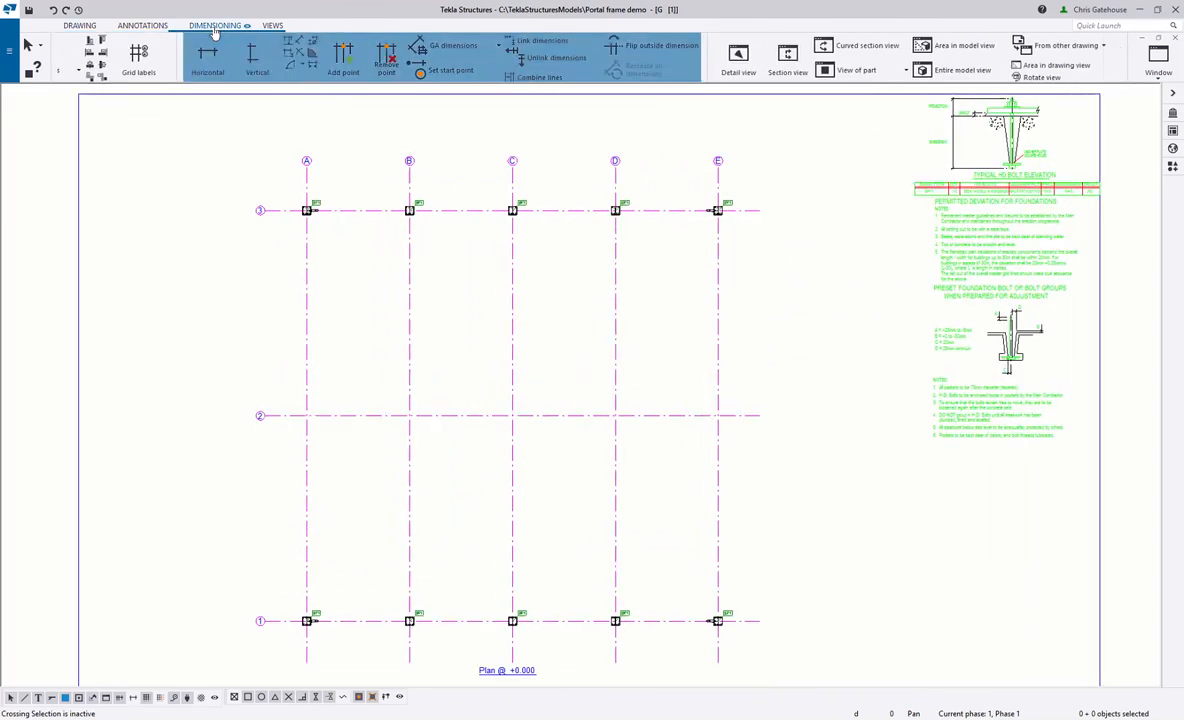
click(251, 57)
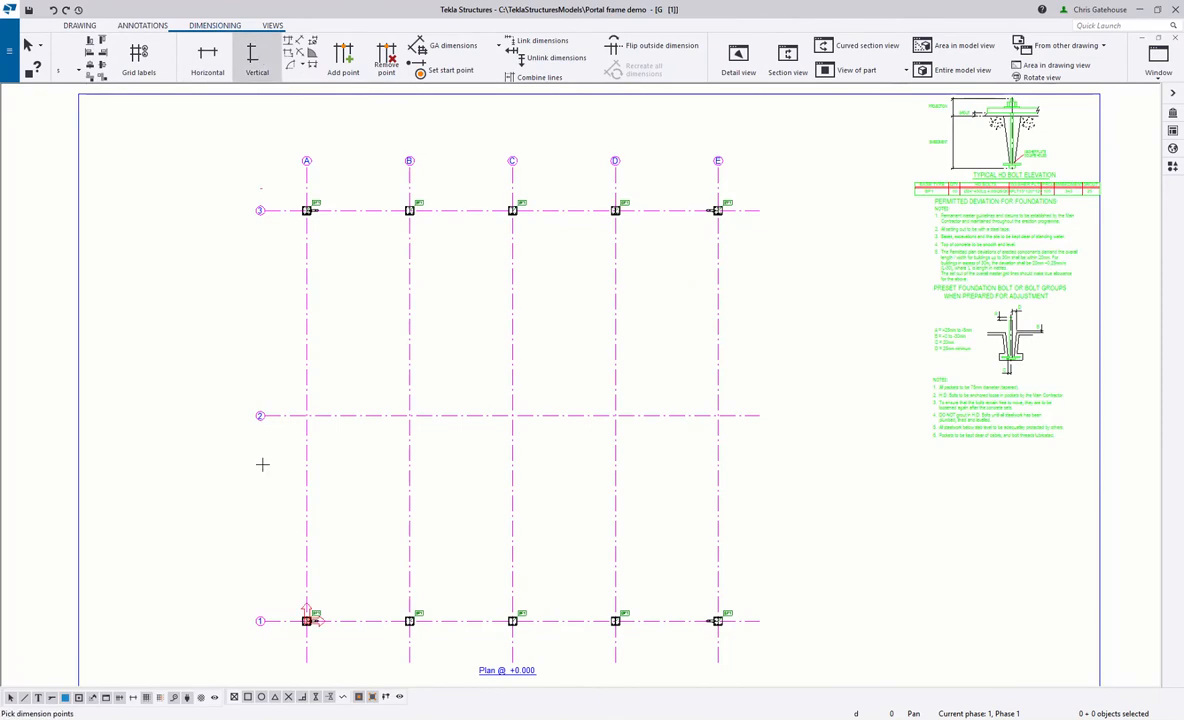
click(276, 620)
click(273, 414)
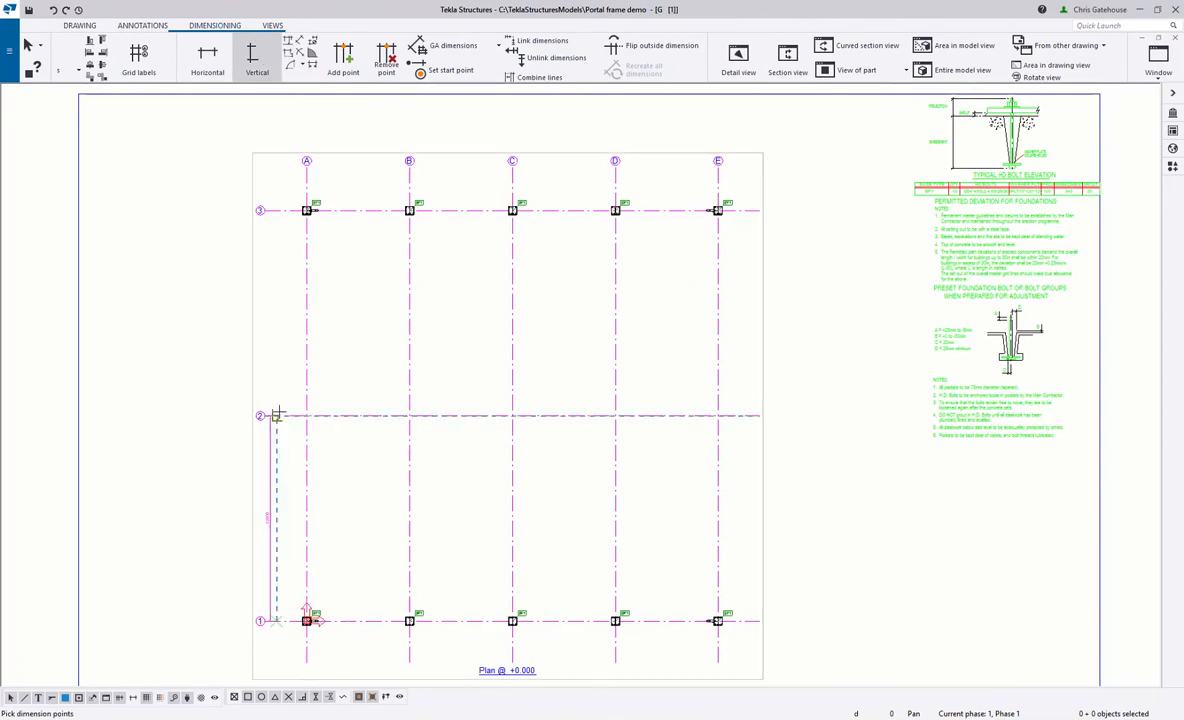
click(276, 210)
middle_click(276, 210)
Add a horizontal dimension chain through grid lines A, B, C, D and E along the upper edge of the plan.
click(207, 57)
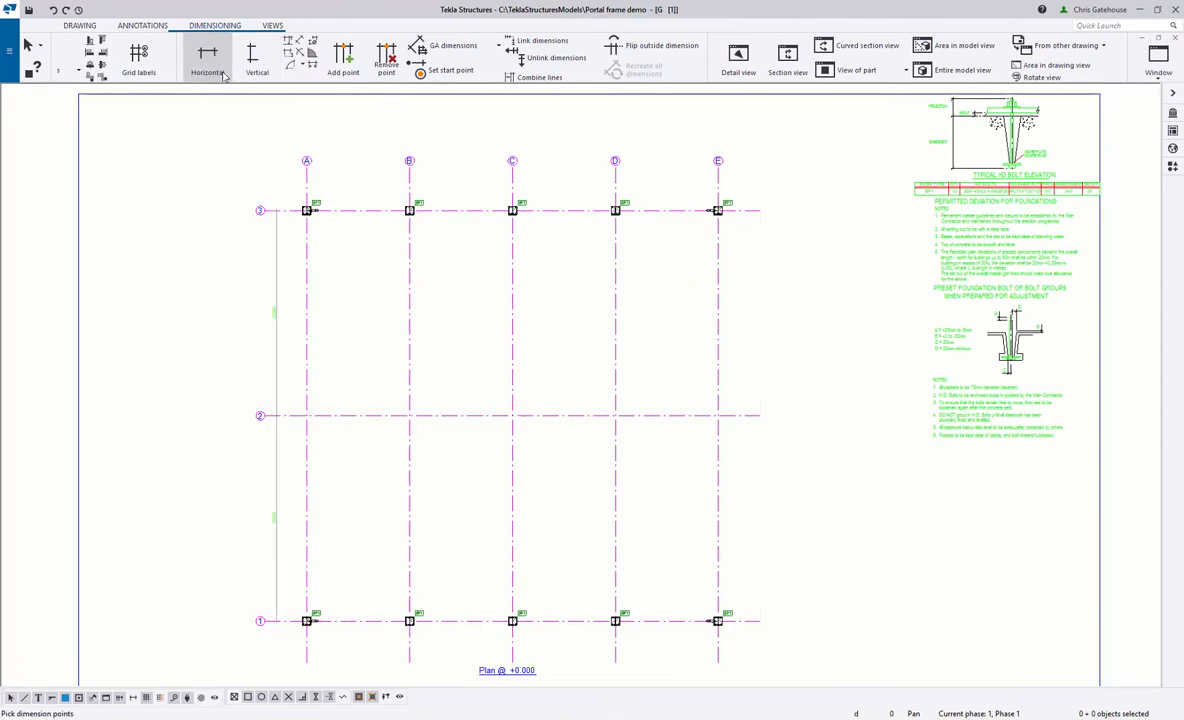
click(306, 177)
click(409, 178)
click(512, 178)
click(626, 182)
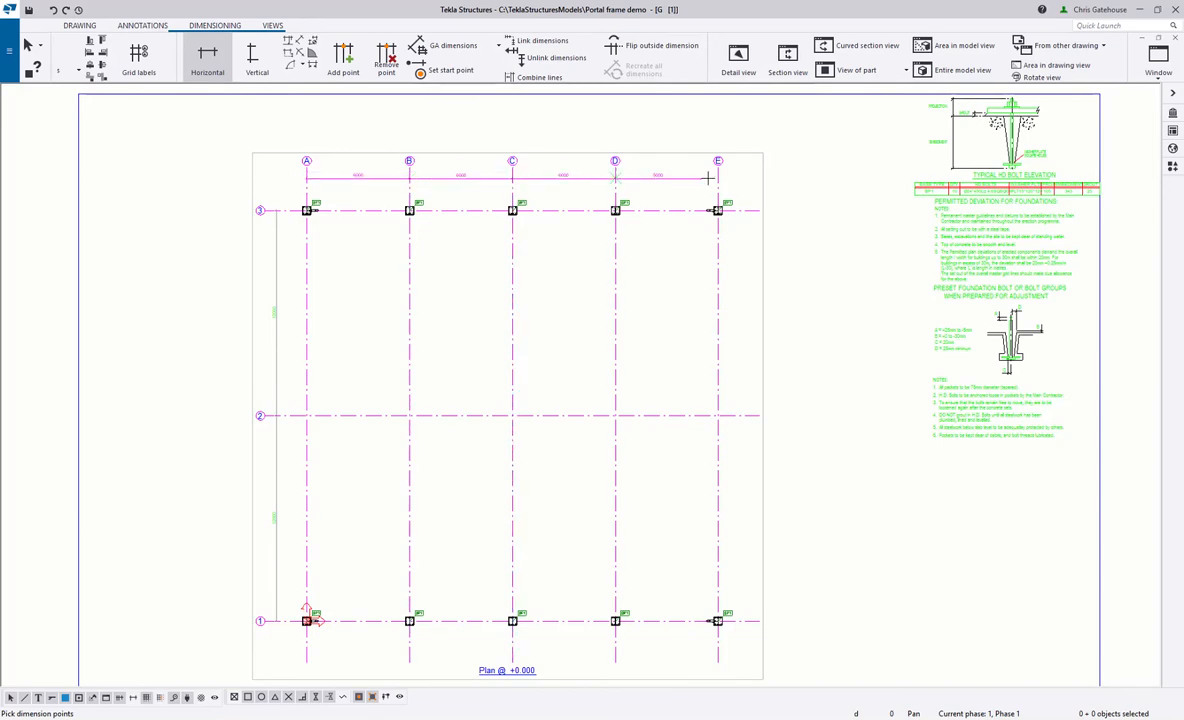
click(717, 177)
middle_click(717, 177)
right_click(717, 177)
click(575, 186)
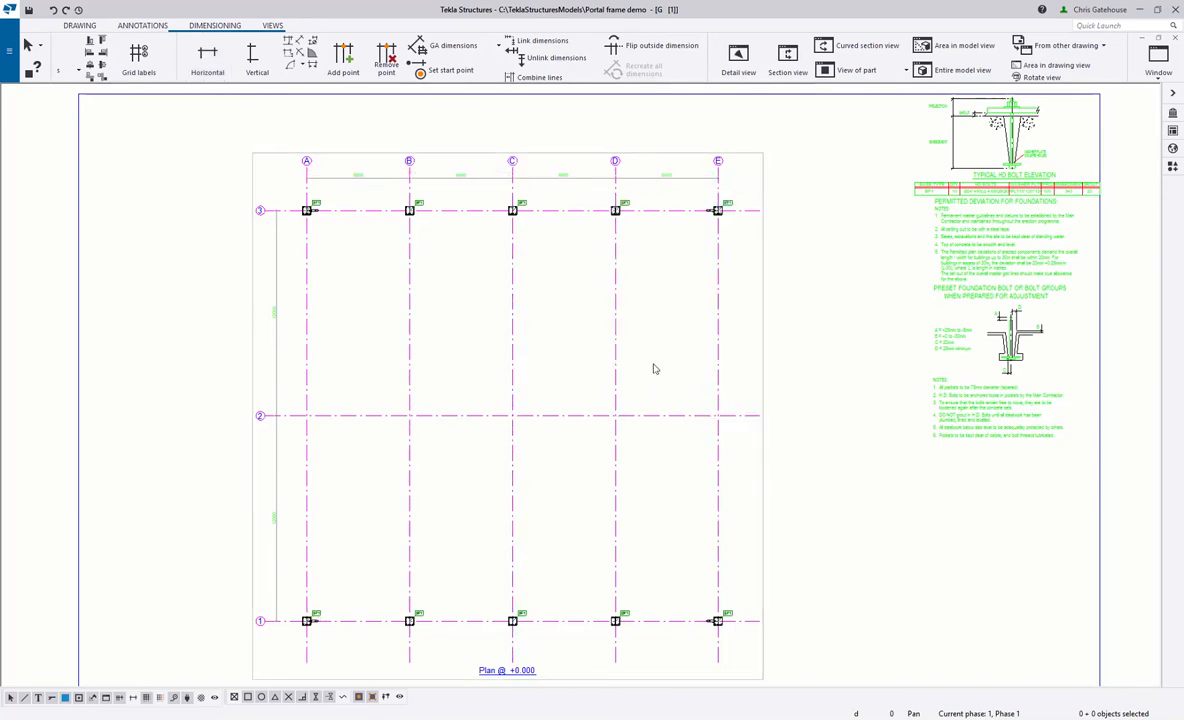
scroll(653, 350, up, 4)
right_click(654, 365)
key(Escape)
Create a detail view of the base plate at grid intersection D/1 and place it in the empty area above the title block.
scroll(677, 275, down, 8)
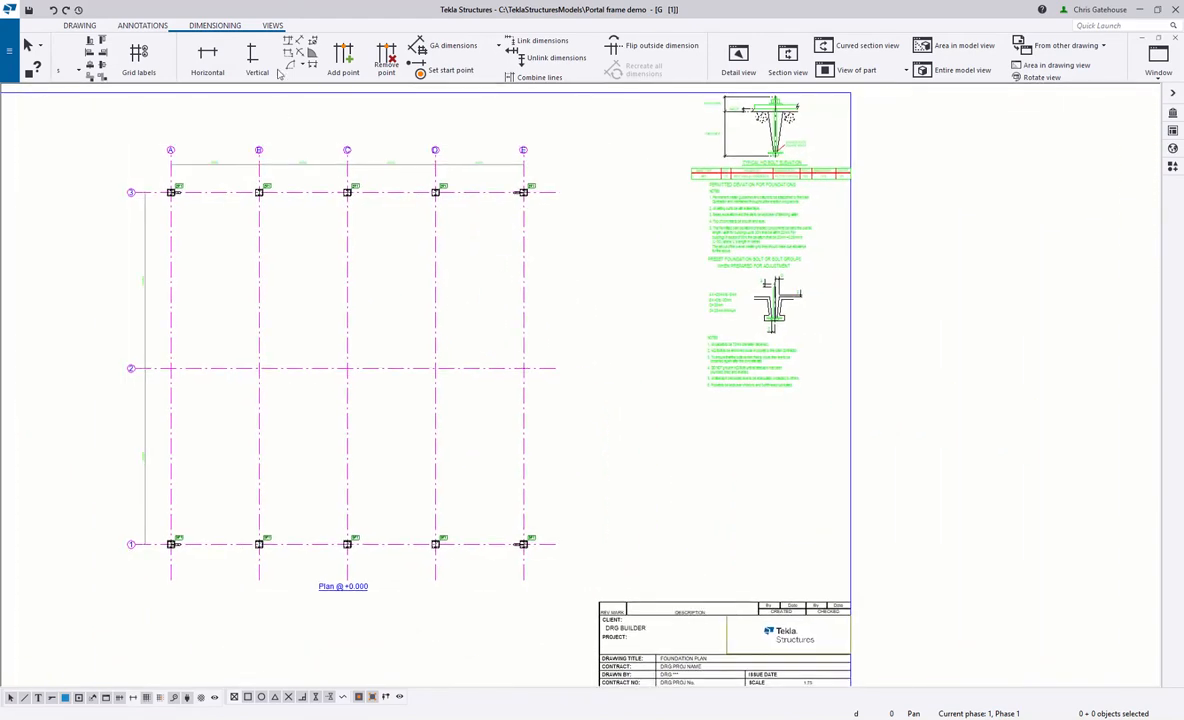
click(270, 25)
click(287, 68)
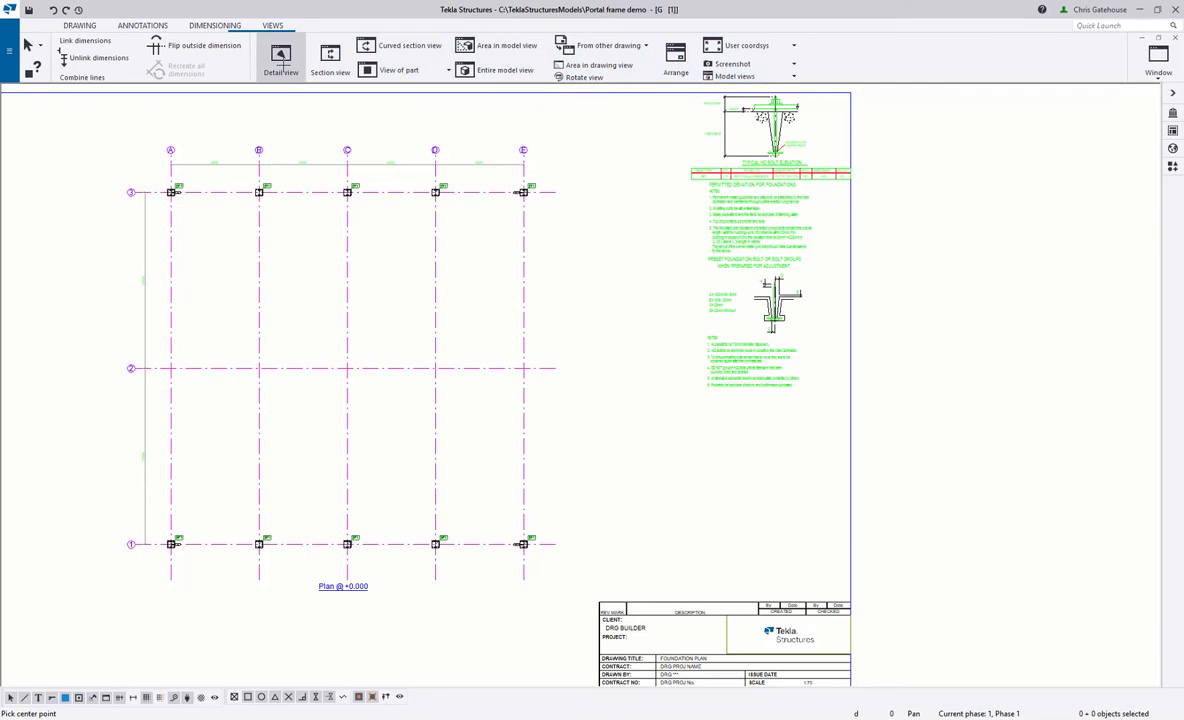
scroll(540, 558, up, 4)
scroll(287, 531, up, 2)
scroll(287, 531, up, 1)
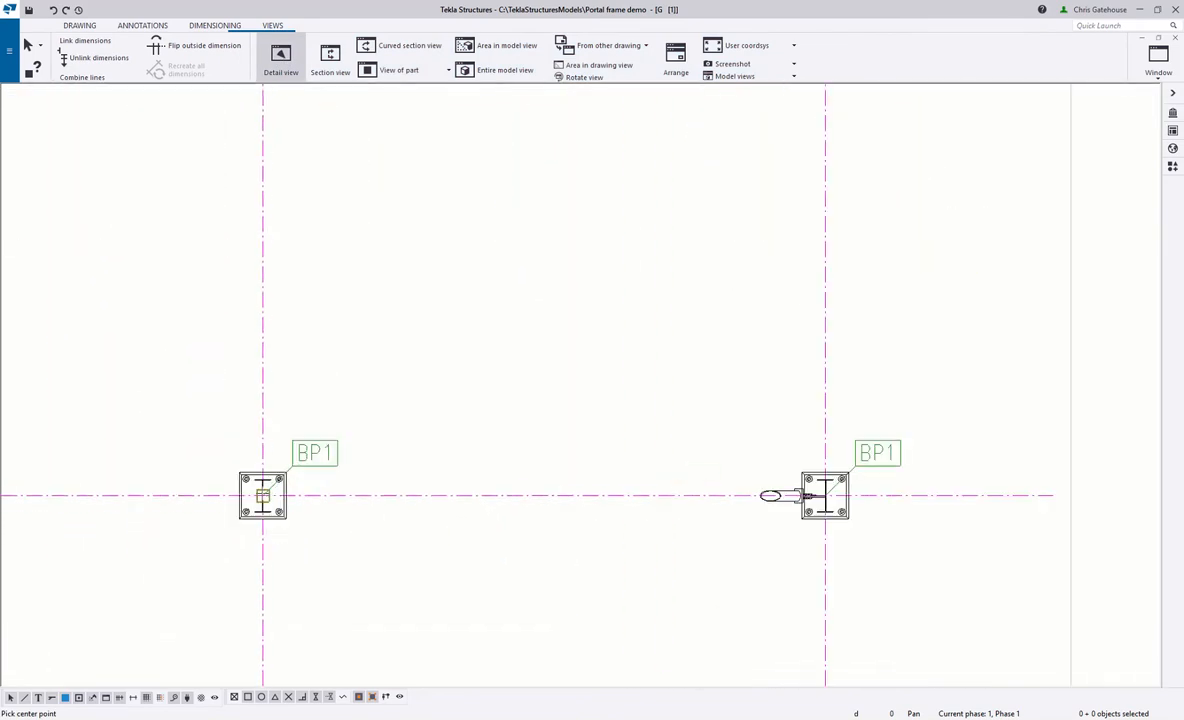
click(262, 496)
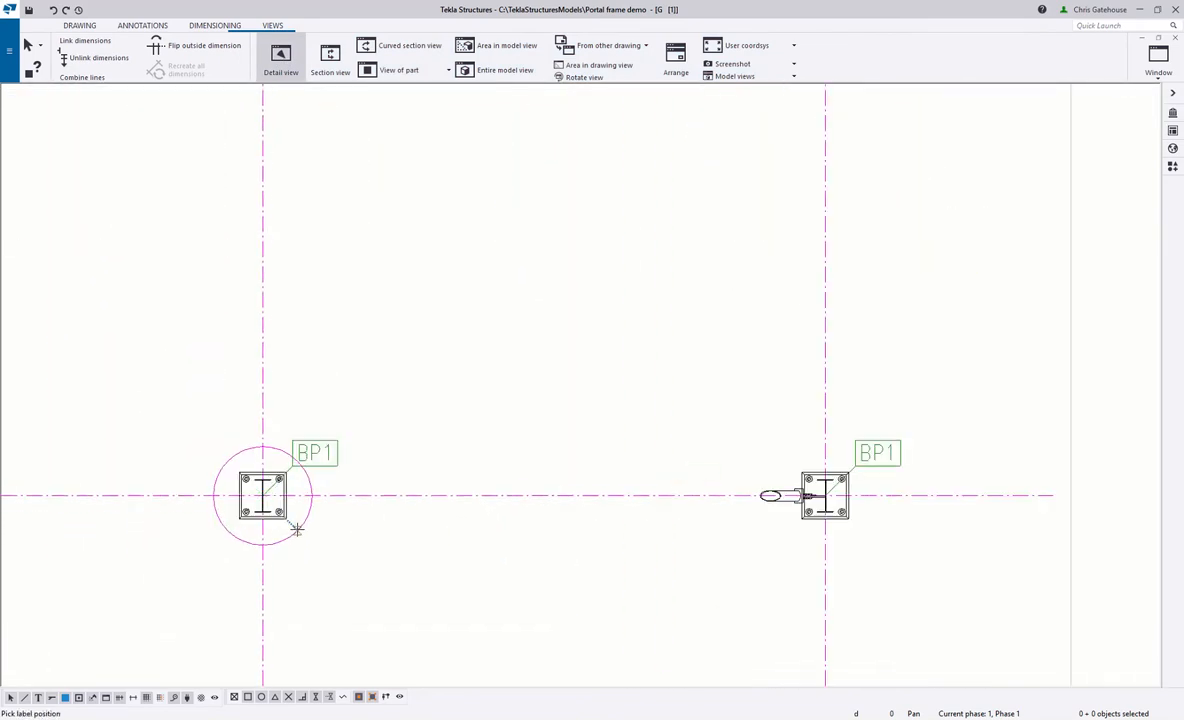
scroll(160, 410, down, 2)
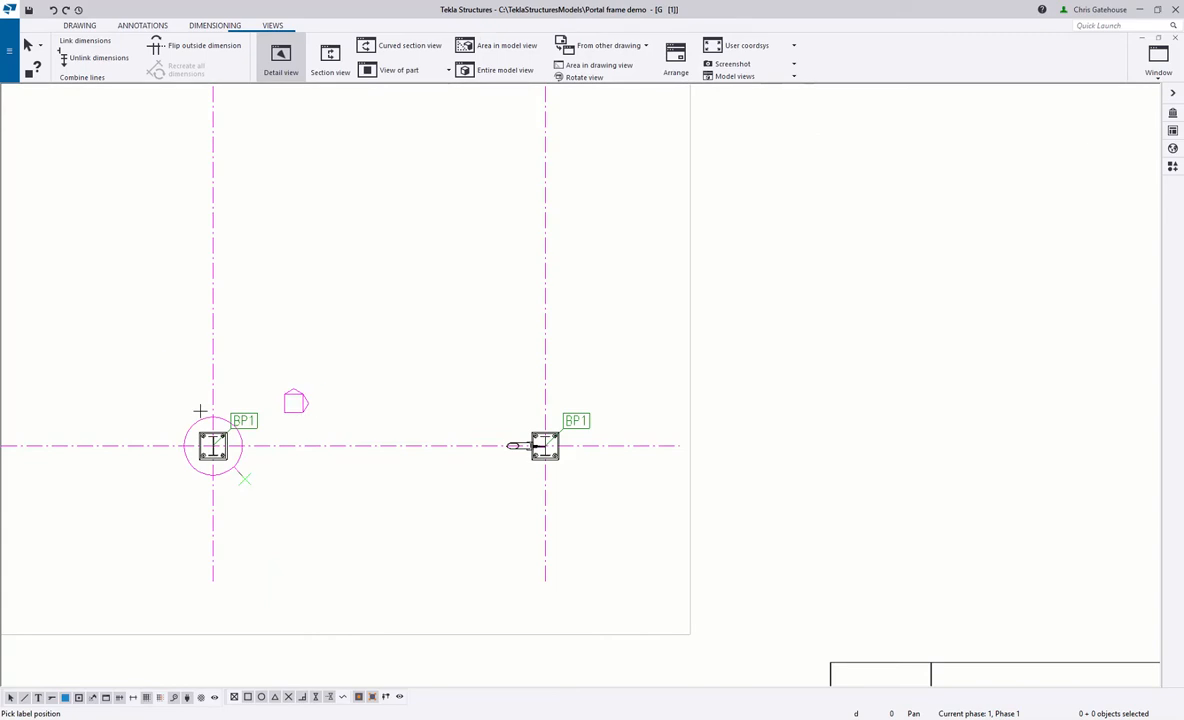
scroll(309, 394, down, 2)
click(714, 390)
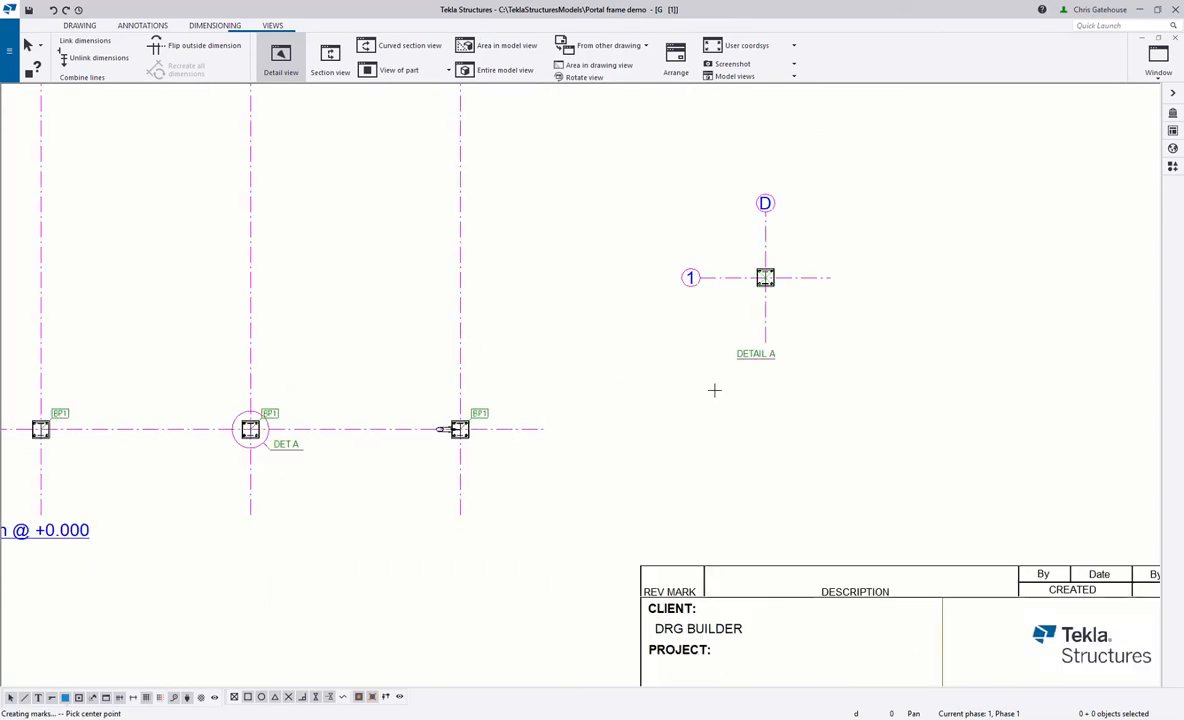
right_click(383, 366)
click(395, 372)
Load the BASE_BLOWUP view properties for the Detail A view and apply them to it.
scroll(285, 415, up, 3)
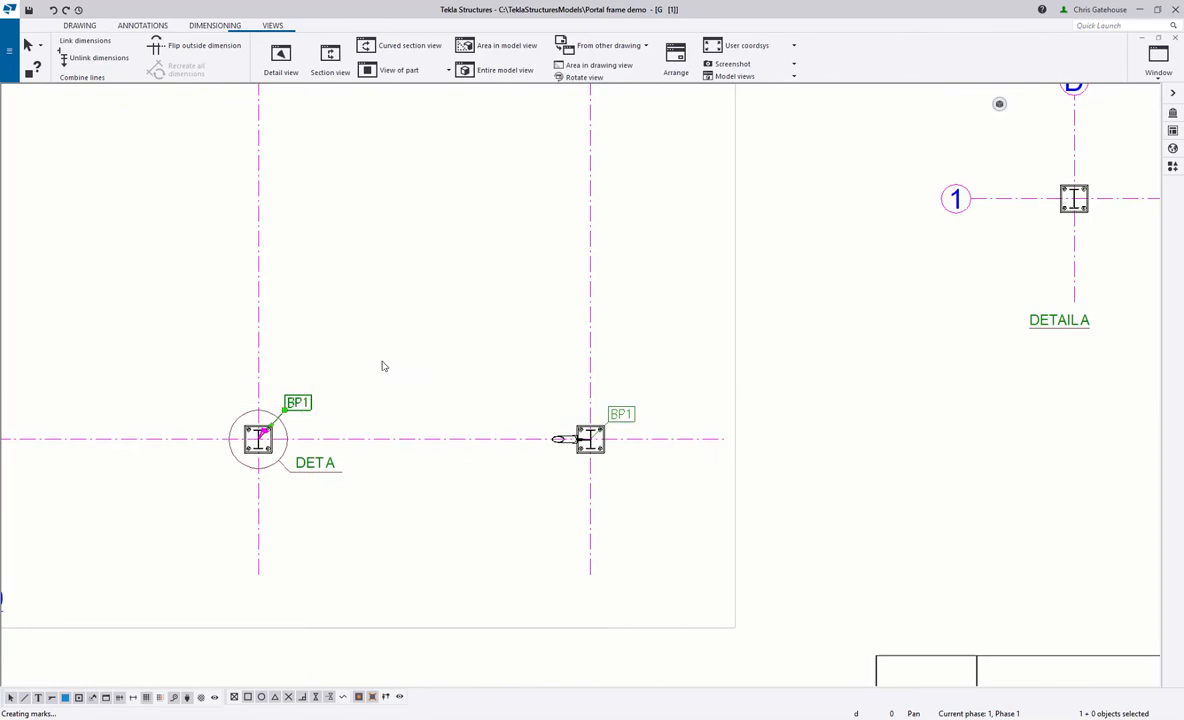
scroll(196, 441, down, 3)
scroll(753, 265, up, 1)
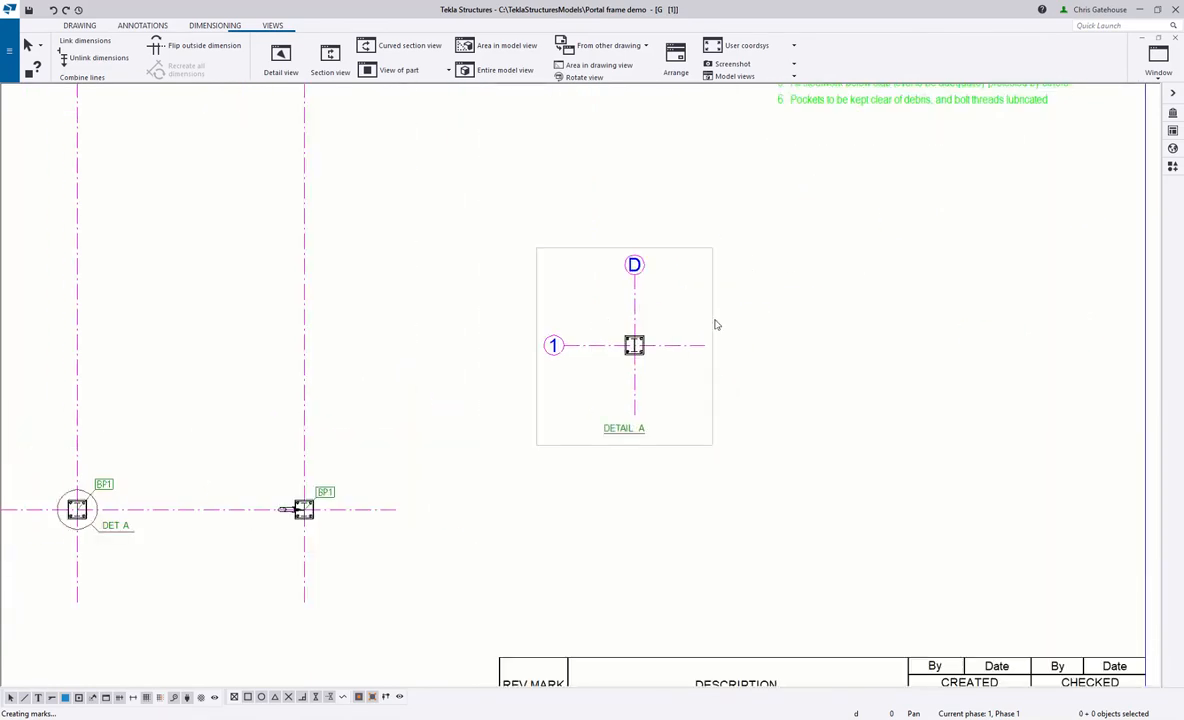
double_click(716, 324)
click(808, 159)
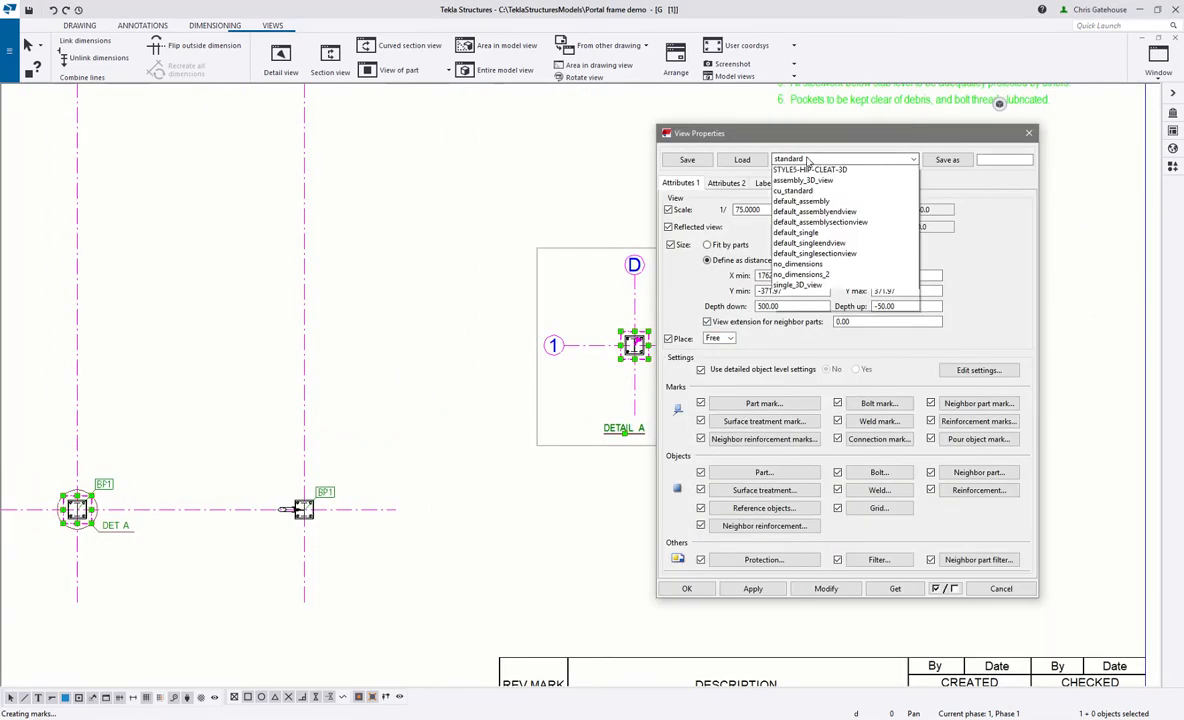
click(797, 182)
click(742, 159)
click(807, 590)
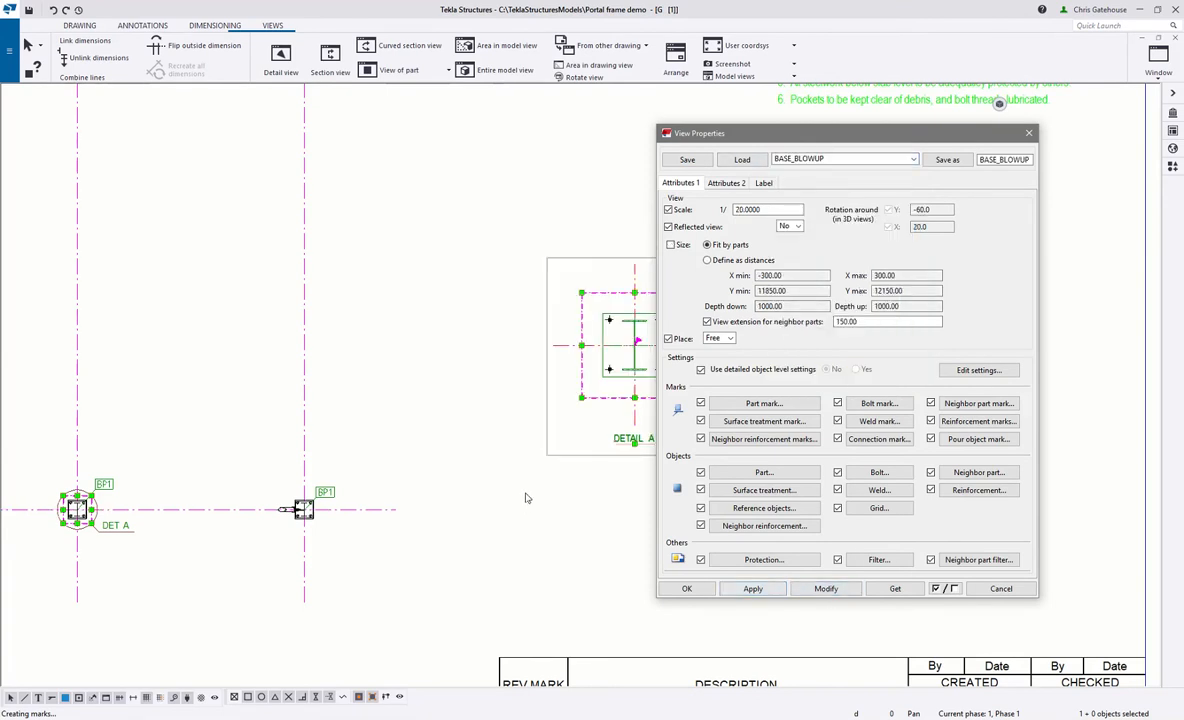
scroll(520, 497, down, 1)
click(685, 589)
Add a vertical dimension in Detail A from the lower-left bolt through the horizontal grid line to the upper-left bolt.
scroll(650, 390, up, 3)
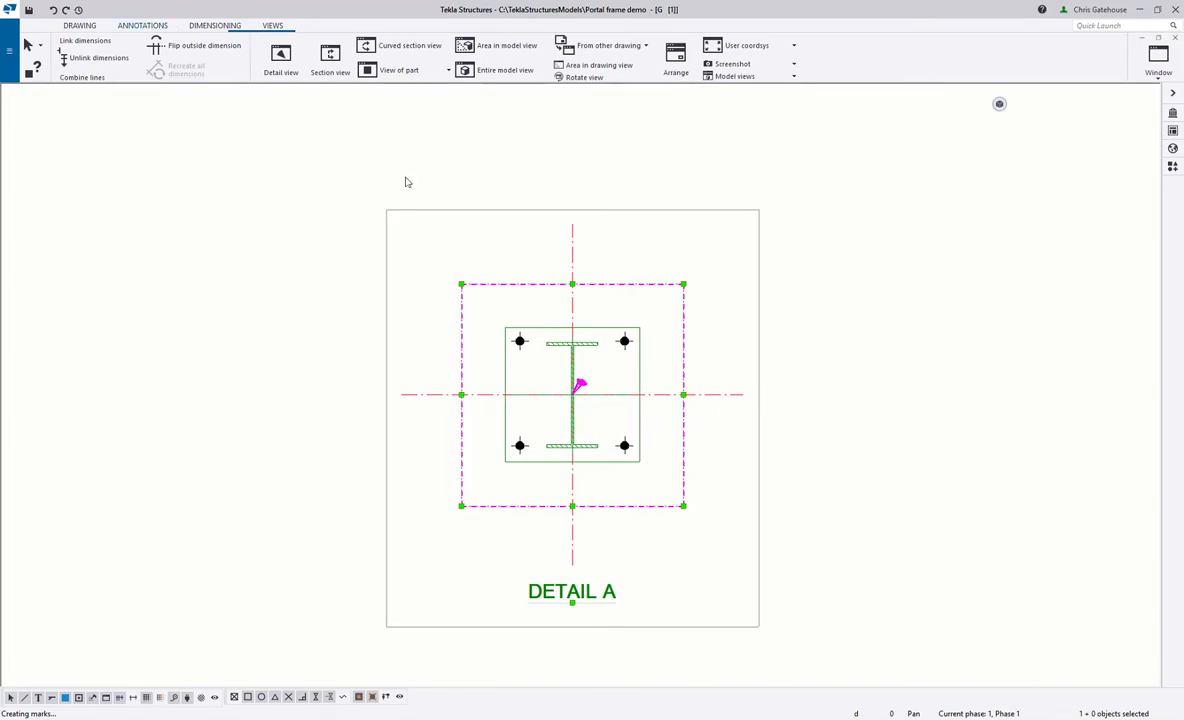
click(142, 25)
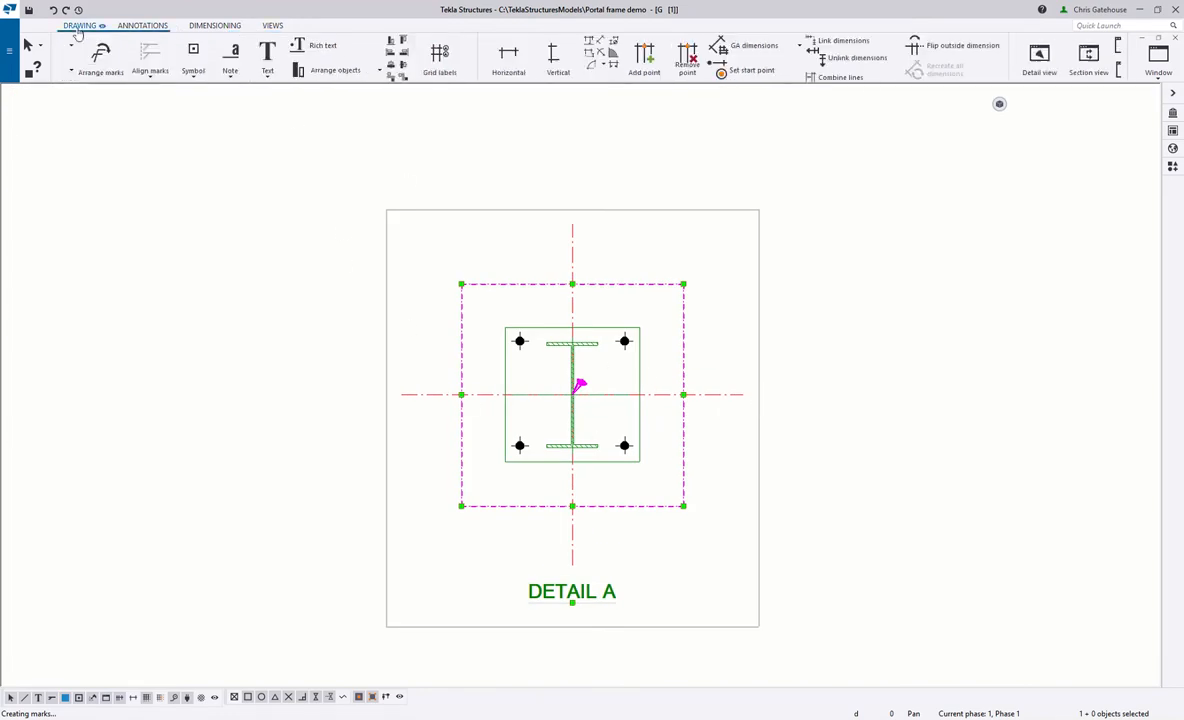
click(200, 26)
click(255, 55)
click(520, 446)
click(501, 395)
click(520, 341)
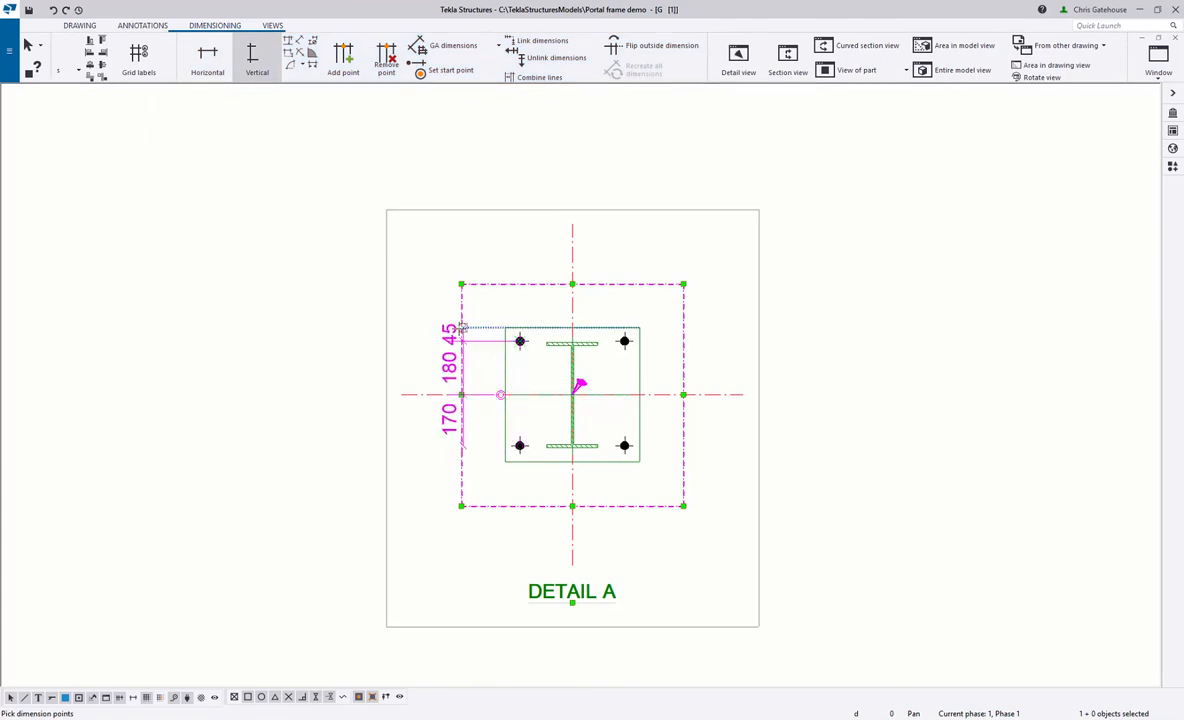
middle_click(473, 328)
Add an outer vertical dimension chain from the plate's lower edge through both left bolts to its upper edge.
click(505, 462)
click(520, 446)
click(520, 341)
click(505, 328)
middle_click(412, 300)
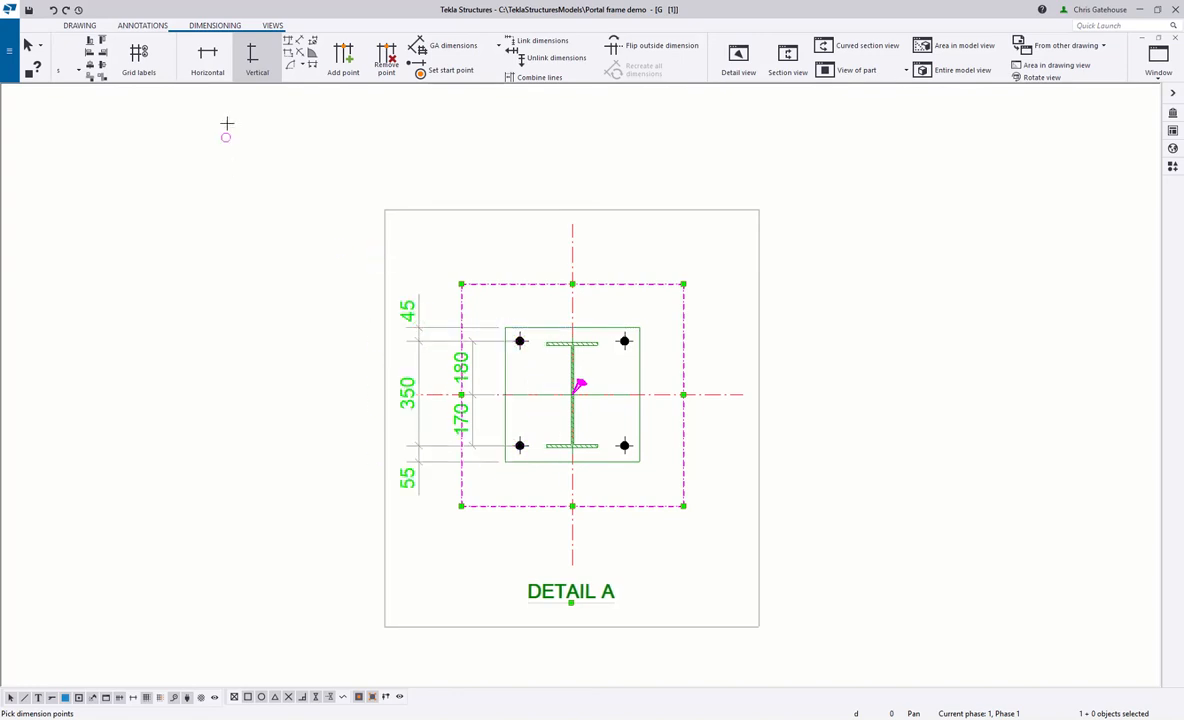
click(207, 58)
scroll(500, 343, up, 1)
click(500, 343)
click(570, 308)
right_click(609, 284)
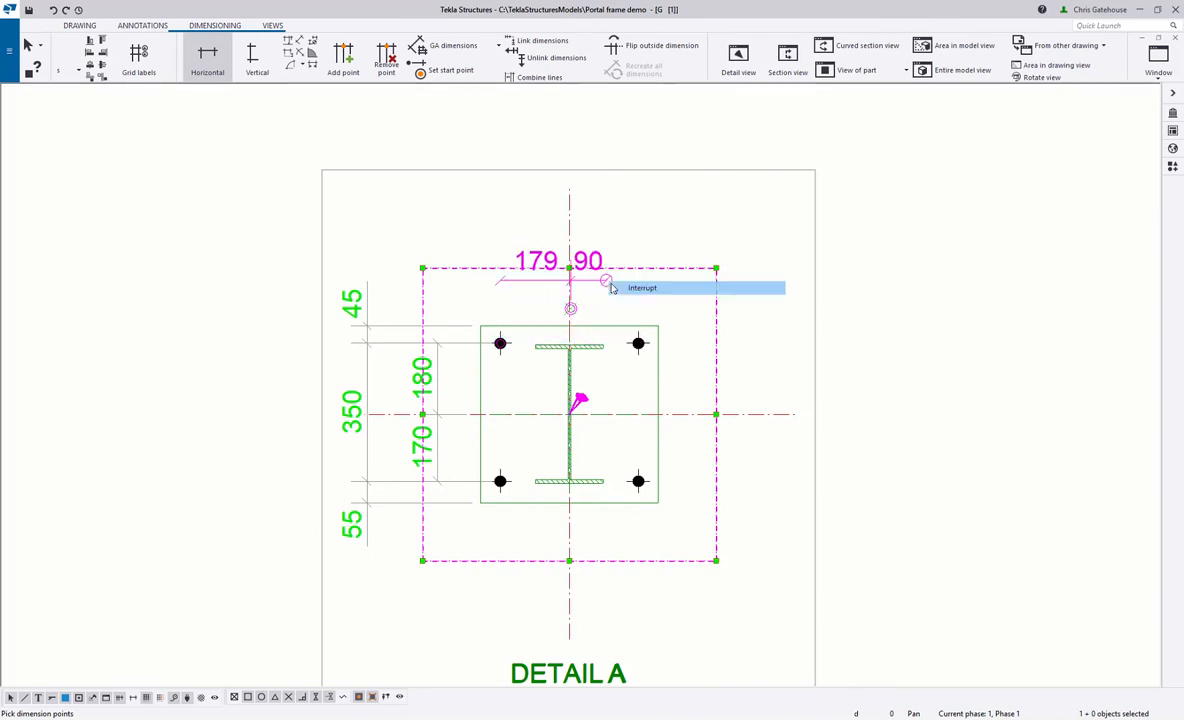
click(612, 288)
Add a horizontal dimension above the base plate from the upper-left bolt through the vertical grid line to the upper-right bolt.
click(500, 343)
click(569, 297)
click(638, 307)
middle_click(629, 264)
click(629, 264)
Add an outer horizontal dimension chain from the plate's left edge through both upper bolts to its right edge.
click(480, 325)
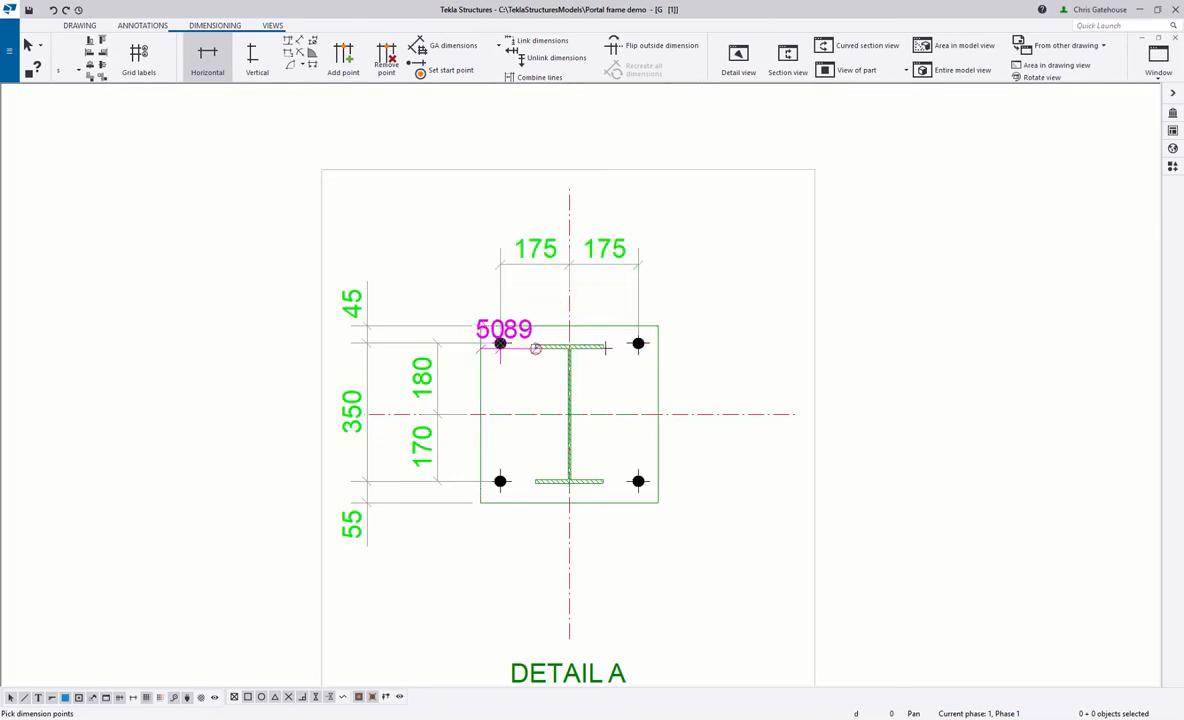
click(500, 343)
click(638, 343)
click(658, 325)
middle_click(653, 325)
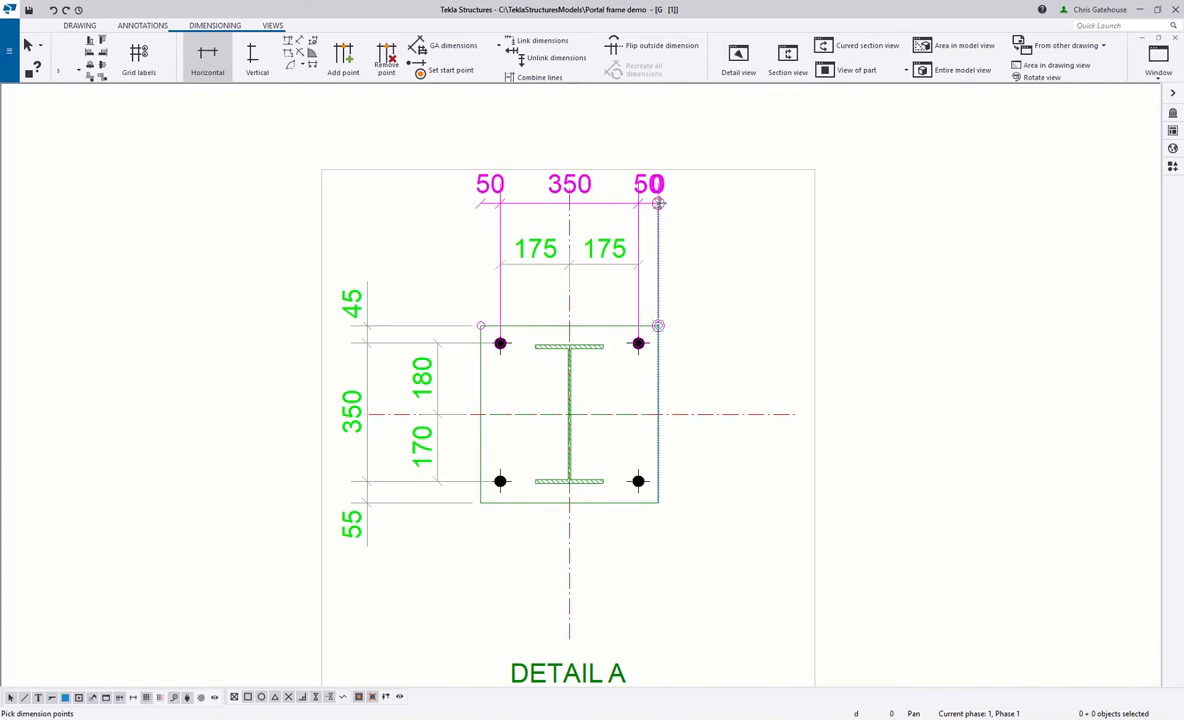
click(660, 203)
right_click(671, 204)
click(695, 212)
Start a part mark for the base plate in Detail A and add the Profile element to its content.
right_click(657, 328)
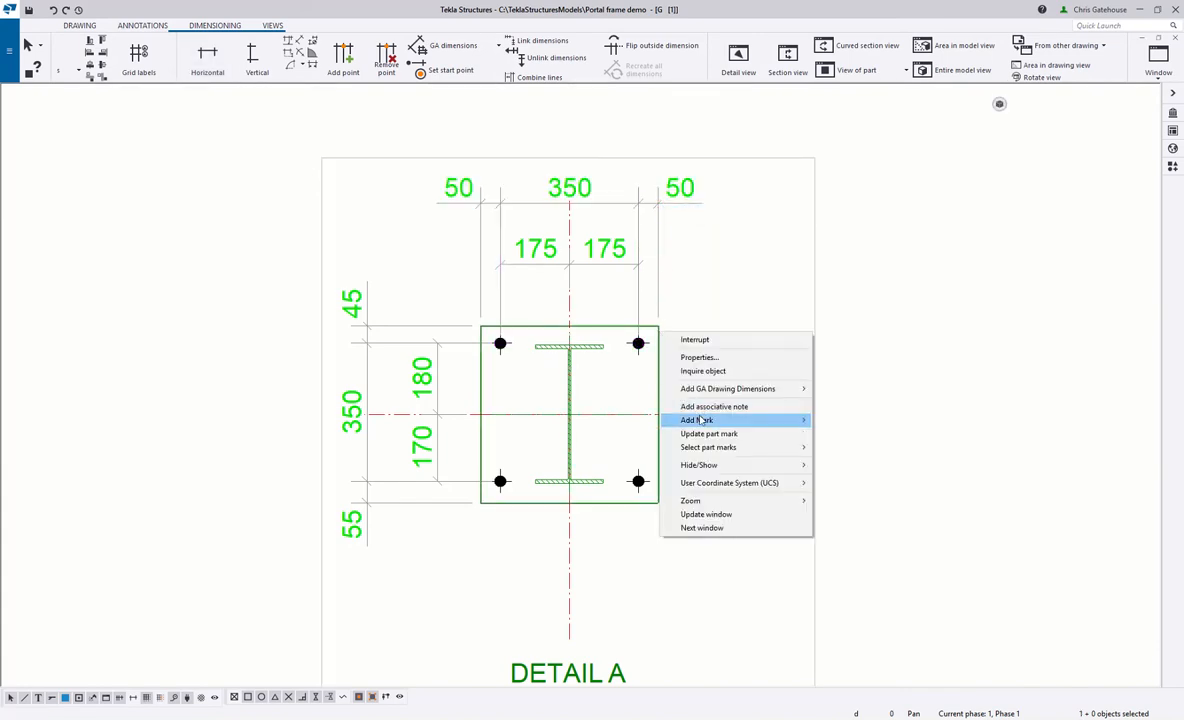
mouse_move(753, 418)
click(827, 423)
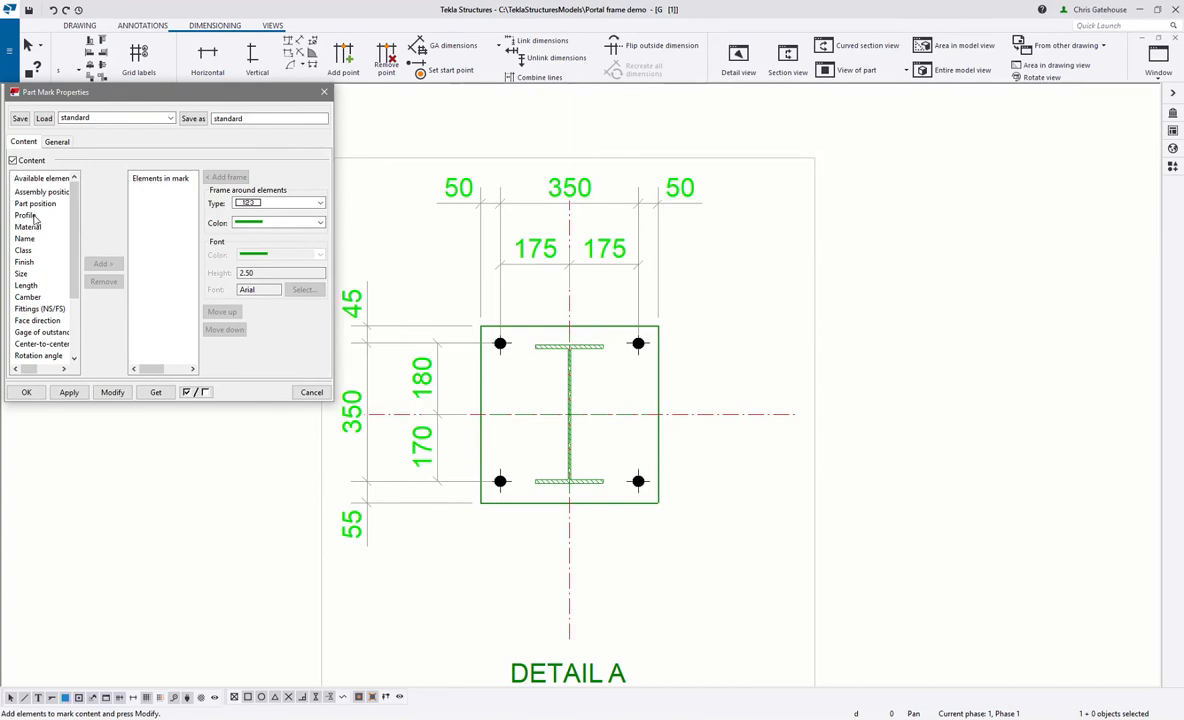
drag(129, 92, 204, 96)
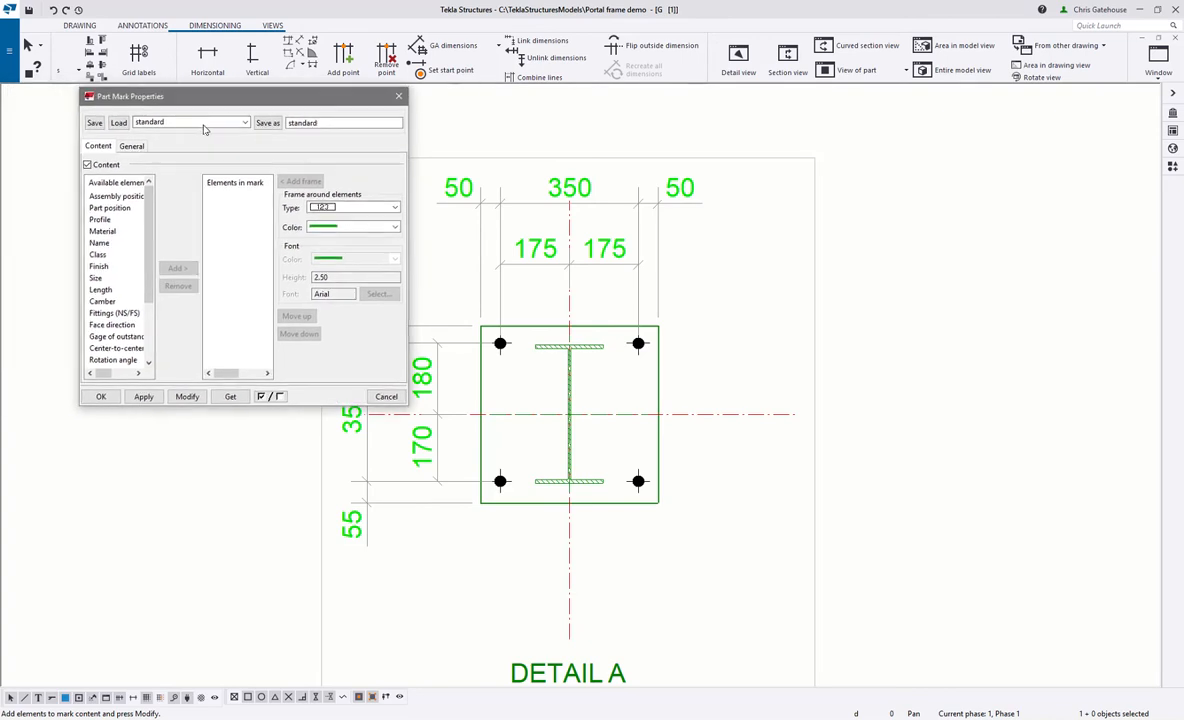
click(100, 220)
click(174, 268)
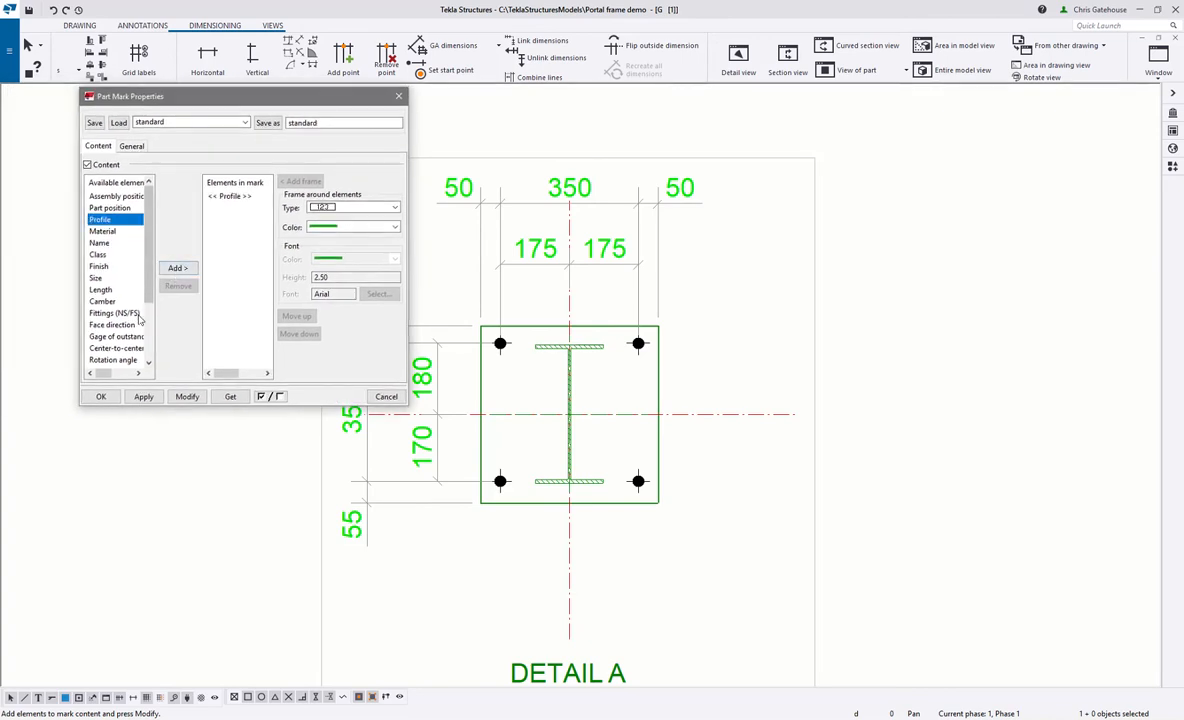
Add a "*" text element and the Length element to the mark content and apply the mark to the base plate.
scroll(150, 298, down, 2)
click(96, 325)
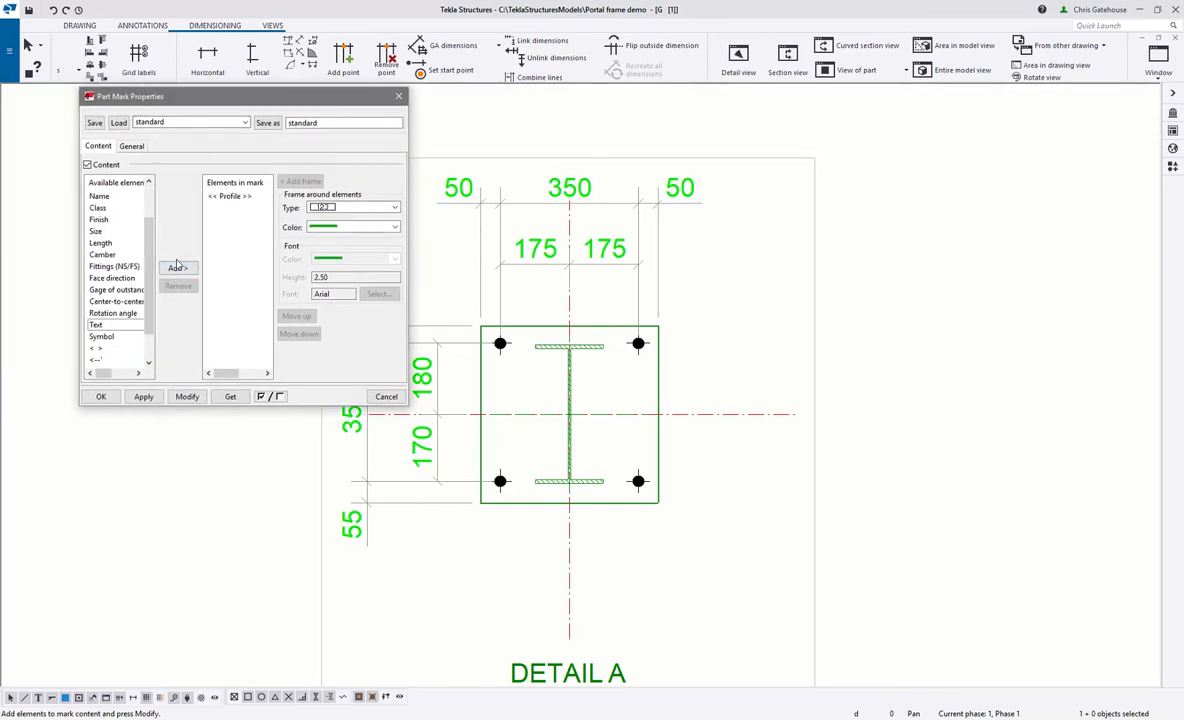
click(176, 268)
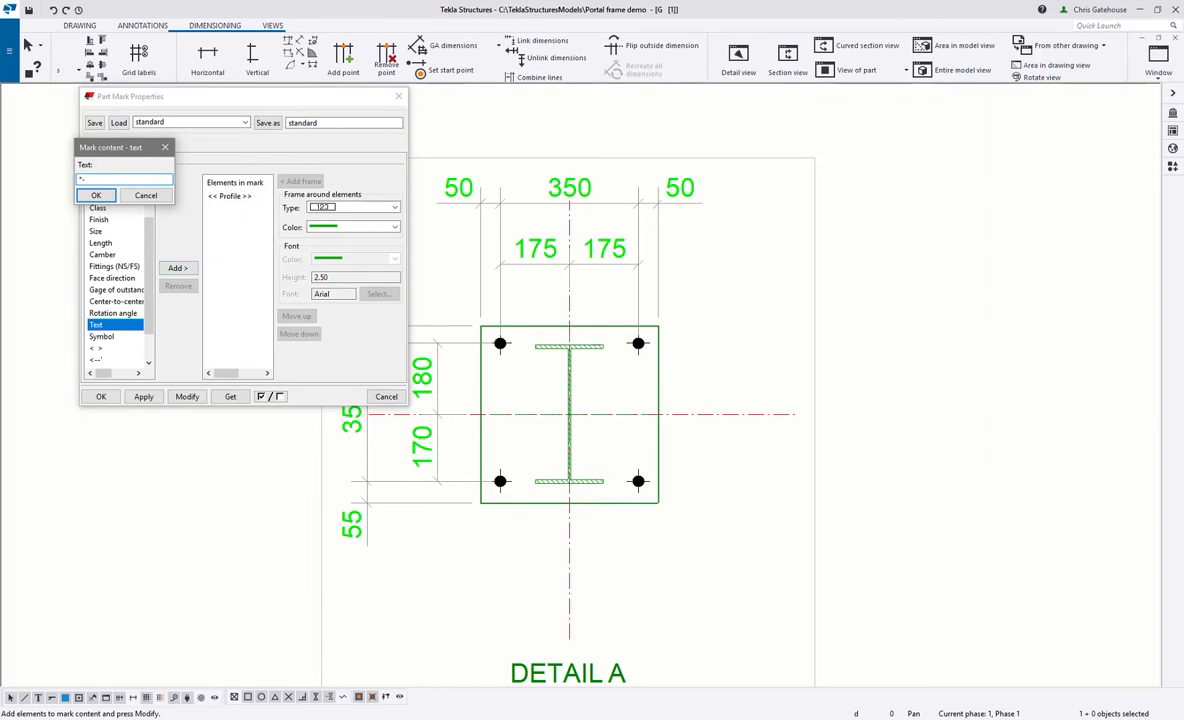
key(Return)
click(100, 243)
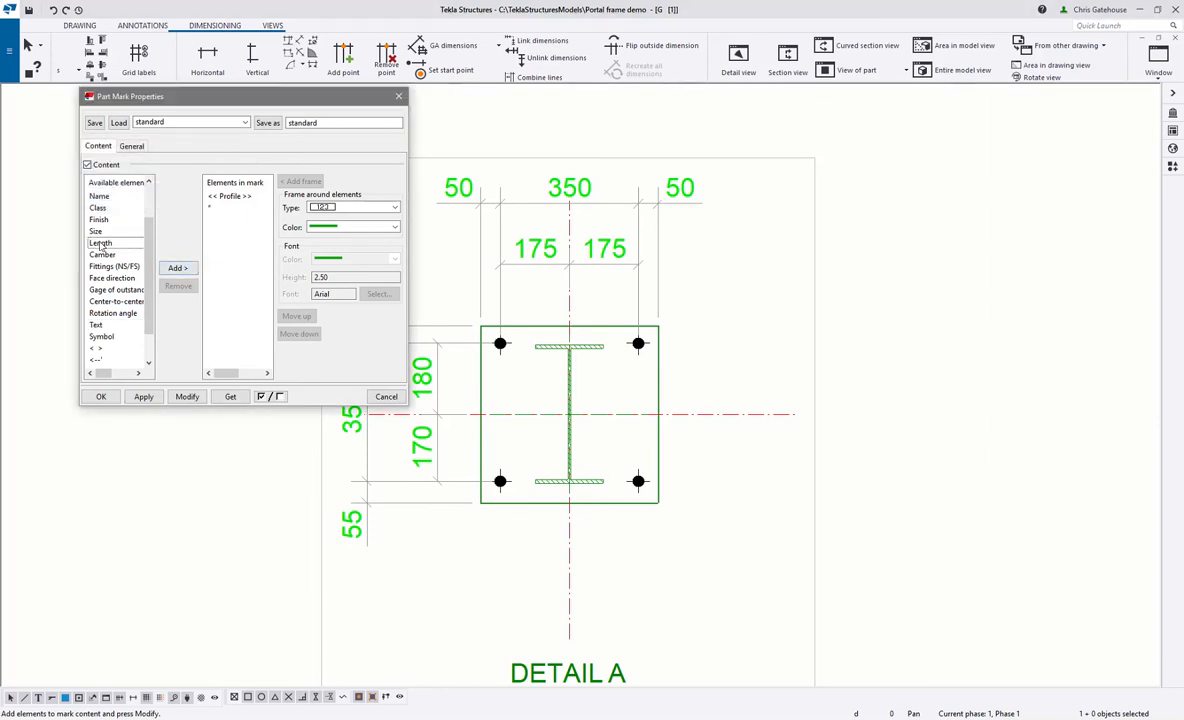
click(177, 268)
click(173, 398)
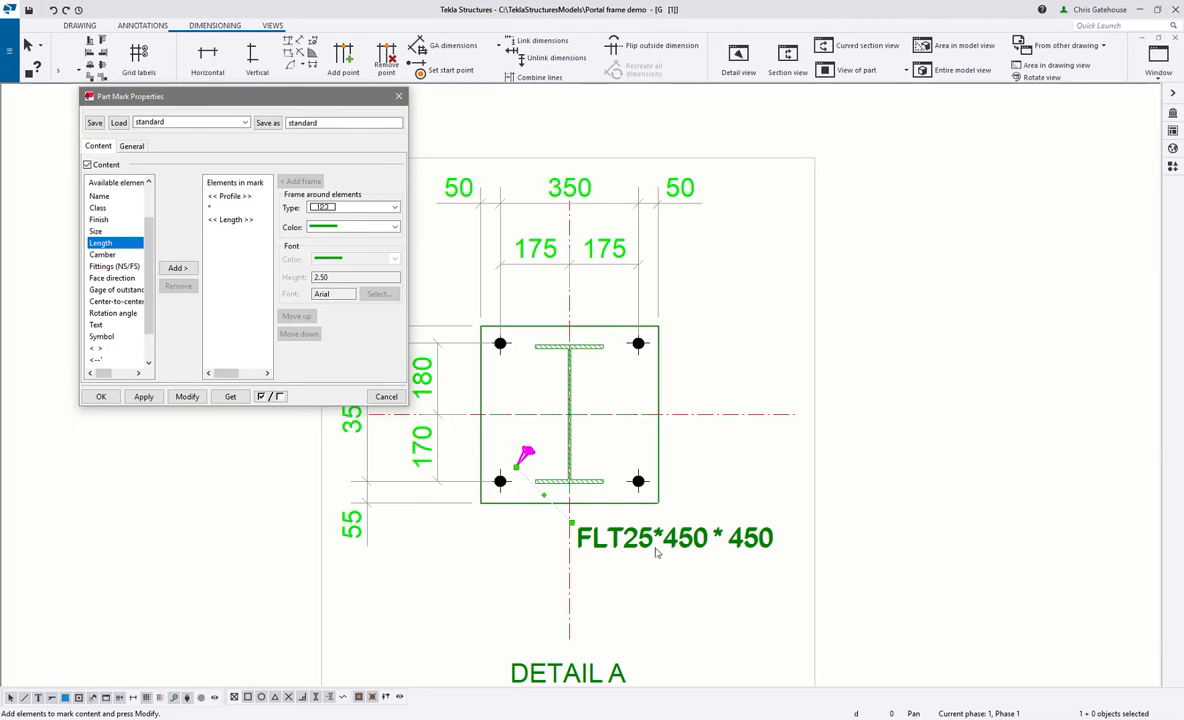
click(716, 541)
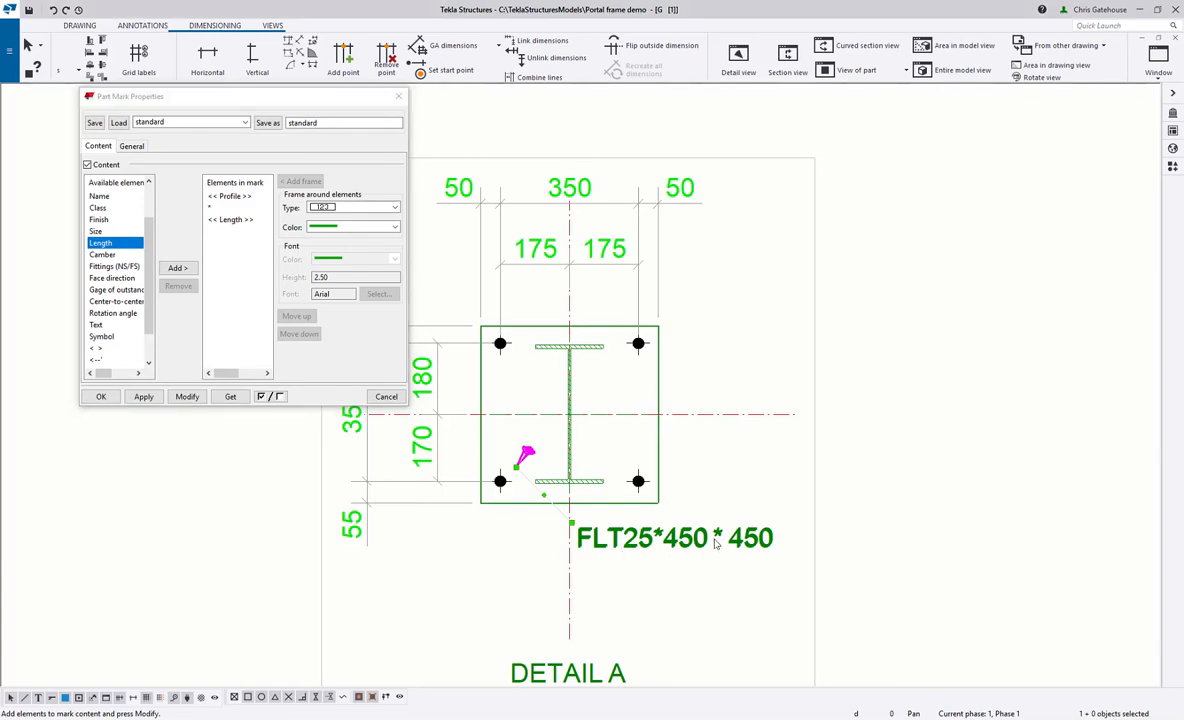
Move the base plate mark in Detail A clear of the plate's lower-right area and close the mark properties.
drag(658, 555, 712, 566)
scroll(840, 436, down, 4)
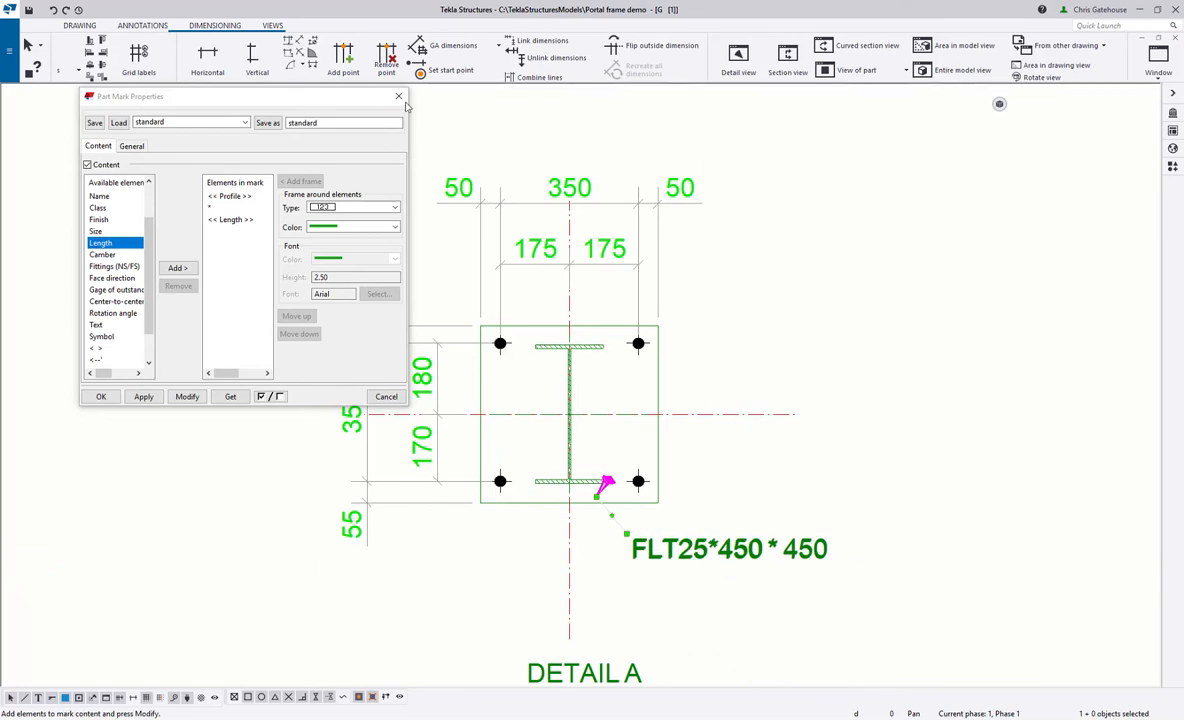
key(Escape)
scroll(494, 412, down, 5)
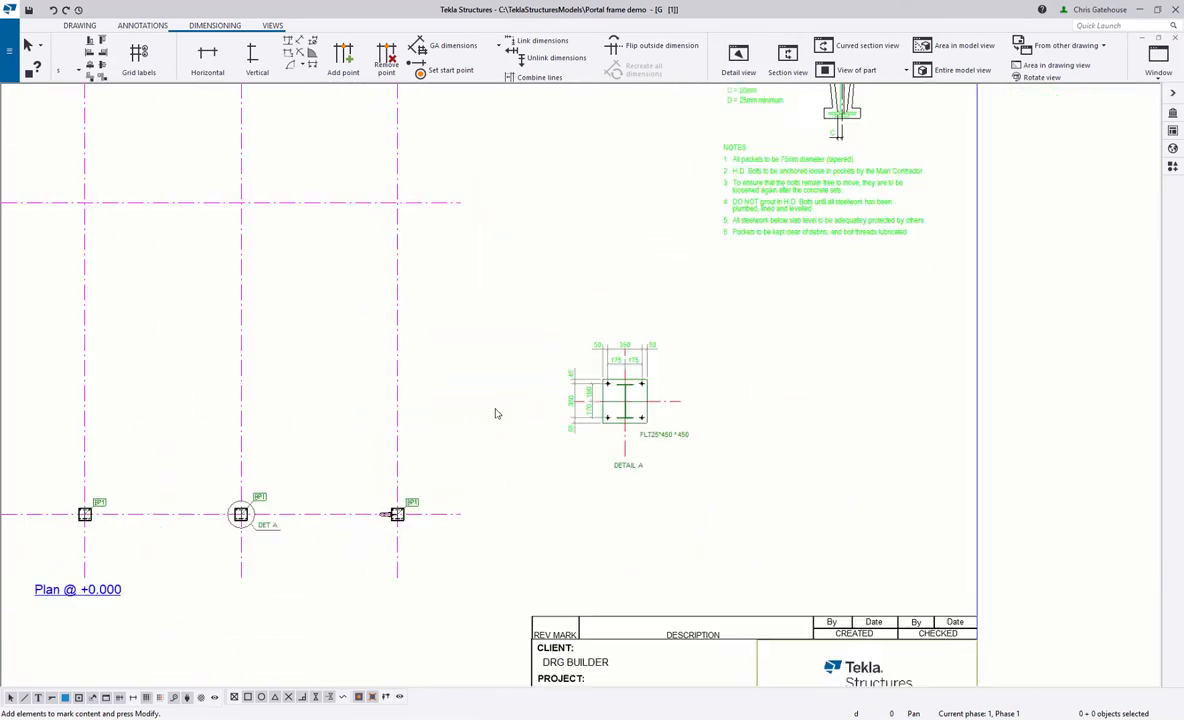
Move the Detail A view up and closer to the foundation plan on the sheet.
click(617, 473)
drag(617, 461, 573, 446)
click(669, 423)
scroll(470, 440, up, 4)
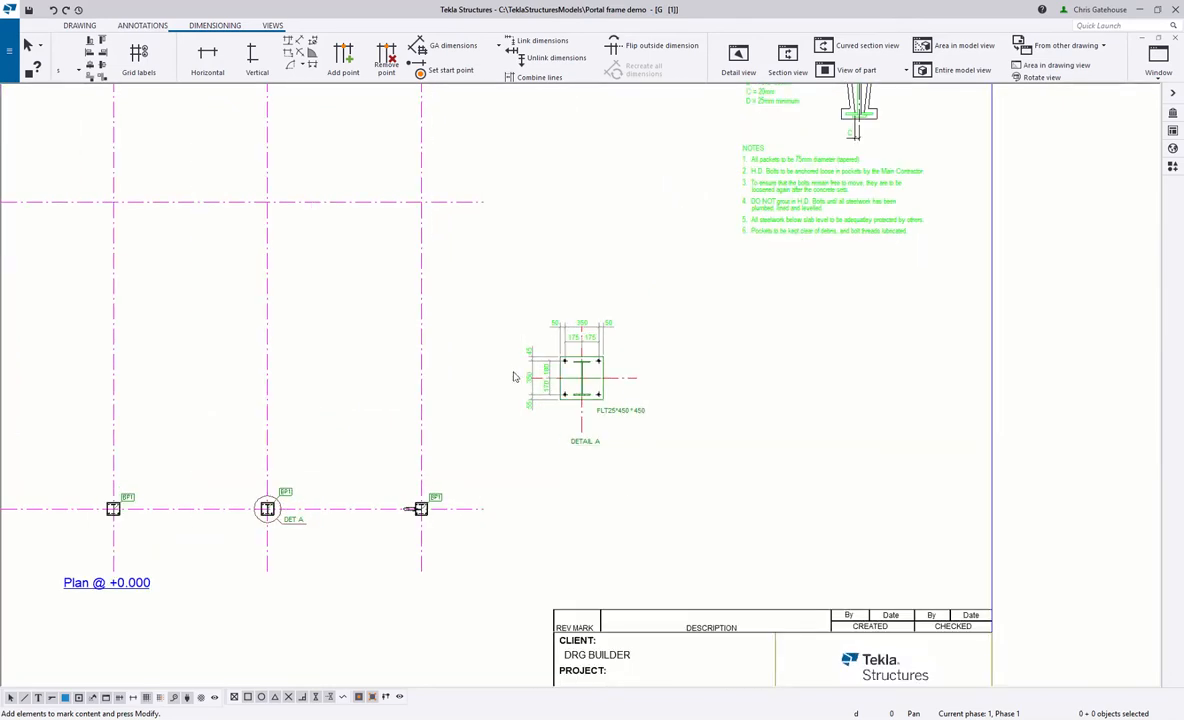
scroll(604, 386, down, 4)
scroll(745, 422, up, 5)
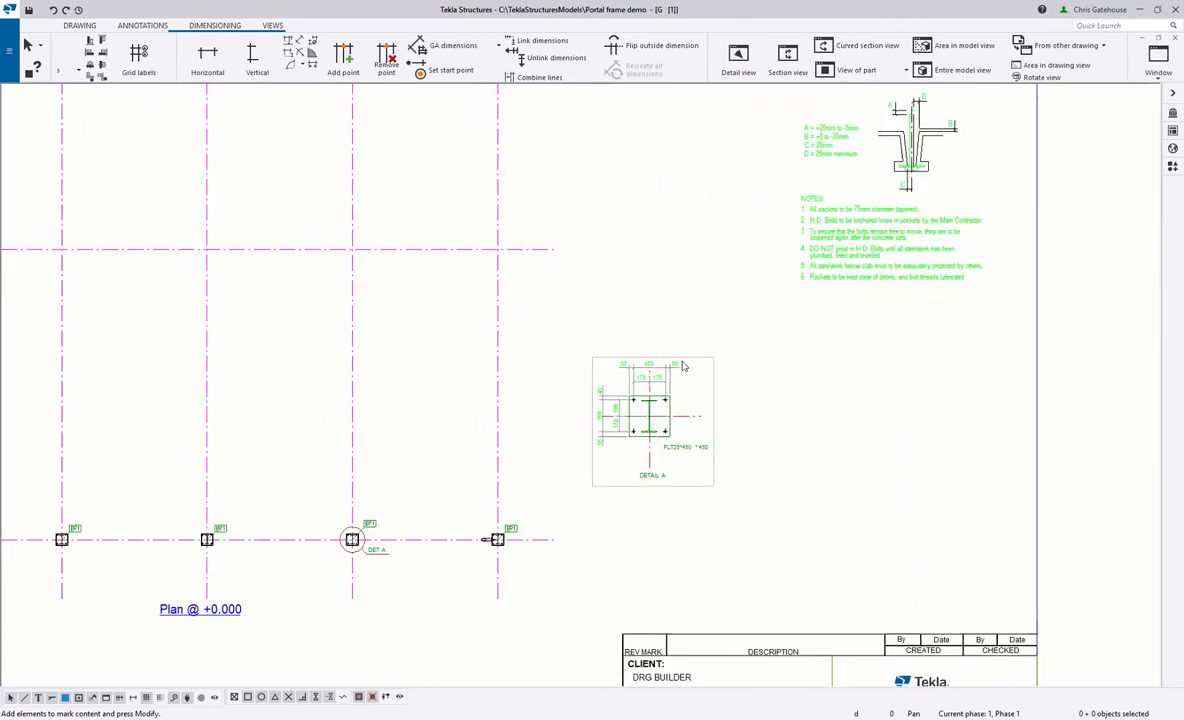
Create a section view through the base plate along Detail A's horizontal grid line, looking upwards, and place it above the detail.
click(272, 25)
click(335, 70)
scroll(650, 432, up, 3)
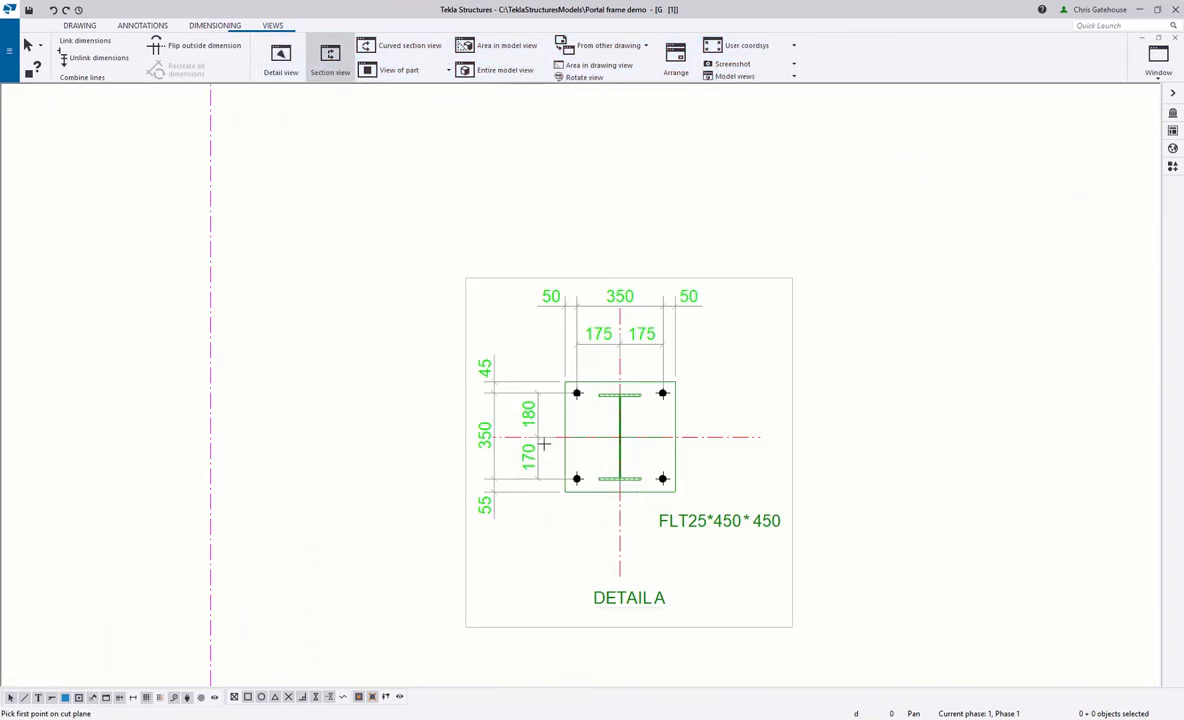
click(551, 437)
click(694, 437)
click(519, 456)
scroll(529, 256, down, 3)
click(575, 227)
scroll(575, 227, down, 1)
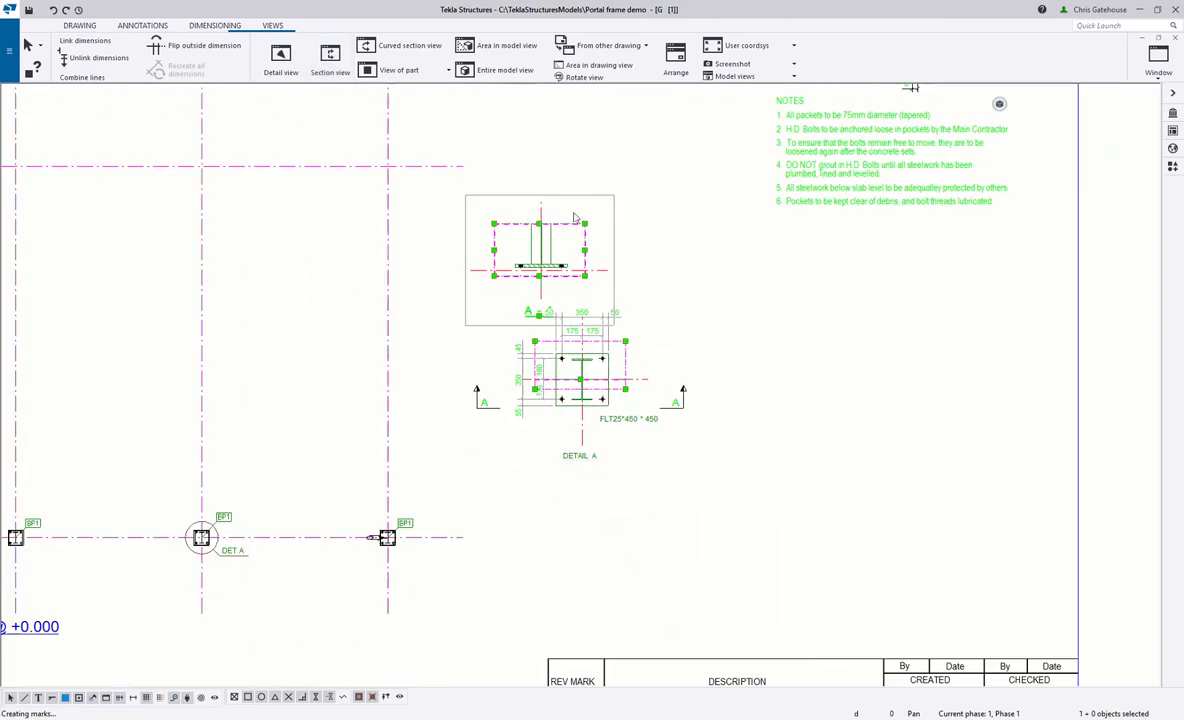
Rearrange the views so Detail A sits higher on the sheet with section A-A directly below it.
click(606, 466)
click(617, 469)
mouse_move(617, 469)
mouse_down()
mouse_move(704, 313)
mouse_move(615, 313)
mouse_up()
scroll(718, 311, up, 2)
drag(420, 312, 454, 318)
scroll(739, 470, down, 1)
middle_drag(739, 470, 741, 356)
scroll(741, 356, down, 1)
click(615, 432)
click(602, 440)
mouse_move(597, 440)
mouse_down()
mouse_move(669, 334)
mouse_move(660, 331)
mouse_up()
Align section A-A vertically with Detail A on their shared vertical grid line.
right_click(660, 331)
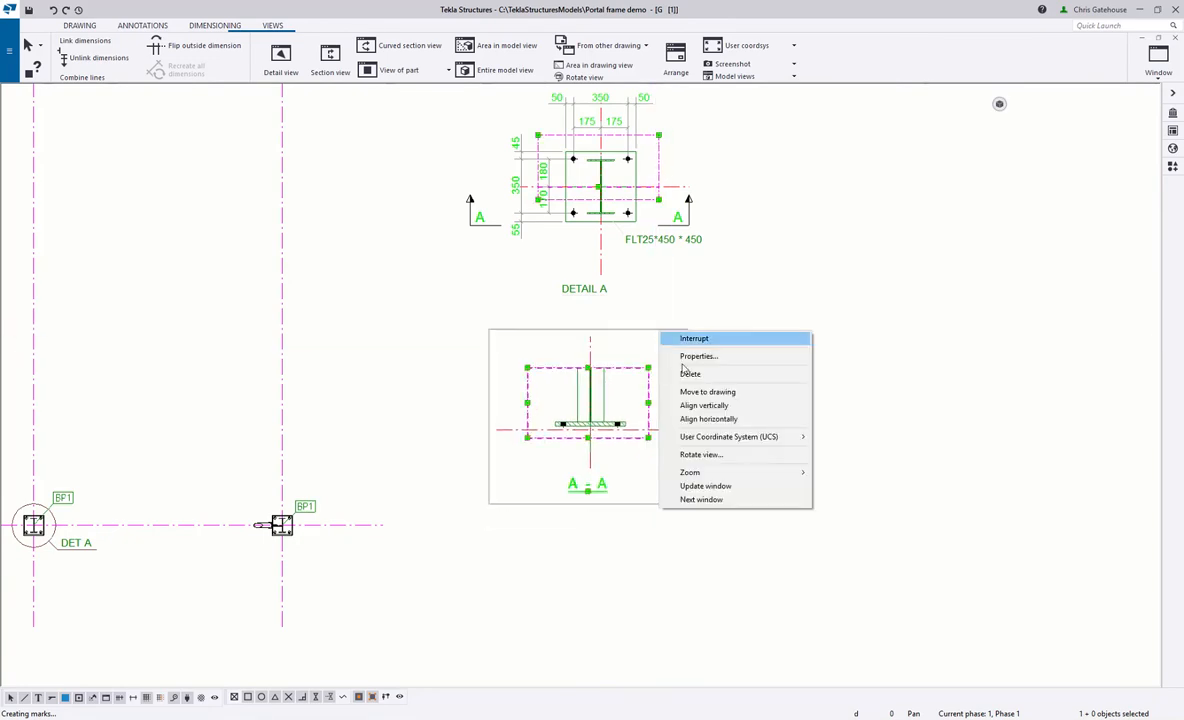
click(716, 406)
click(597, 327)
click(601, 267)
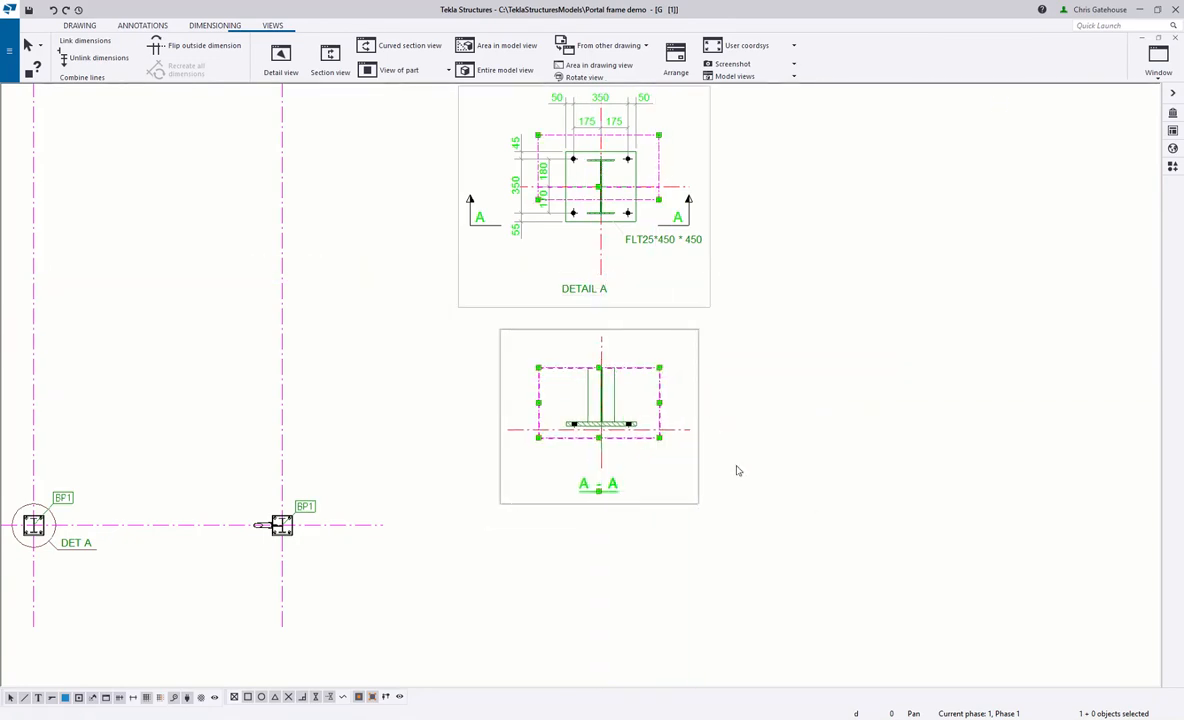
Disable the part name "Does not equal" row in section A-A's view filter and apply the change to the view.
double_click(700, 378)
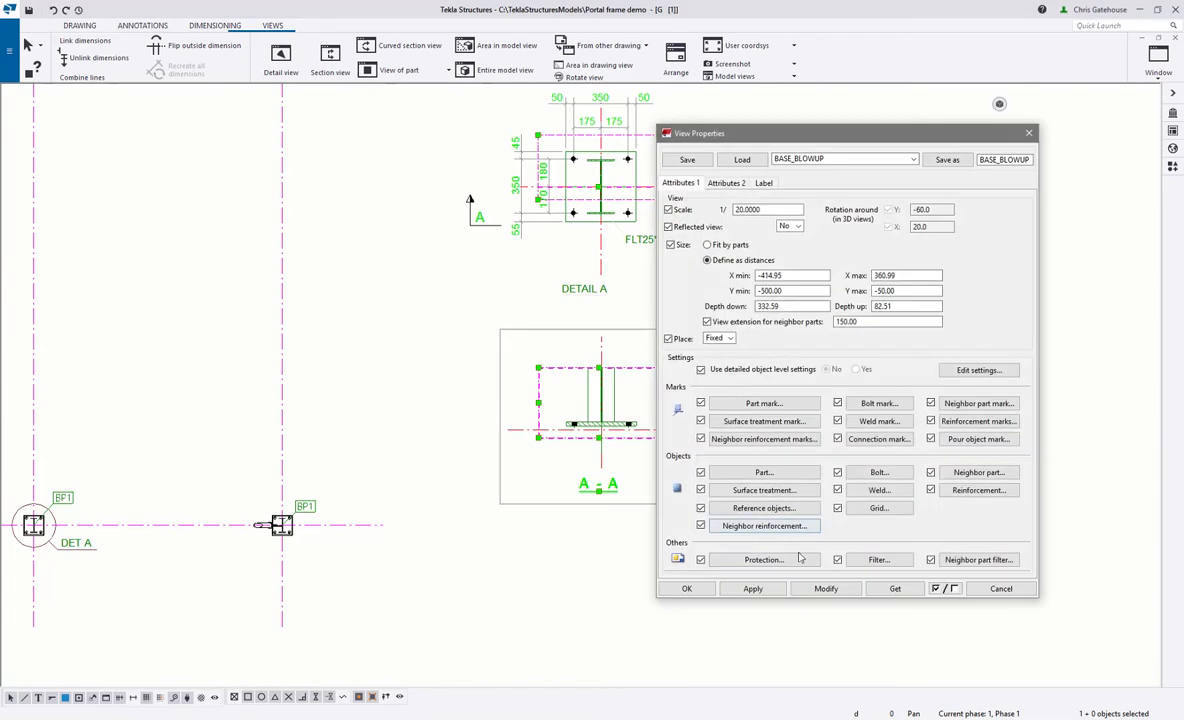
click(876, 561)
click(92, 217)
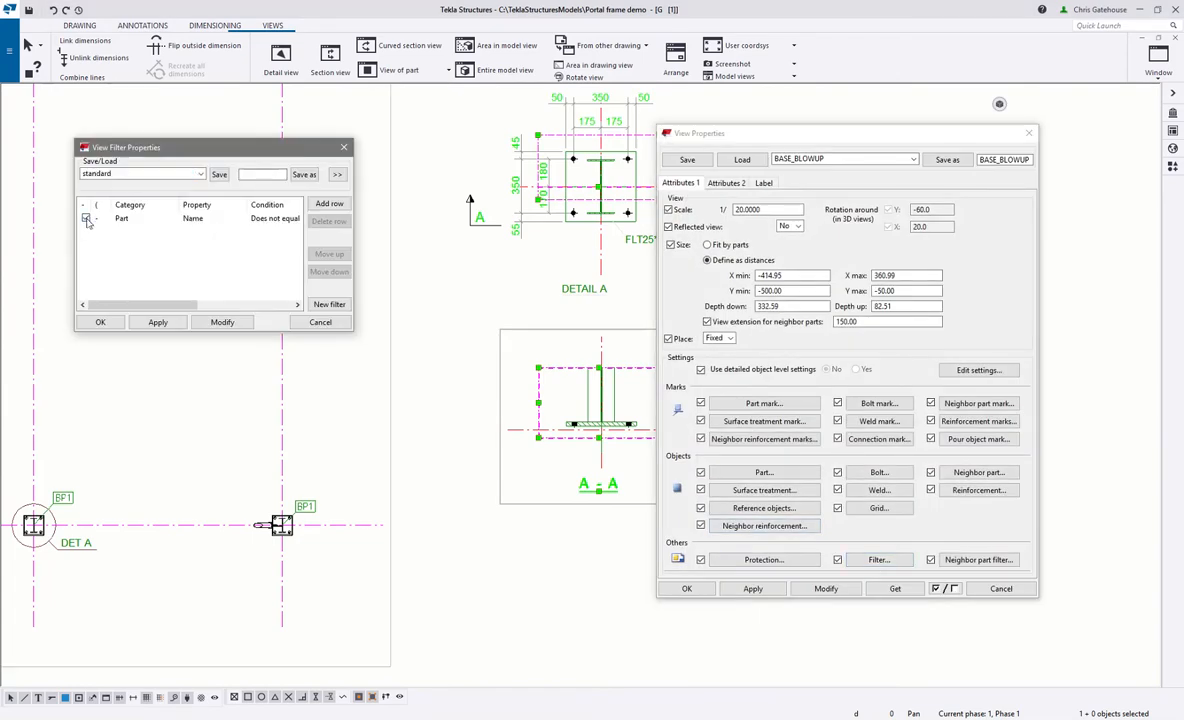
click(686, 588)
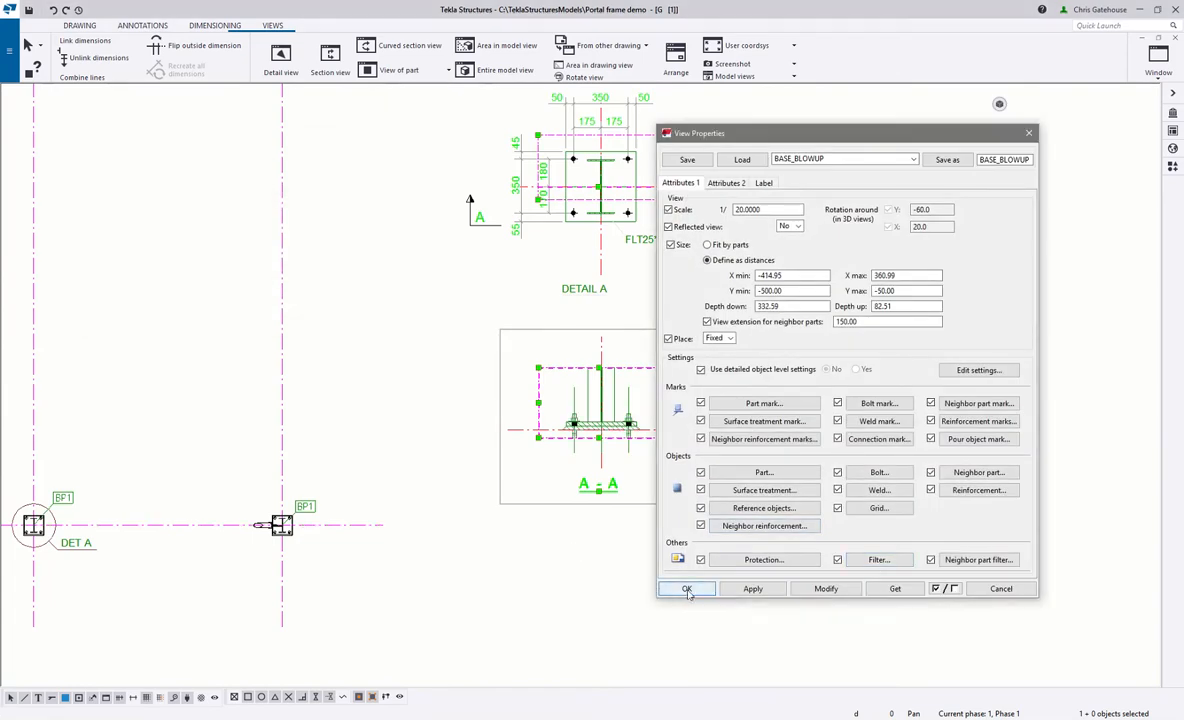
Undo the accidental move of section A-A and extend its view boundary downwards to include the full holding-down bolts.
drag(597, 479, 592, 562)
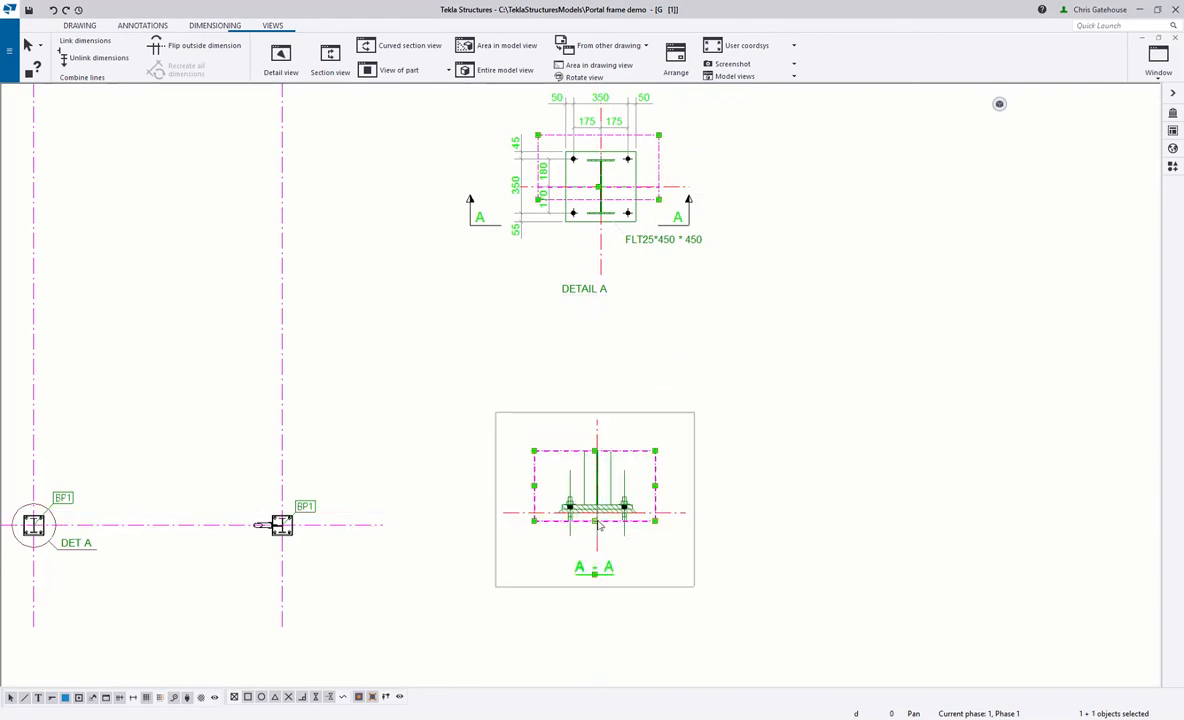
key(ctrl+z)
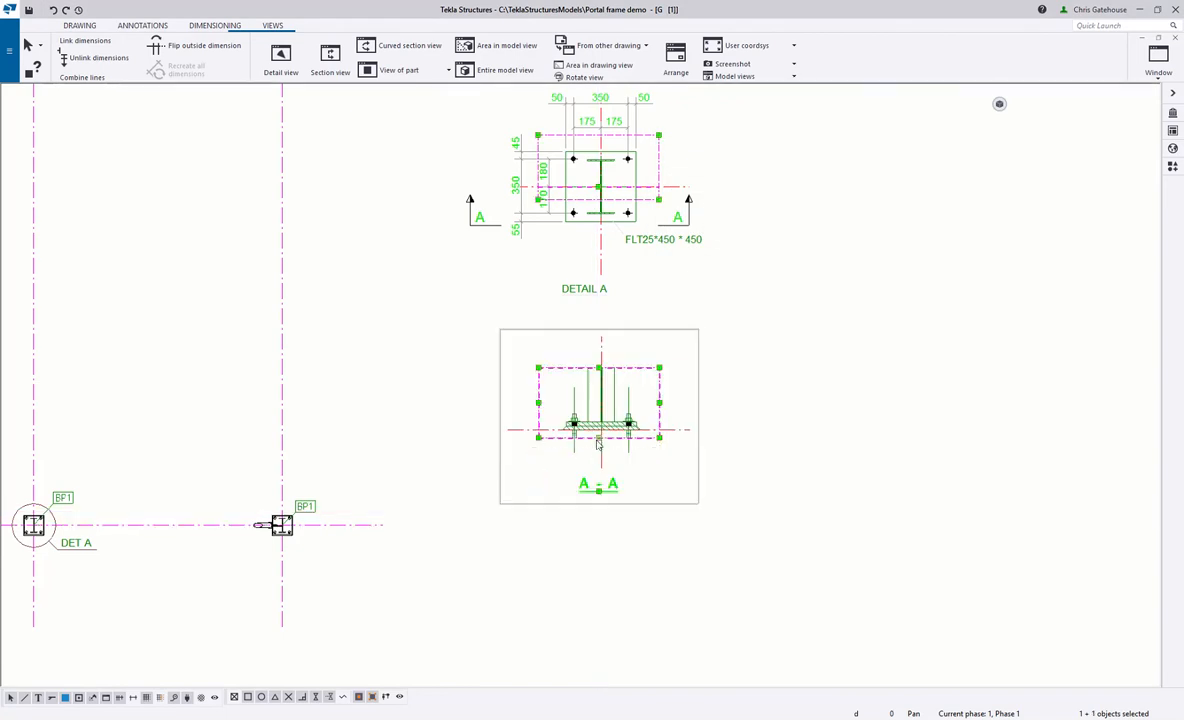
drag(597, 449, 600, 528)
click(733, 511)
scroll(640, 460, up, 3)
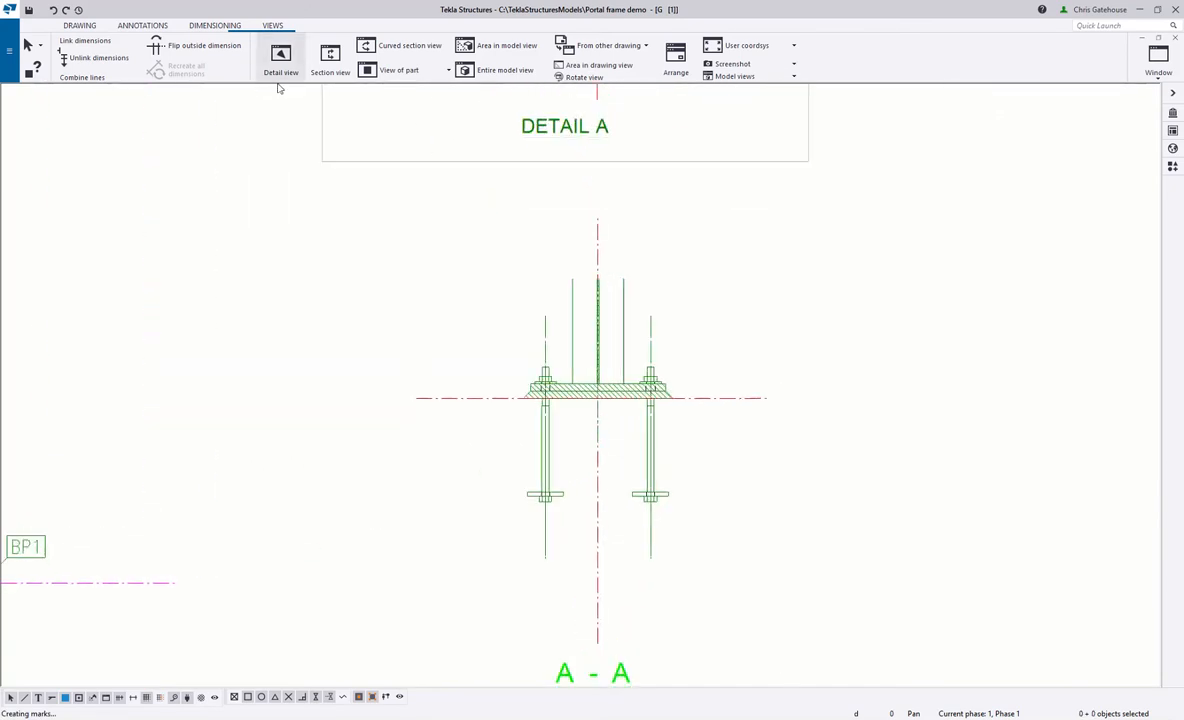
Add a vertical dimension chain left of section A-A from the bolt's lower end through the horizontal grid line to its upper end.
click(80, 26)
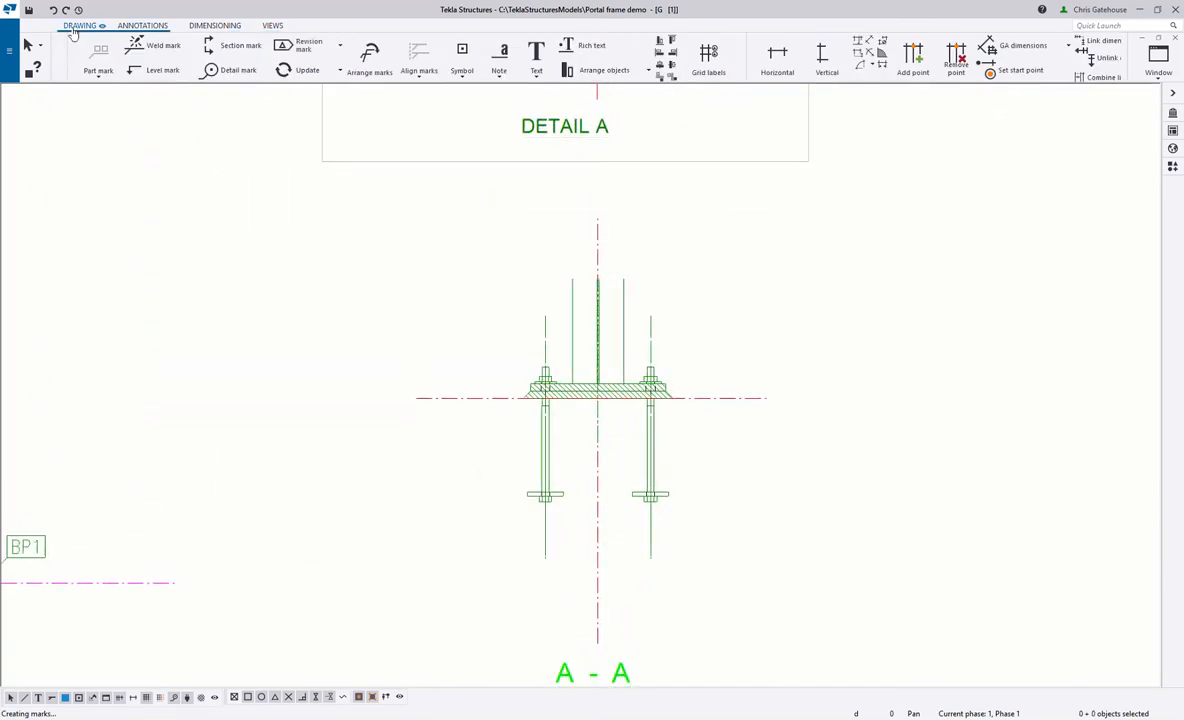
click(215, 25)
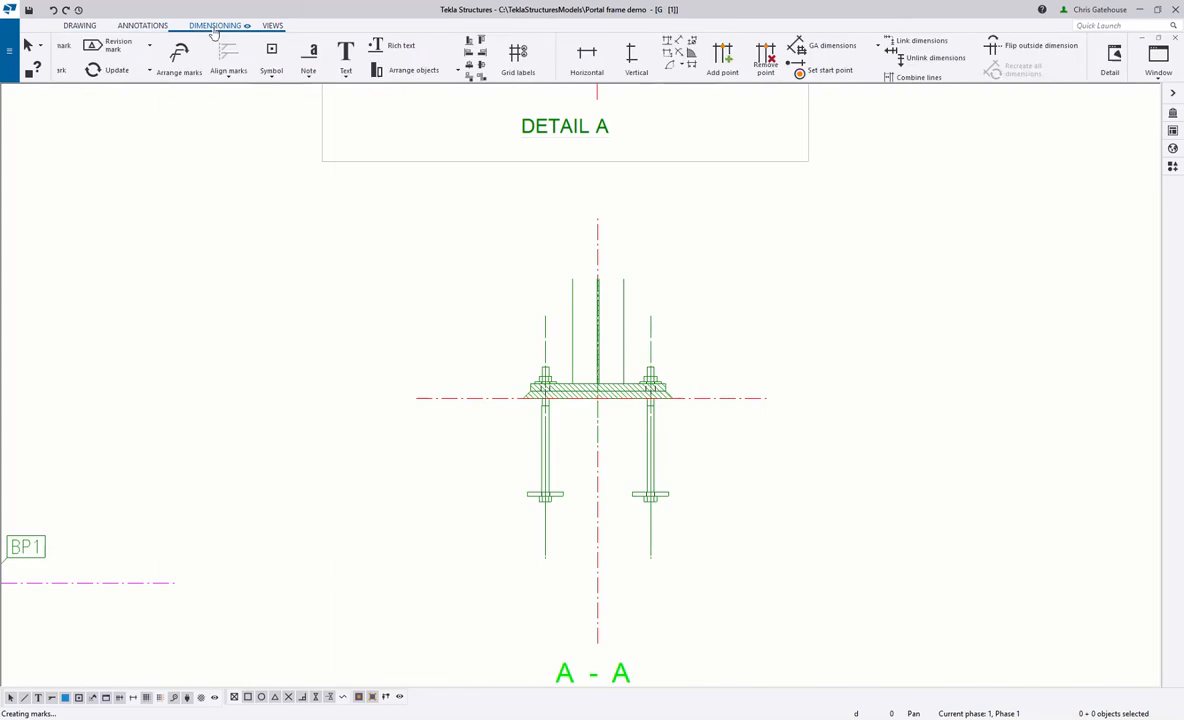
click(257, 60)
click(526, 497)
click(508, 398)
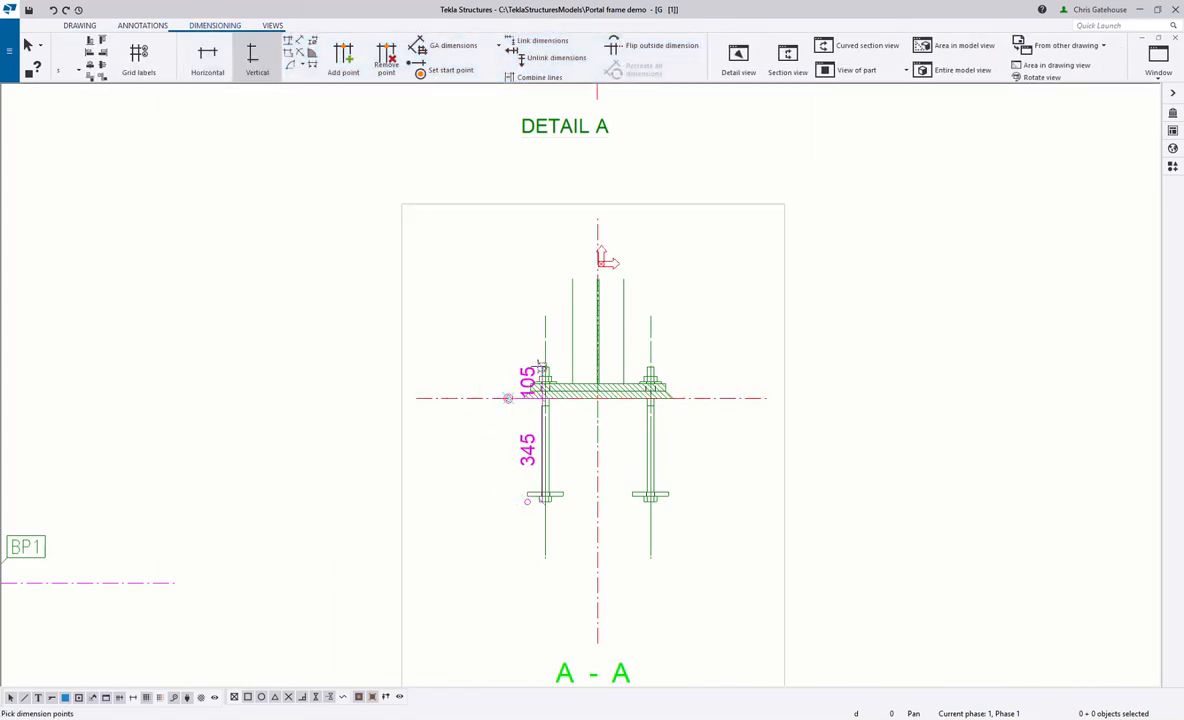
click(436, 365)
Dimension the grout thickness vertically on the right side of section A-A and shift the dimension slightly outwards.
scroll(708, 392, up, 2)
click(709, 404)
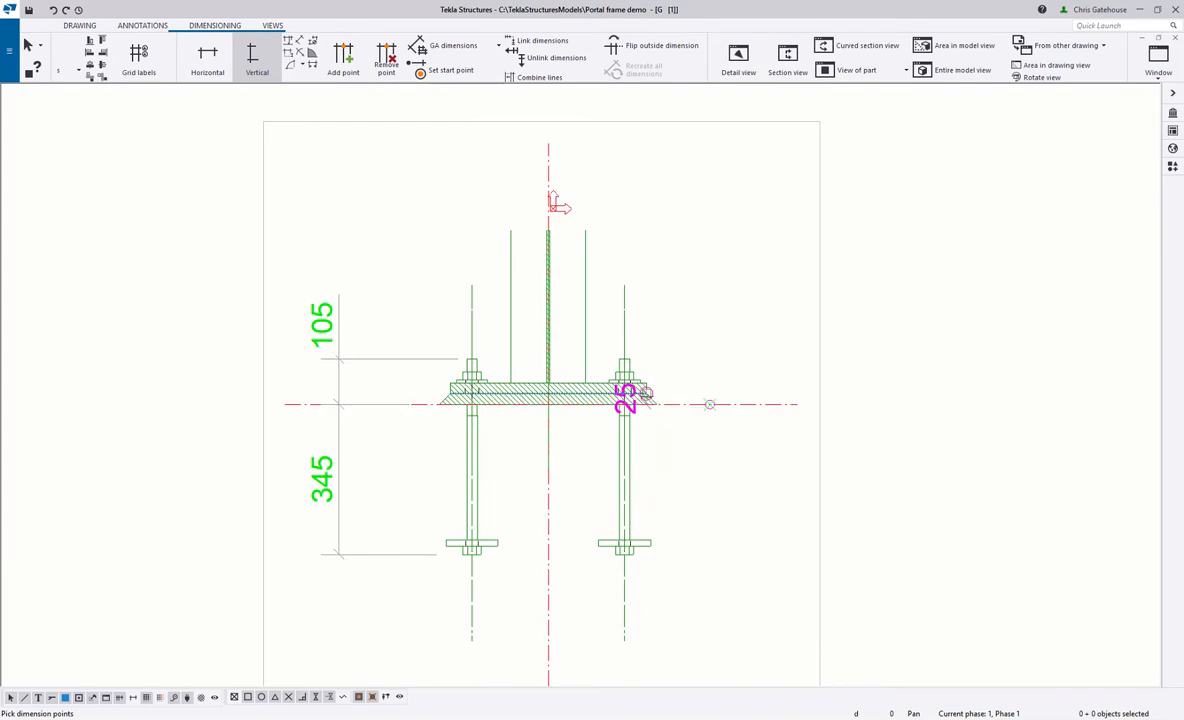
click(692, 317)
click(707, 386)
drag(706, 382, 732, 368)
Add the text "GROUT" as tag A of the grout thickness dimension.
double_click(729, 363)
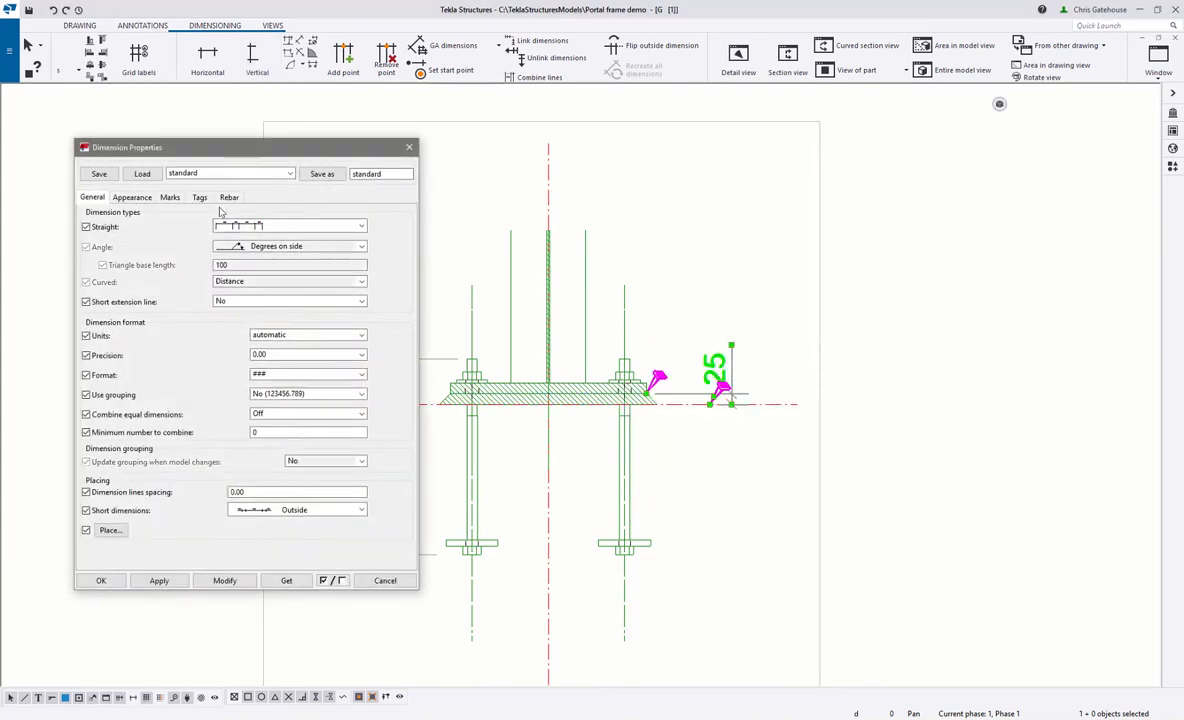
click(199, 197)
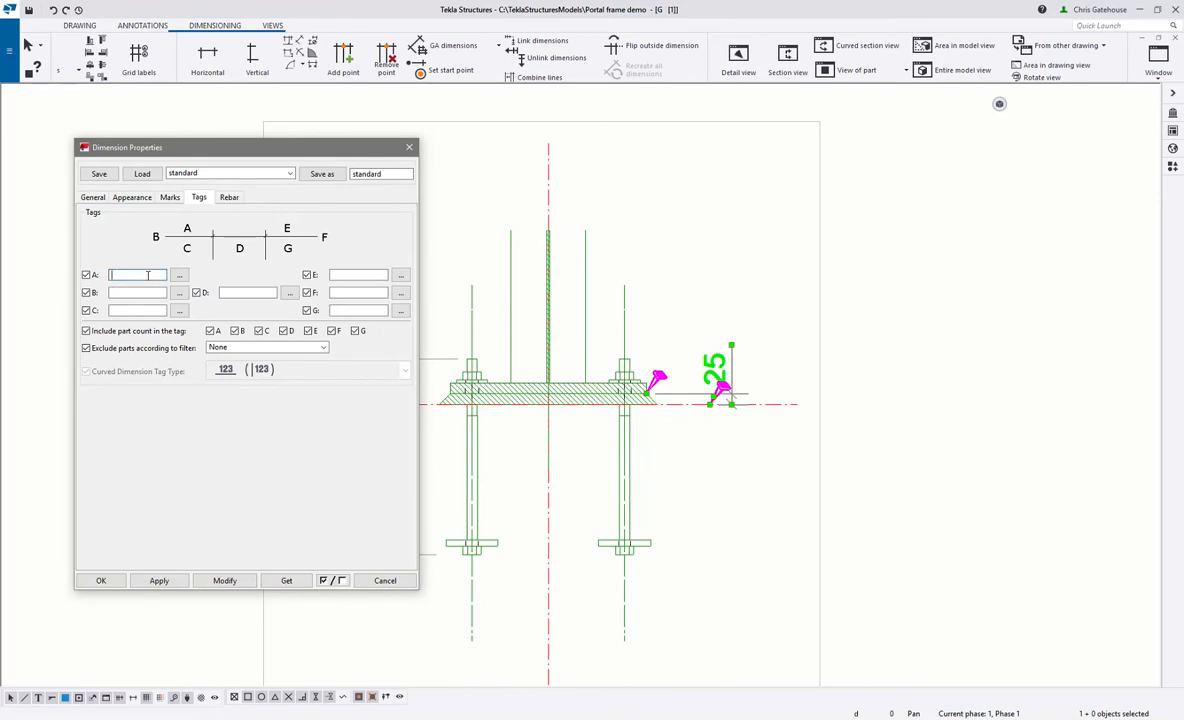
text(GROUT)
click(224, 580)
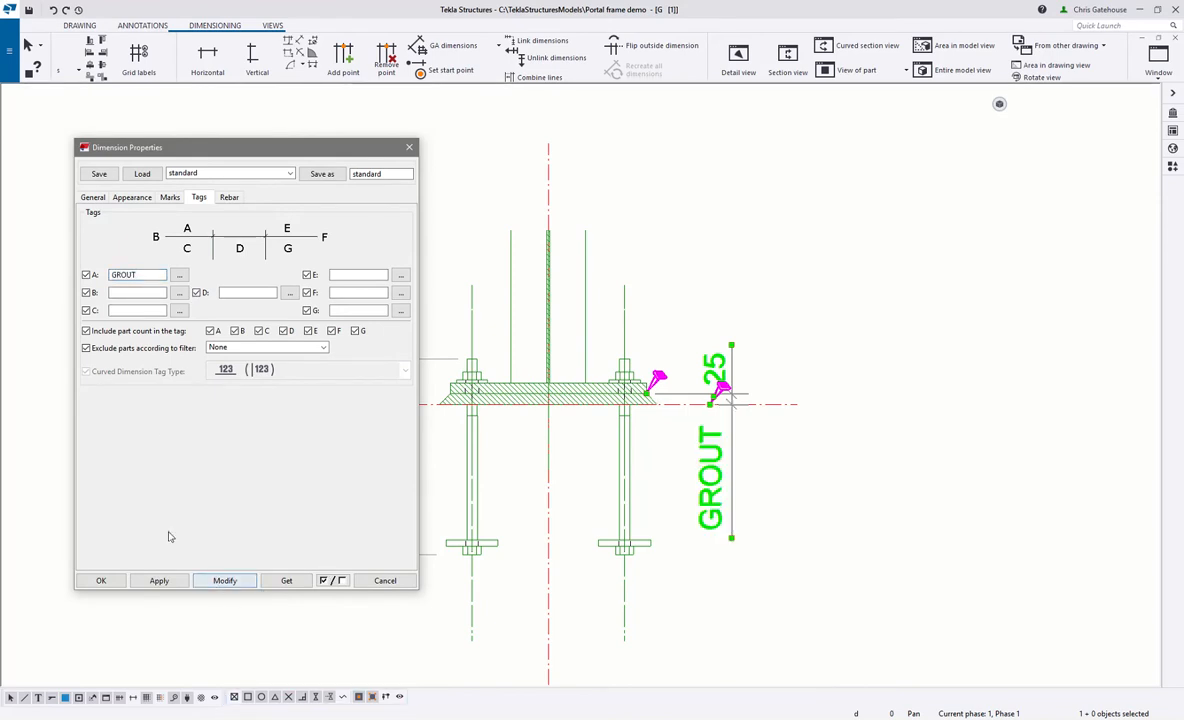
click(101, 580)
click(859, 278)
Close the foundation plan drawing and keep its changes.
scroll(732, 405, down, 6)
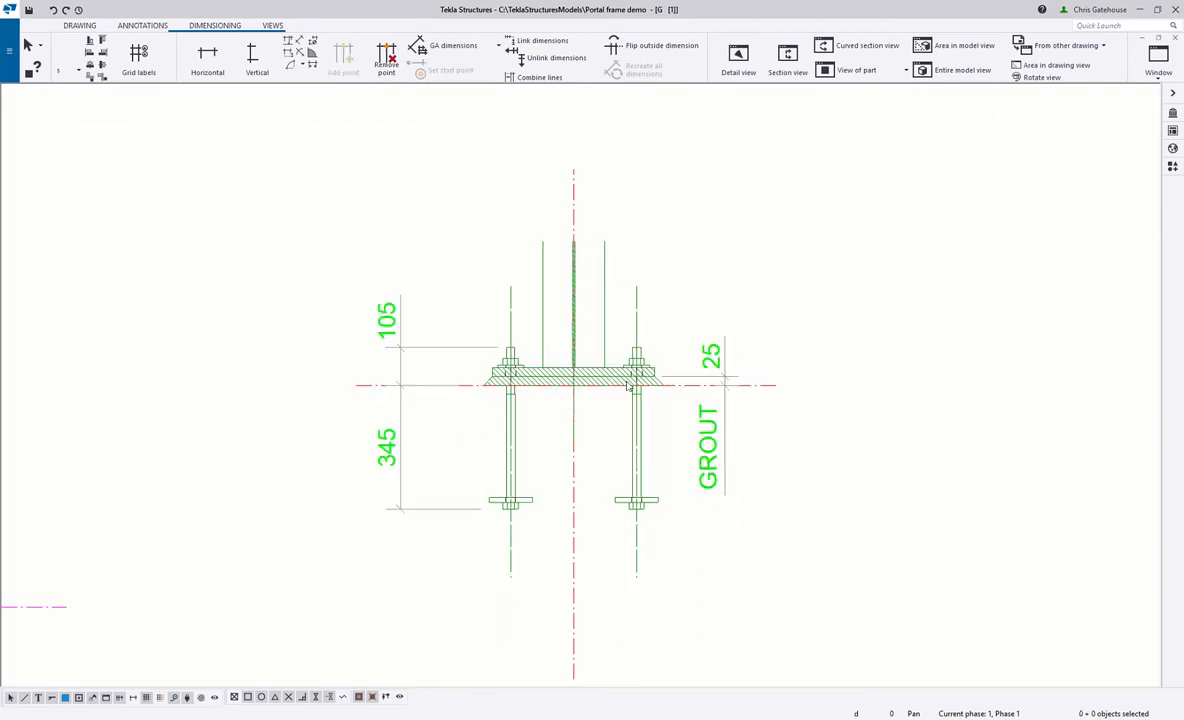
click(1175, 38)
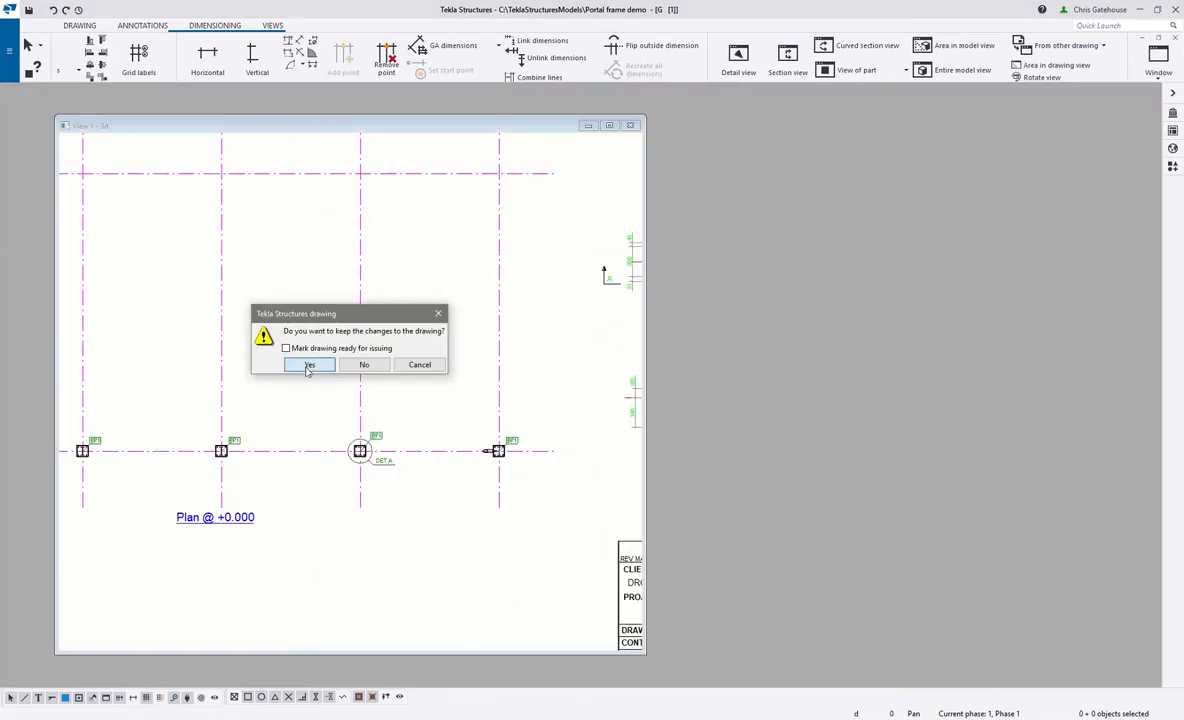
click(309, 365)
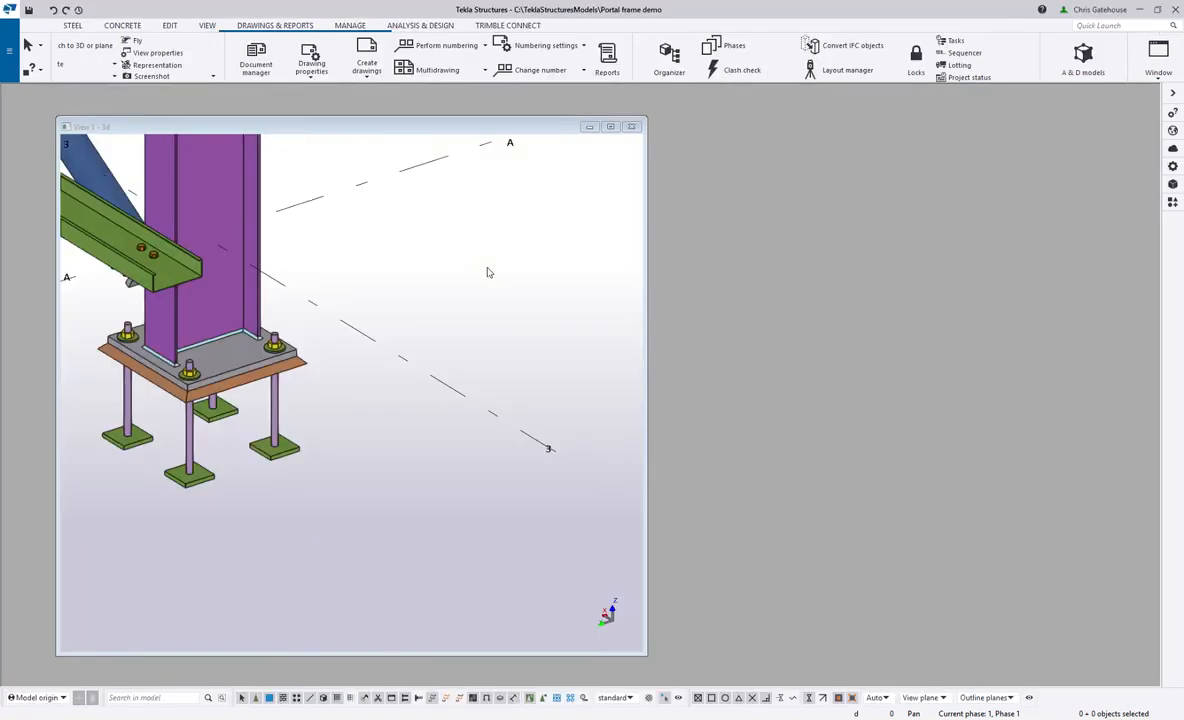
Start a general arrangement drawing of the roof-level plan view and load the Steel-GA-PLAN drawing properties.
click(350, 68)
click(343, 172)
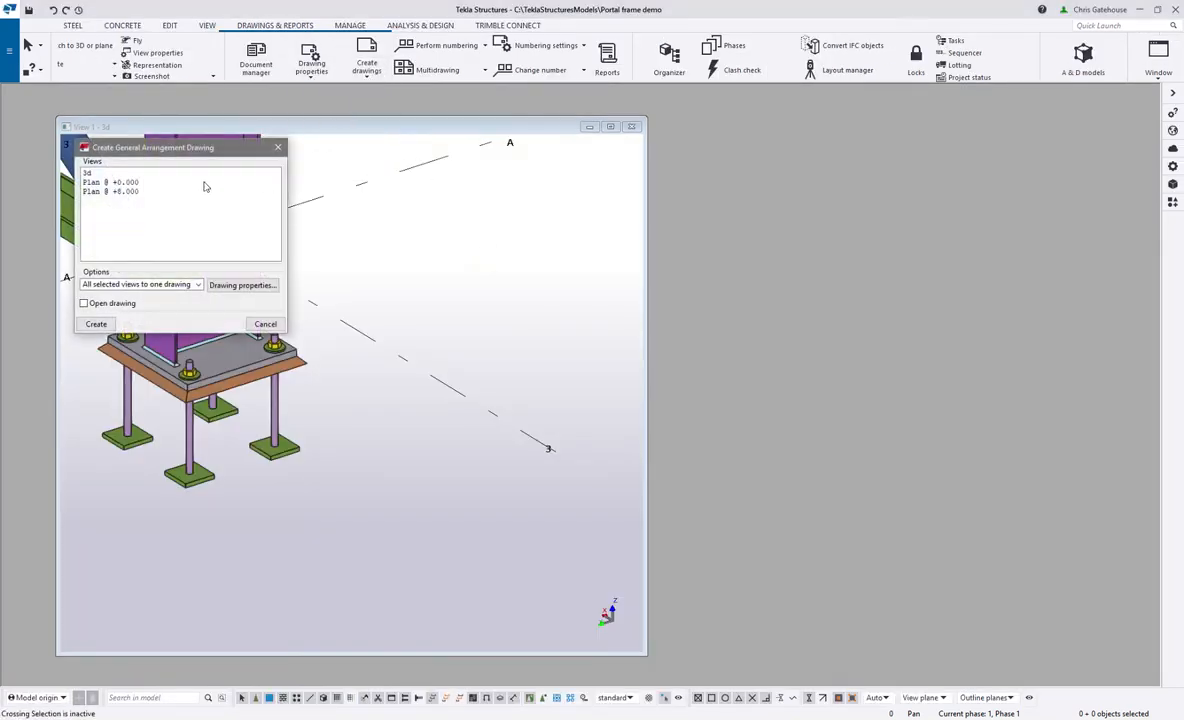
click(134, 192)
click(242, 285)
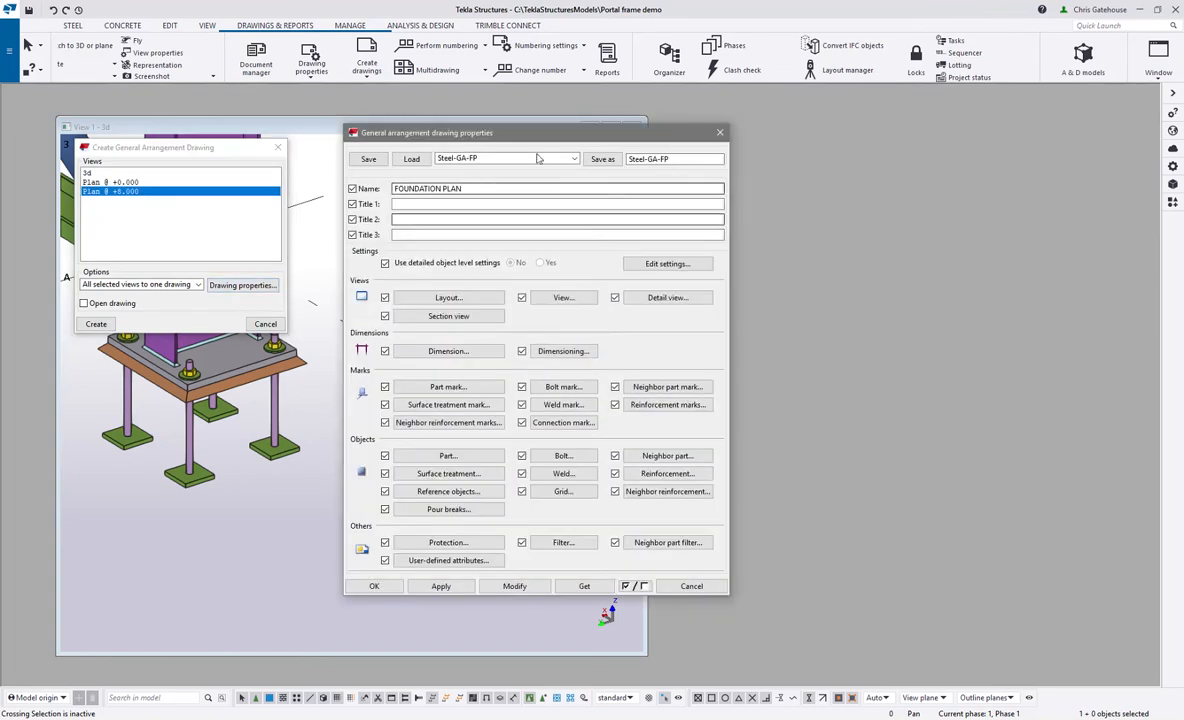
click(533, 160)
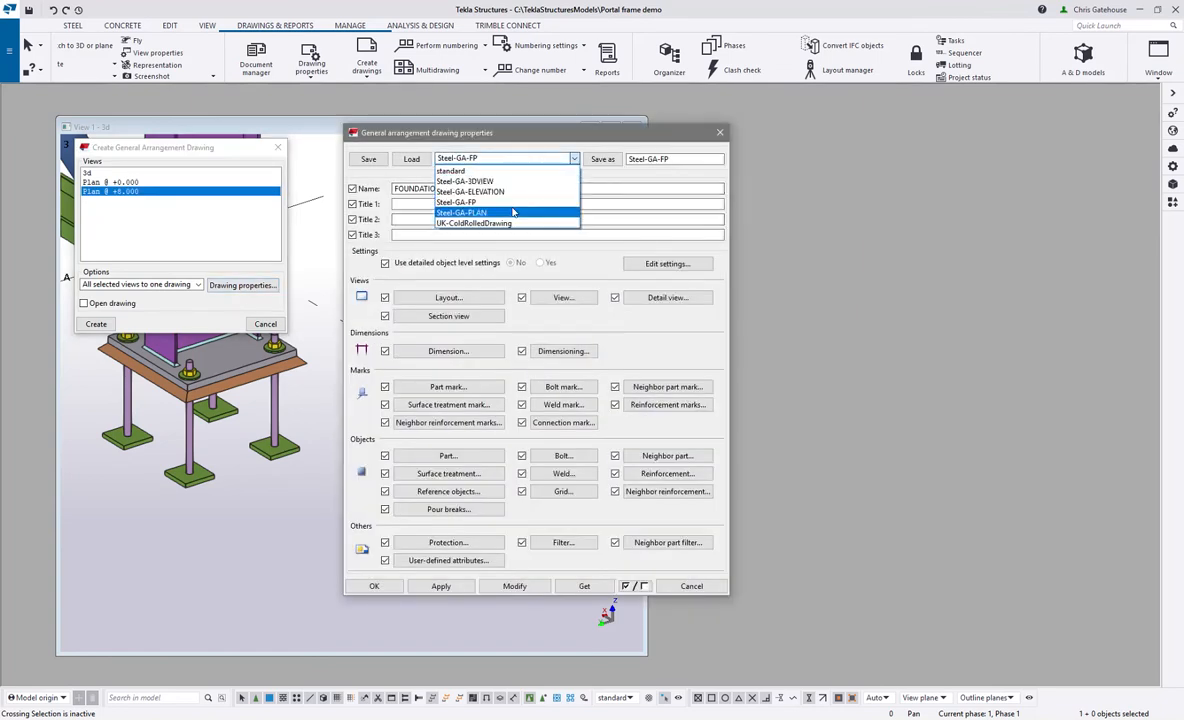
click(478, 198)
click(411, 159)
Name the drawing "PLAN @ ROOF", create it with the option to open it, and close the creation dialog.
drag(424, 188, 631, 197)
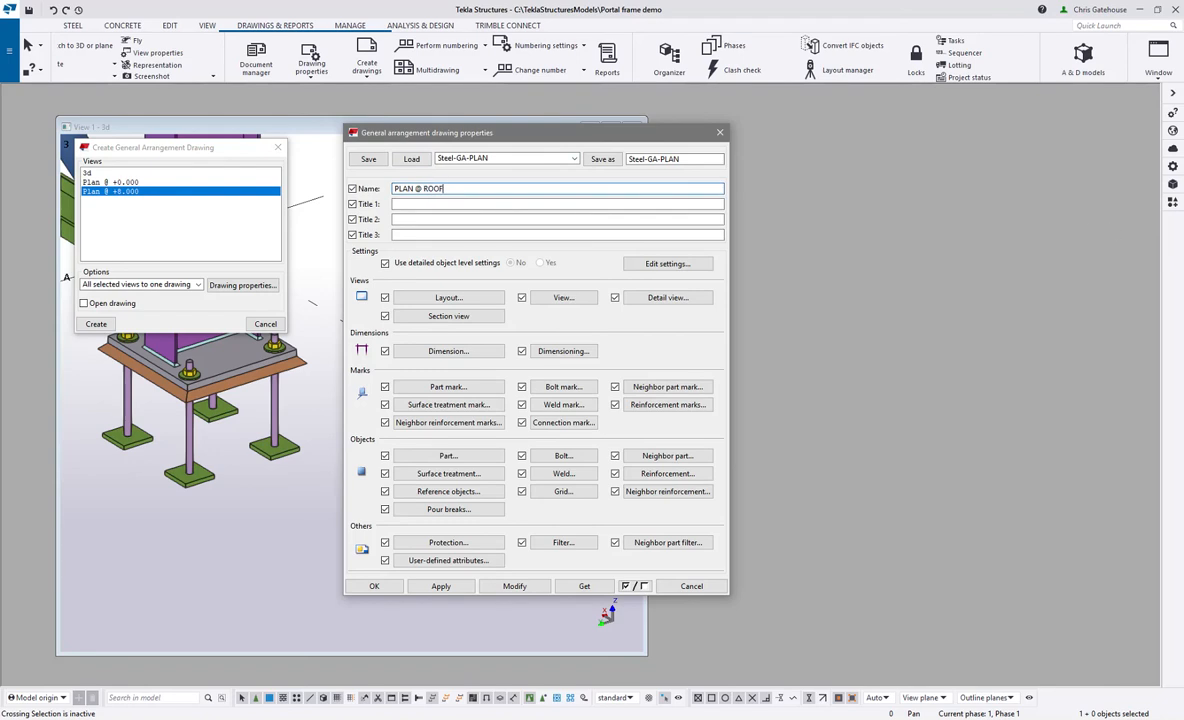
click(397, 588)
click(110, 303)
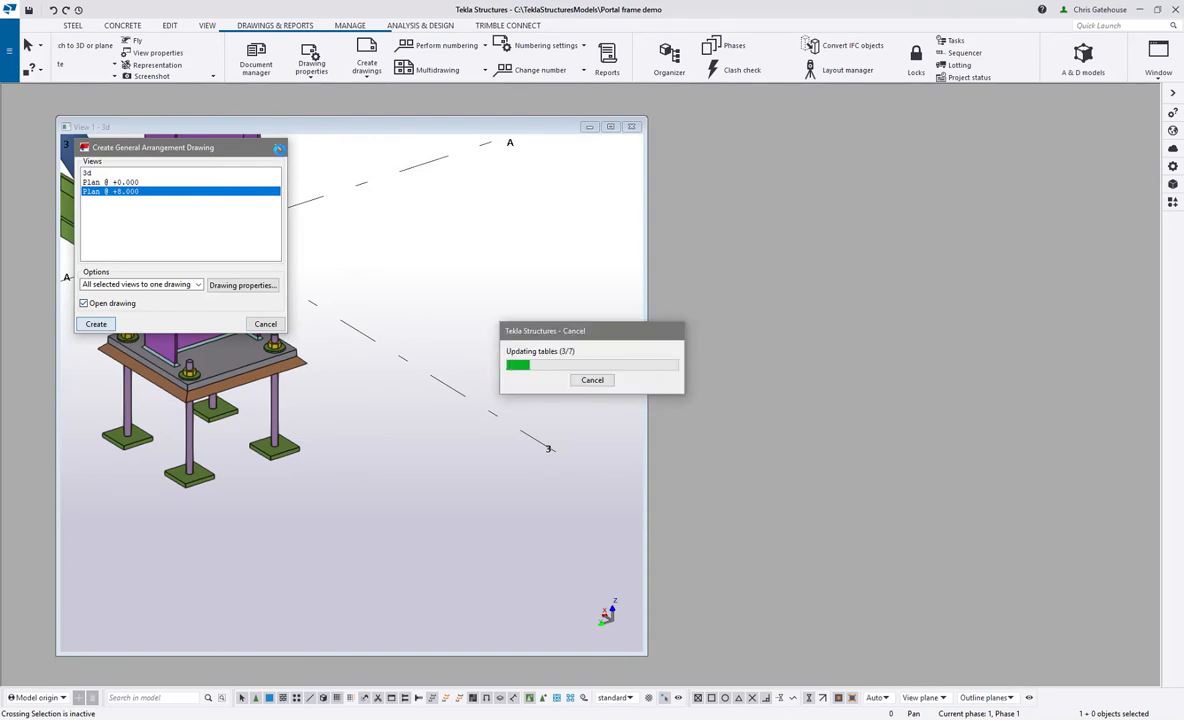
click(280, 152)
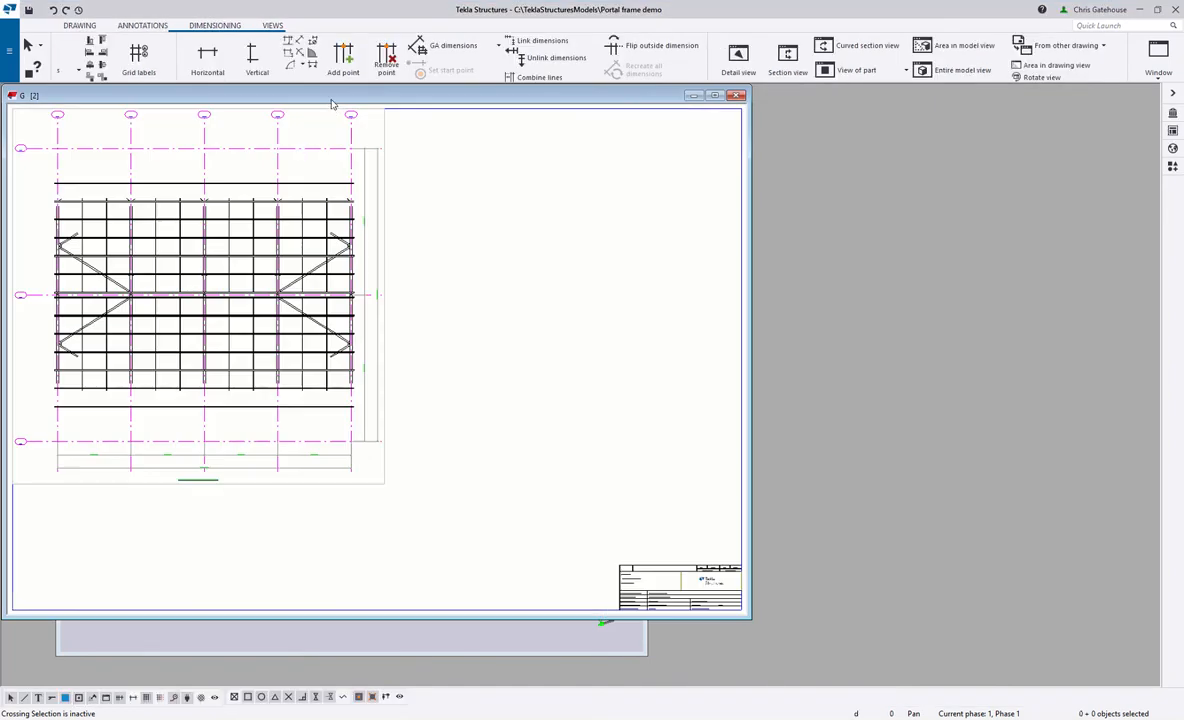
Move the roof plan view inwards from the sheet's upper-left corner towards the middle of the drawing.
scroll(553, 247, up, 2)
scroll(553, 247, up, 5)
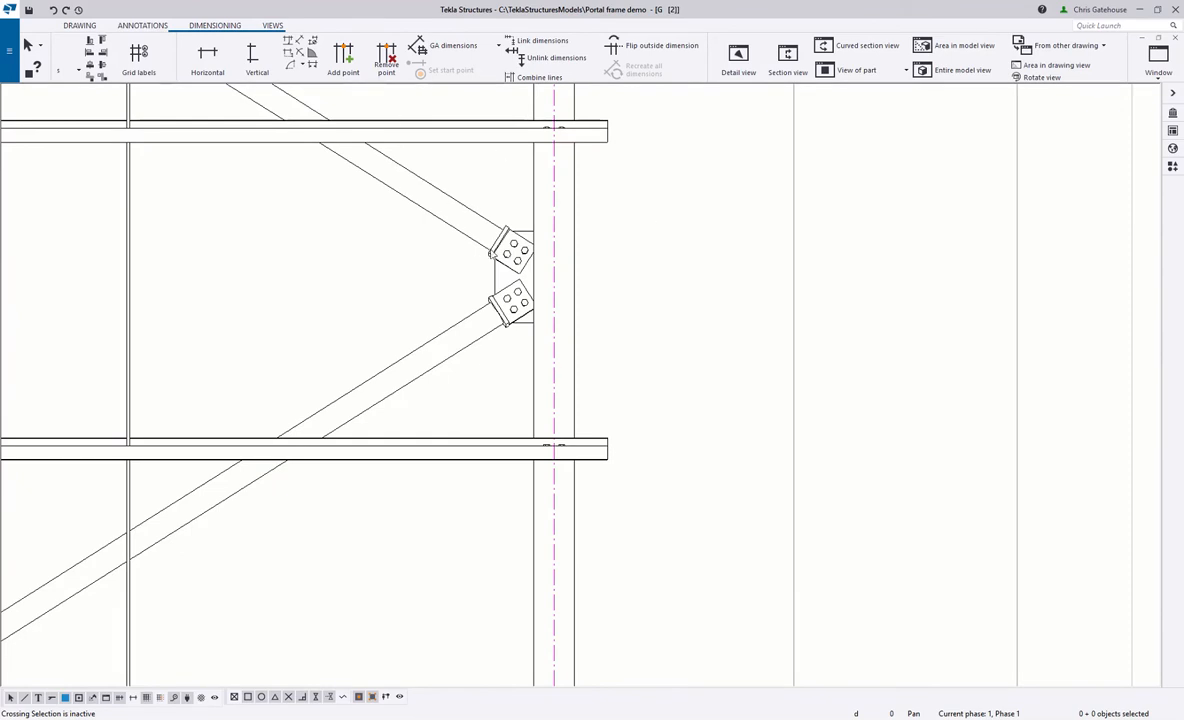
scroll(618, 333, down, 8)
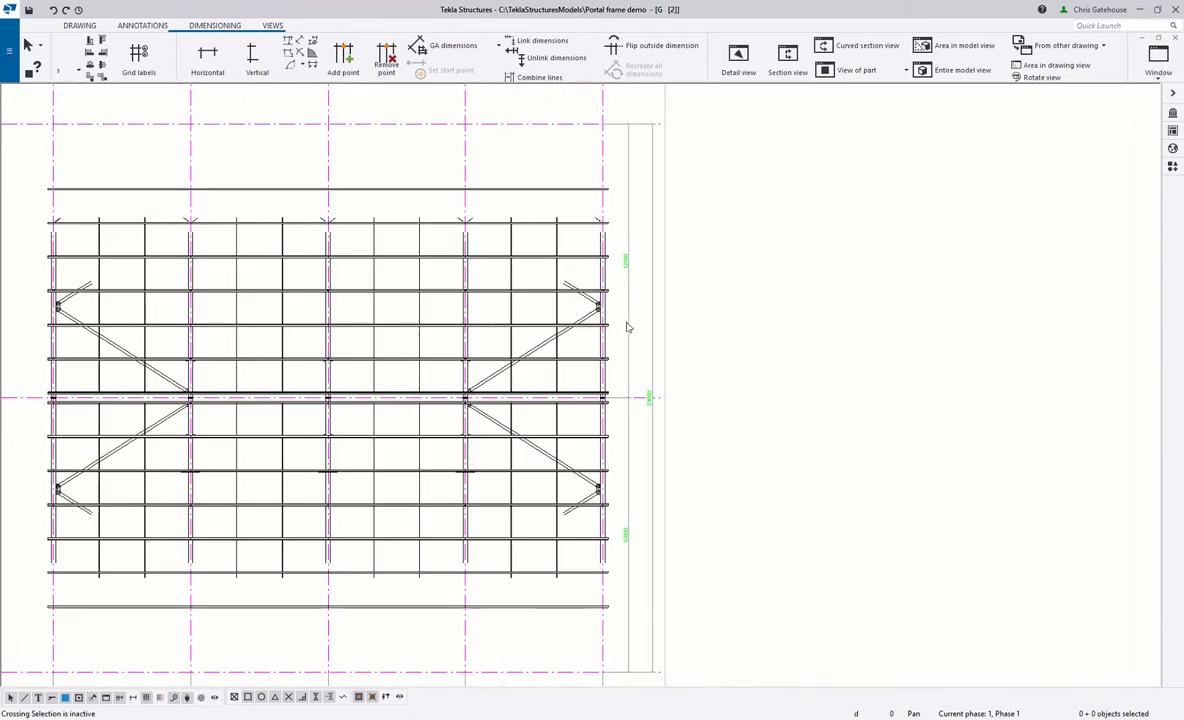
scroll(628, 326, down, 2)
click(655, 232)
scroll(652, 231, down, 2)
drag(652, 231, 765, 283)
Open the roof plan view's properties and apply a depth down of 750.
double_click(588, 355)
middle_drag(548, 346, 297, 324)
scroll(550, 298, down, 2)
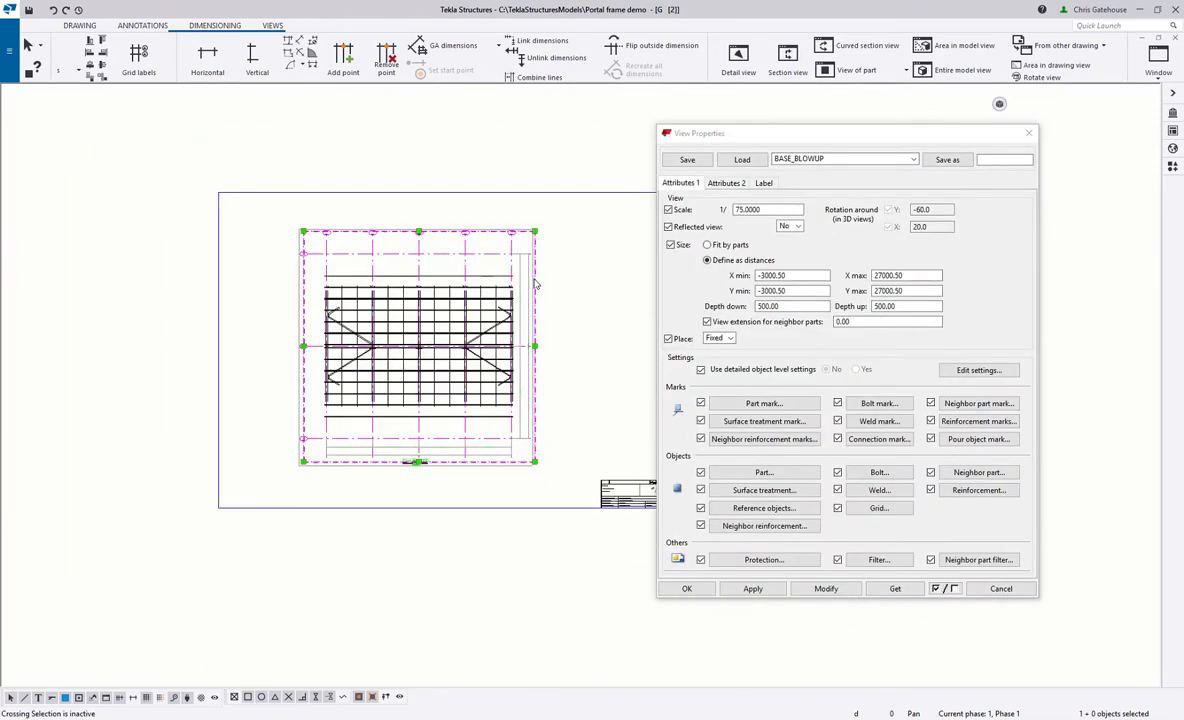
scroll(330, 279, up, 2)
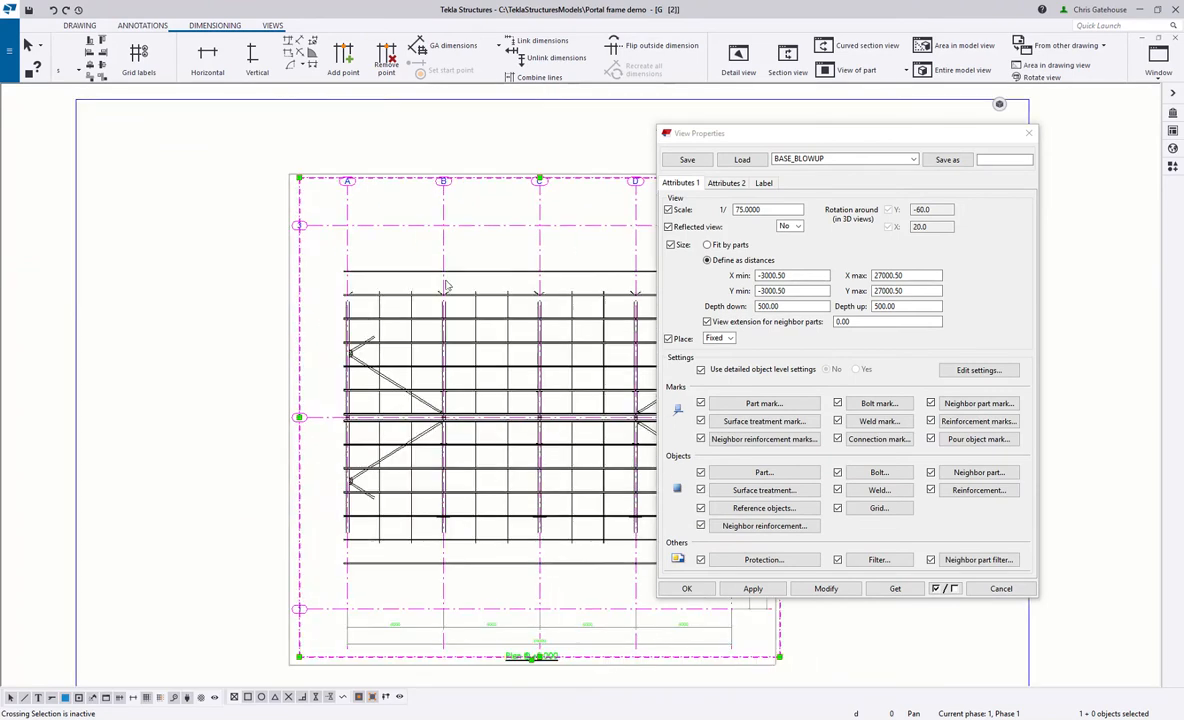
middle_drag(447, 287, 277, 278)
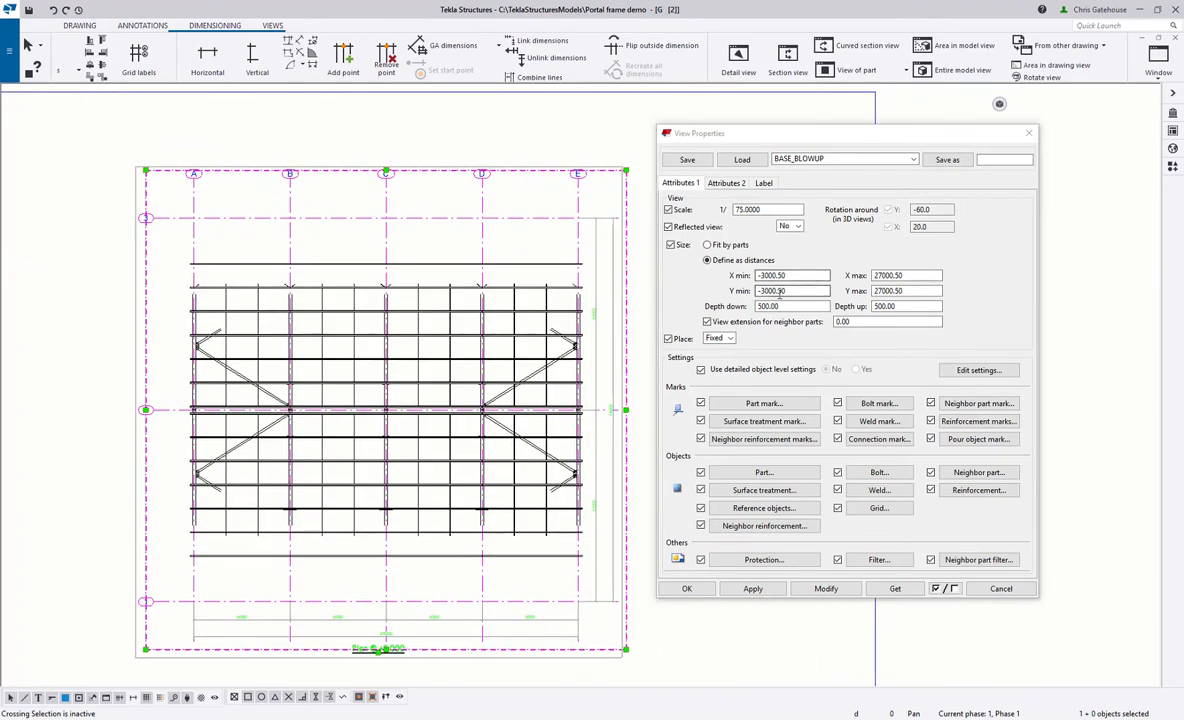
drag(781, 306, 740, 307)
text(750)
click(810, 588)
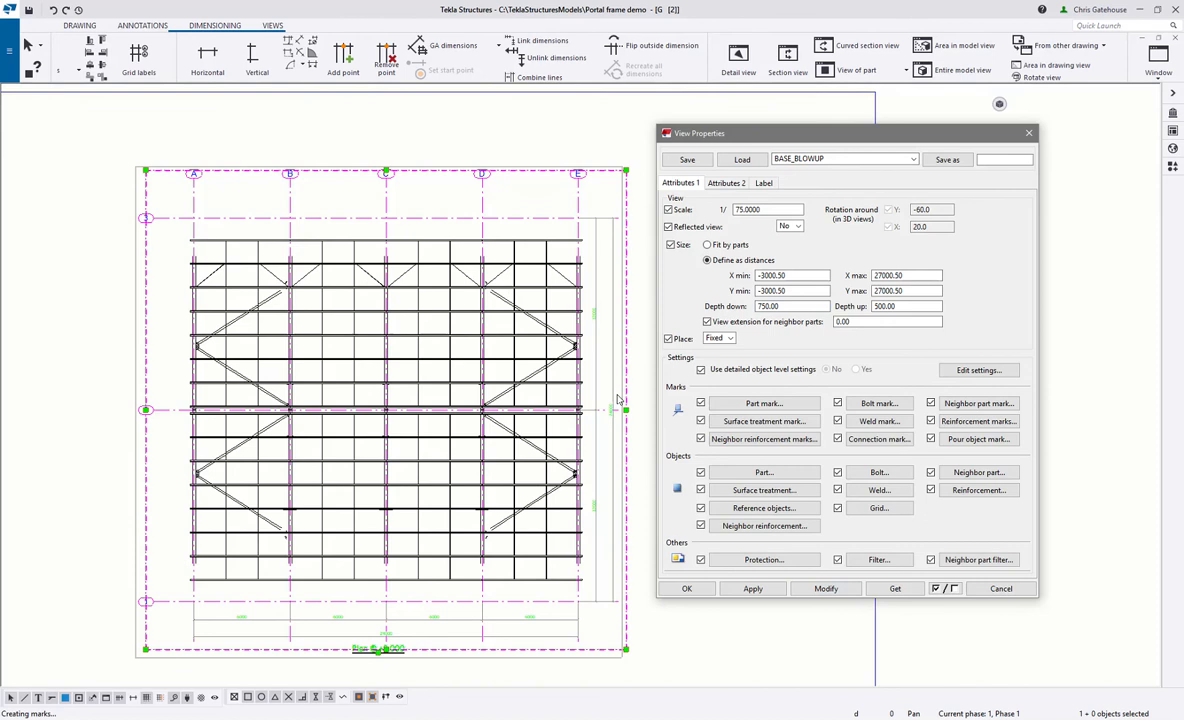
Set the roof plan view's depth down to 1000, apply it and close the view properties.
drag(776, 306, 735, 313)
text(1000)
click(818, 591)
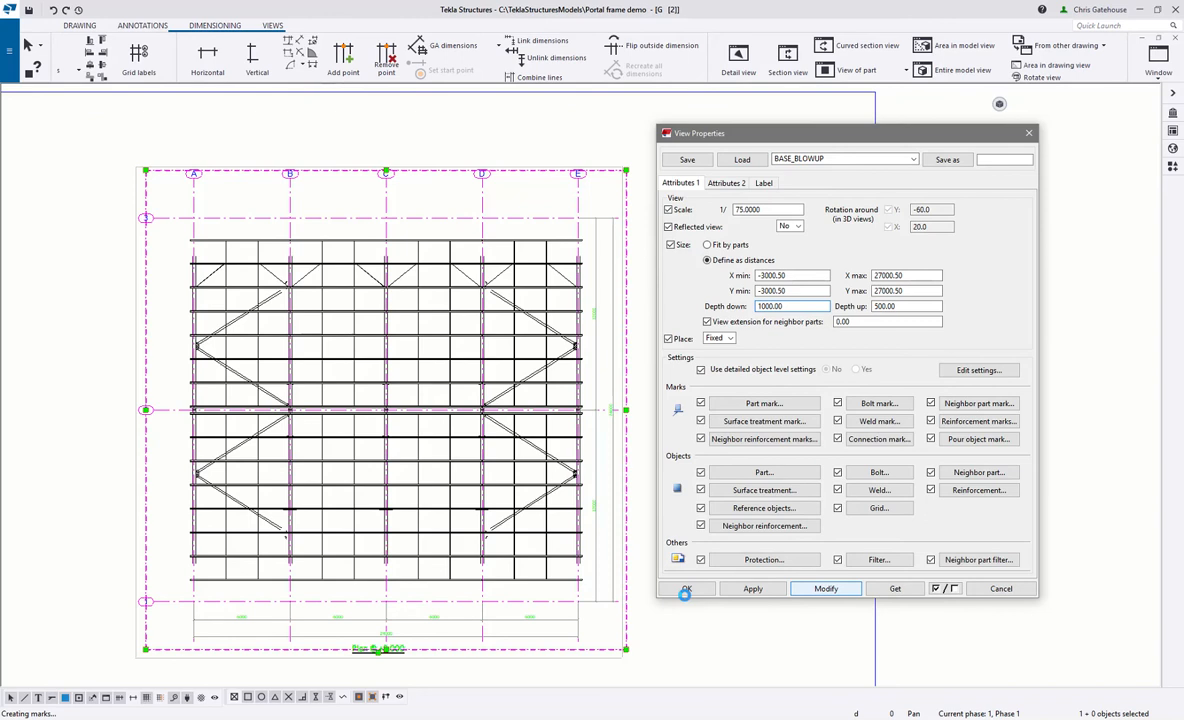
click(687, 589)
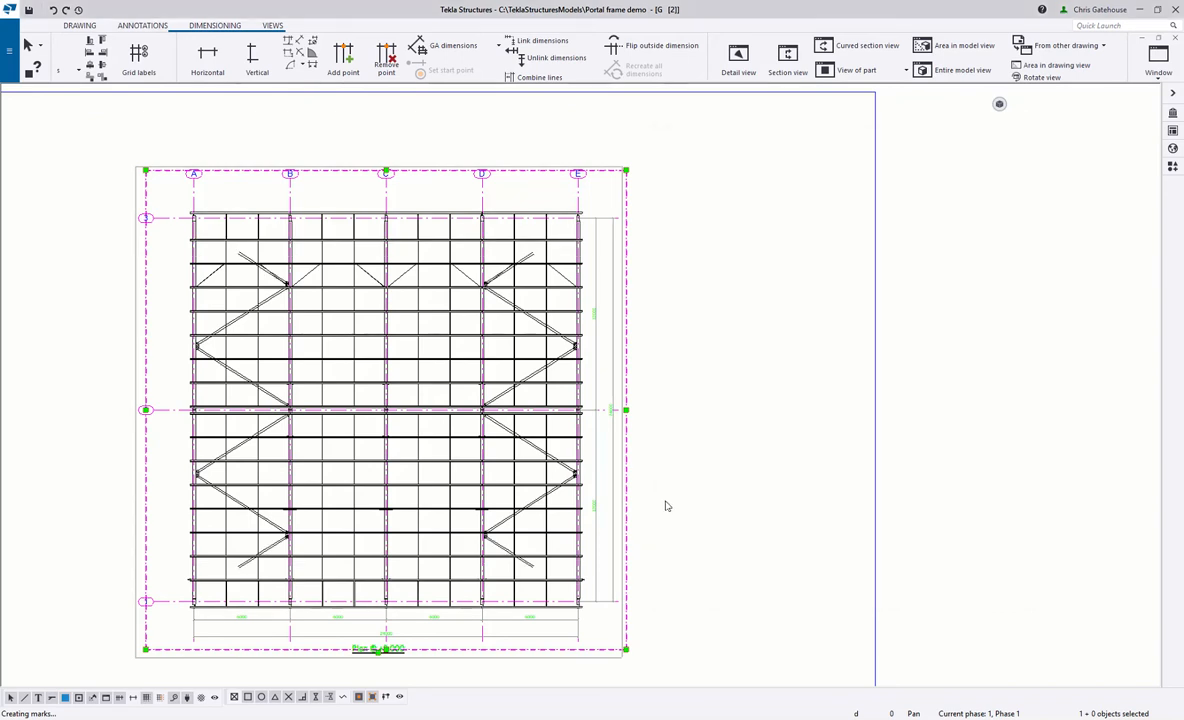
Add marks using view properties to a purlin between grids C and D and to the lower rafter on grid C.
scroll(634, 492, up, 4)
scroll(423, 509, up, 2)
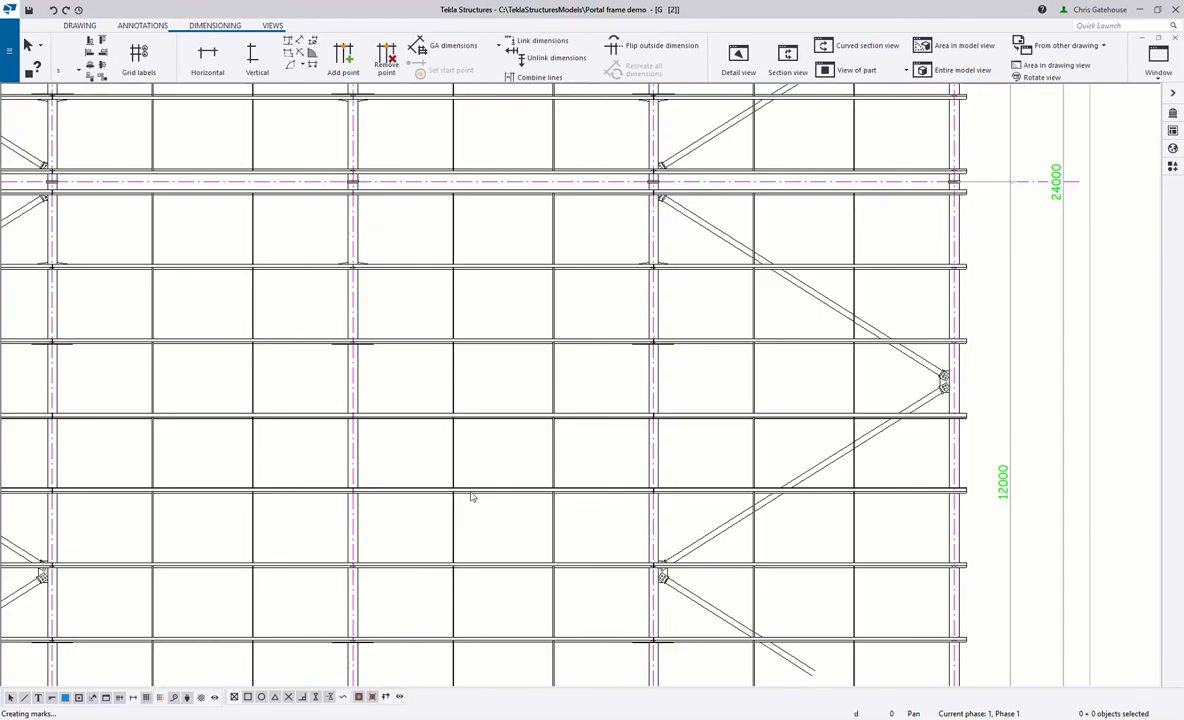
right_click(471, 491)
mouse_move(603, 588)
click(676, 580)
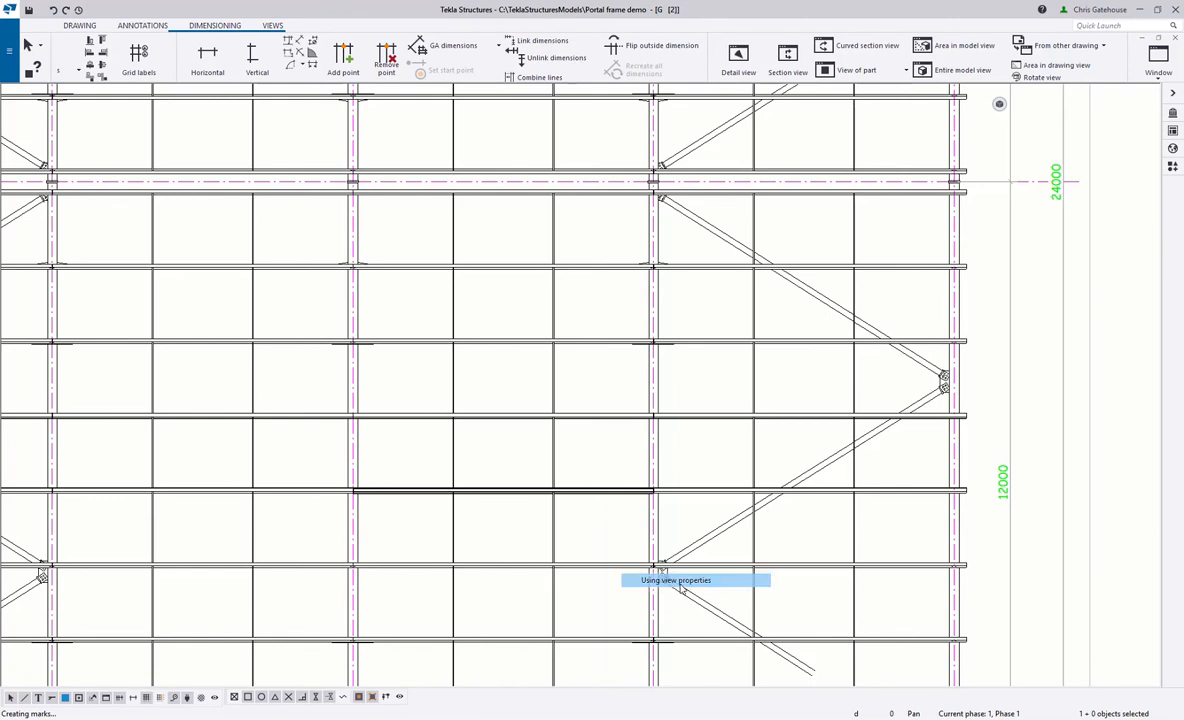
right_click(363, 533)
mouse_move(430, 416)
click(560, 416)
scroll(378, 554, down, 1)
middle_drag(348, 666, 354, 494)
scroll(354, 494, up, 1)
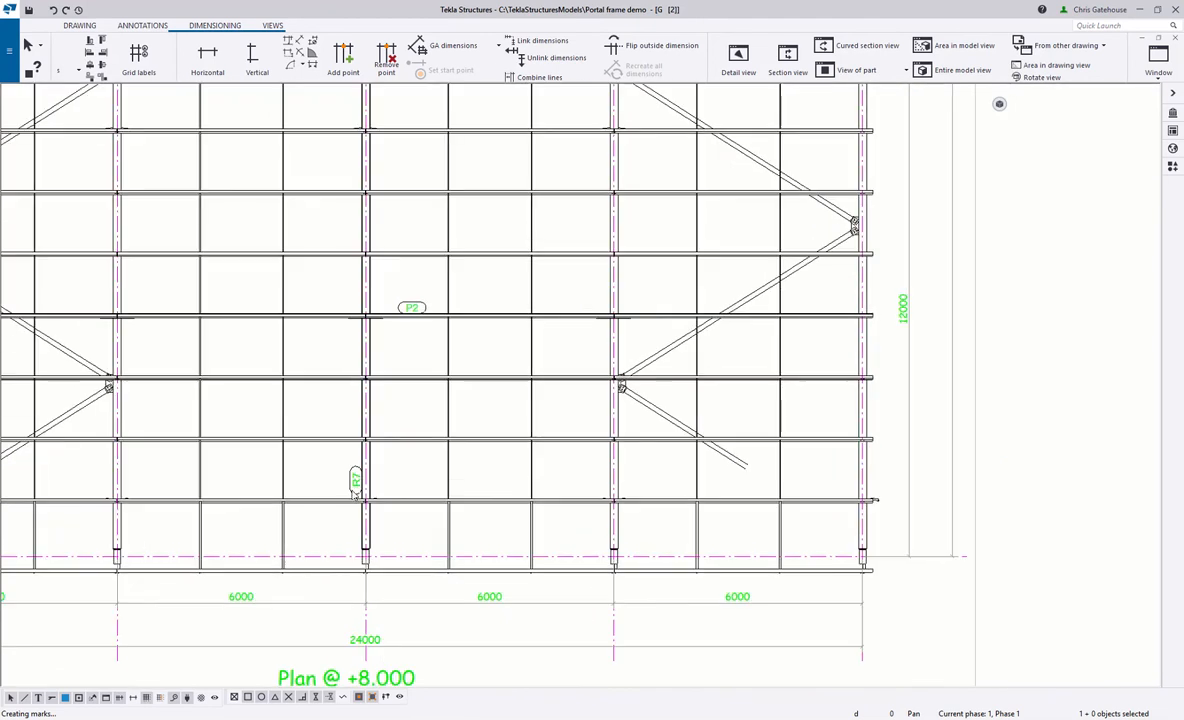
Open the Drawing content manager and list all the assemblies in the drawing rather than only the selected rafter.
scroll(440, 458, down, 2)
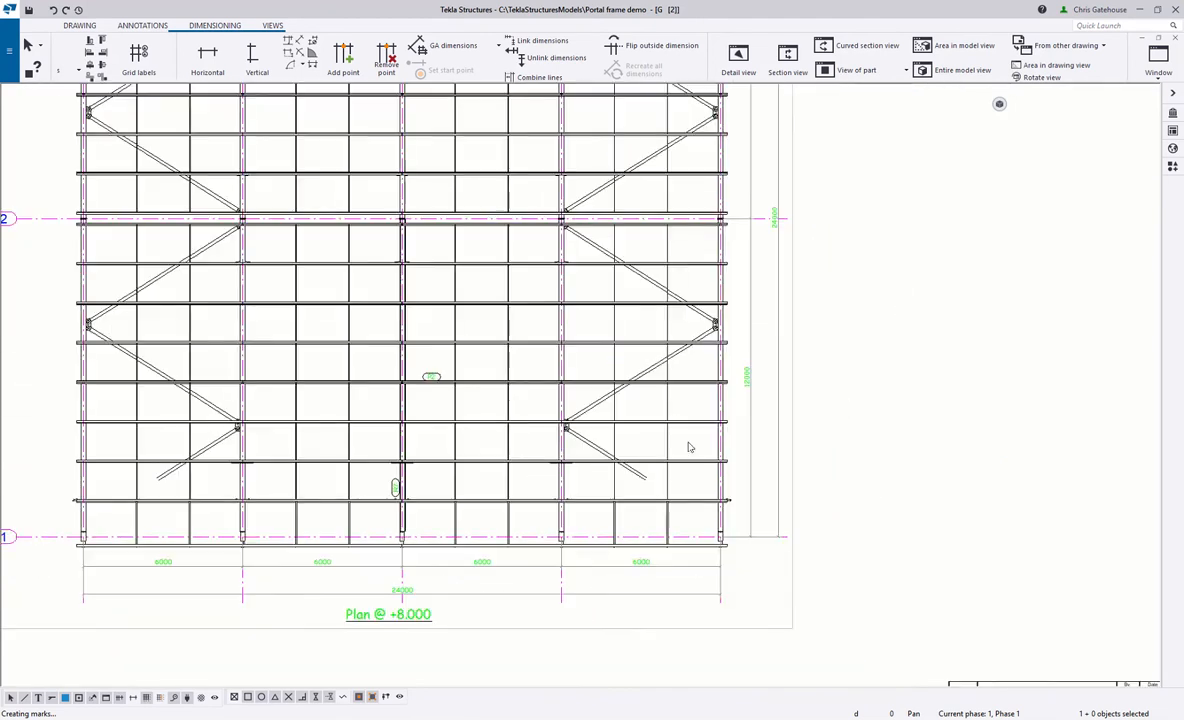
click(1173, 133)
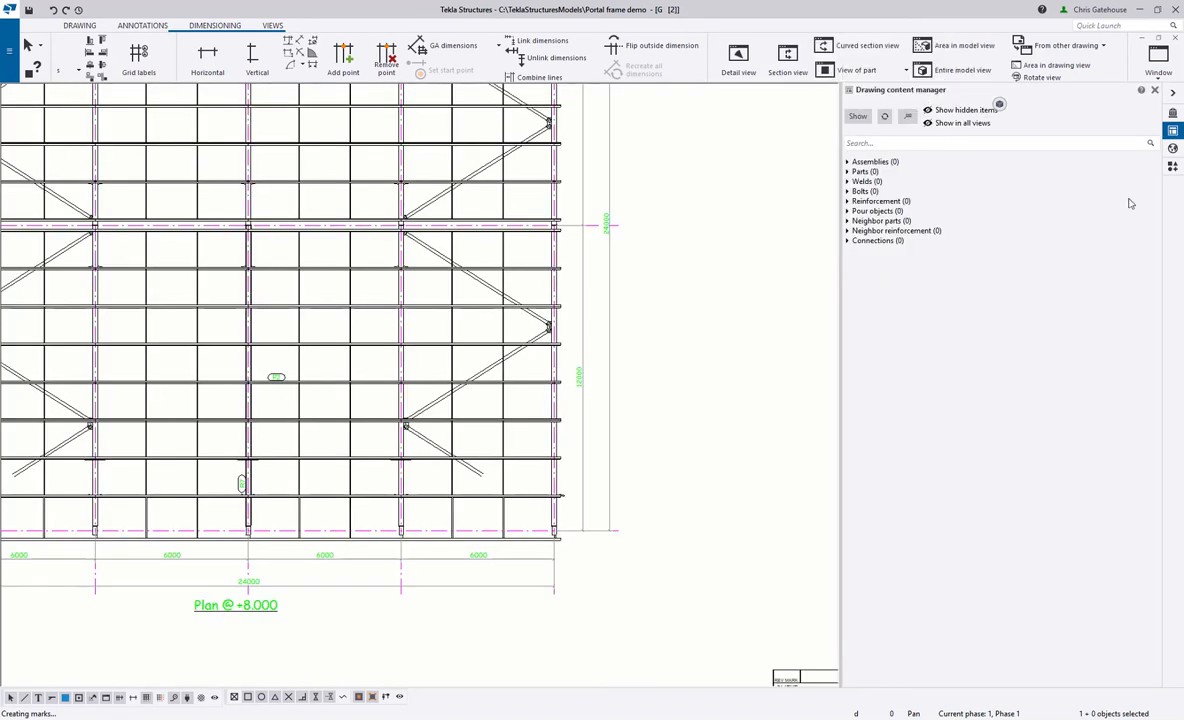
click(855, 117)
click(847, 162)
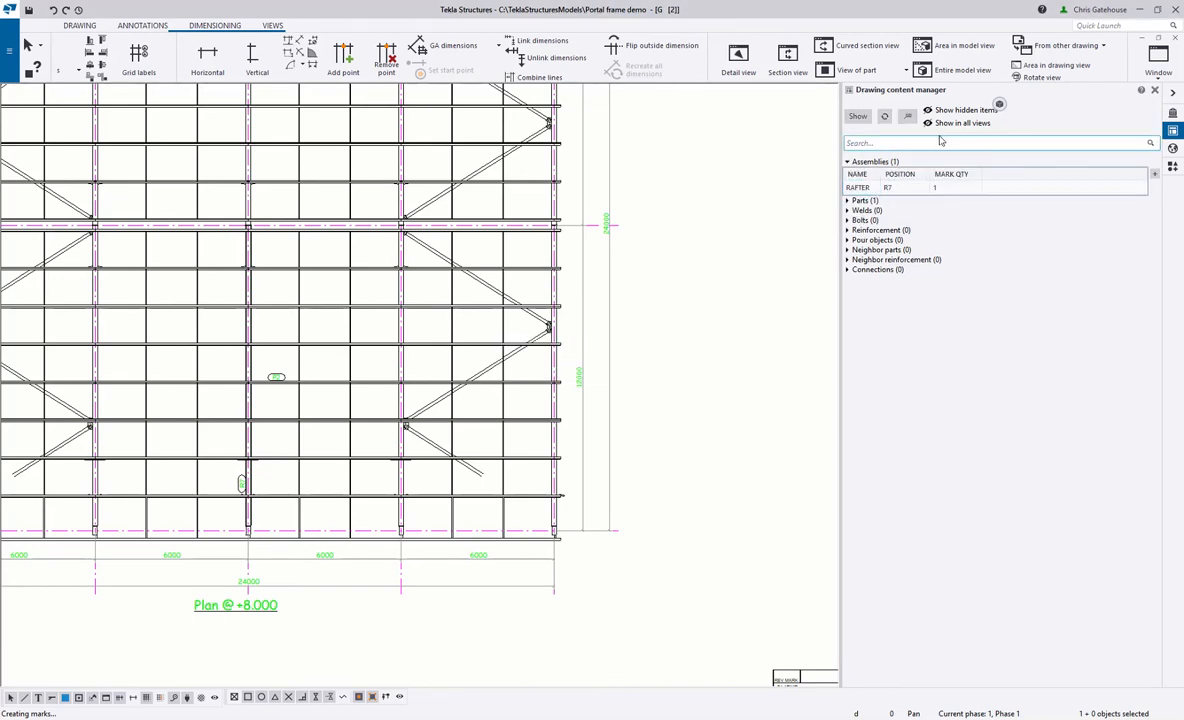
scroll(730, 268, down, 4)
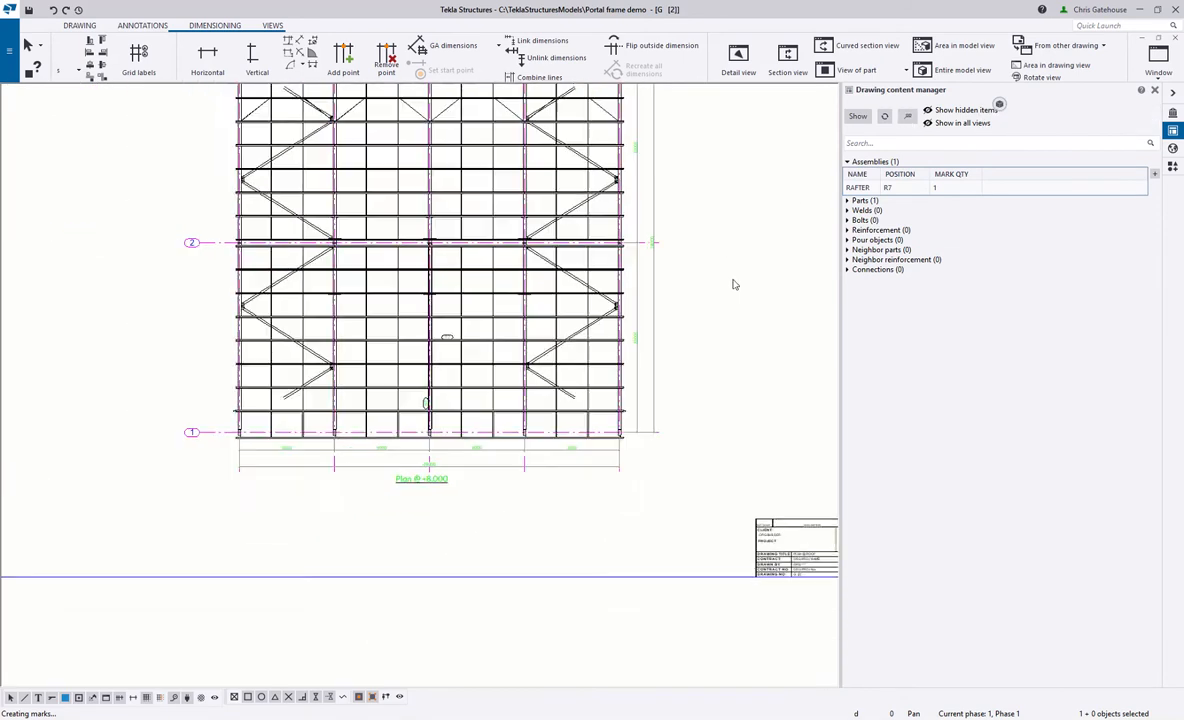
click(907, 116)
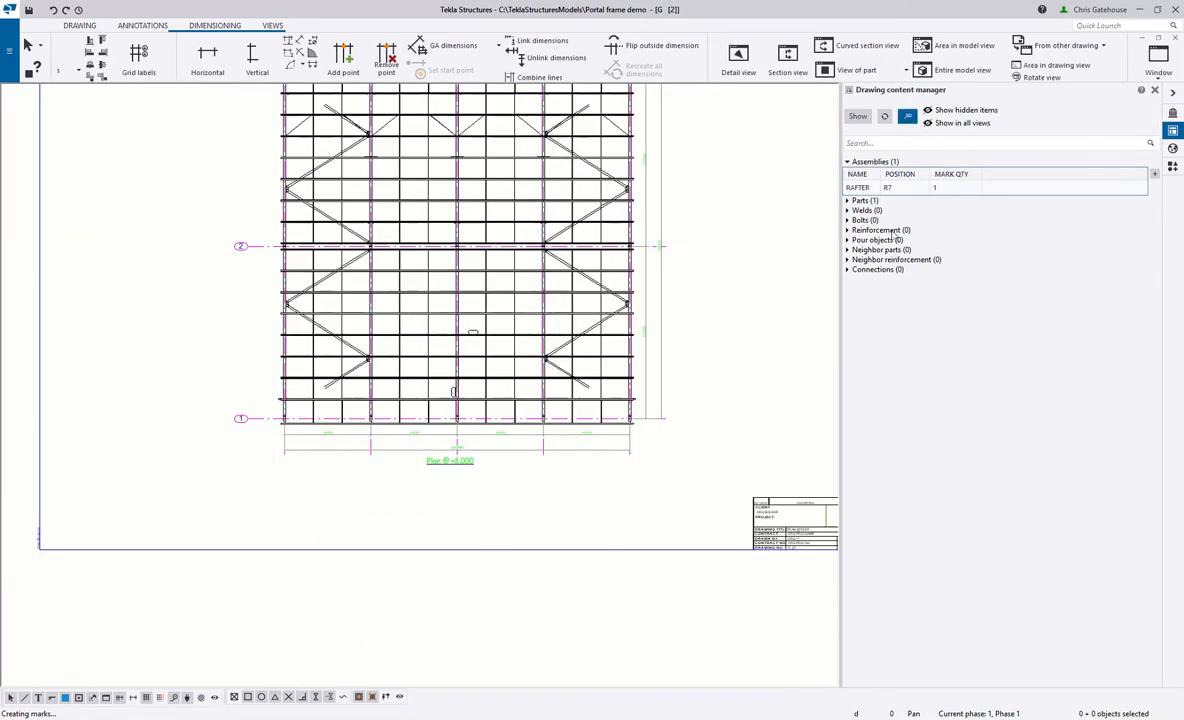
click(908, 119)
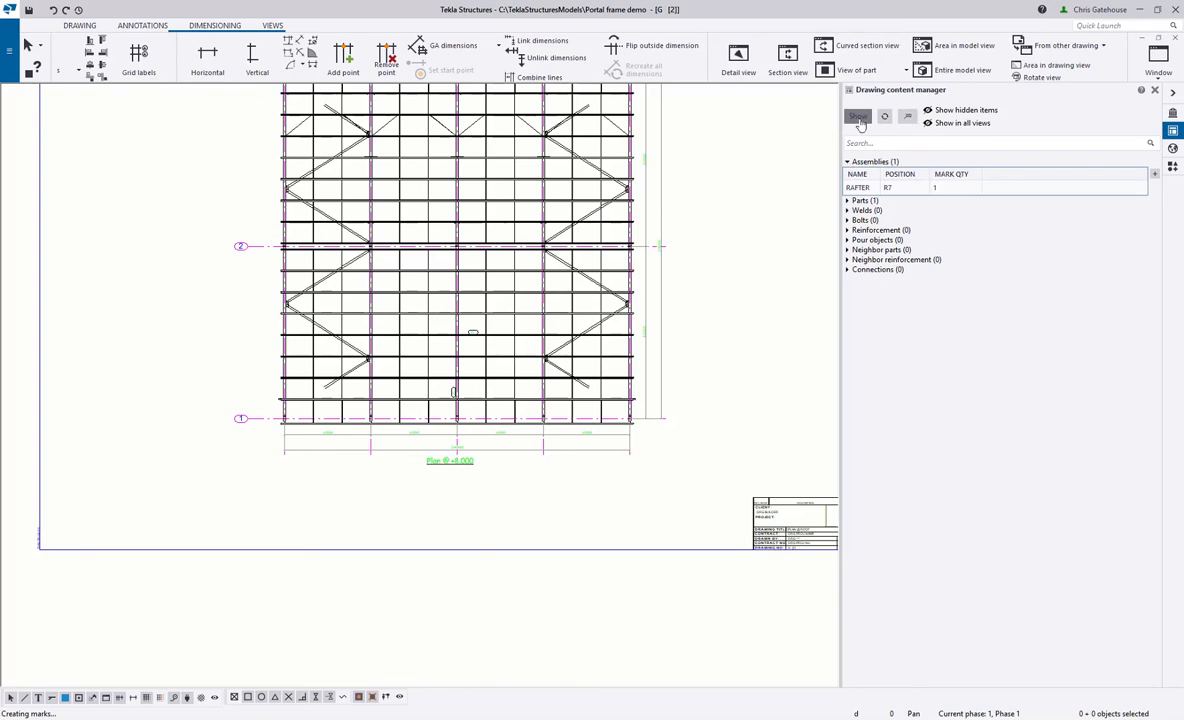
click(858, 117)
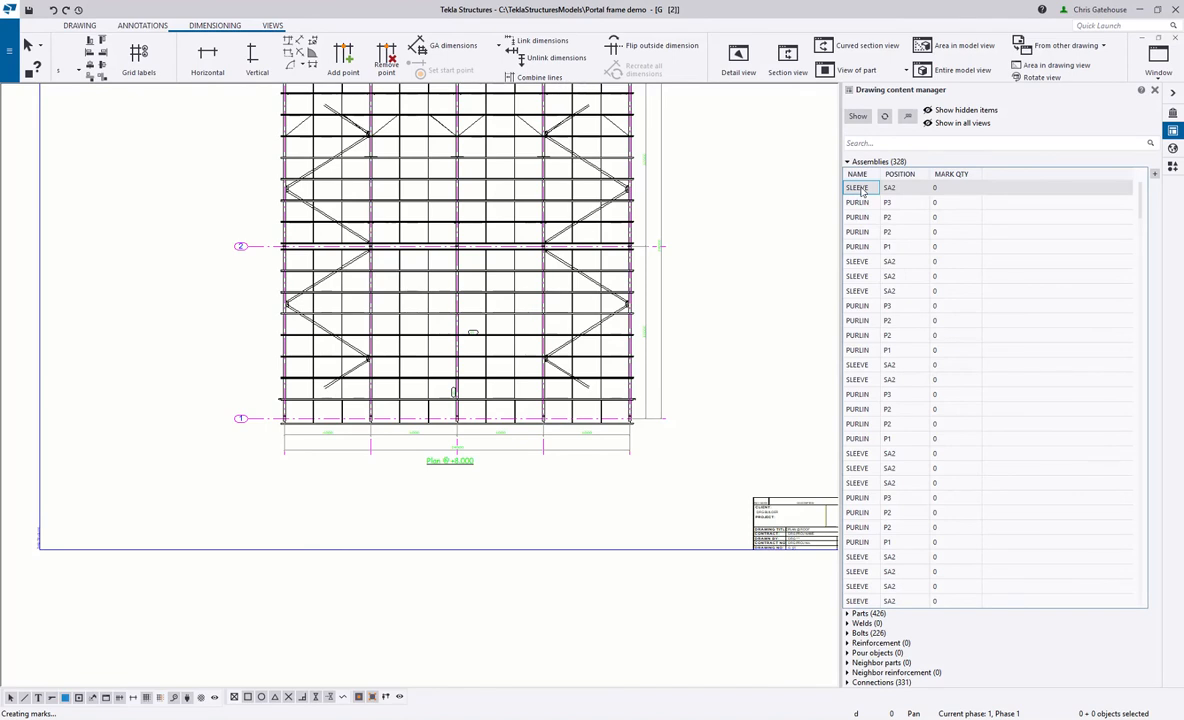
Filter the assemblies by RAFTER and add marks to all the listed rafters using view properties.
click(934, 144)
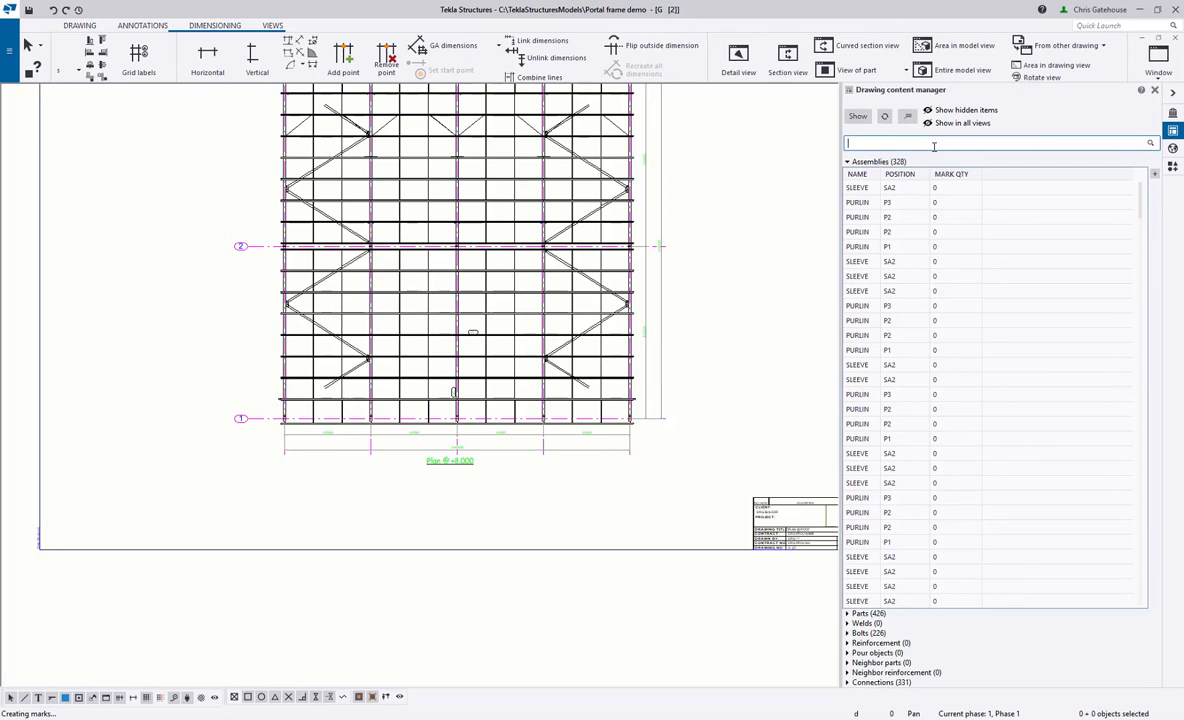
text(RAFTER)
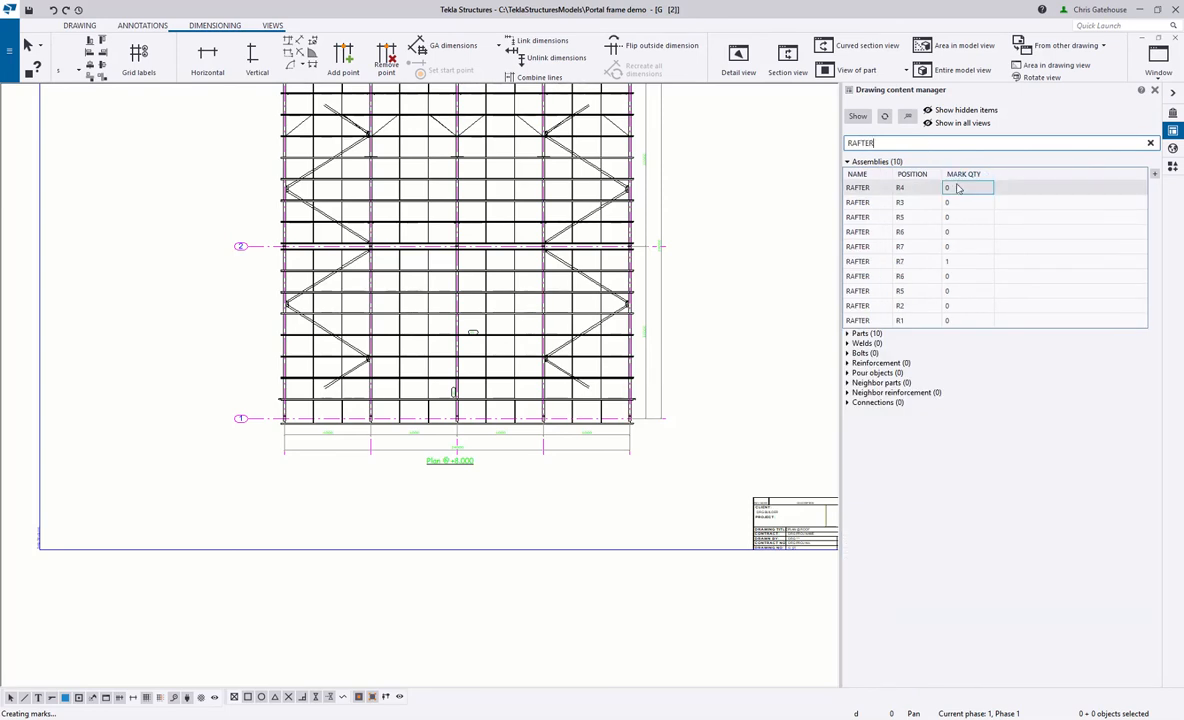
click(955, 190)
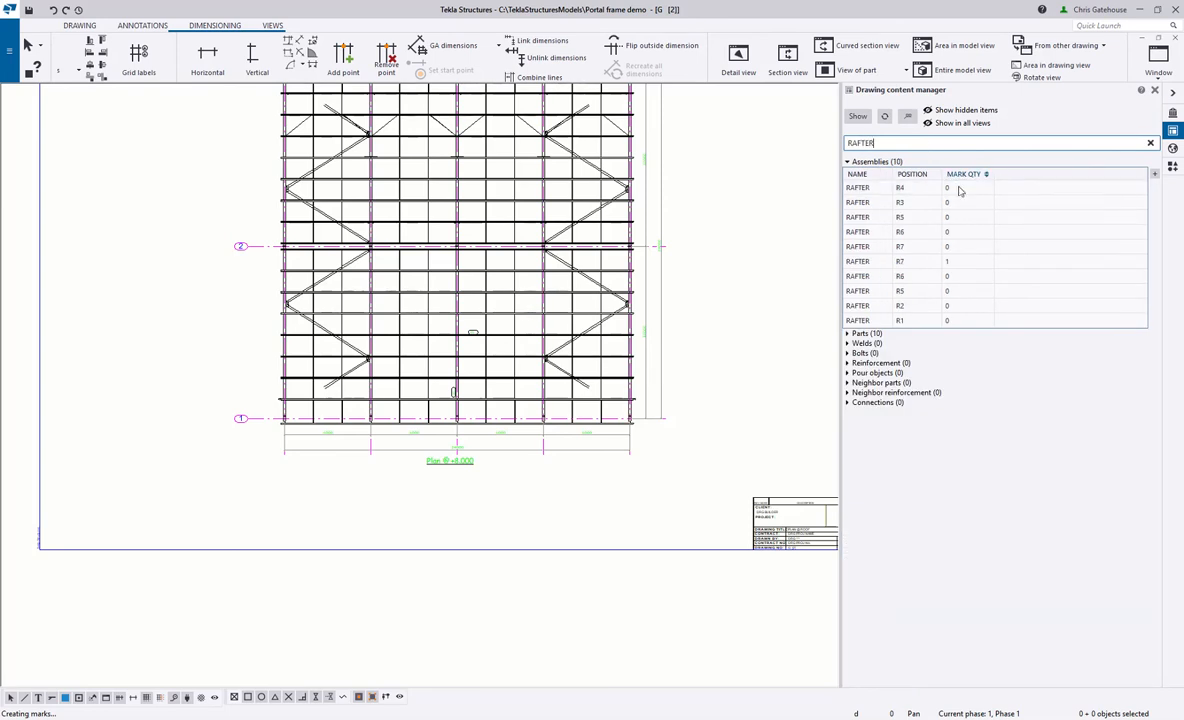
shift+click(961, 323)
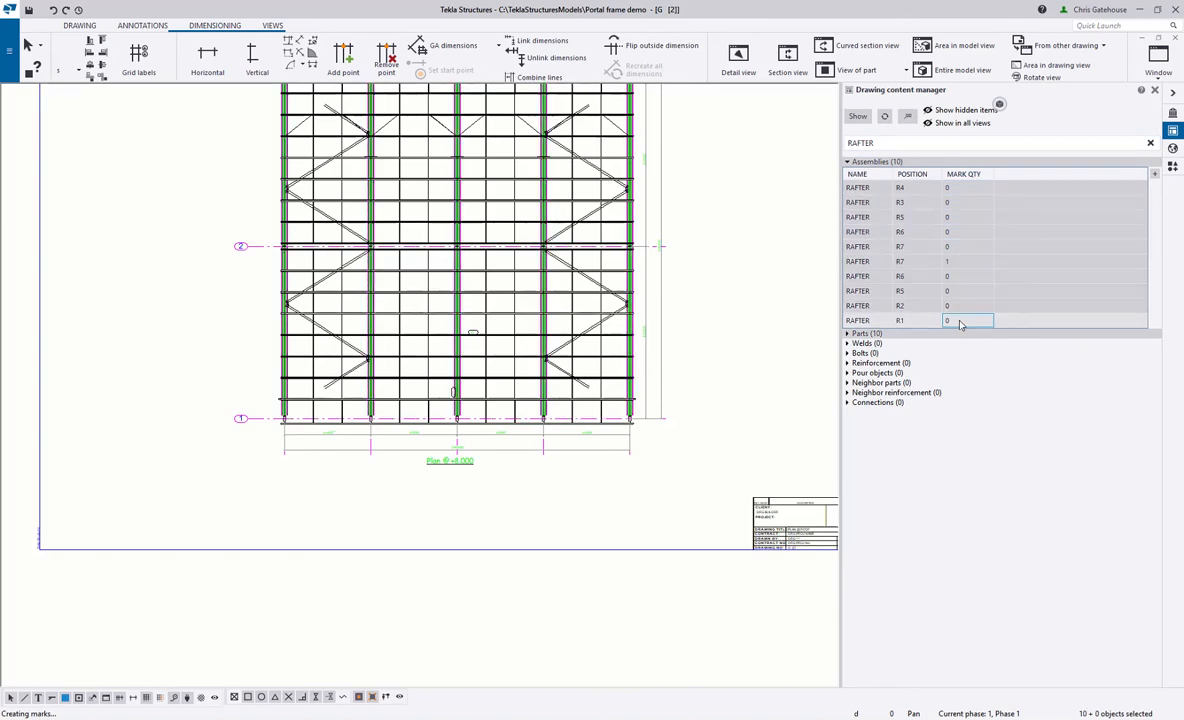
right_click(955, 246)
mouse_move(898, 317)
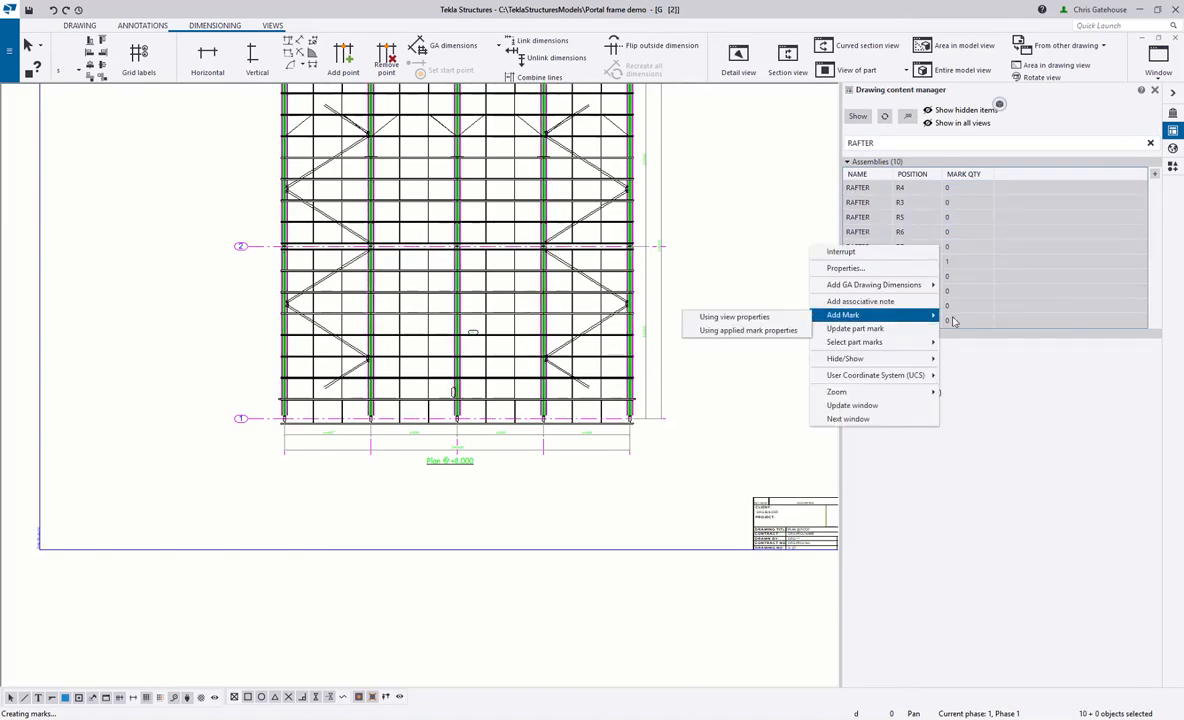
click(788, 316)
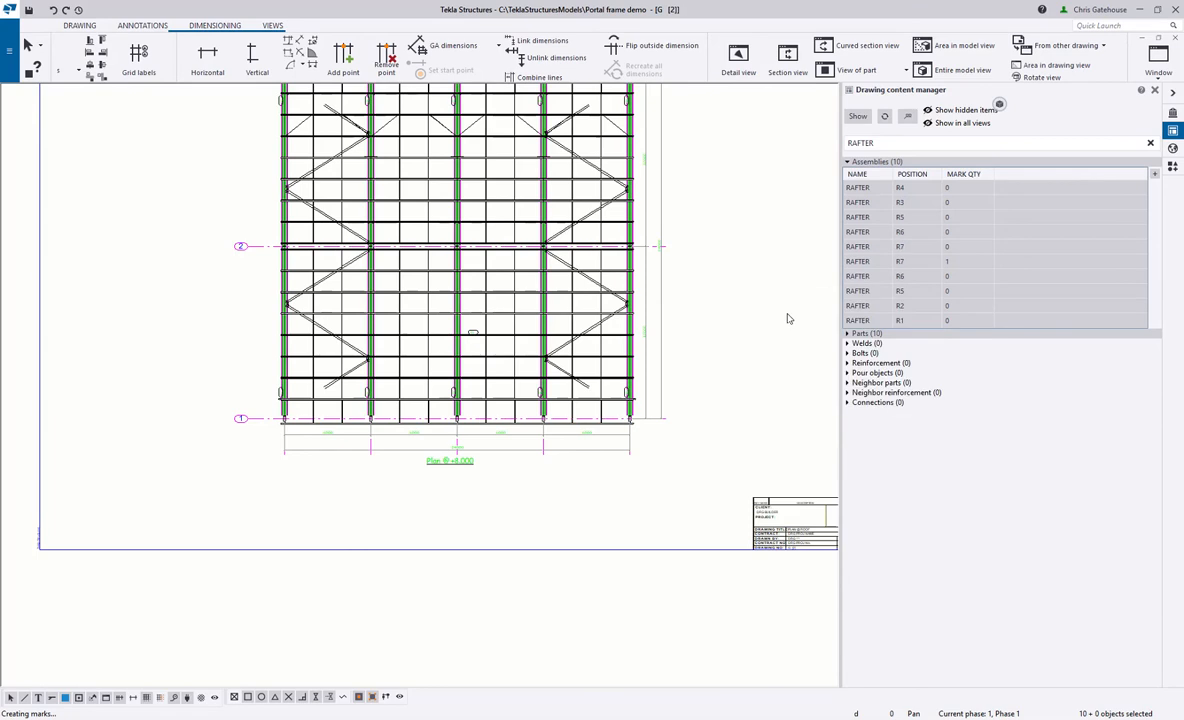
Replace the assembly filter with PURLIN.
drag(881, 143, 741, 134)
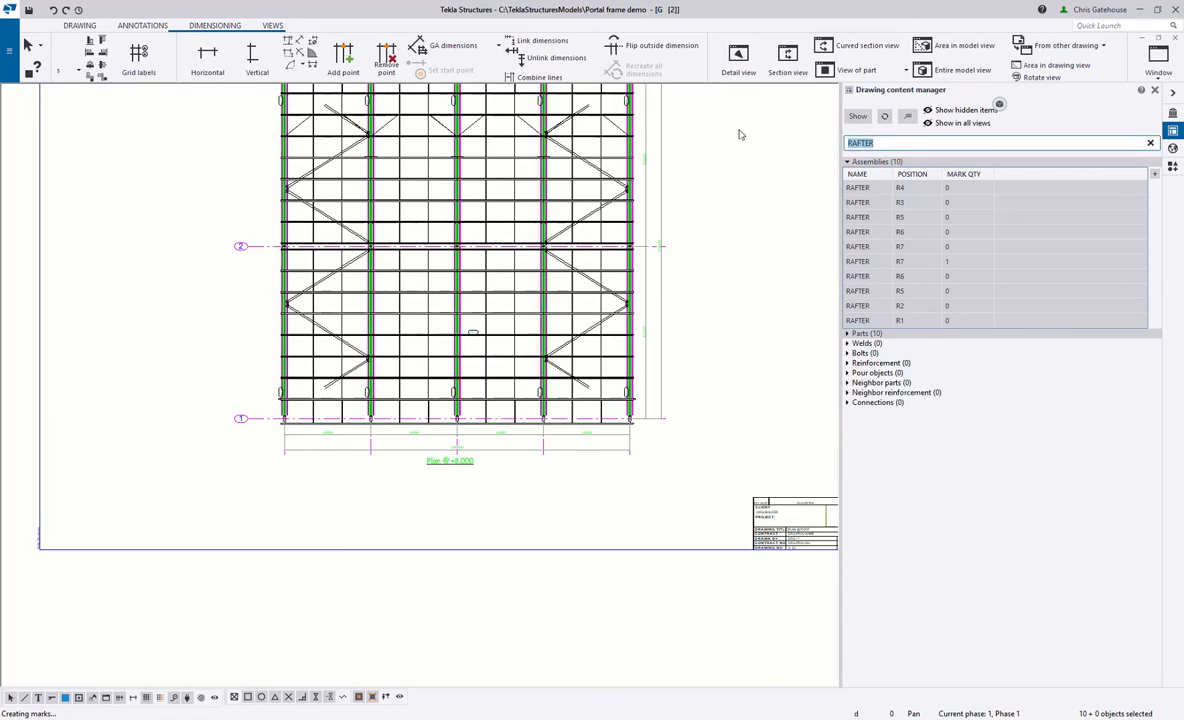
text(PUR)
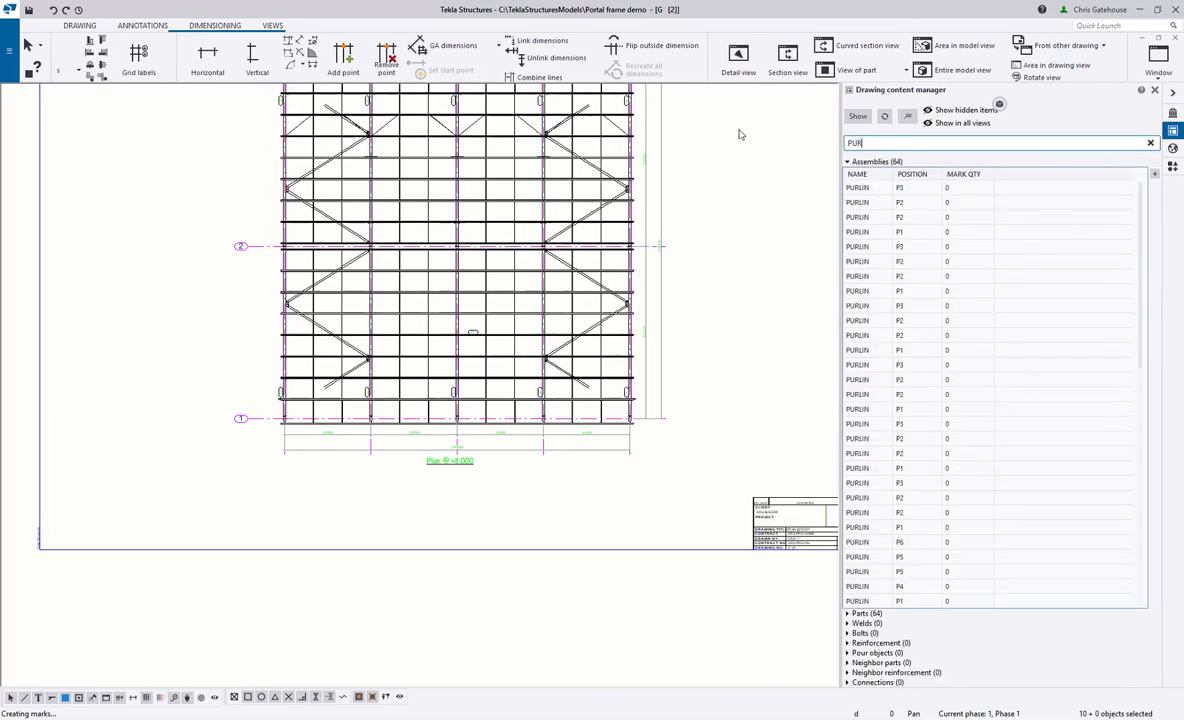
text(LLIN)
click(870, 145)
key(BackSpace)
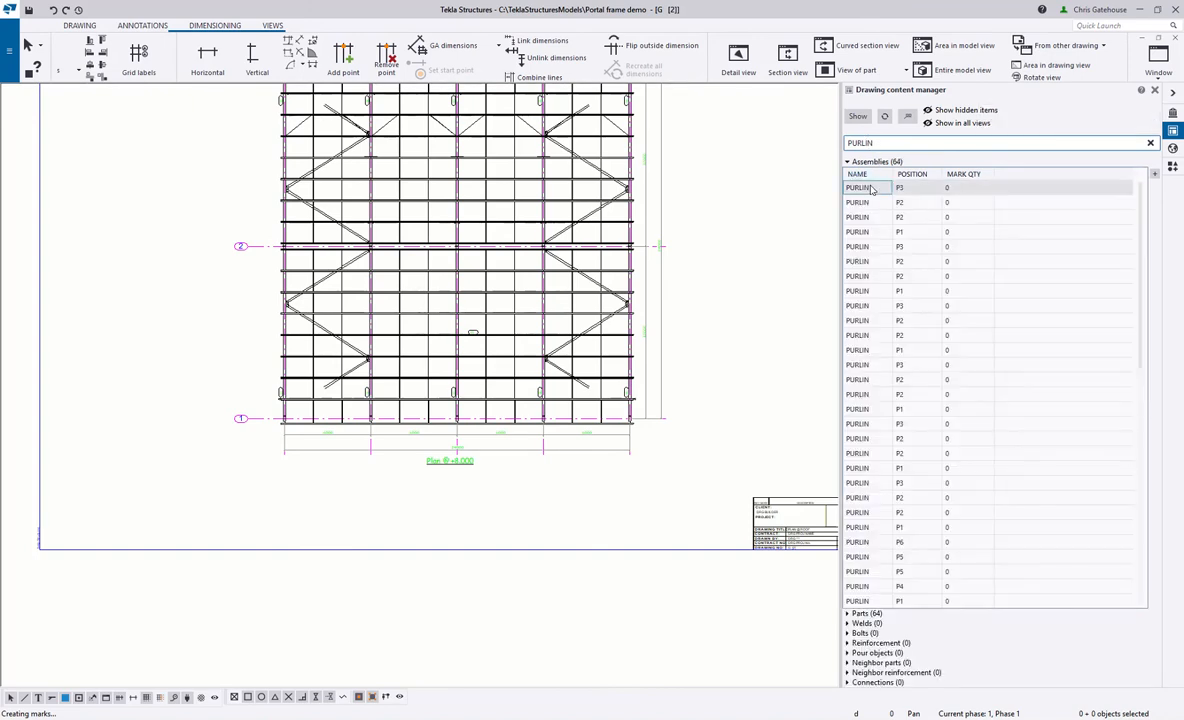
Add marks to every listed purlin using view properties, and close the Drawing content manager.
click(872, 188)
scroll(914, 365, down, 4)
shift+click(882, 601)
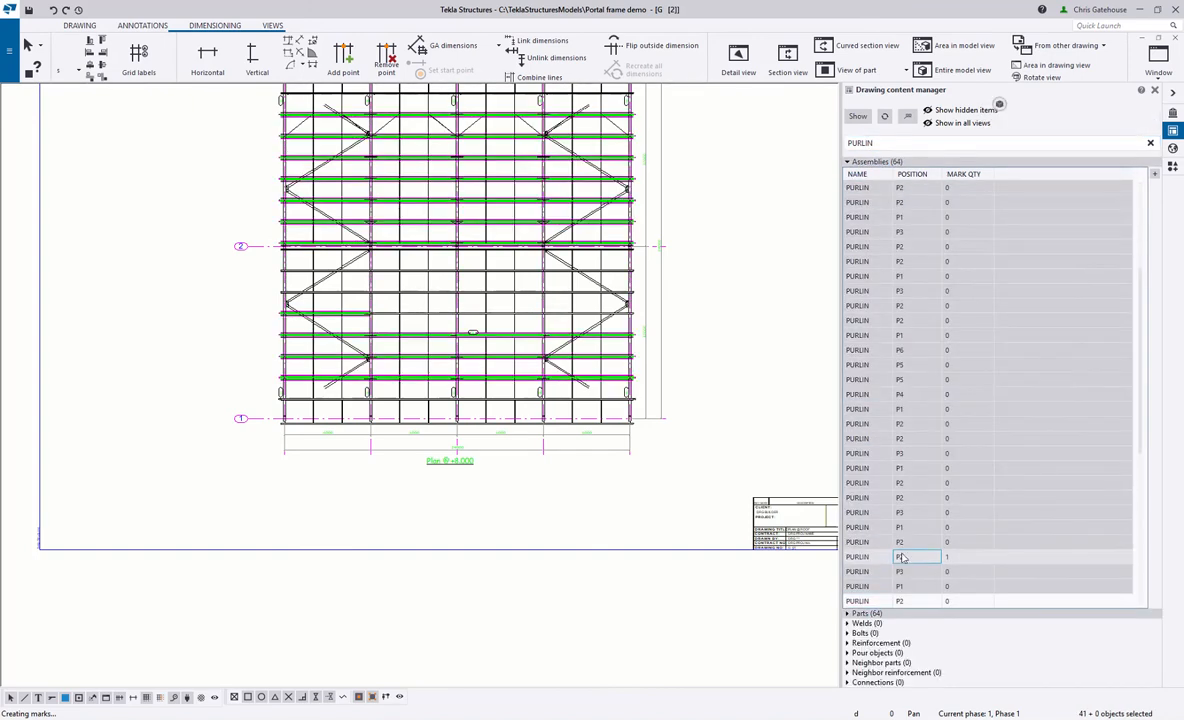
scroll(930, 338, down, 3)
scroll(930, 335, up, 7)
click(932, 188)
scroll(935, 250, down, 12)
shift+click(936, 585)
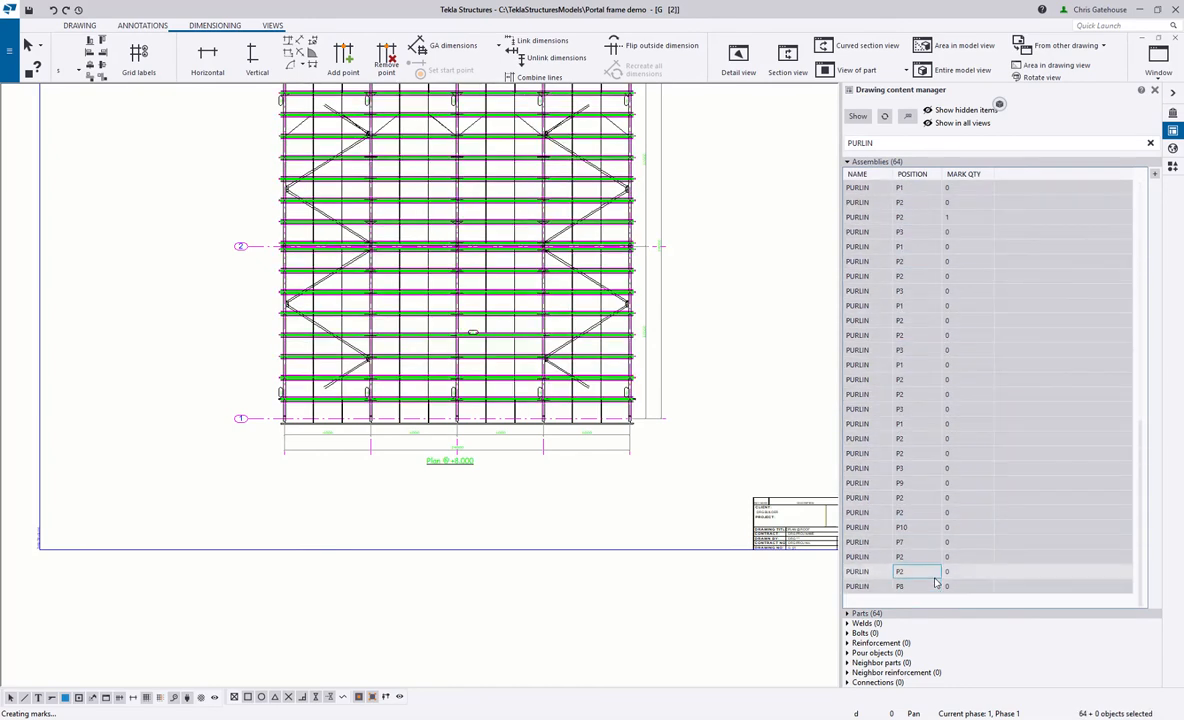
right_click(845, 300)
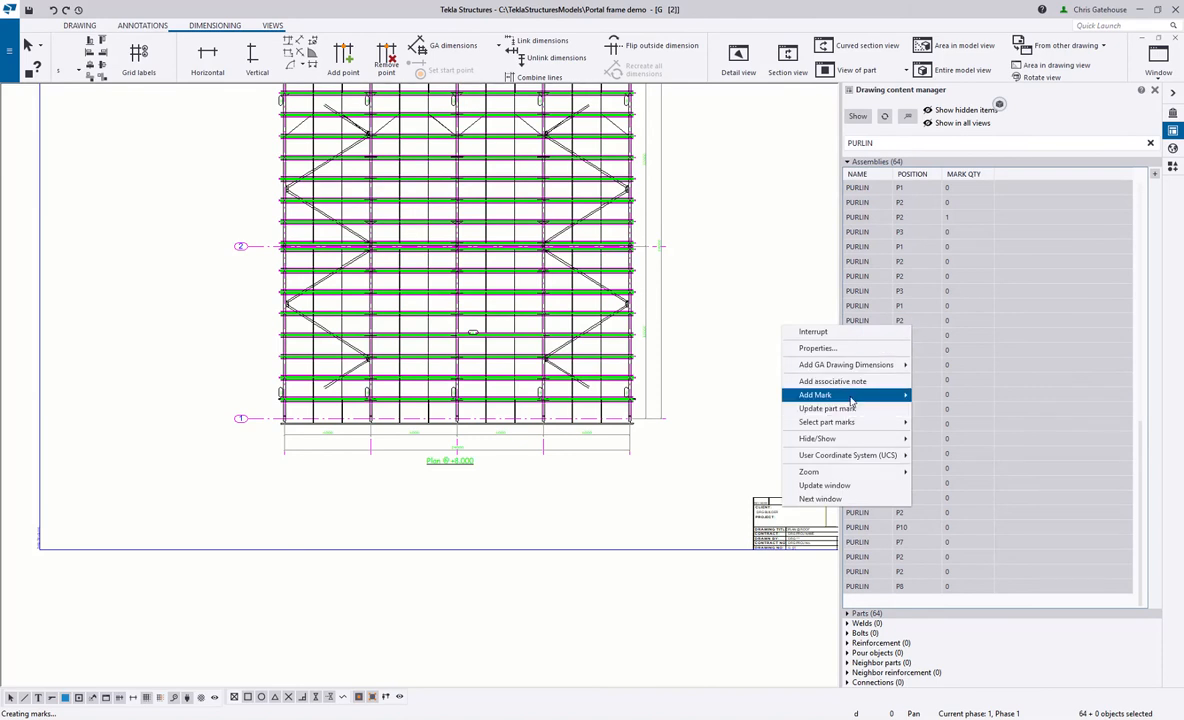
mouse_move(788, 395)
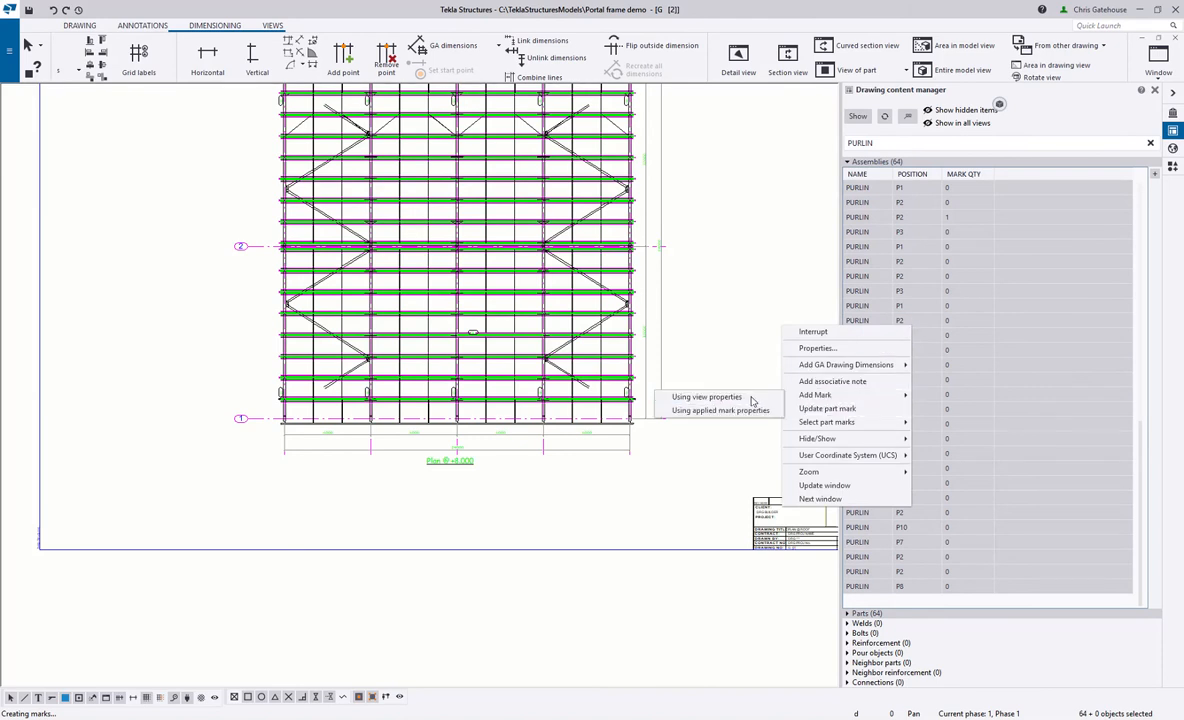
click(707, 397)
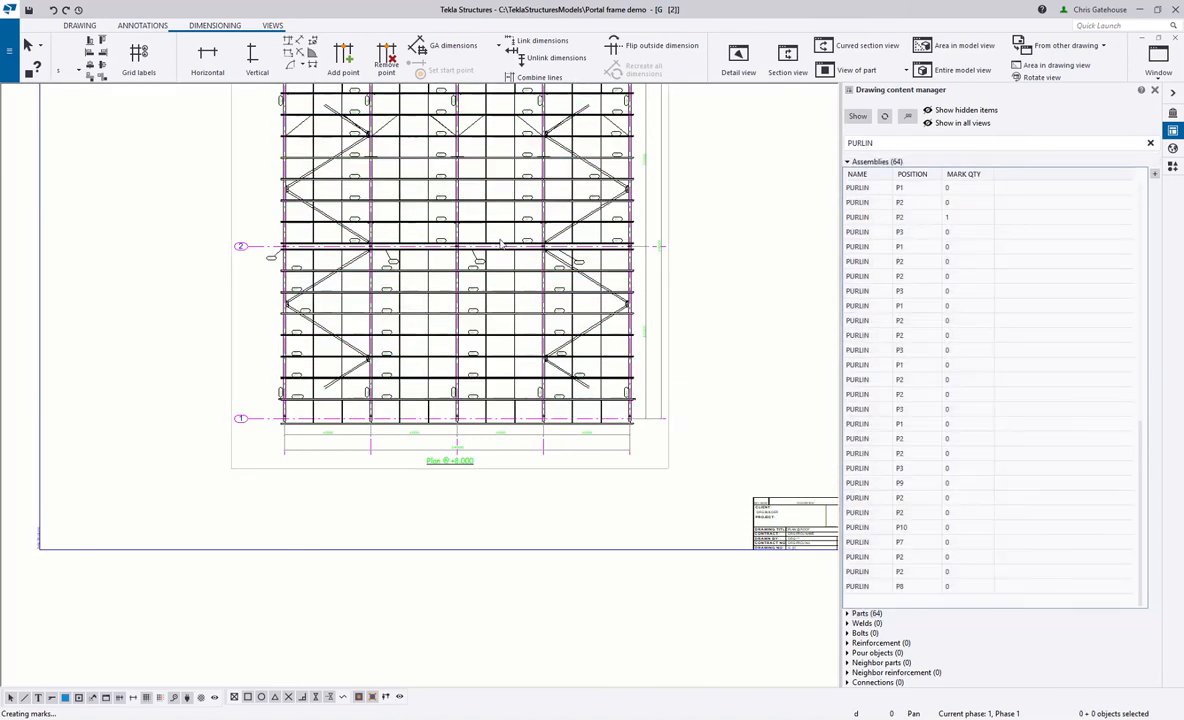
scroll(470, 268, up, 3)
scroll(422, 374, down, 3)
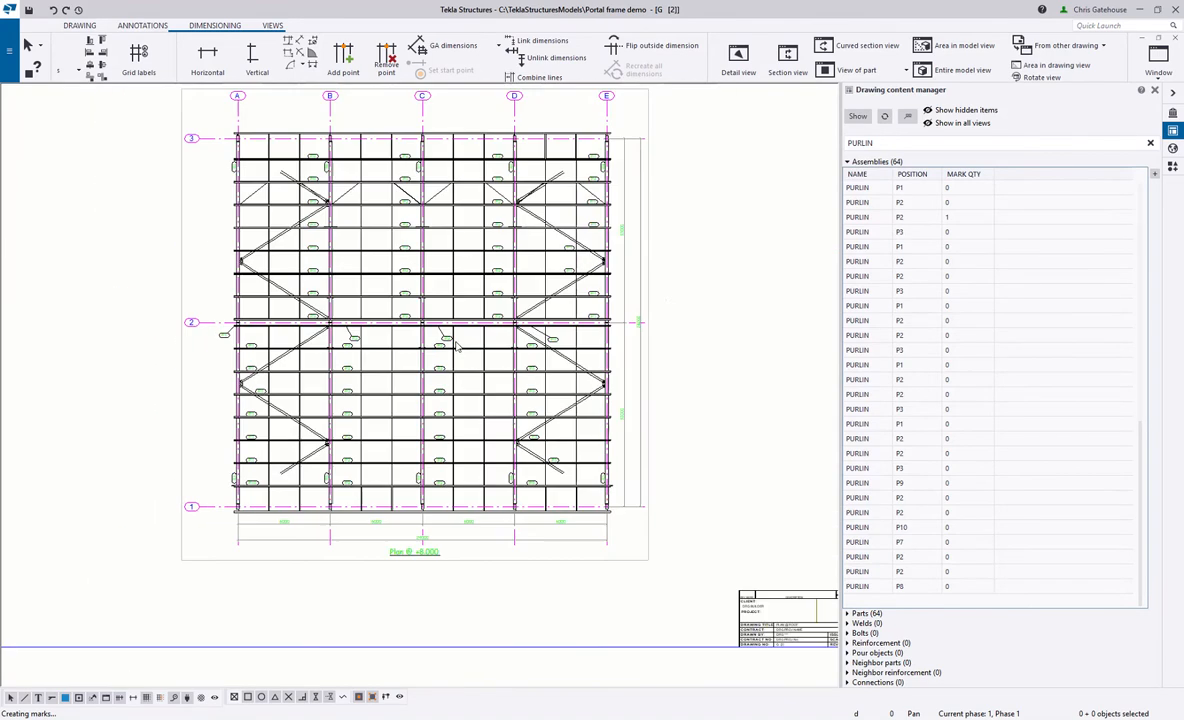
click(1155, 91)
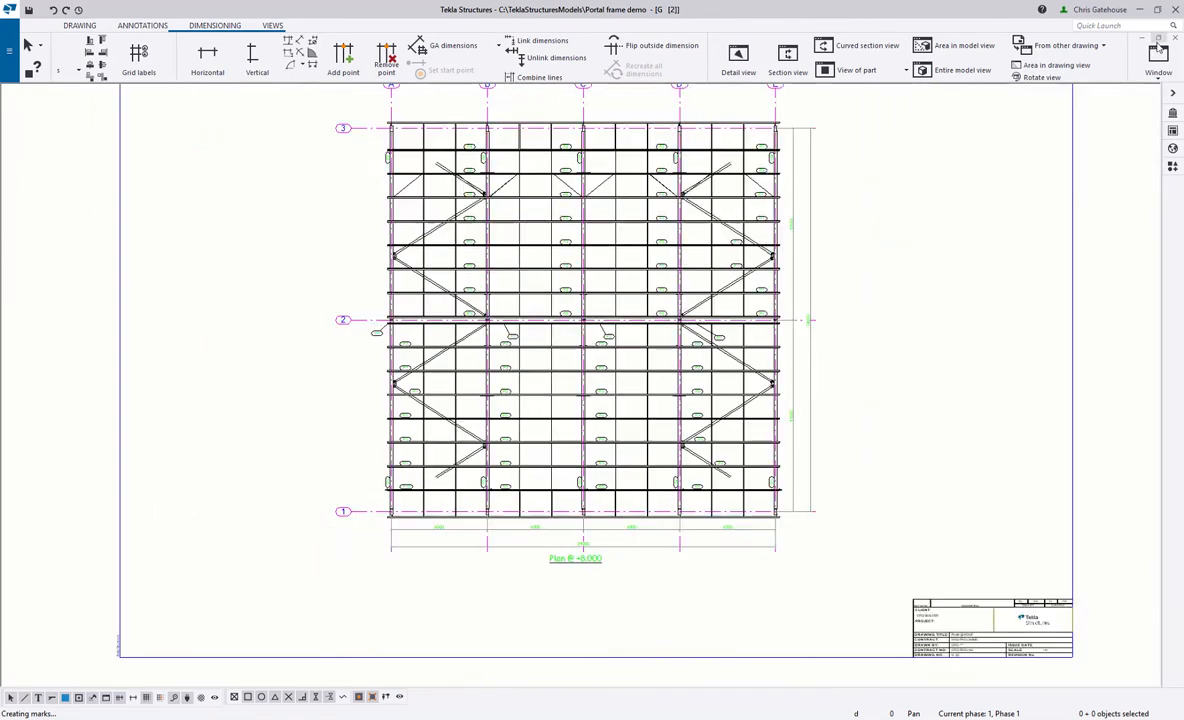
Create a section view cut through the roof plan along grid D, looking towards grid C, and place it right of the plan.
click(1158, 38)
double_click(737, 103)
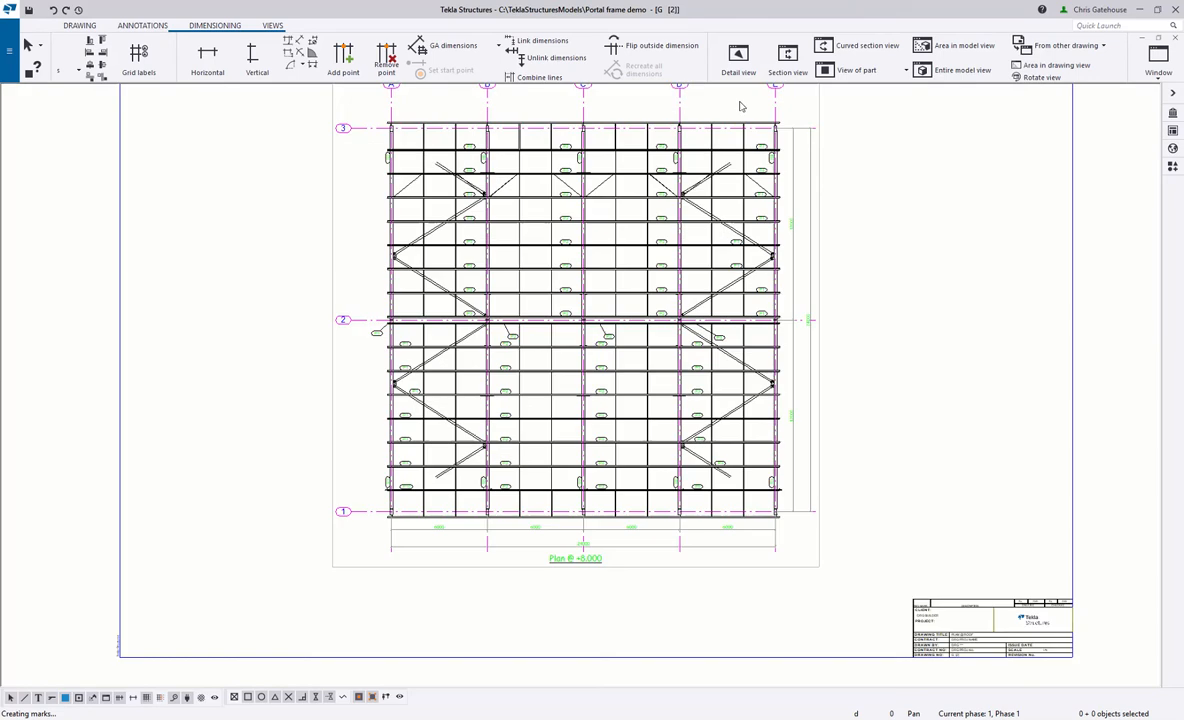
click(791, 58)
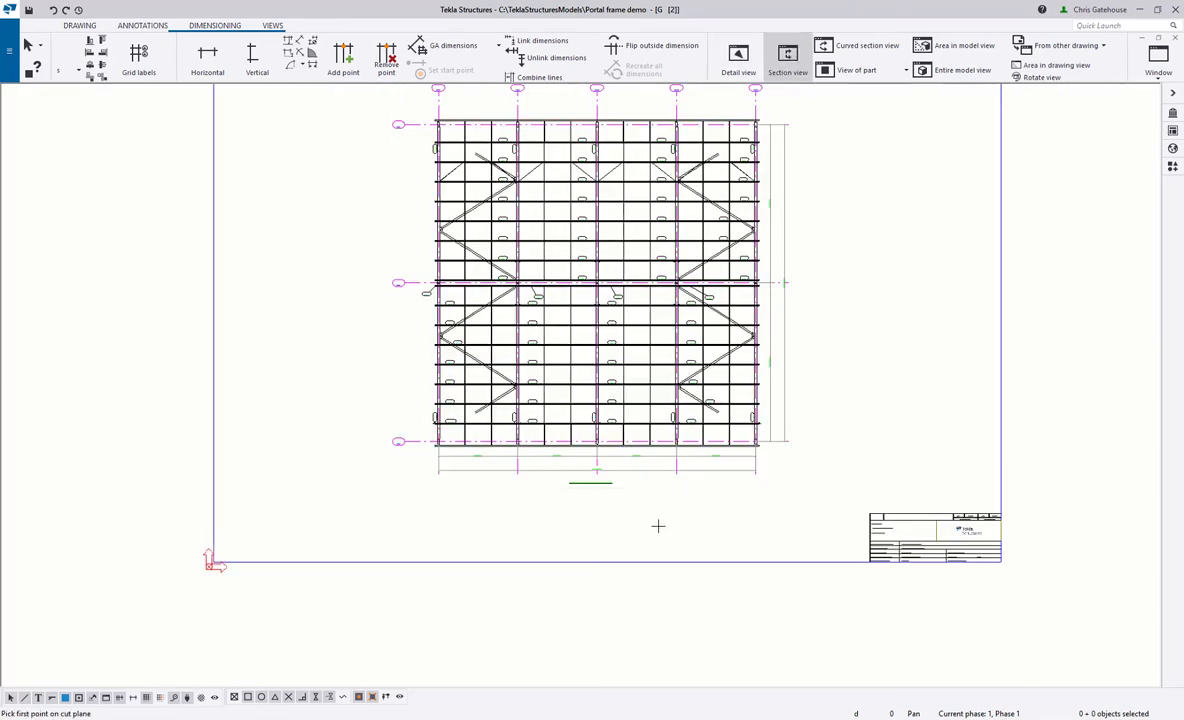
click(676, 462)
click(660, 107)
click(692, 460)
scroll(700, 431, down, 2)
click(796, 364)
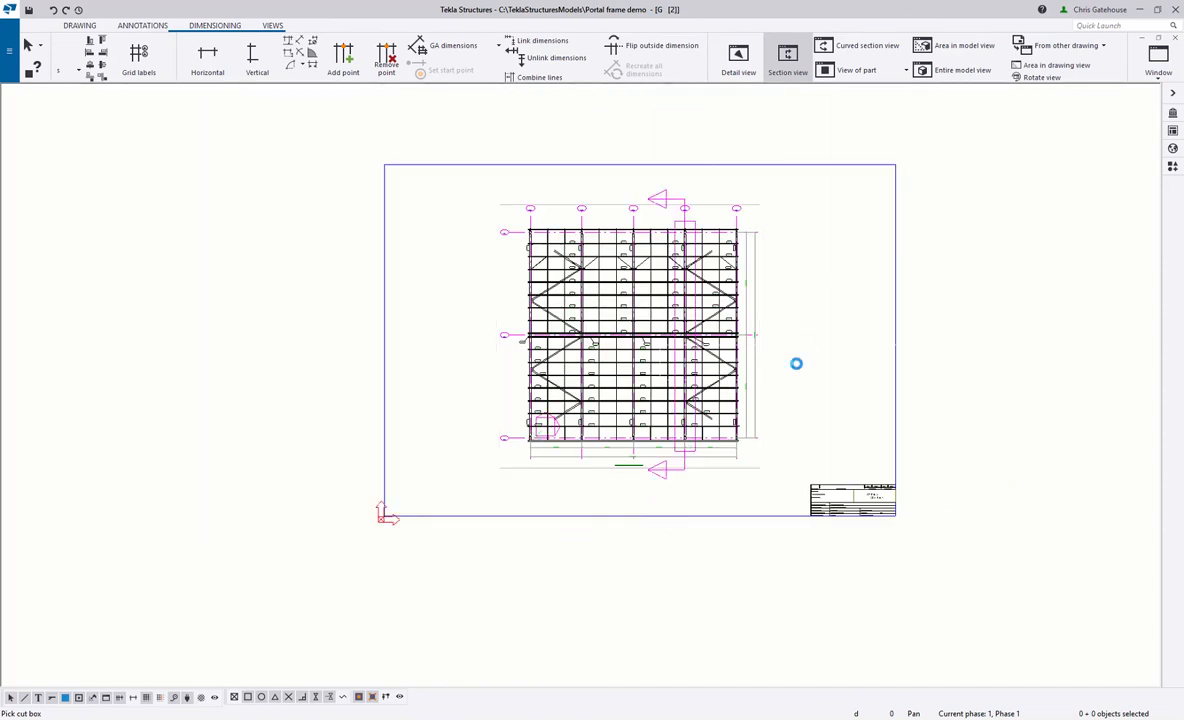
End the section view command and extend the lower boundary of section A-A to include the full columns and bases.
right_click(809, 313)
click(801, 369)
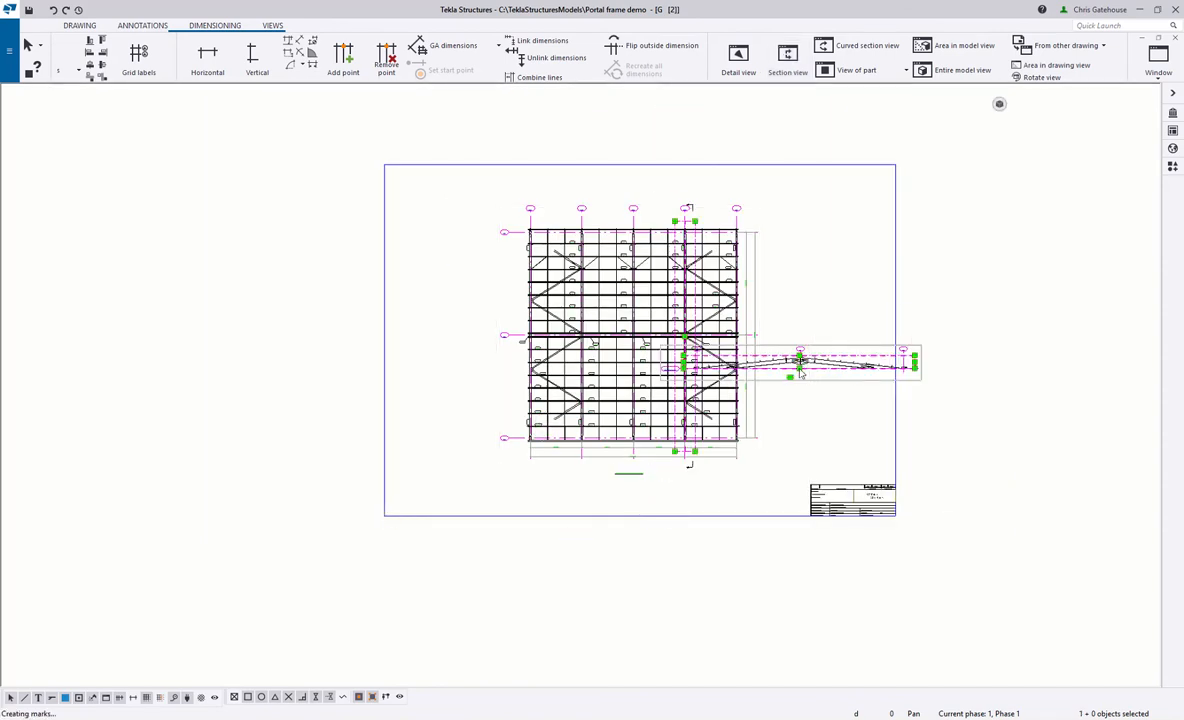
scroll(800, 373, up, 3)
drag(803, 522, 803, 524)
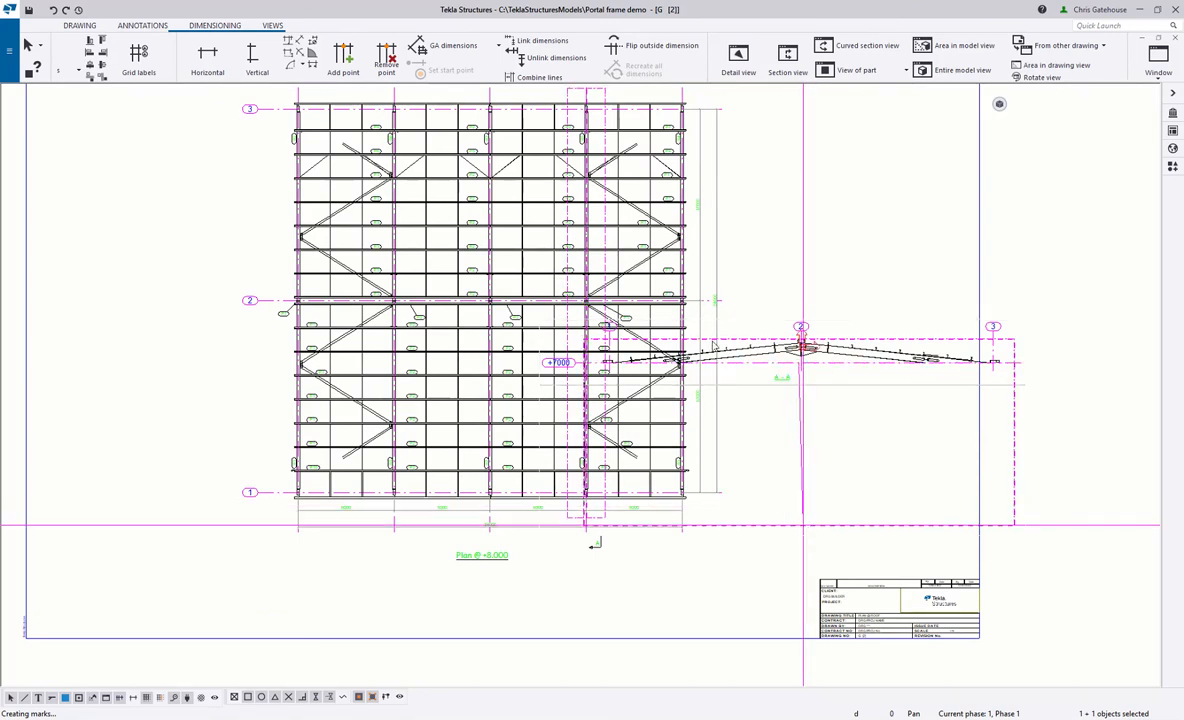
Move the roof plan view away from section A-A so that the two views stand side by side.
click(660, 203)
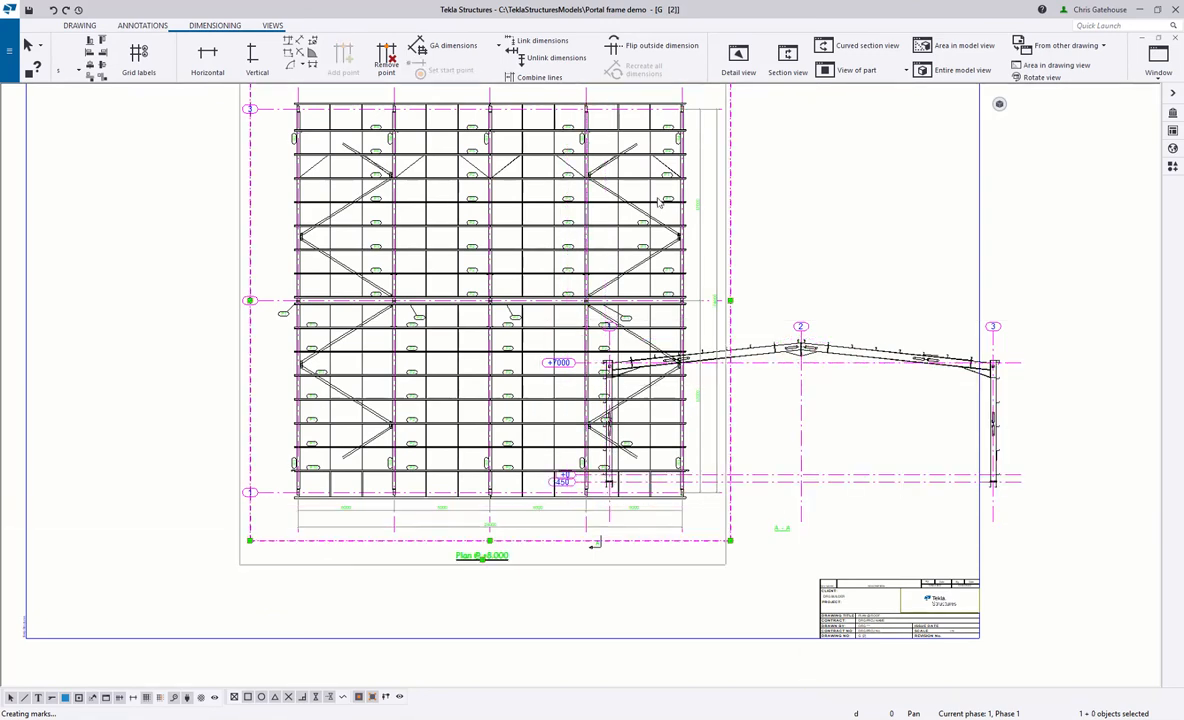
drag(589, 210, 401, 228)
scroll(739, 323, down, 2)
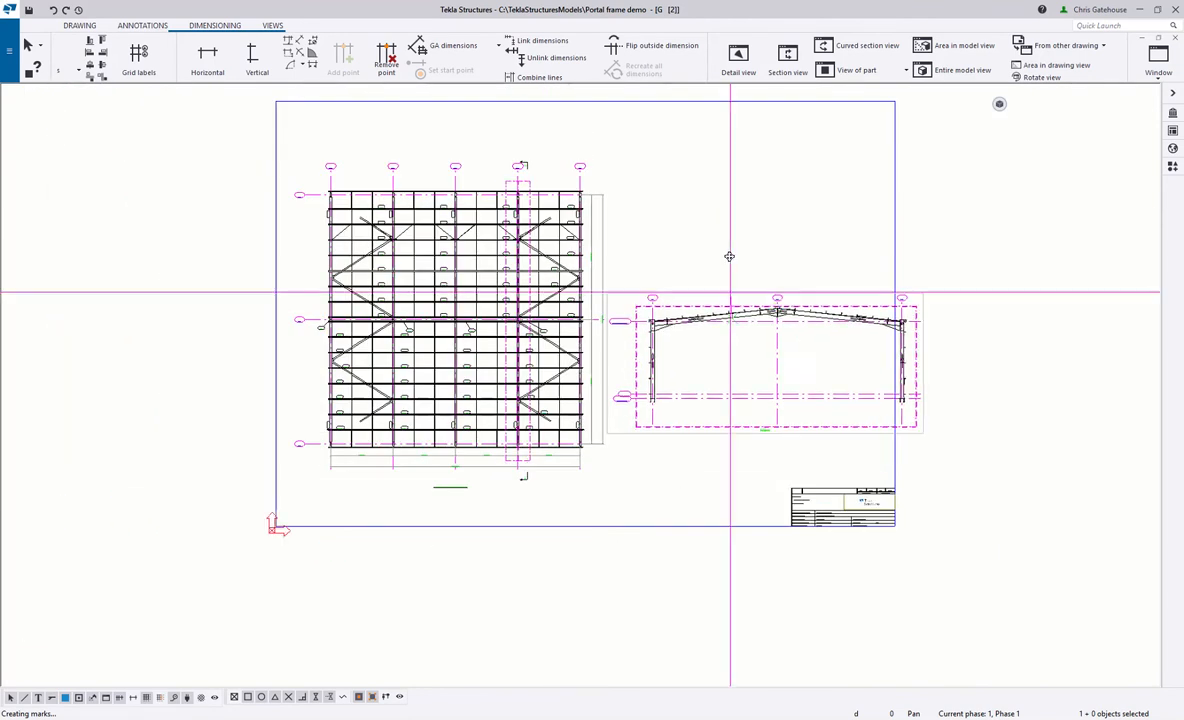
Pull in the side boundaries of section A-A closer to the columns on grids 1 and 3.
scroll(635, 410, up, 4)
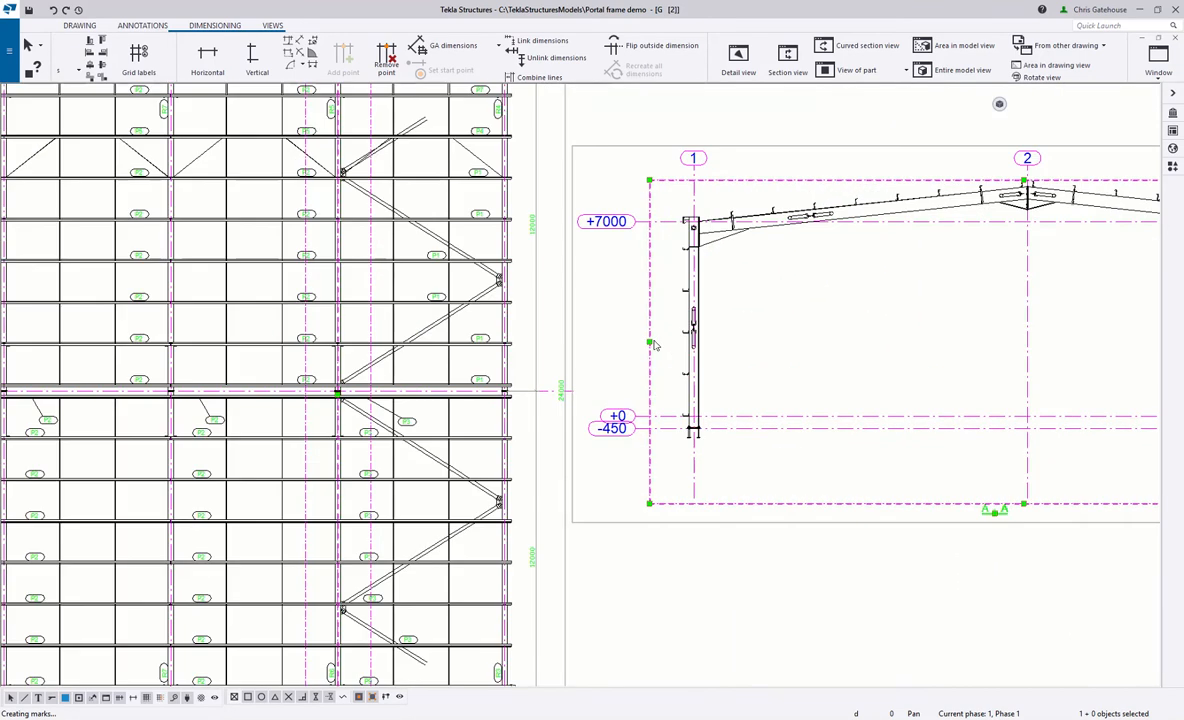
drag(649, 345, 672, 342)
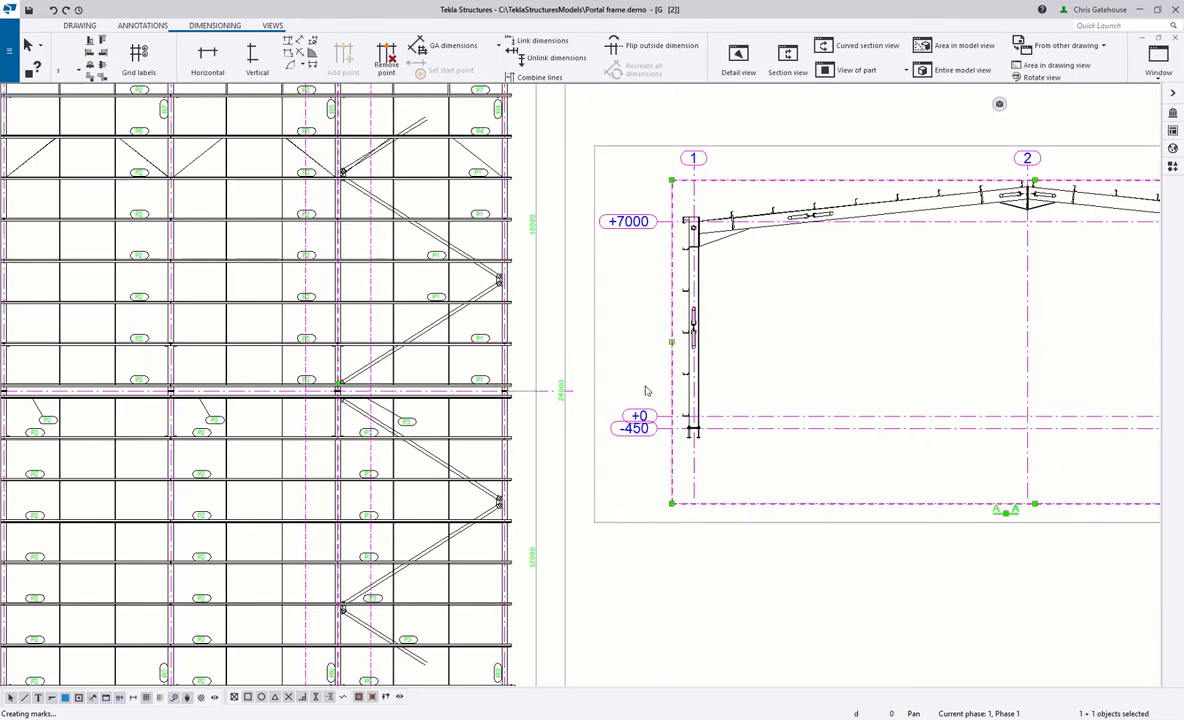
scroll(655, 378, down, 3)
scroll(811, 402, down, 1)
scroll(963, 393, up, 1)
scroll(972, 352, up, 2)
click(988, 318)
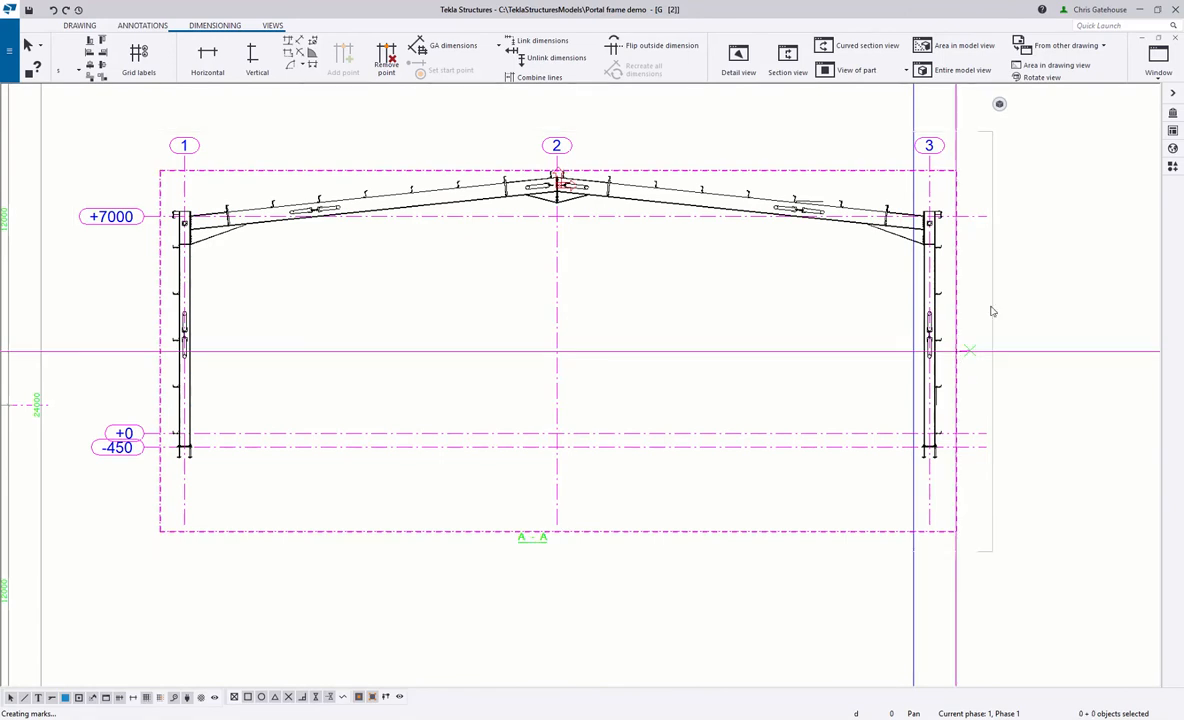
Move section A-A inside the sheet border and shift the roof plan slightly to keep clear of it.
scroll(993, 310, down, 2)
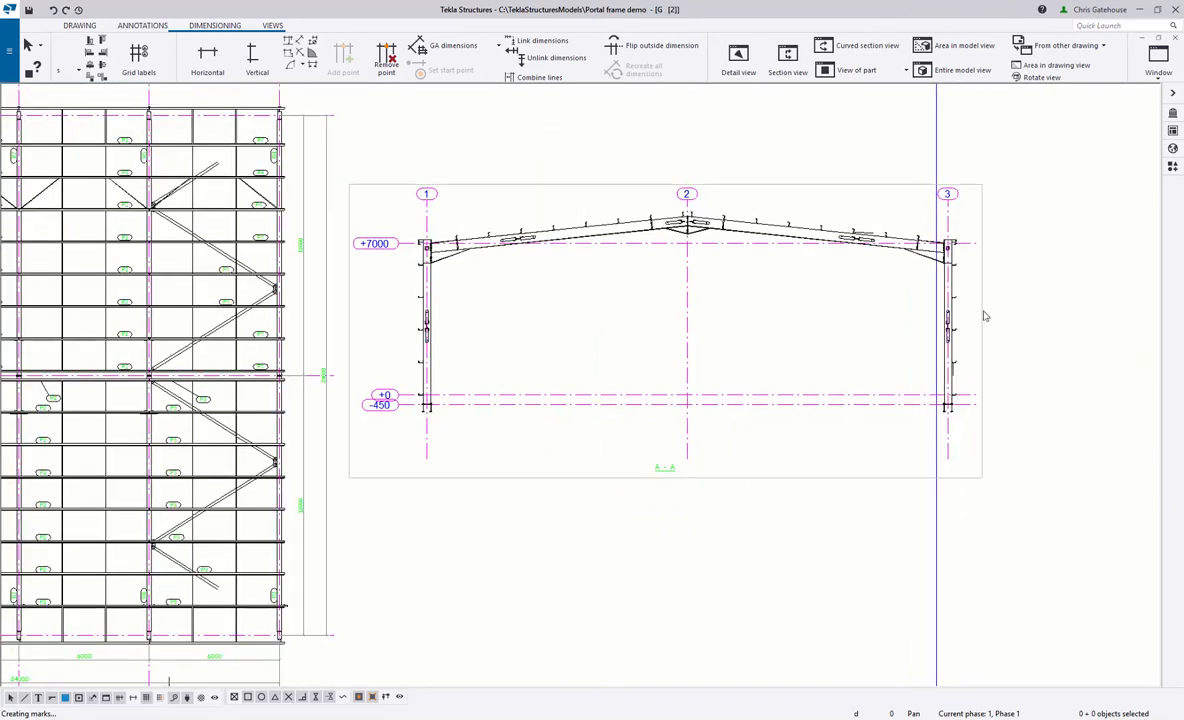
click(983, 310)
drag(962, 300, 942, 301)
scroll(966, 320, down, 2)
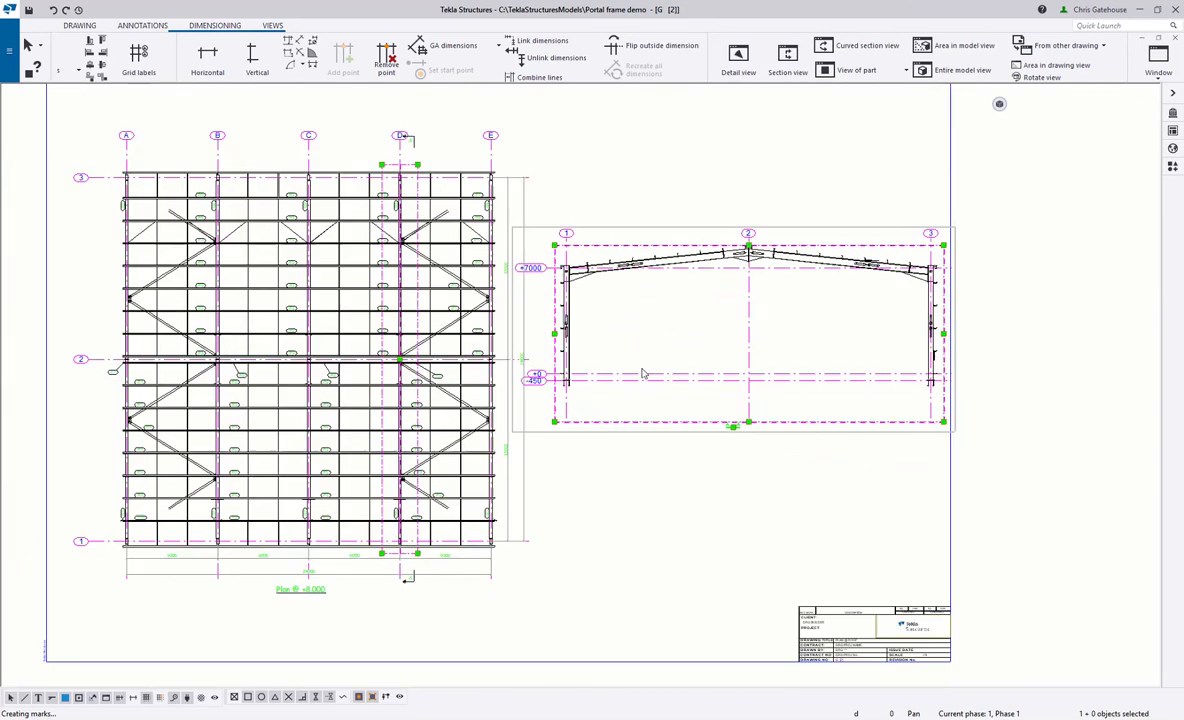
click(533, 468)
drag(533, 469, 515, 467)
click(569, 468)
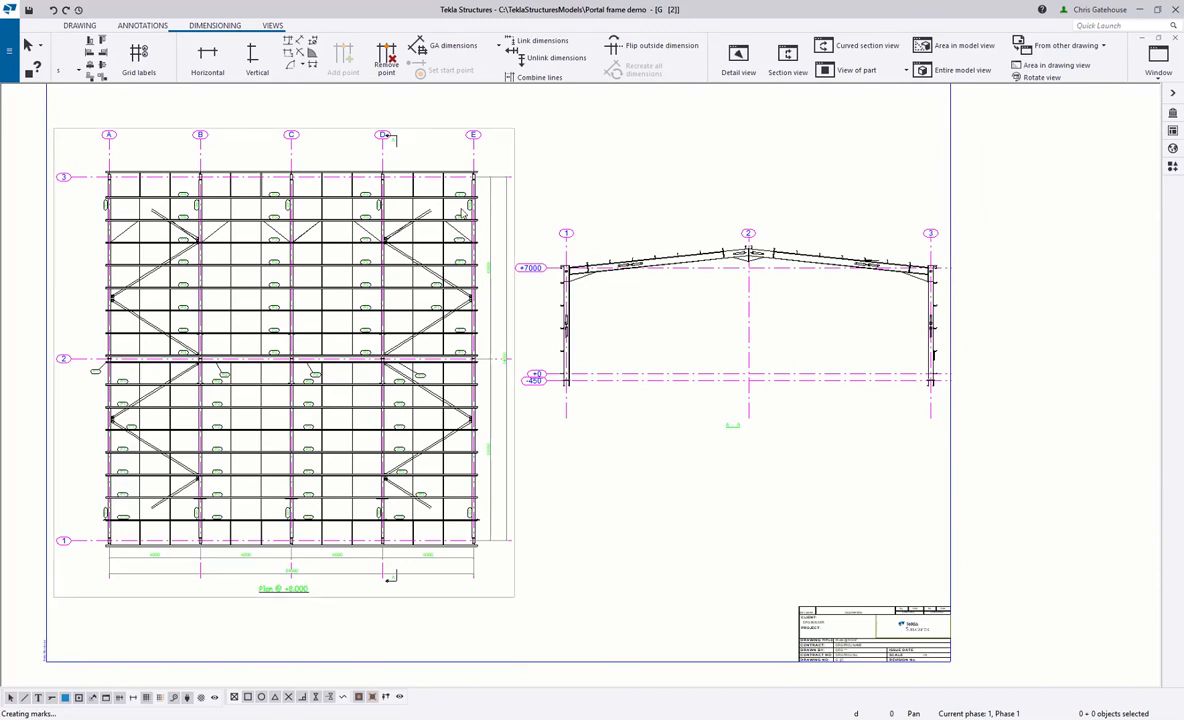
Move both ends of the section mark on grid D closer to the edges of the roof plan.
scroll(386, 155, up, 2)
click(397, 164)
middle_drag(437, 214, 437, 96)
scroll(437, 98, down, 2)
drag(410, 555, 410, 542)
click(642, 515)
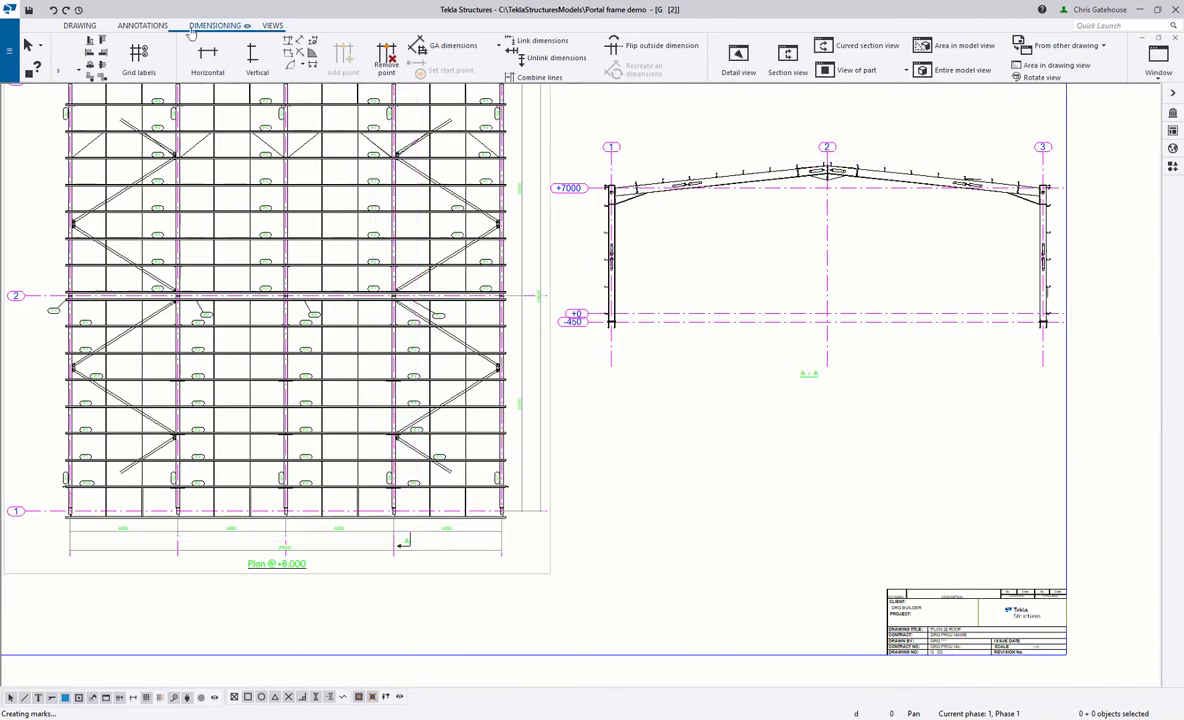
Add a section mark along grid C on the roof plan, looking towards grid B.
click(135, 27)
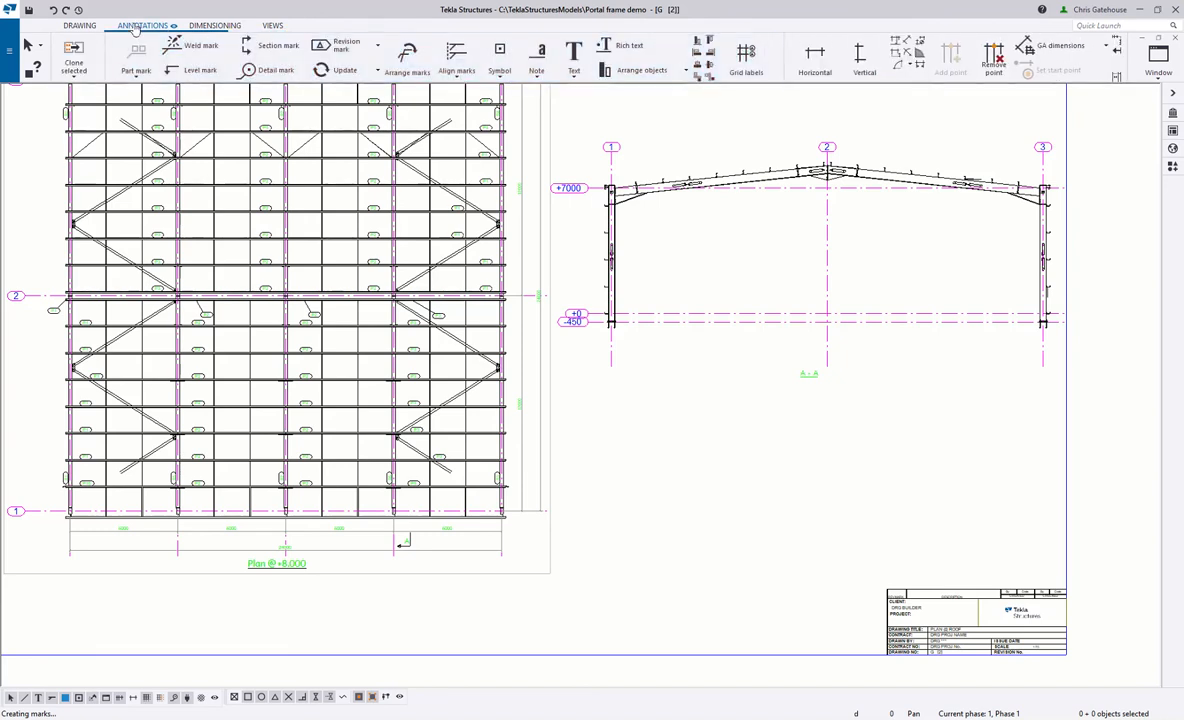
click(265, 46)
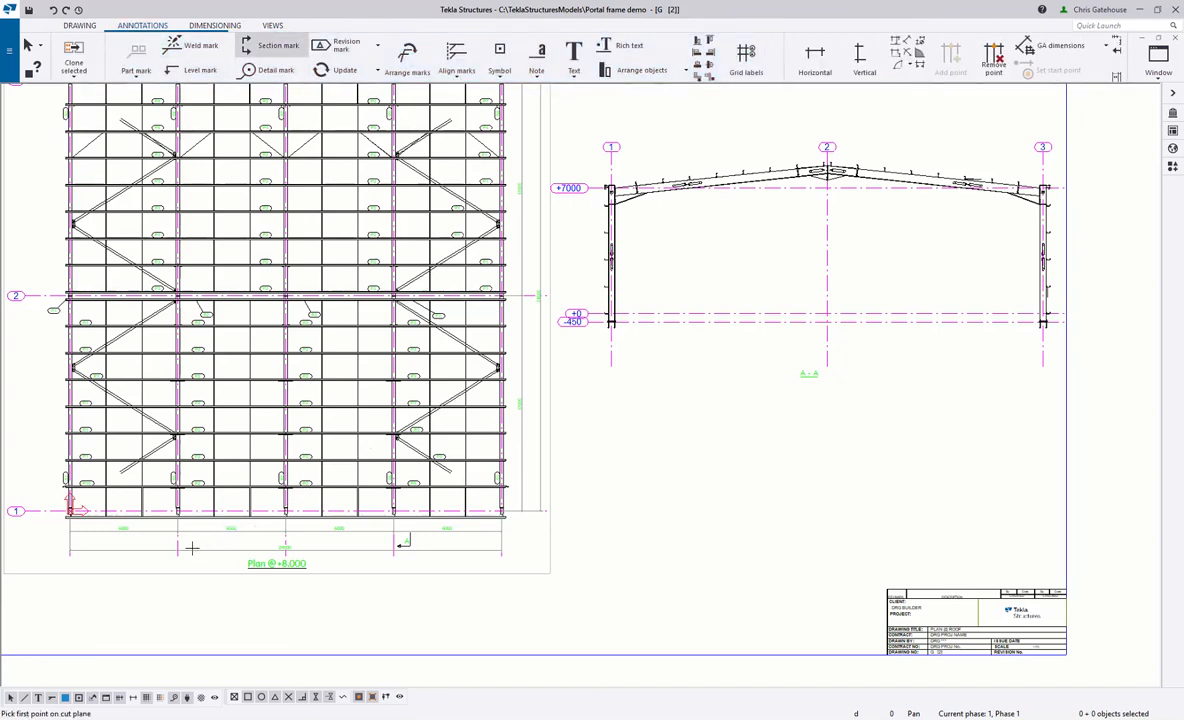
scroll(285, 548, down, 2)
click(292, 548)
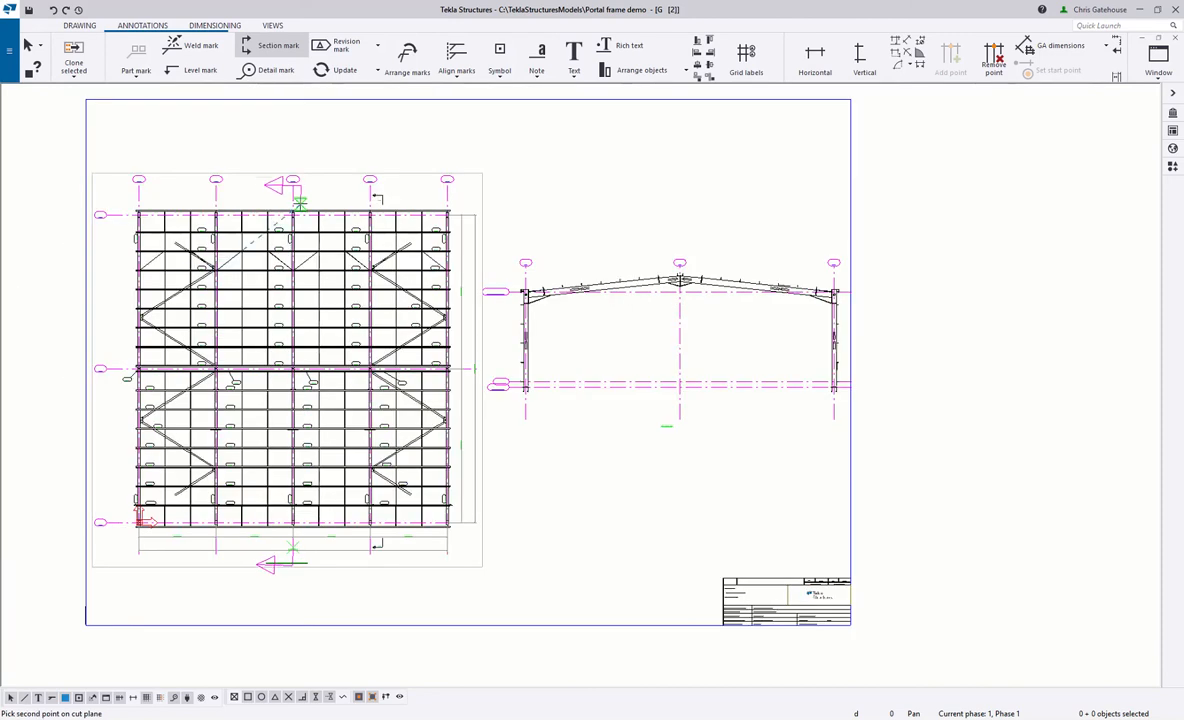
click(292, 181)
scroll(272, 178, up, 3)
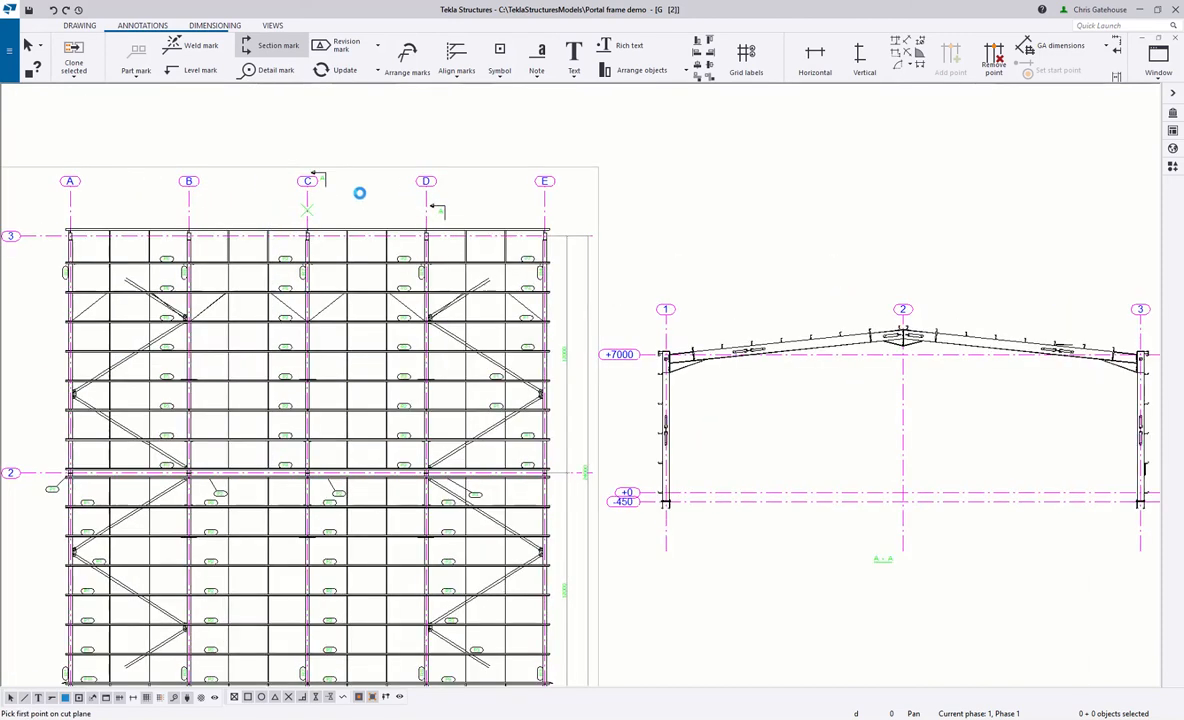
Add another section mark along grid B, looking towards grid A, and end the section mark command.
scroll(338, 189, down, 3)
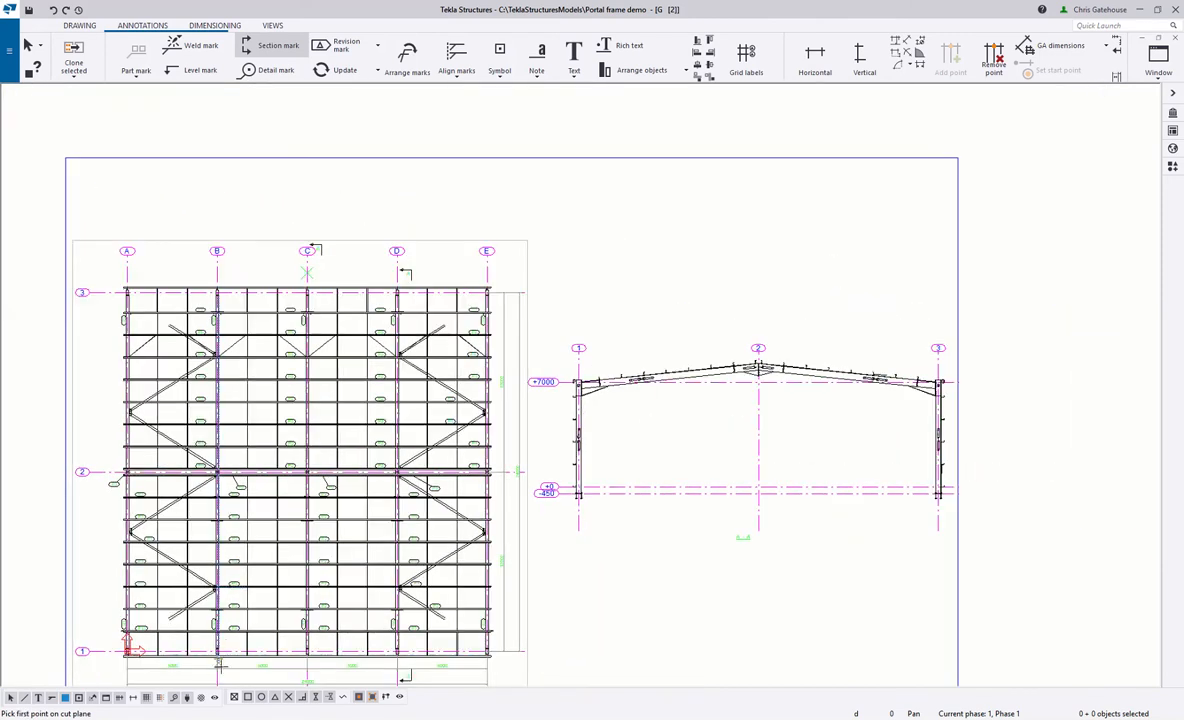
click(217, 668)
click(217, 258)
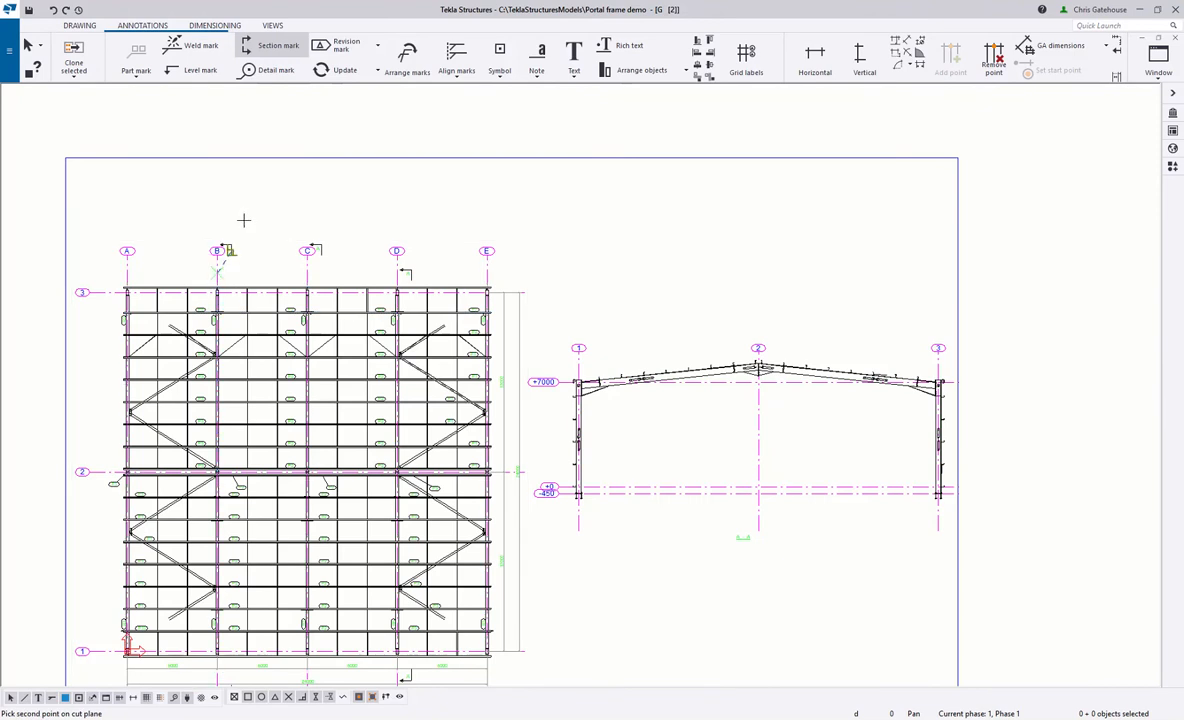
right_click(247, 222)
click(254, 232)
Move both ends of the section marks on grids B and C closer to the plan, level with the grid D mark.
click(231, 251)
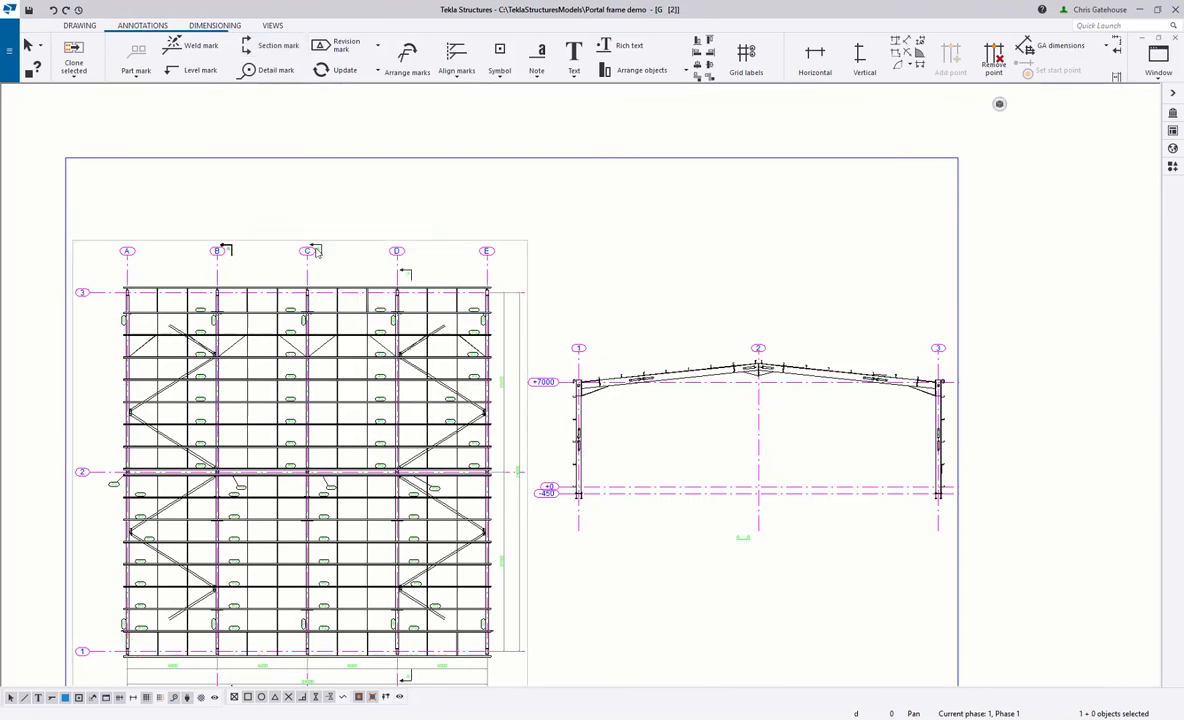
drag(317, 269, 317, 306)
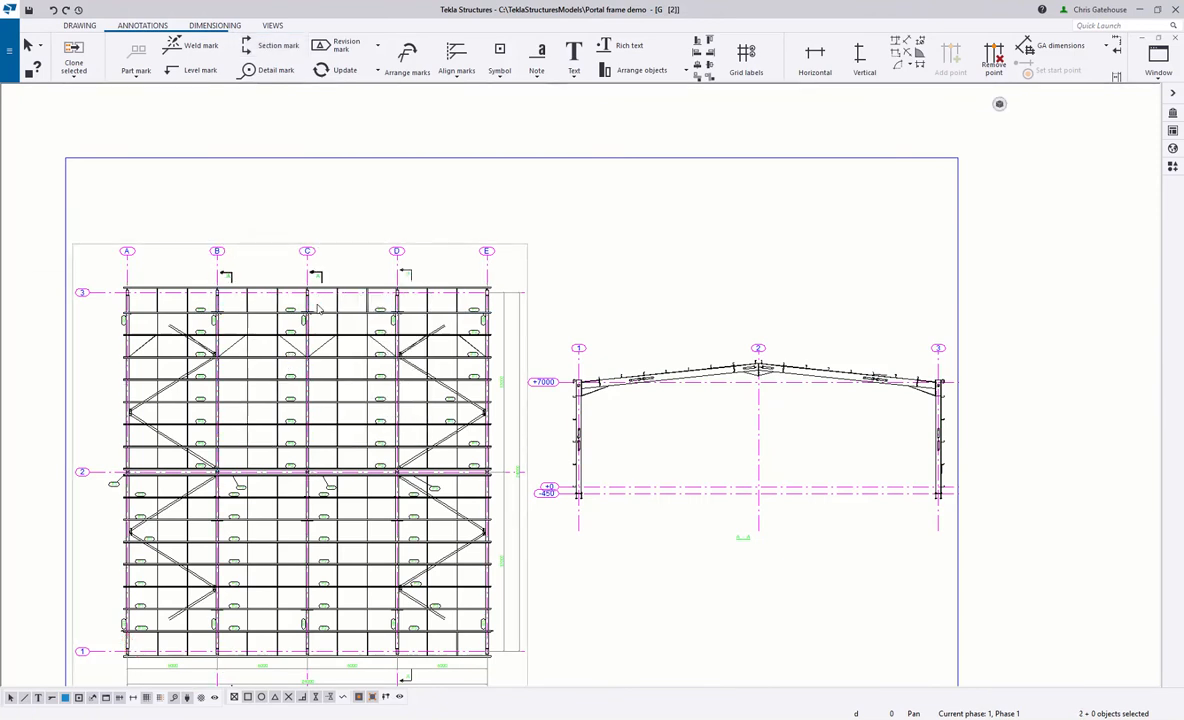
middle_drag(330, 308, 337, 135)
scroll(331, 529, up, 4)
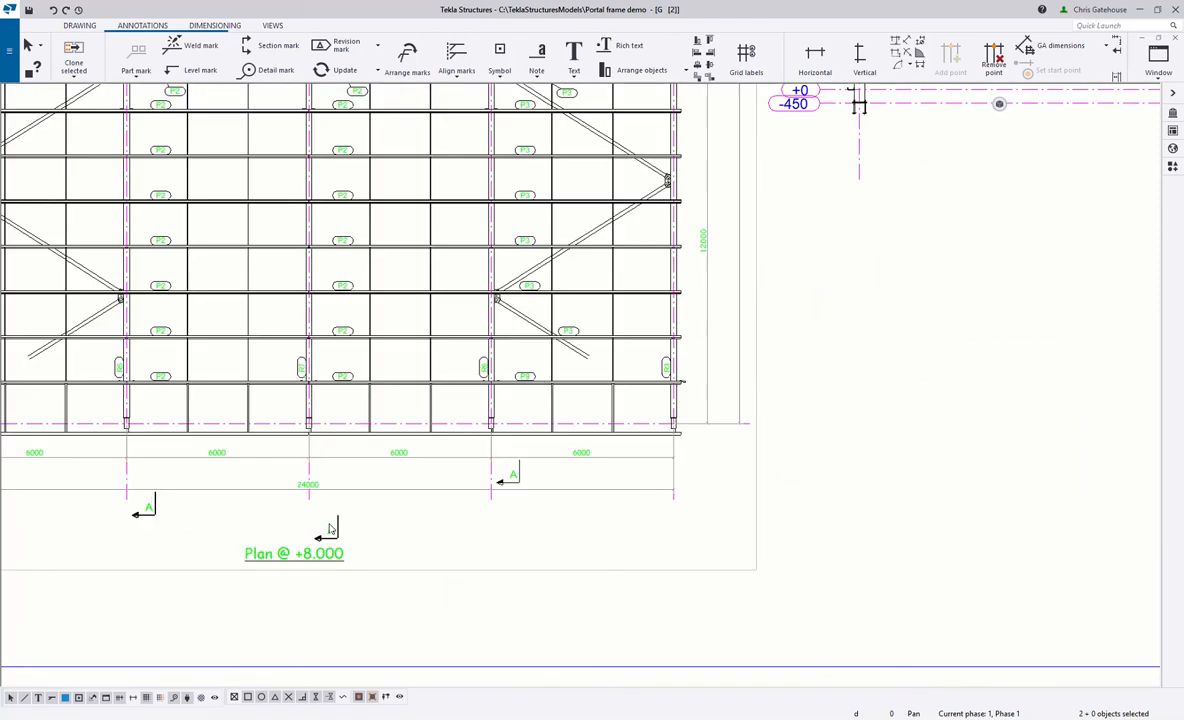
drag(334, 490, 338, 475)
Move the overall 24000 dimension line farther below the roof plan and tidy the section marks next to it.
click(377, 499)
click(409, 490)
drag(409, 490, 396, 504)
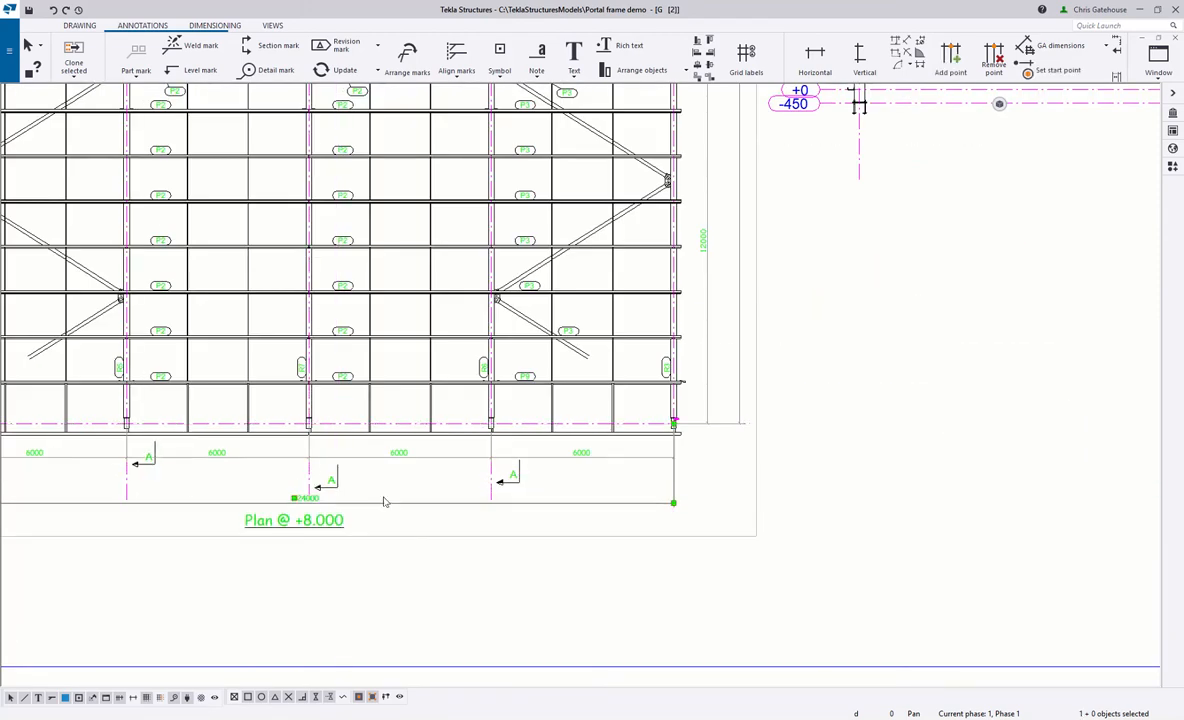
click(151, 470)
click(906, 481)
scroll(416, 437, down, 3)
scroll(416, 437, down, 1)
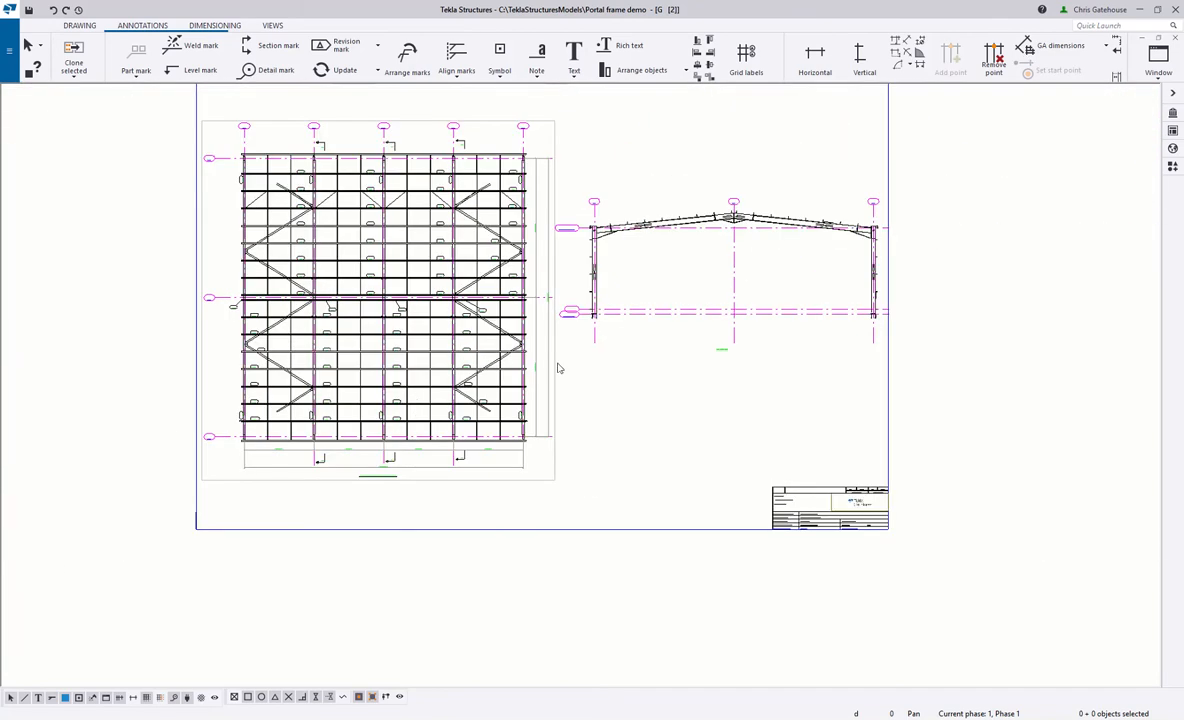
Close the roof plan drawing keeping its changes, and save the model.
click(1175, 38)
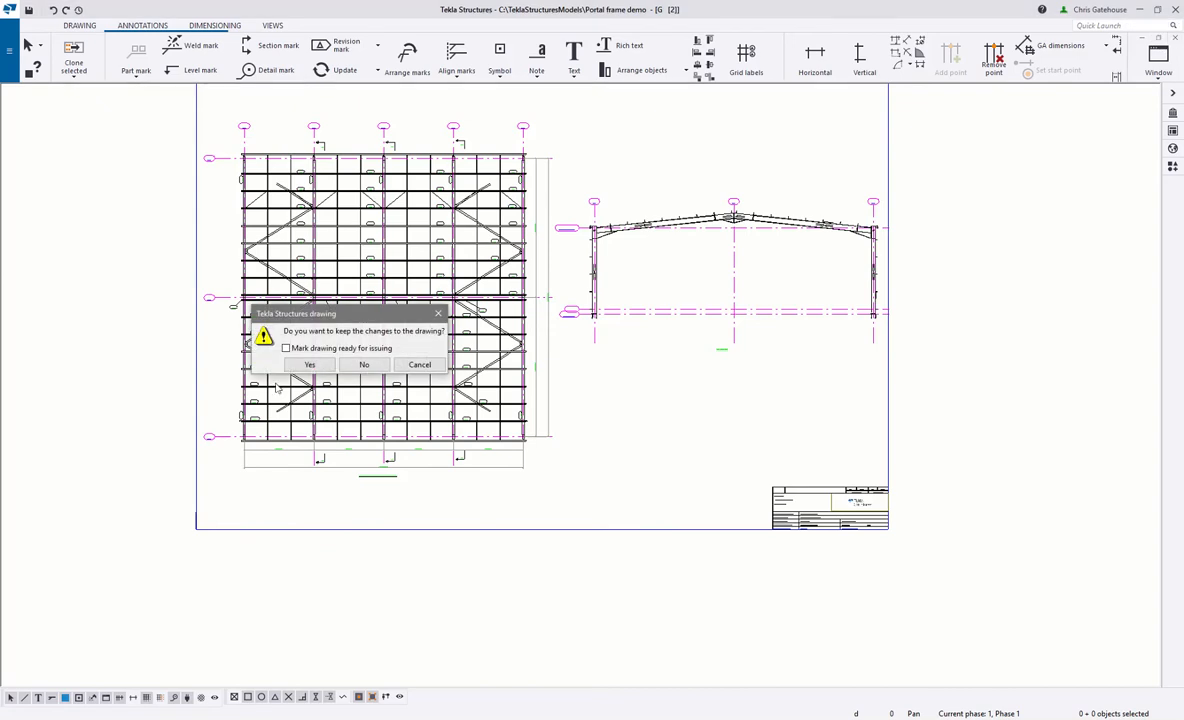
click(309, 364)
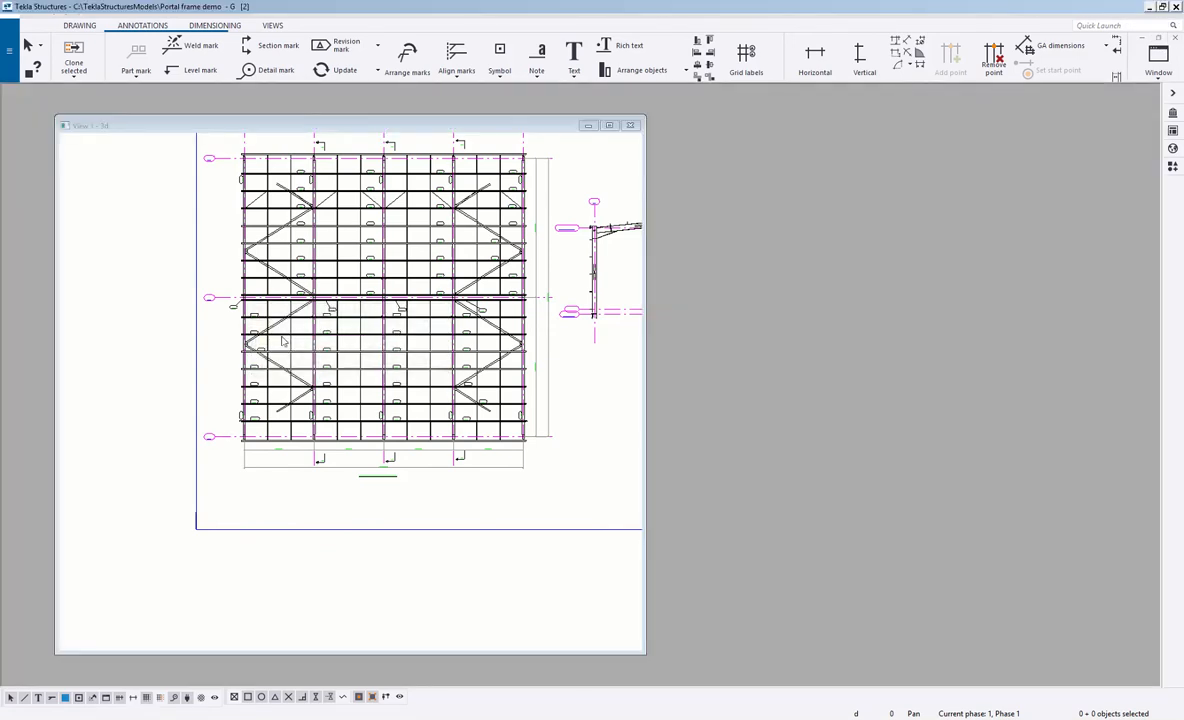
scroll(484, 425, down, 5)
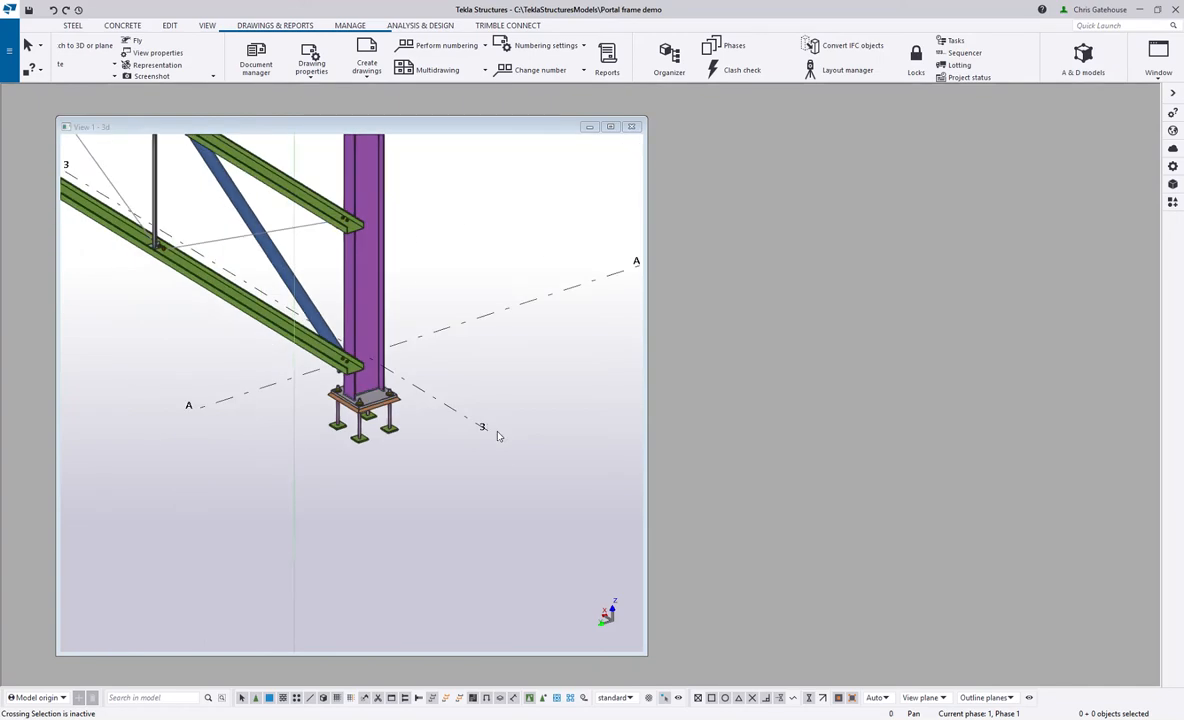
scroll(389, 461, down, 5)
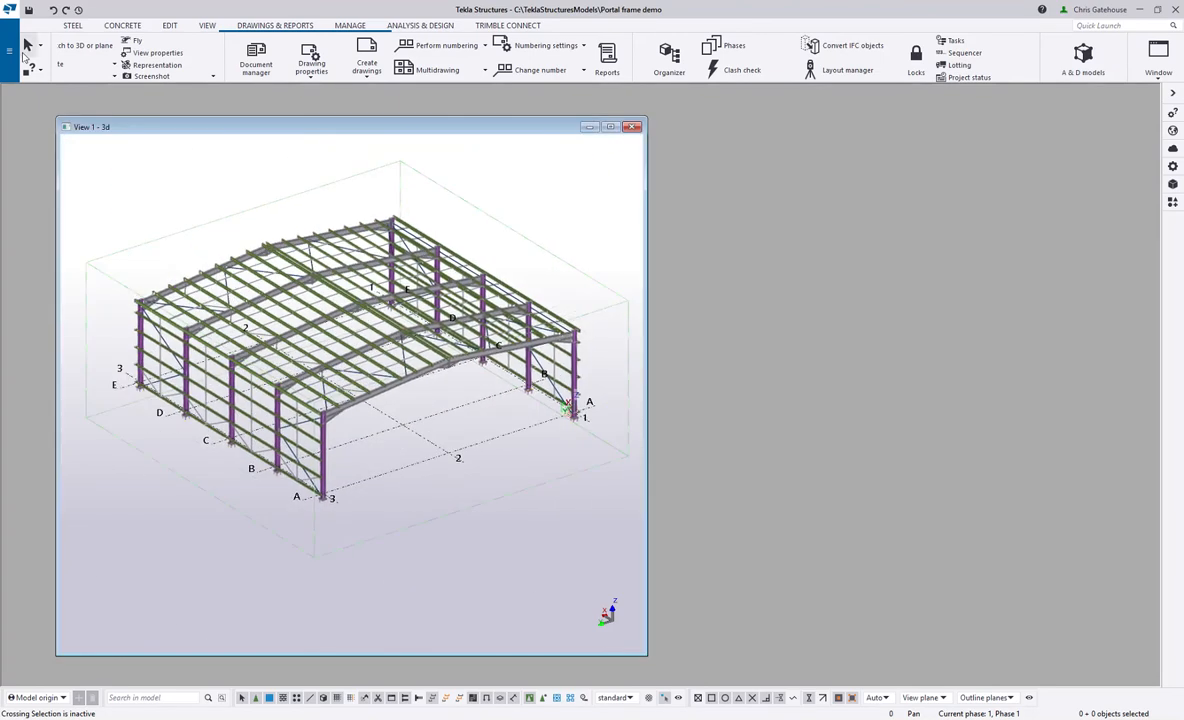
click(29, 9)
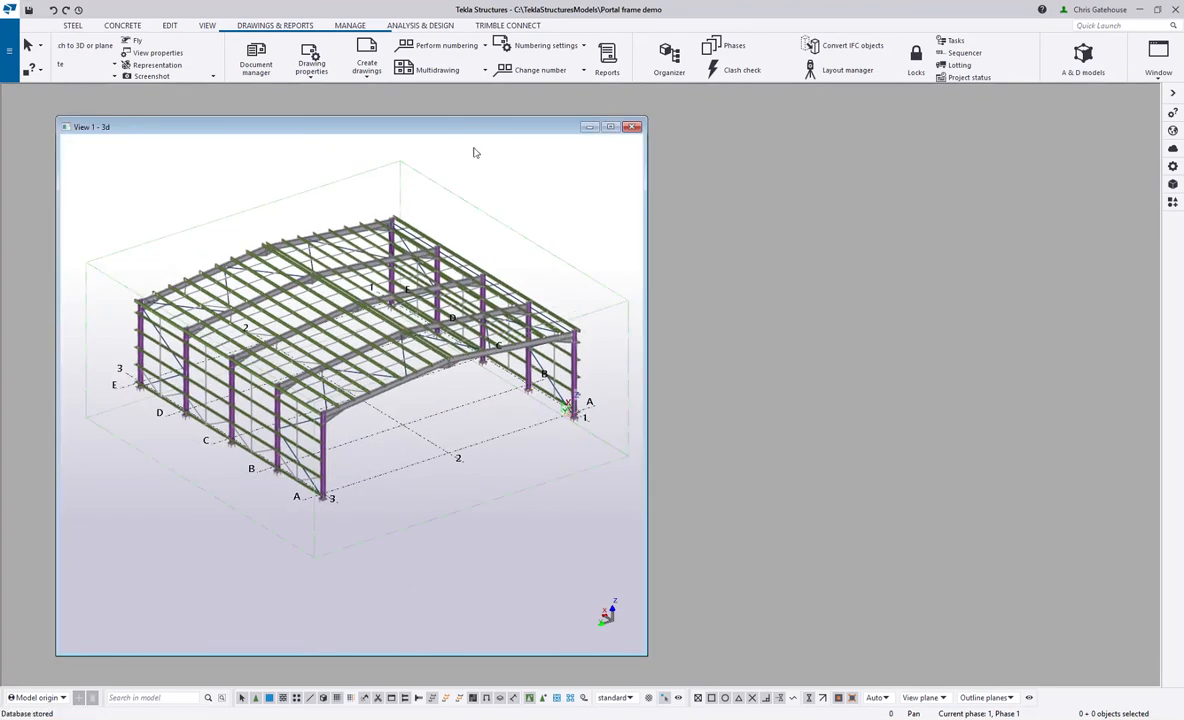
Open the object group selection filter and define a rule for parts whose Profile equals MET*.
click(464, 217)
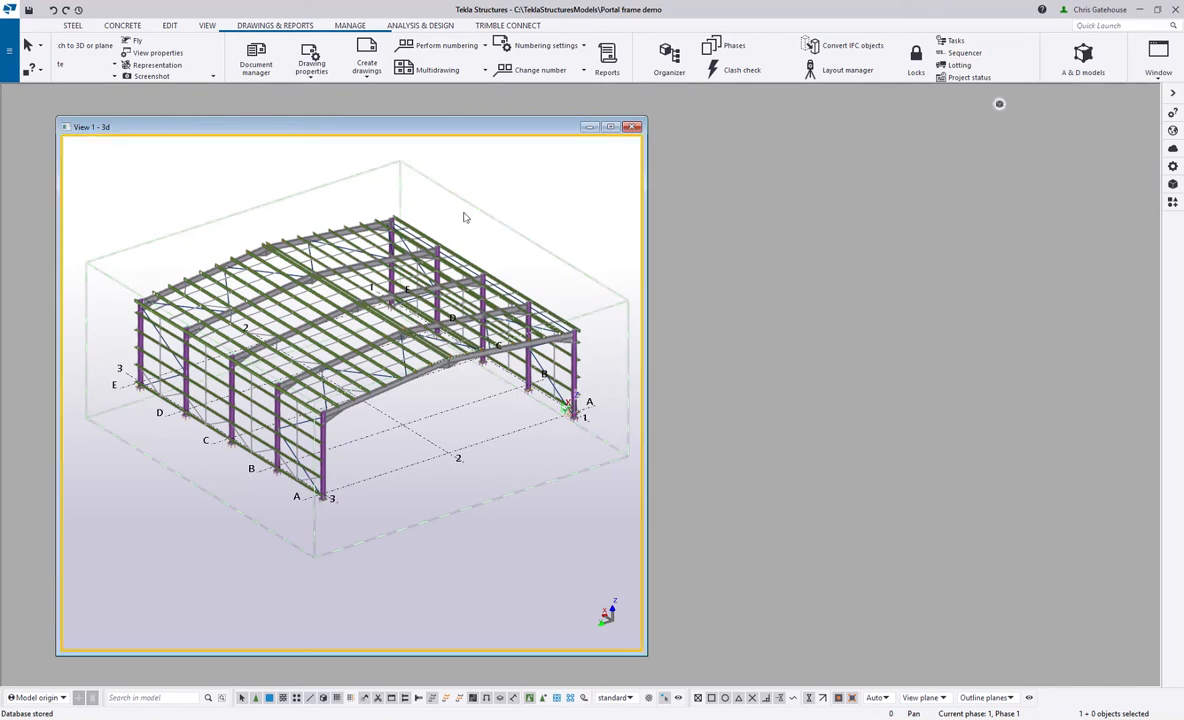
key(ctrl+g)
drag(375, 151, 964, 153)
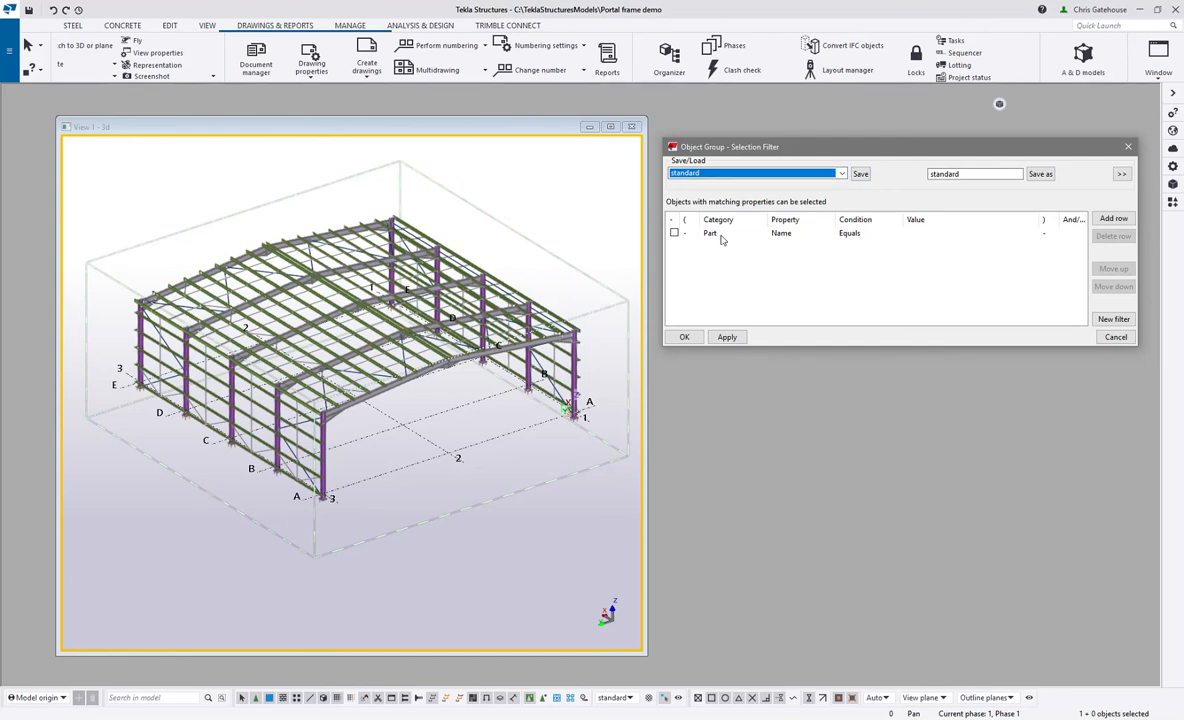
click(790, 235)
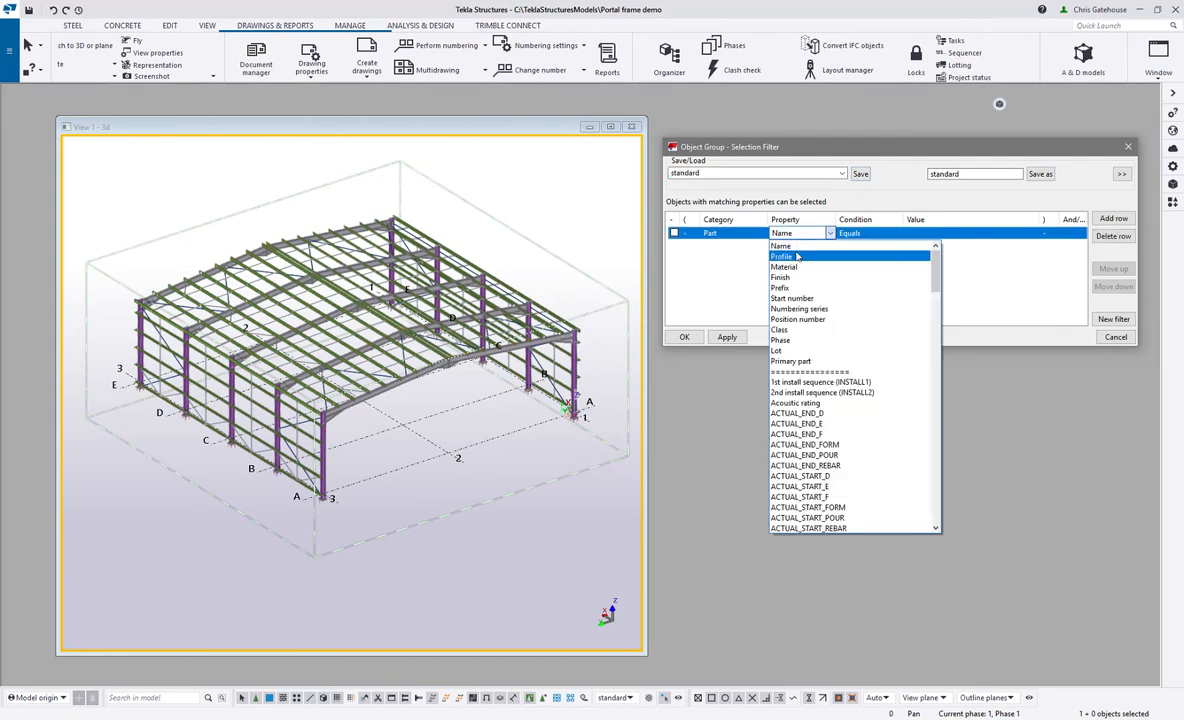
click(783, 256)
click(929, 235)
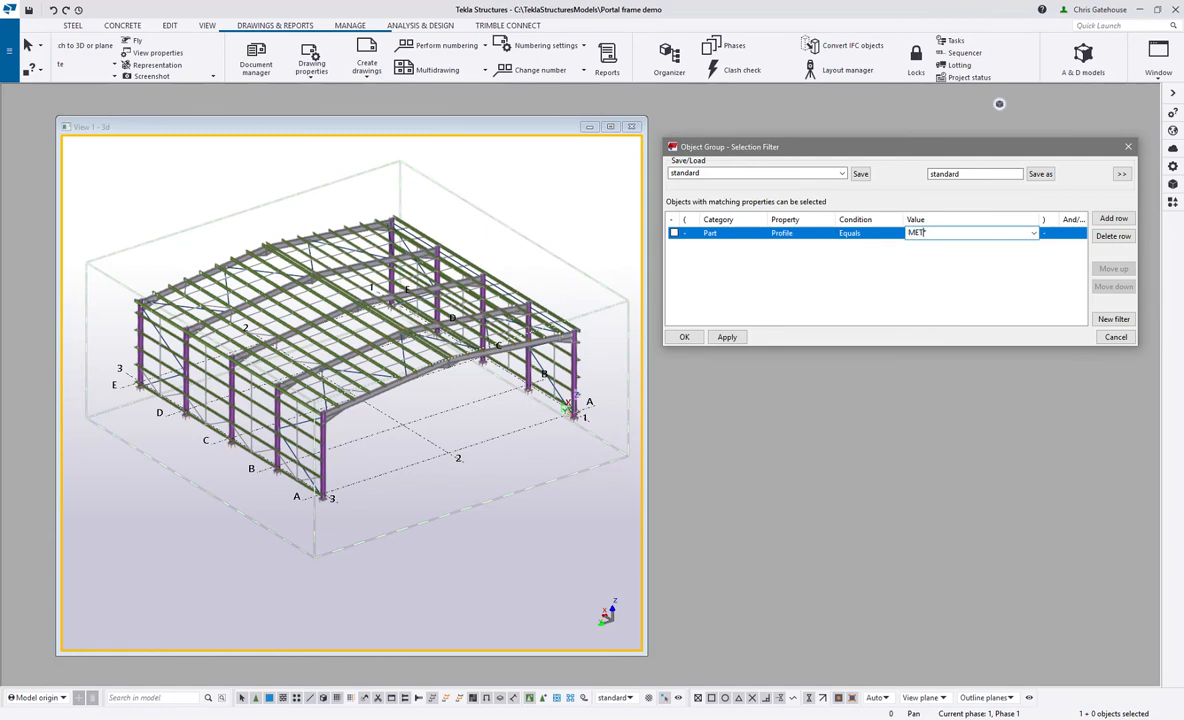
text(MET*)
Select a roof purlin and check its profile name in the part properties.
scroll(500, 318, up, 10)
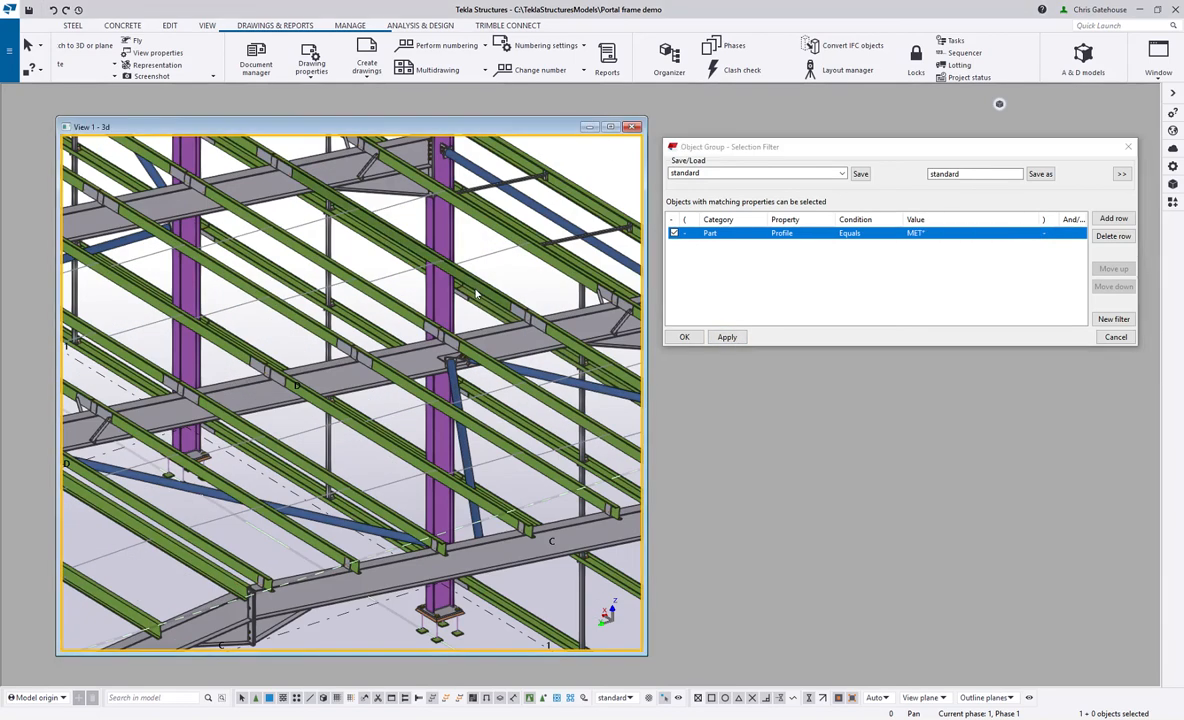
click(500, 316)
drag(941, 147, 942, 397)
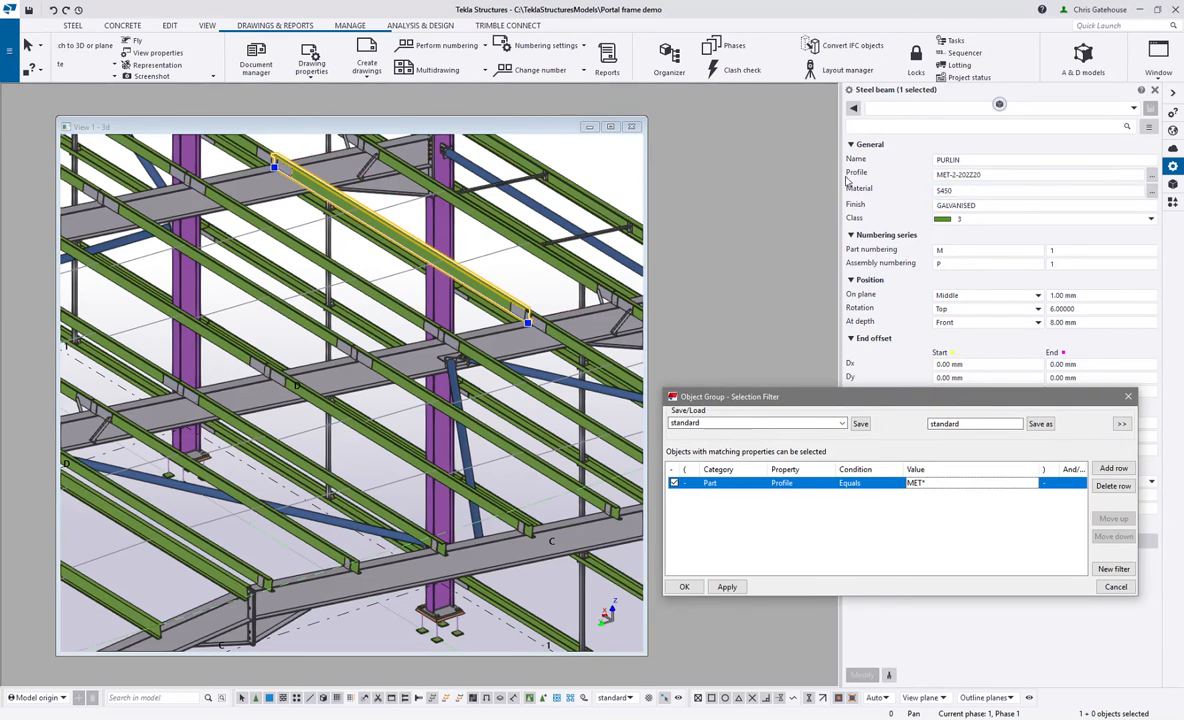
click(948, 176)
click(950, 175)
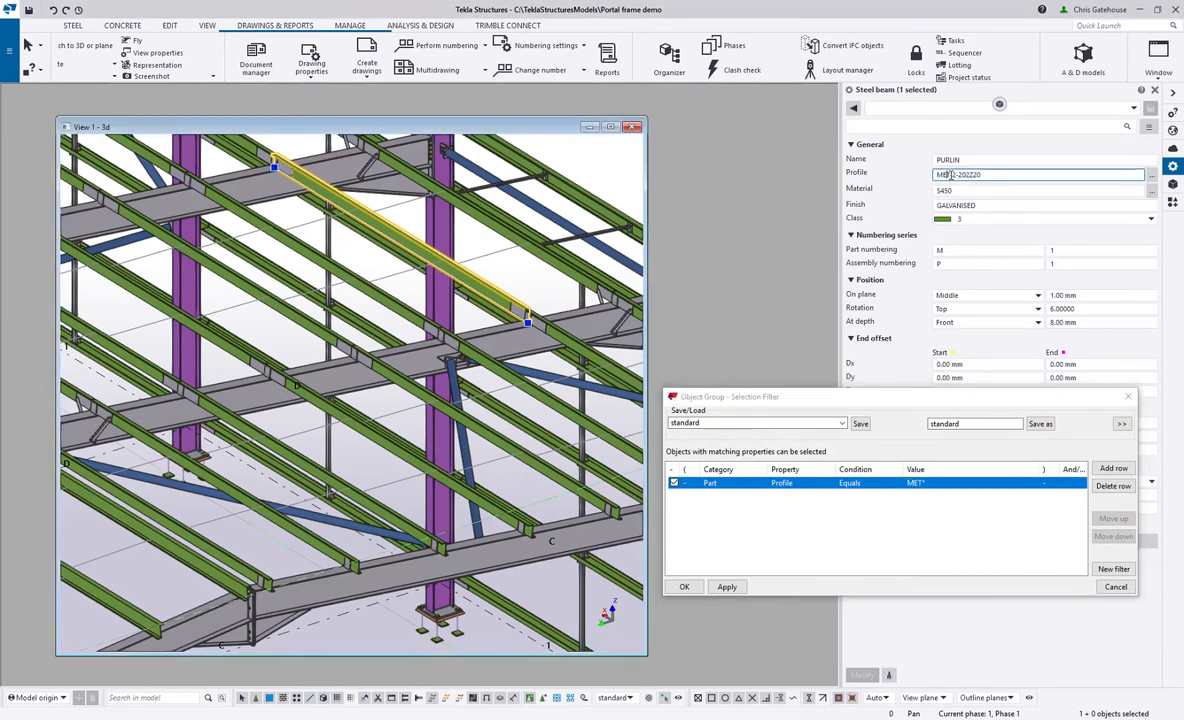
click(1156, 91)
Change the selection filter rule to parts whose Profile does not equal MET* and apply it.
scroll(465, 352, down, 5)
scroll(465, 352, down, 1)
drag(851, 403, 861, 248)
click(865, 328)
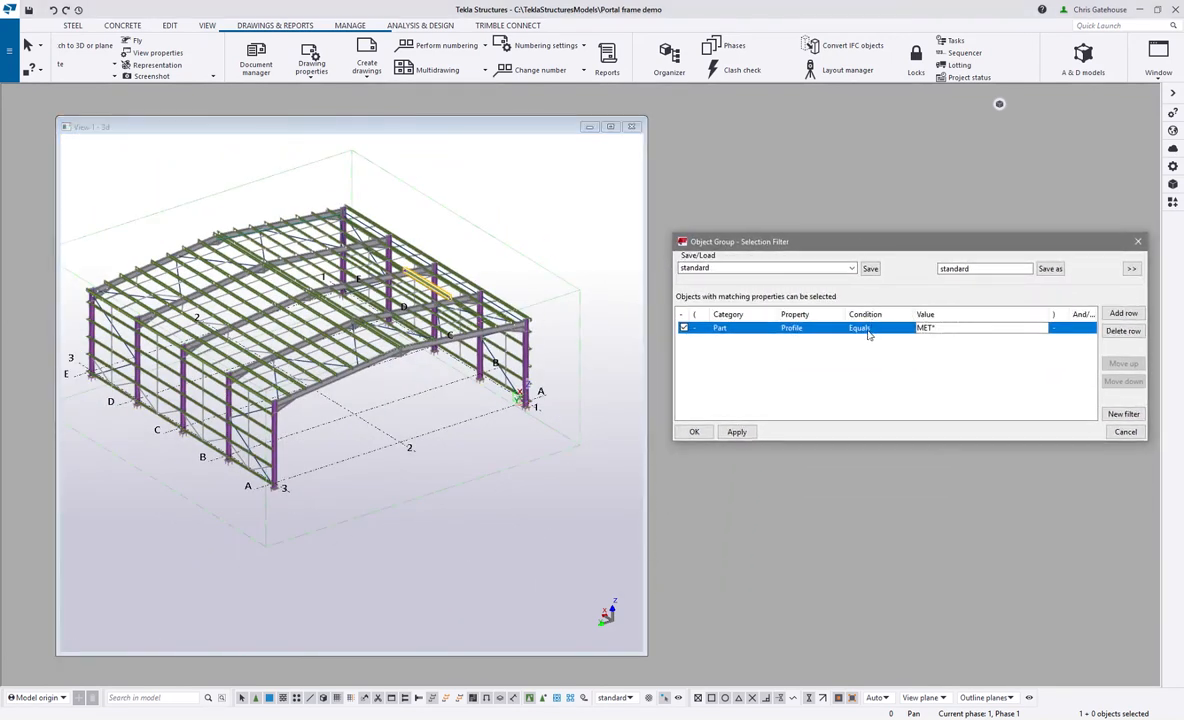
click(865, 328)
click(872, 352)
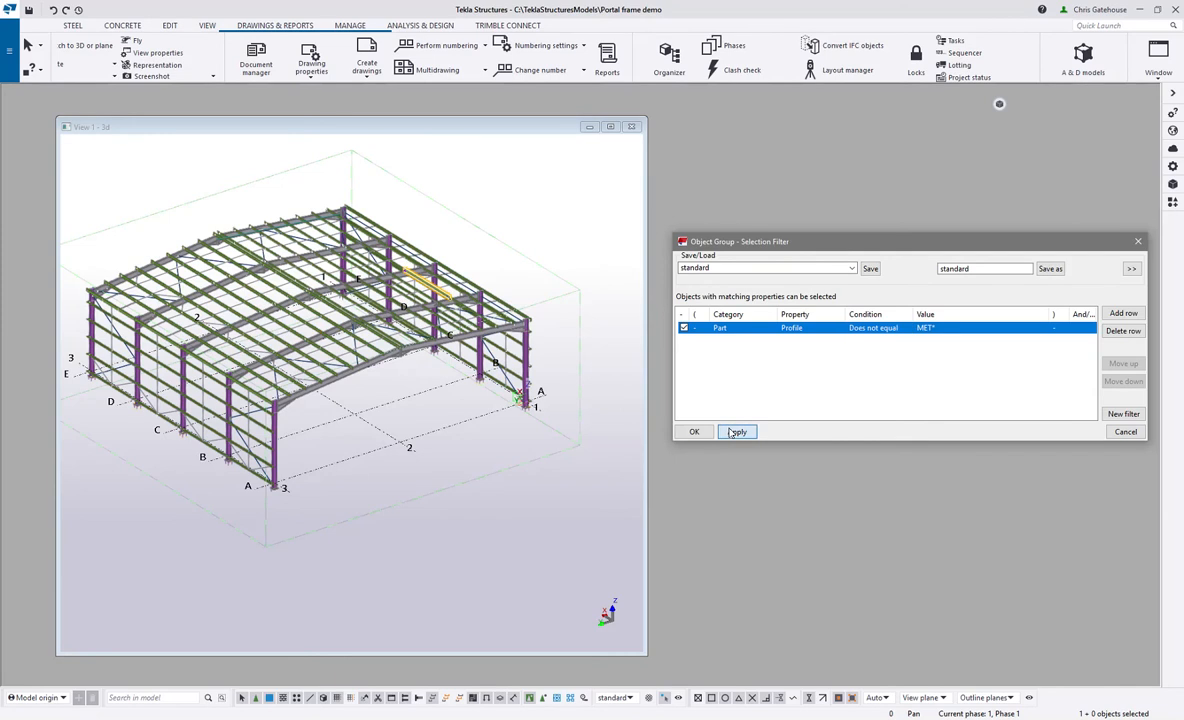
Try to select all parts with profiles other than MET* by enclosing the whole portal frame, and inspect the highlighted objects.
click(546, 254)
scroll(556, 542, down, 3)
drag(563, 558, 487, 655)
drag(585, 540, 175, 262)
scroll(368, 455, up, 6)
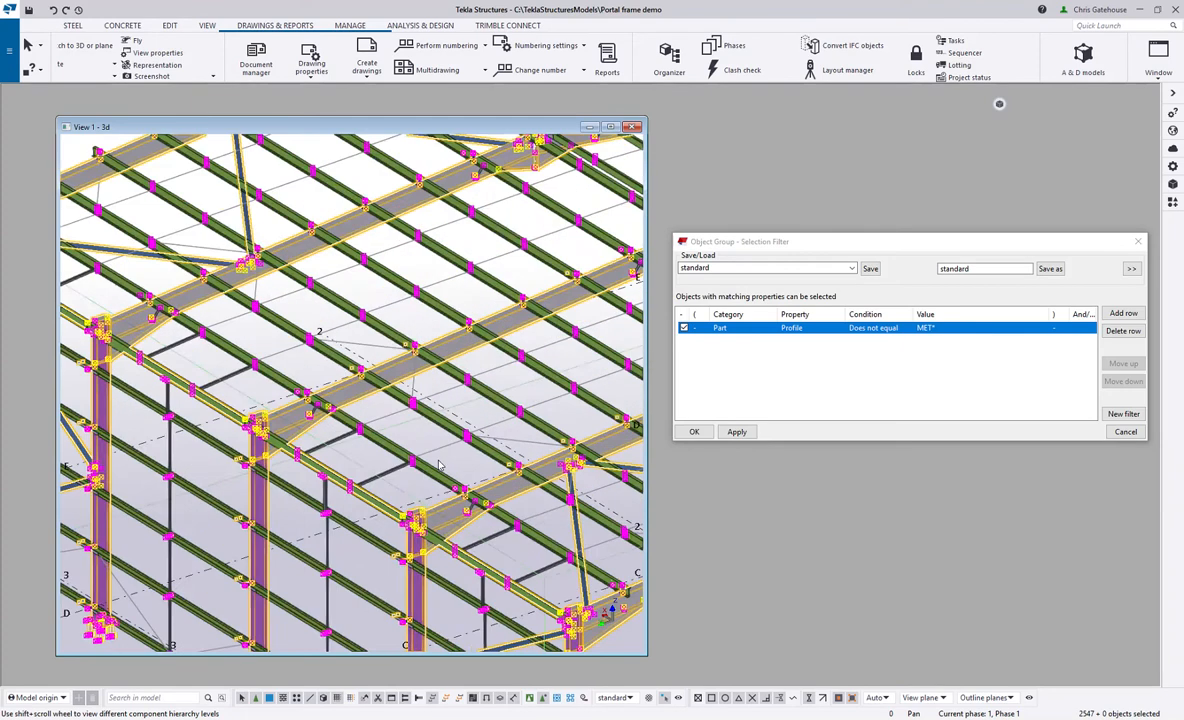
scroll(344, 441, down, 8)
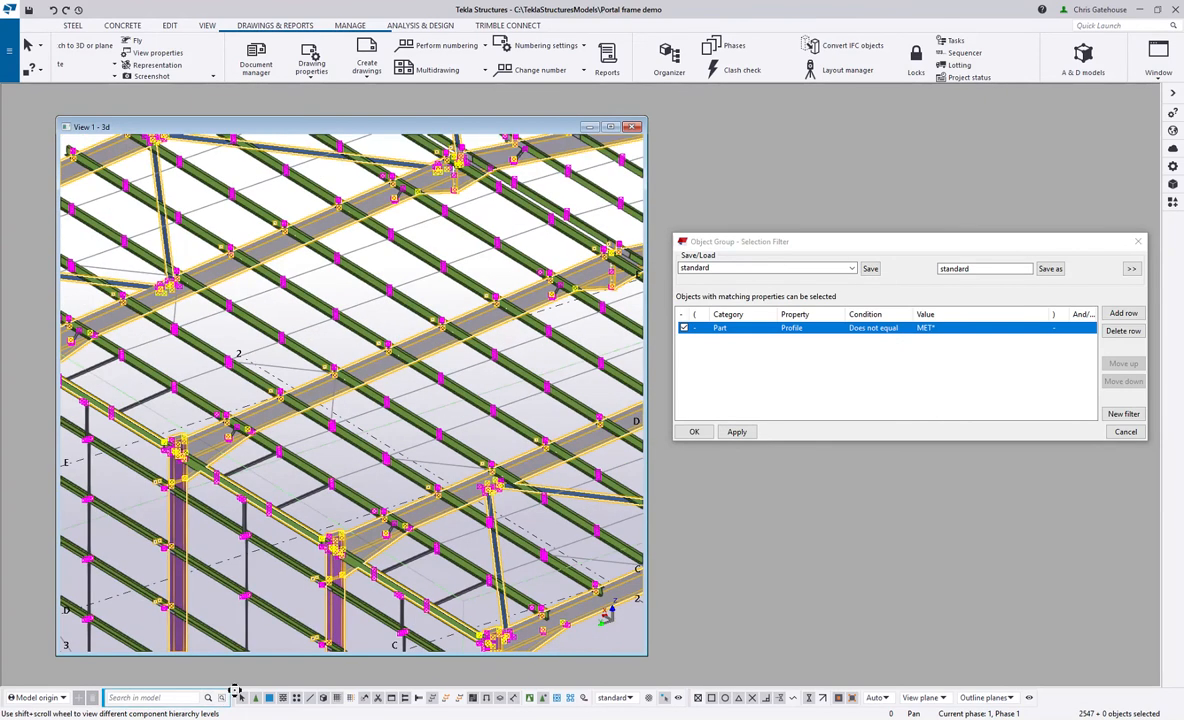
Restrict selection to parts only and select the whole portal frame through the filter, leaving out the MET* purlins and rails.
double_click(269, 700)
scroll(322, 340, down, 7)
drag(539, 532, 276, 258)
scroll(334, 366, up, 8)
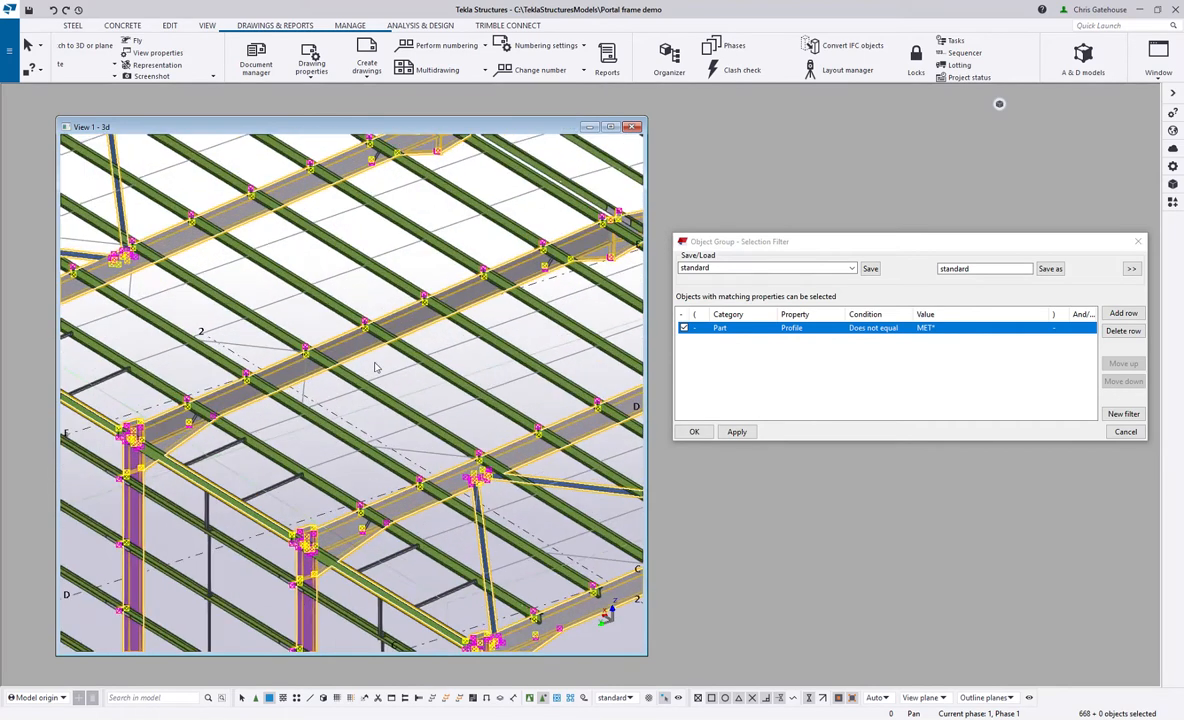
scroll(334, 366, down, 8)
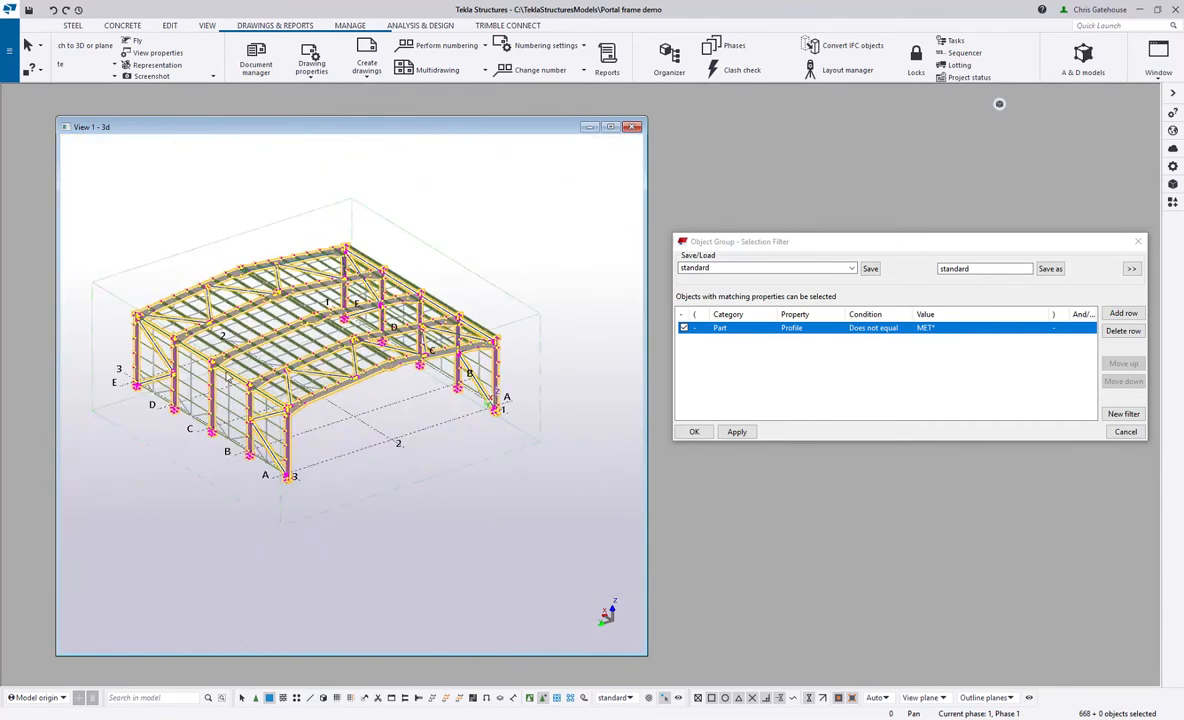
click(542, 551)
drag(542, 551, 58, 186)
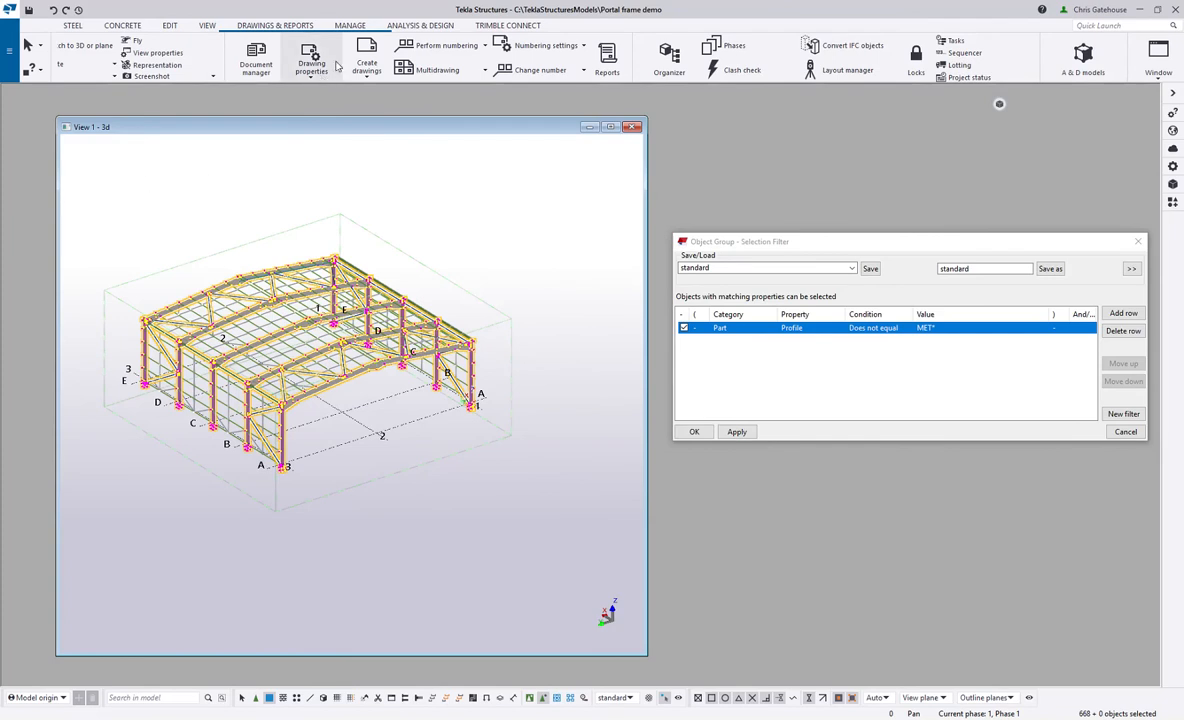
Create STYLE5 fabrication drawings excluding single parts on assembly drawings for the selected parts, and close the drawing catalog and selection filter.
click(361, 53)
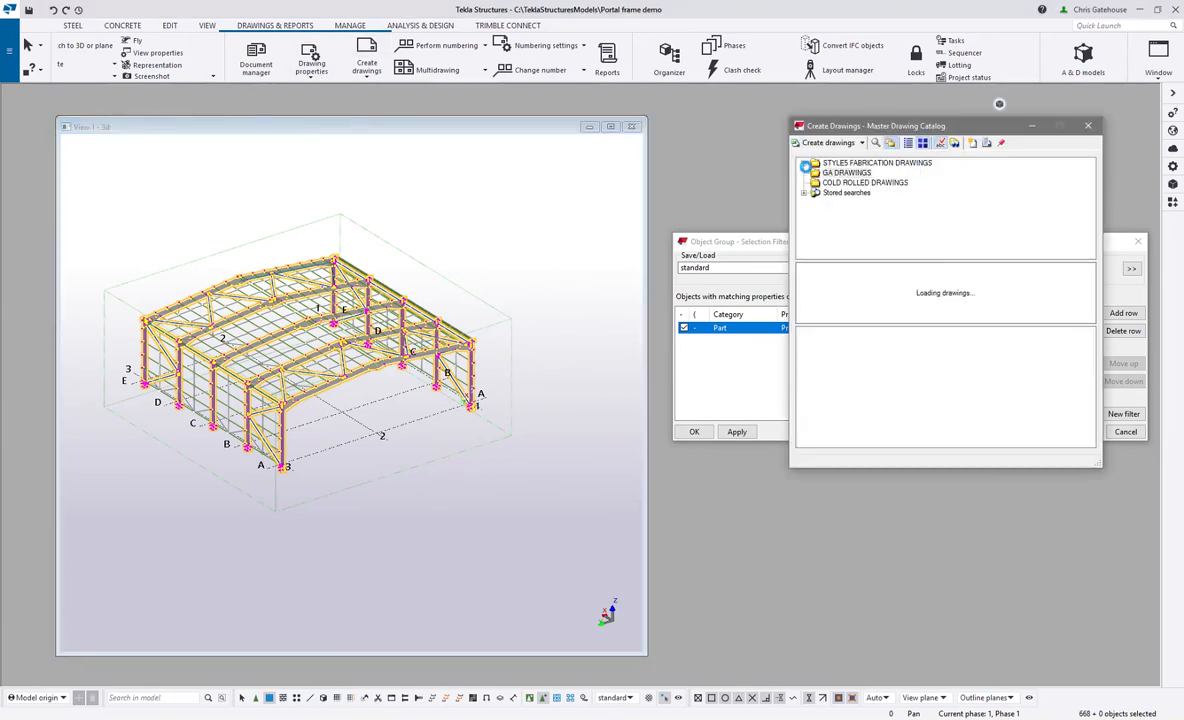
click(803, 163)
click(843, 184)
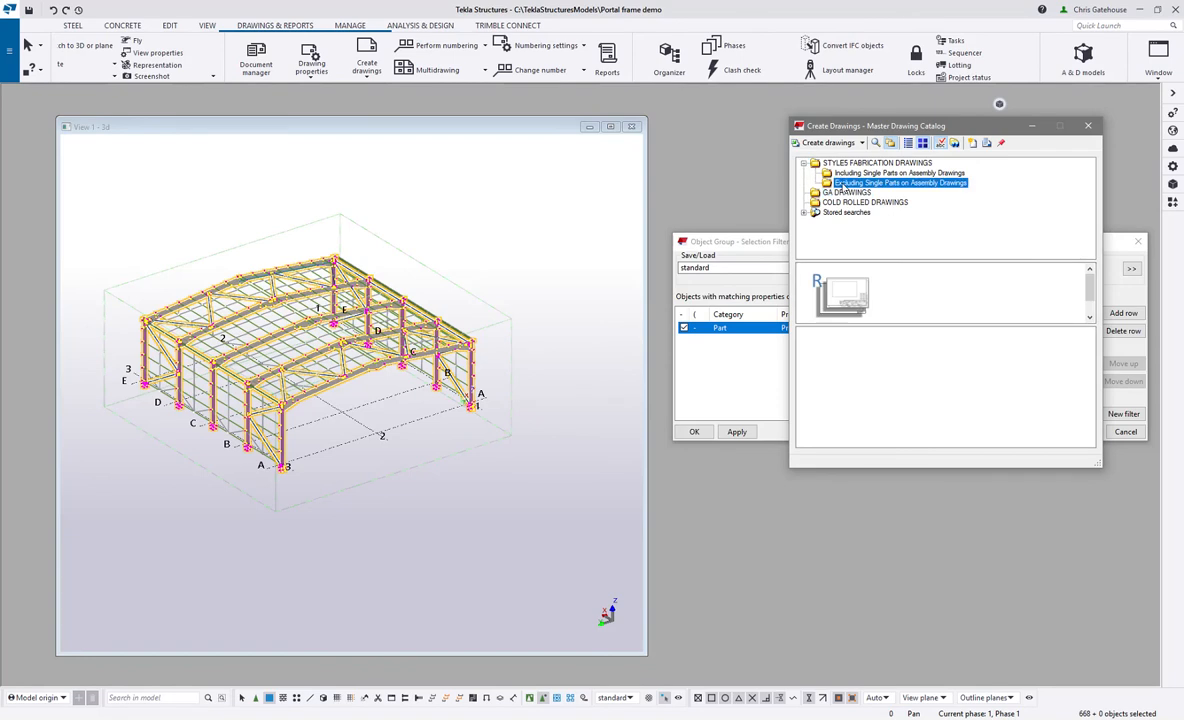
right_click(839, 291)
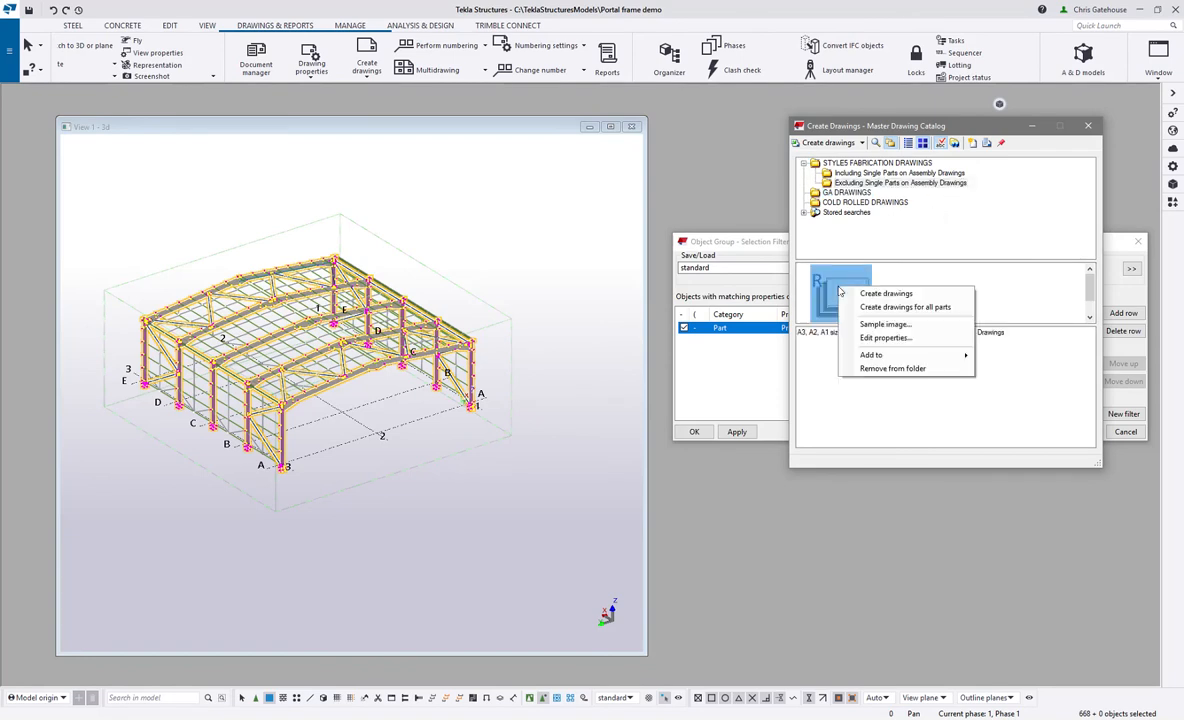
click(886, 293)
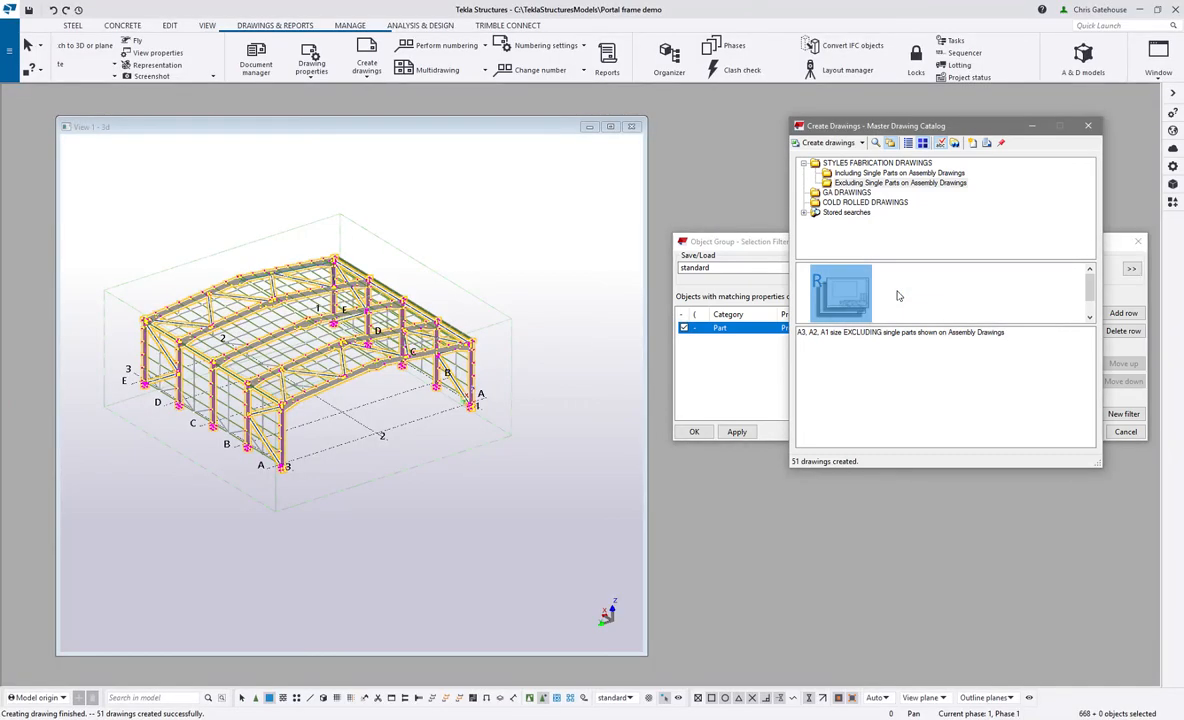
click(1088, 126)
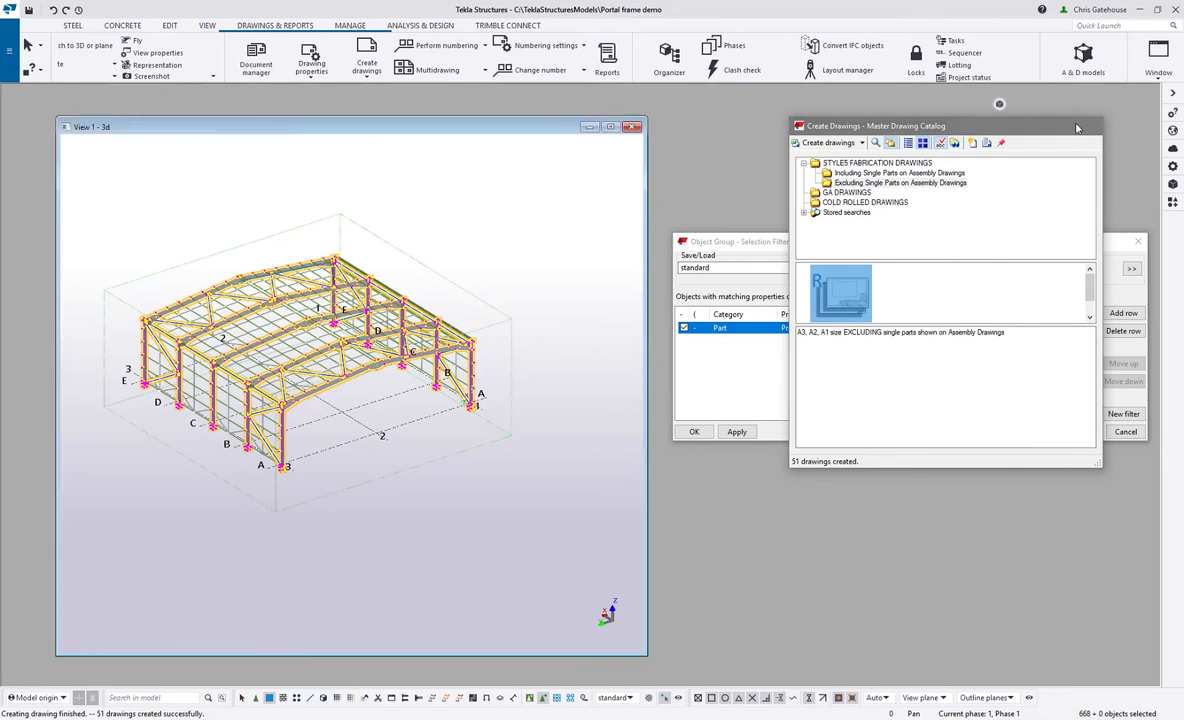
click(1138, 241)
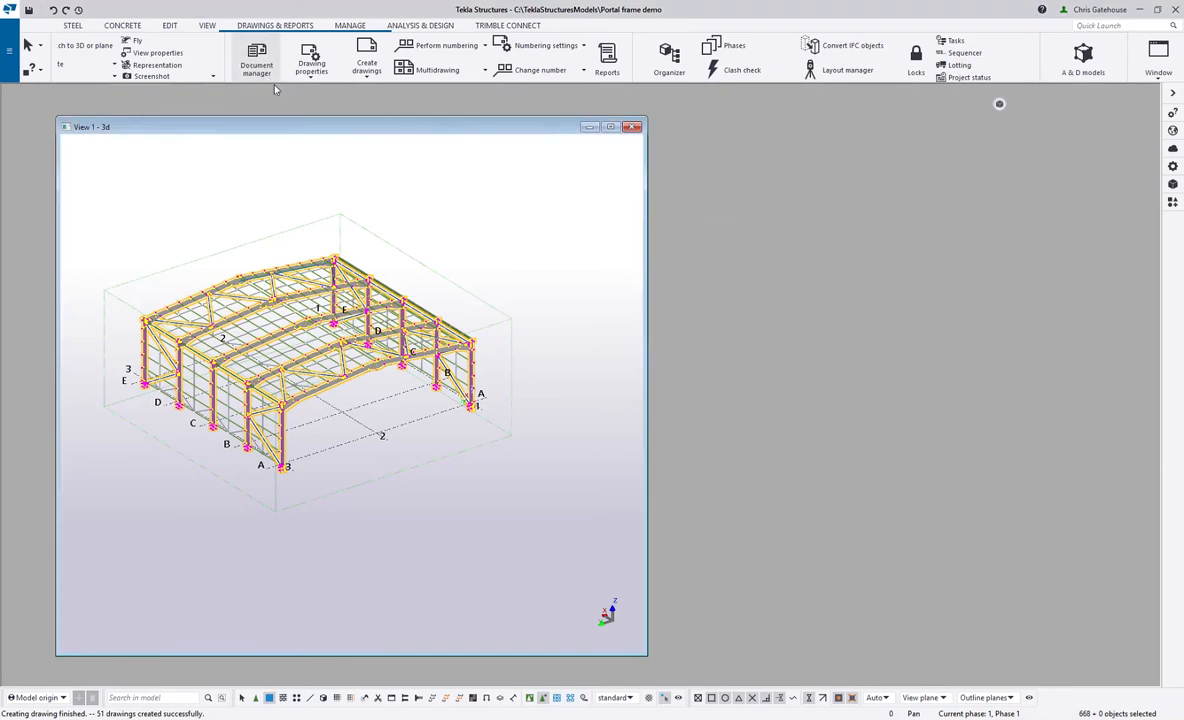
List the single-part drawings in the document manager, sorted by mark.
click(256, 60)
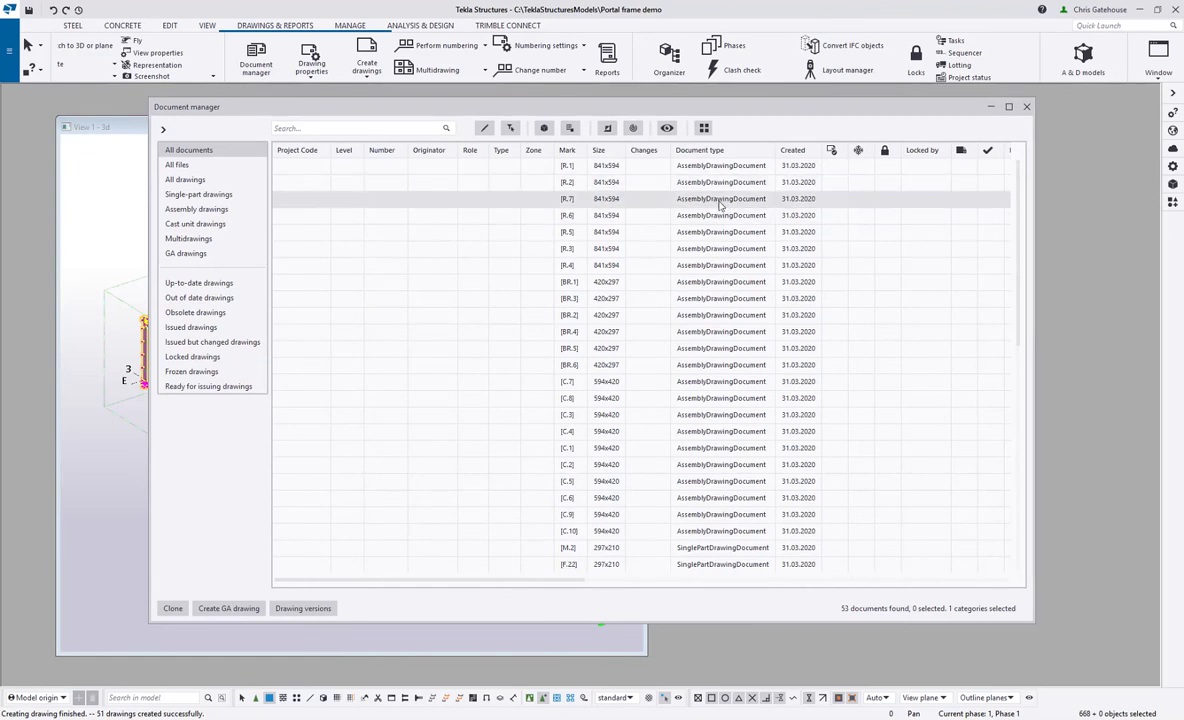
click(228, 195)
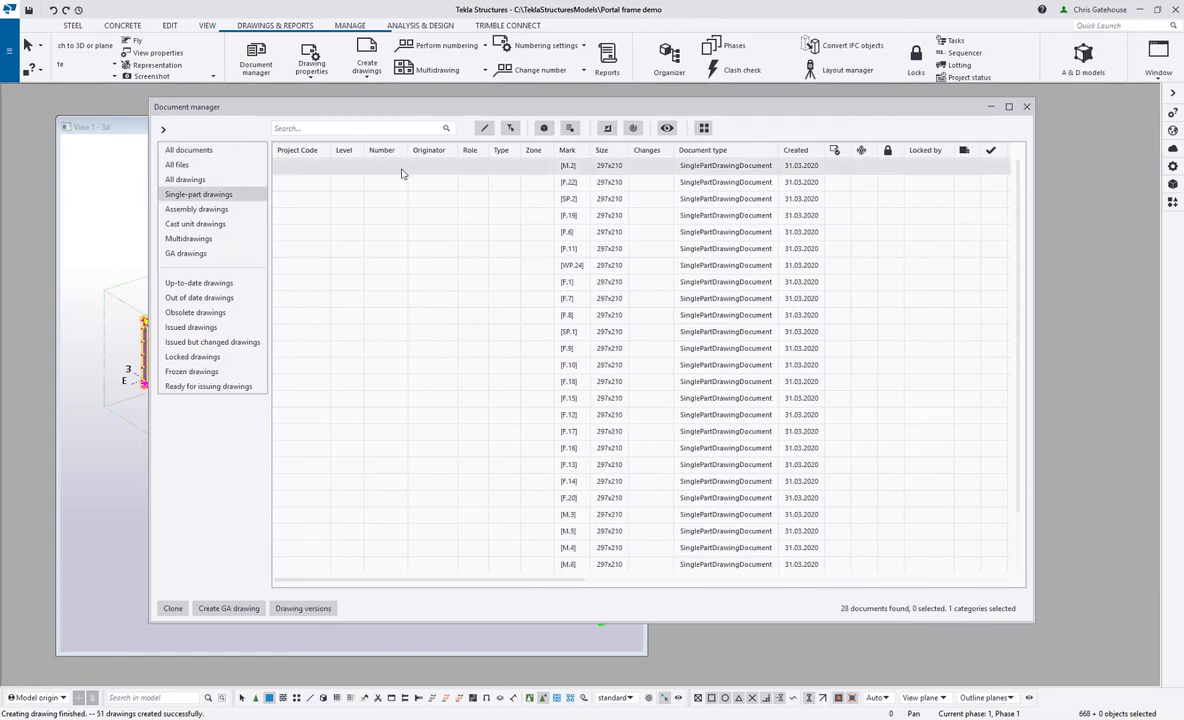
drag(638, 101, 634, 365)
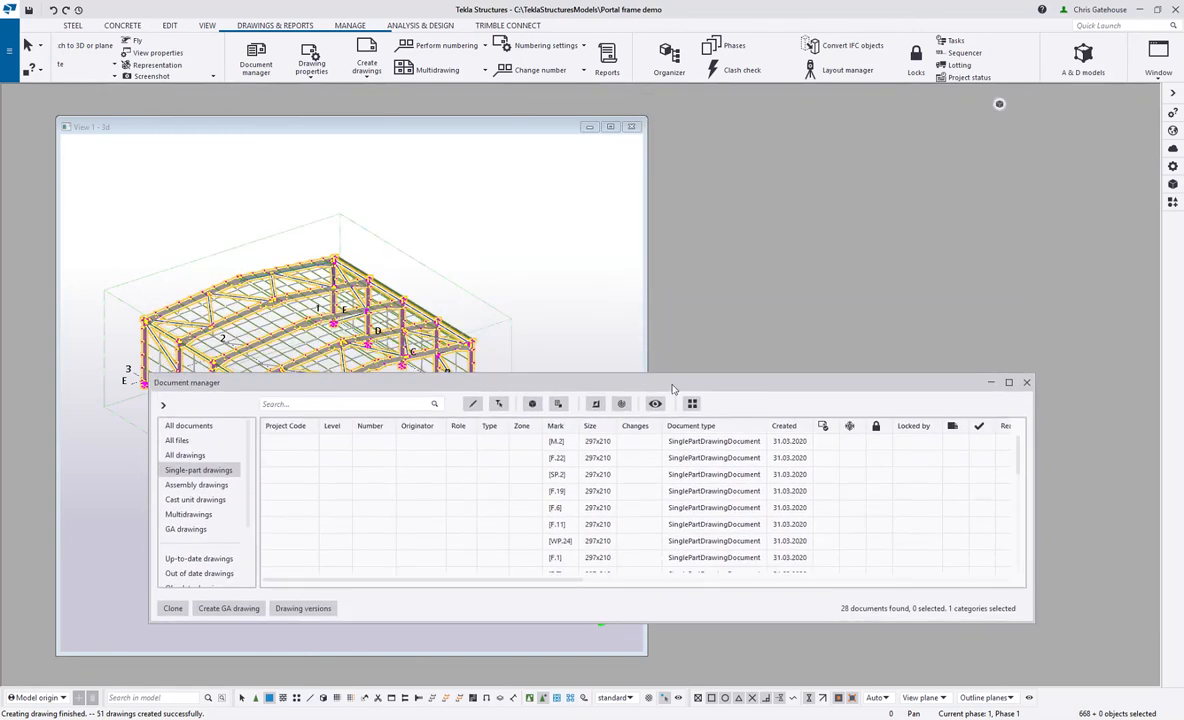
click(555, 425)
drag(769, 384, 811, 412)
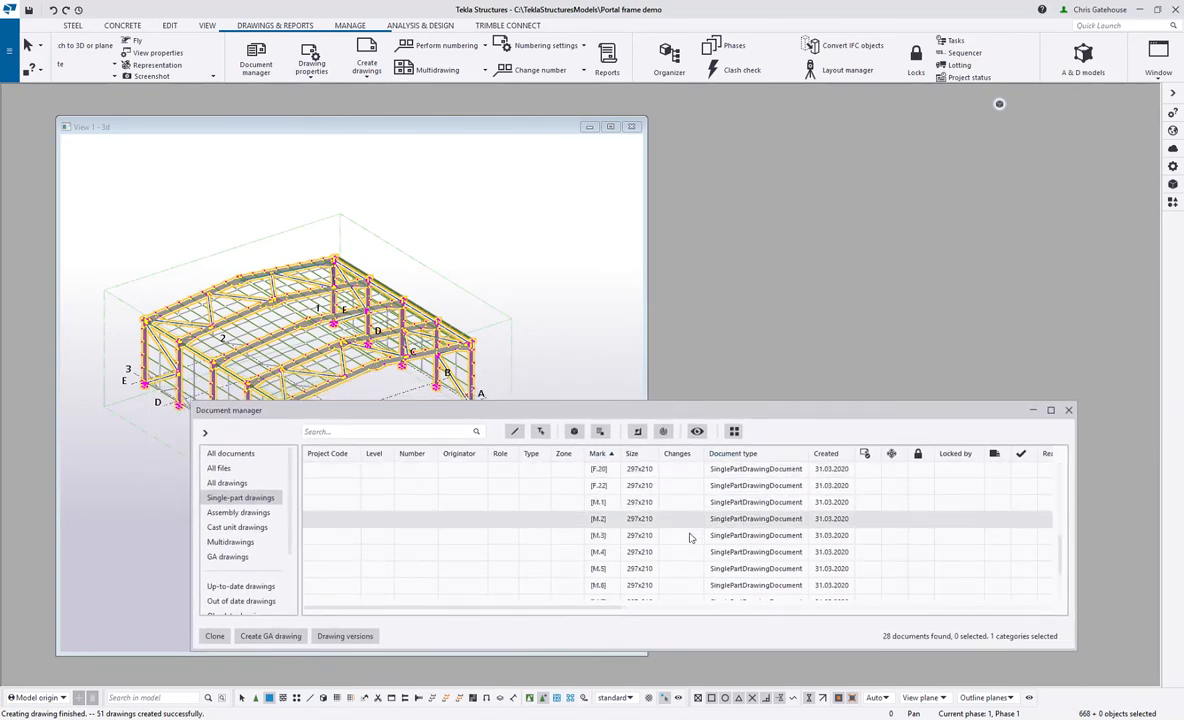
Open the baseplate drawing F.1 and examine its allocation to assemblies table.
double_click(611, 468)
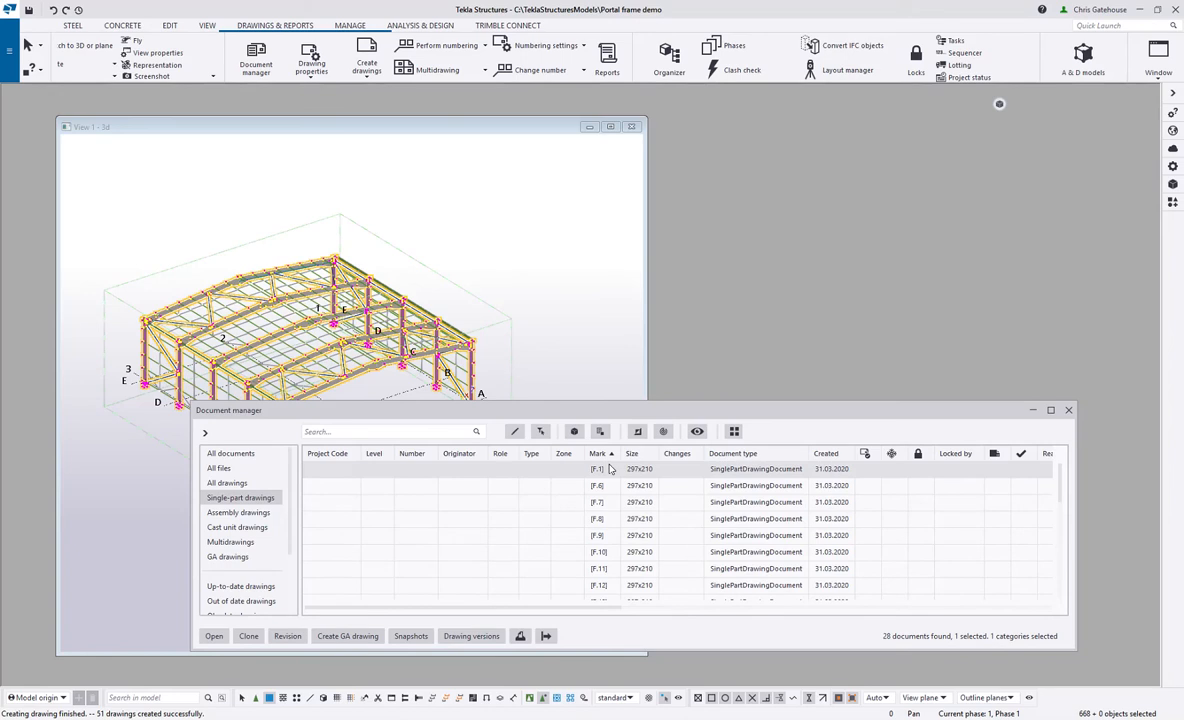
mouse_move(595, 410)
mouse_down()
mouse_move(581, 667)
mouse_move(585, 649)
mouse_up()
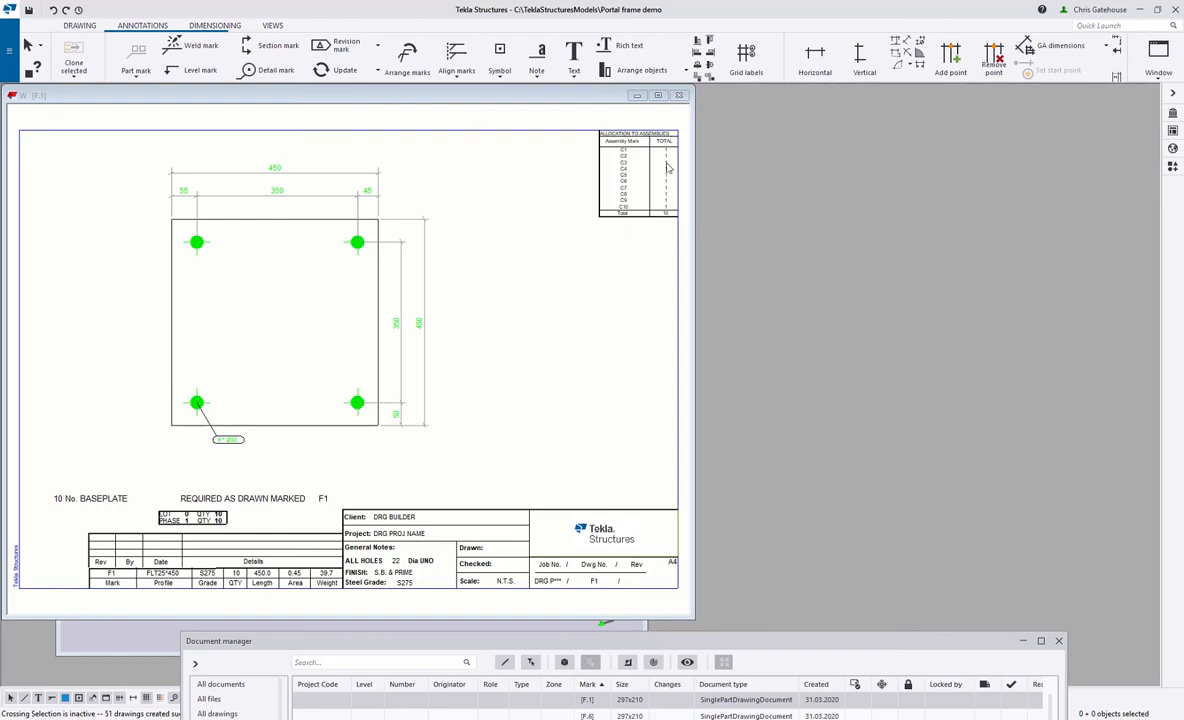
scroll(617, 157, up, 3)
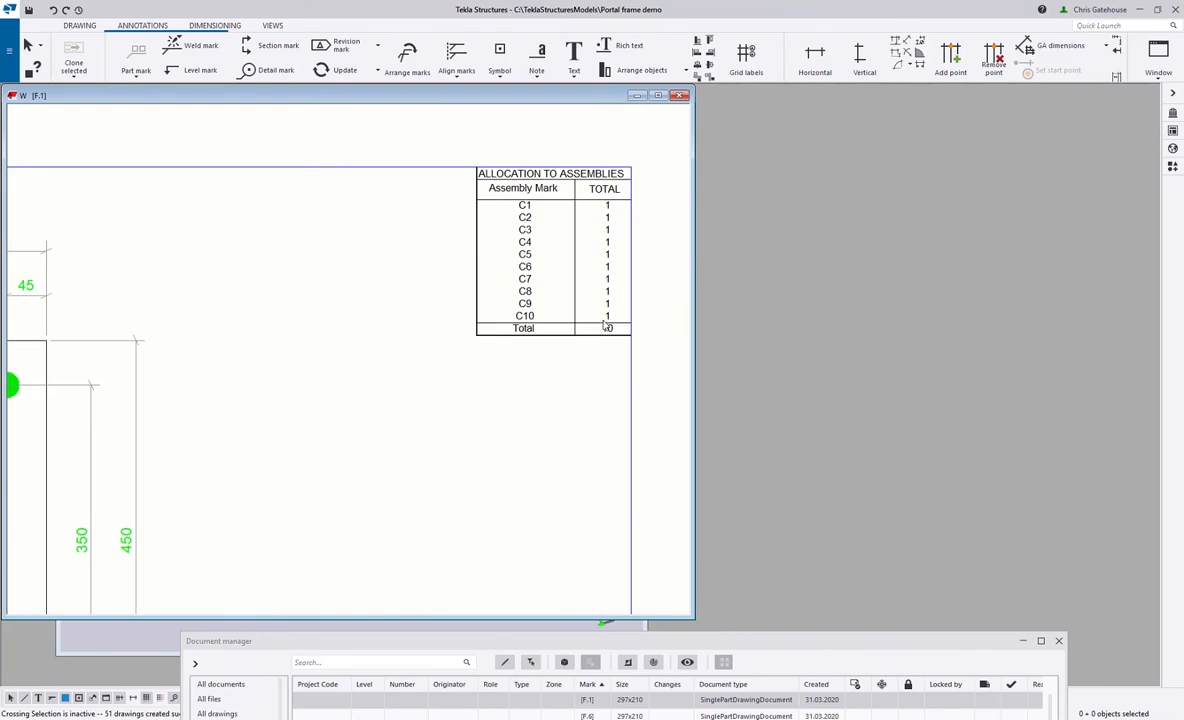
scroll(607, 320, down, 4)
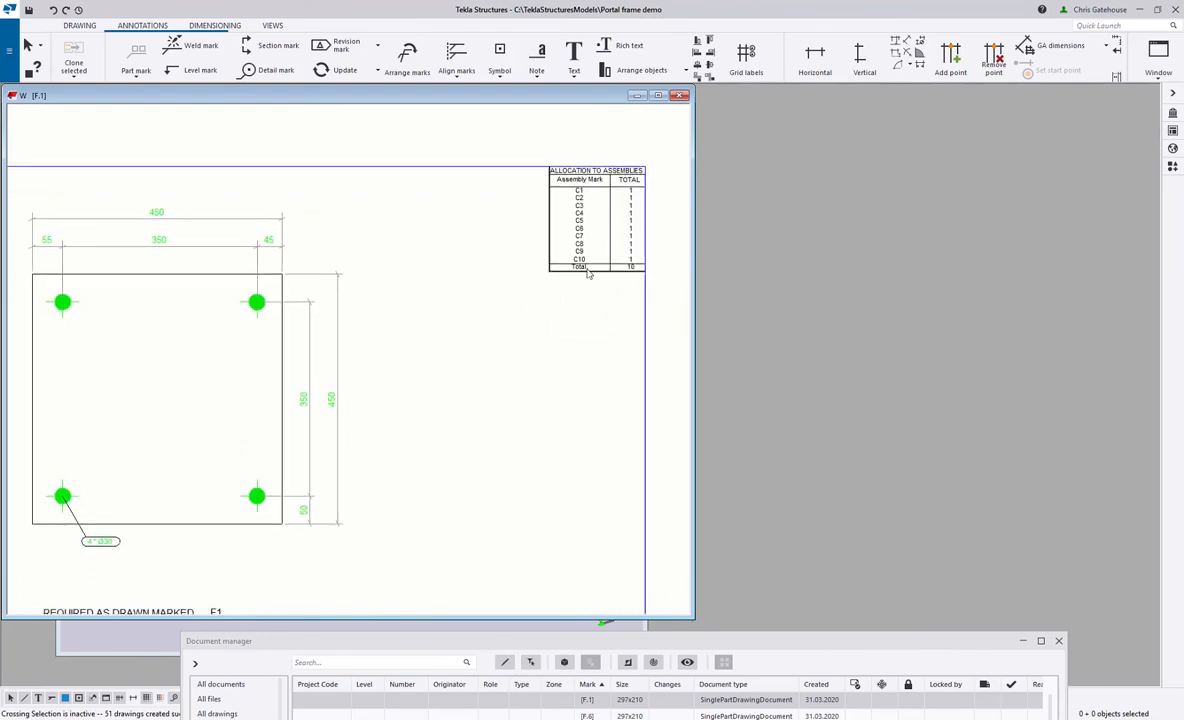
Open the haunch drawing F.6 and examine its dimensions and allocation to assemblies table.
drag(738, 652, 735, 428)
double_click(668, 492)
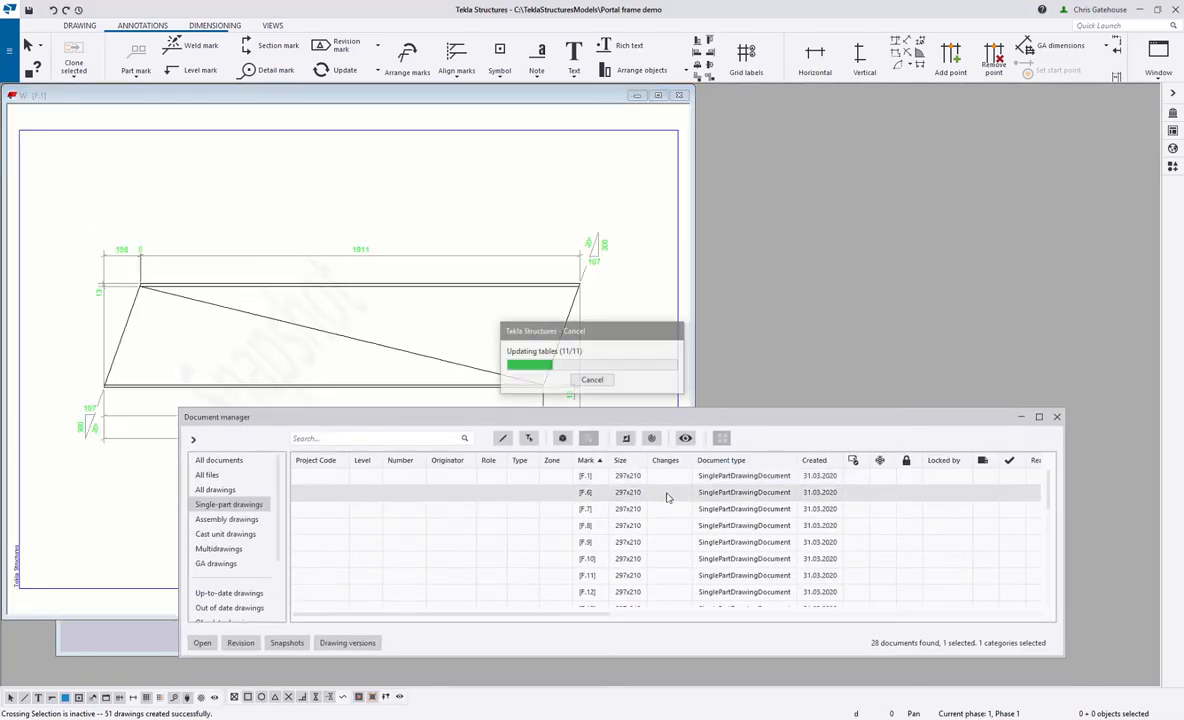
drag(668, 417, 662, 614)
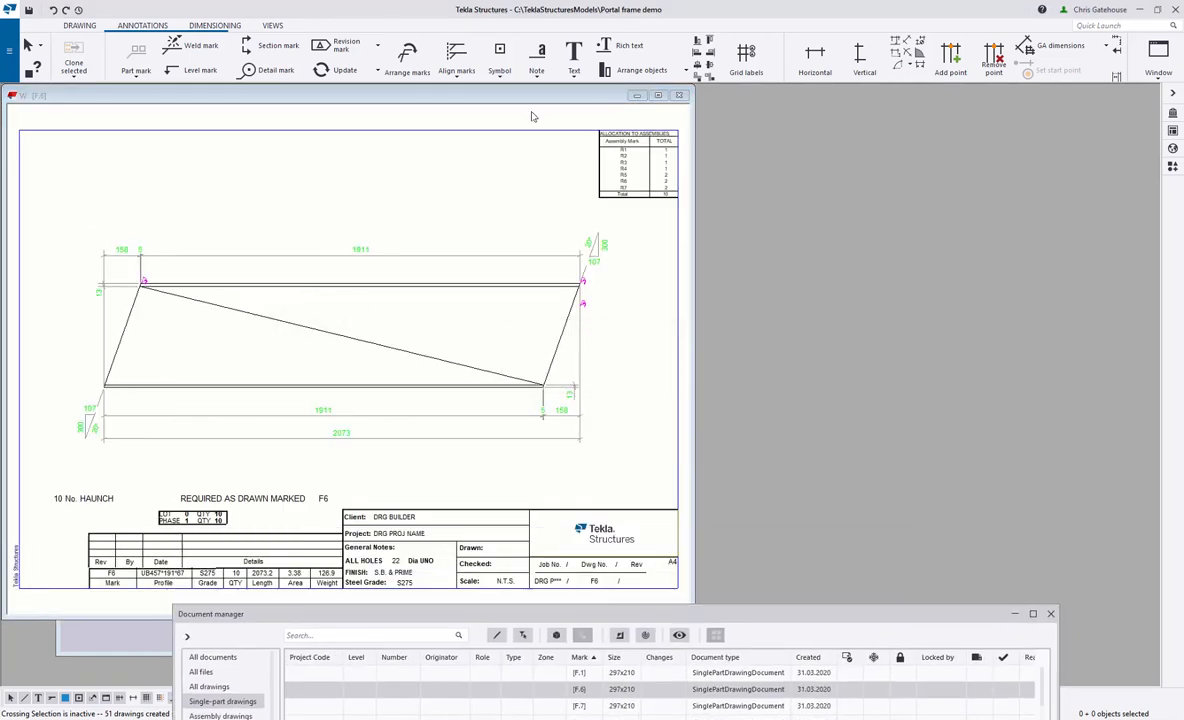
drag(529, 102, 605, 119)
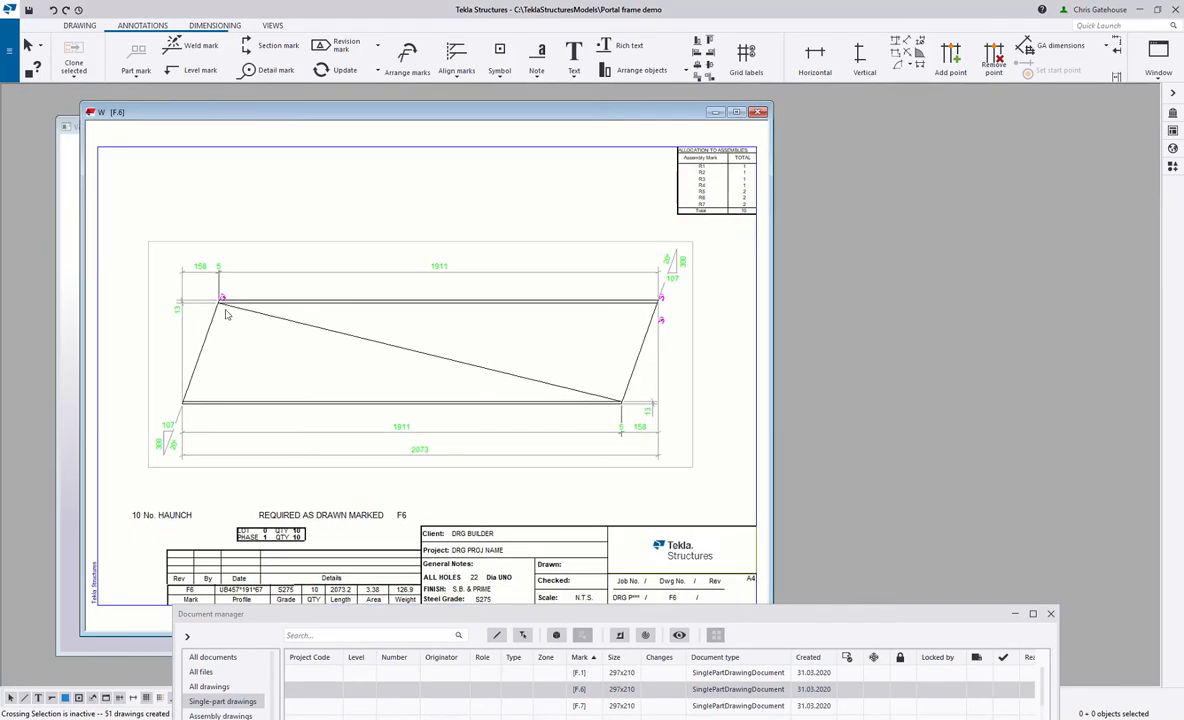
scroll(222, 306, up, 3)
scroll(218, 300, down, 2)
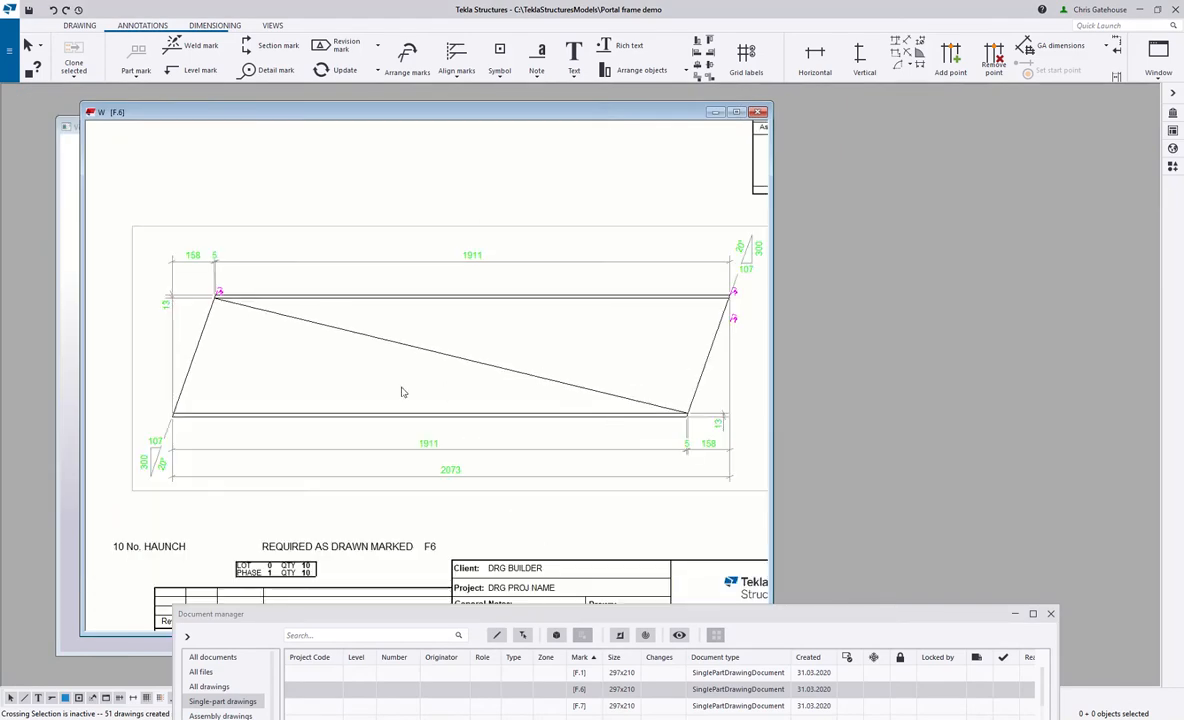
scroll(402, 392, down, 3)
scroll(661, 217, up, 6)
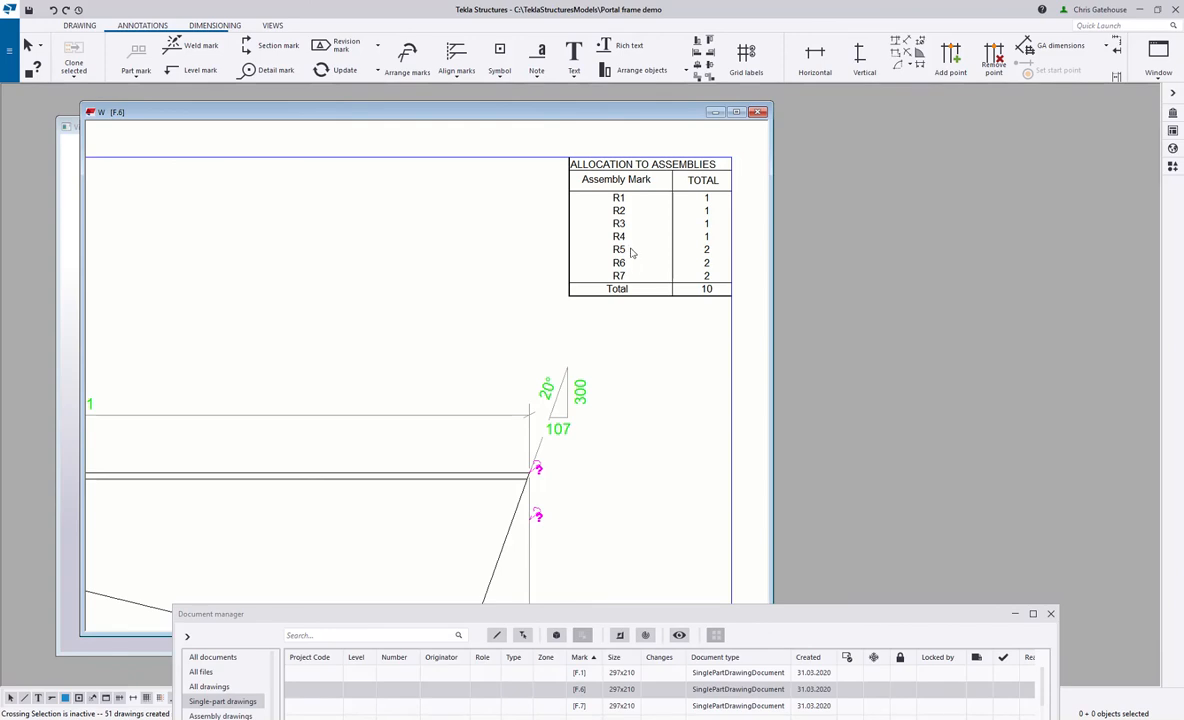
scroll(669, 258, down, 1)
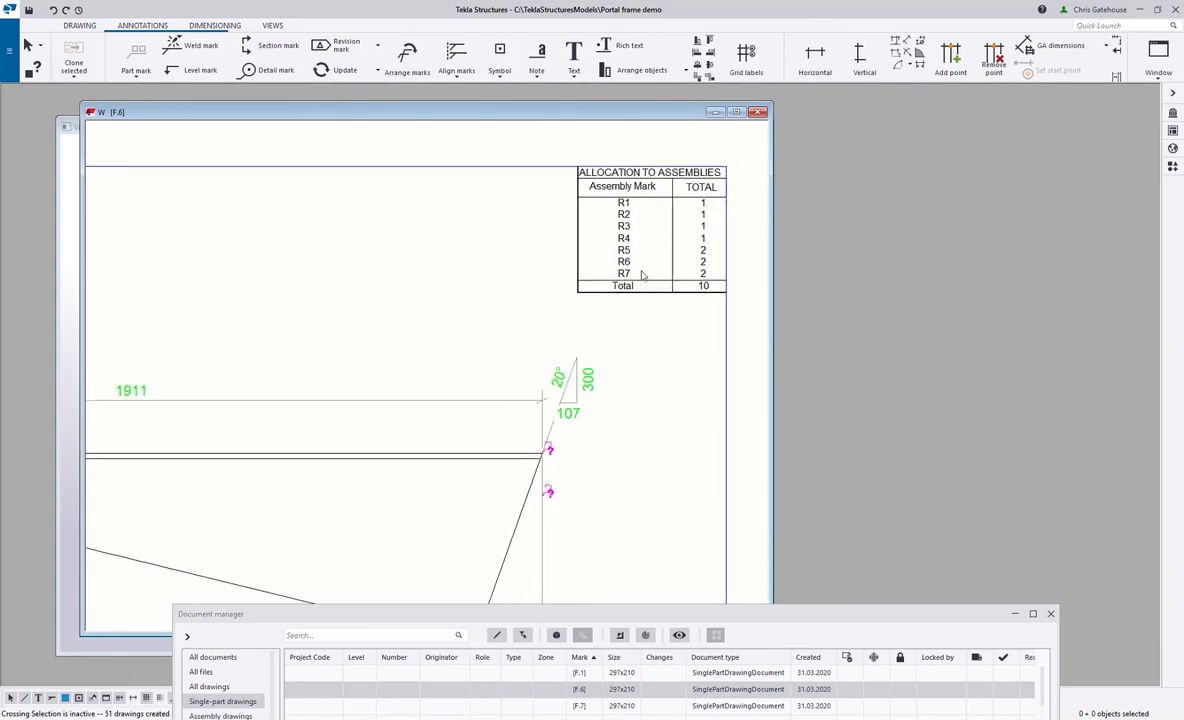
scroll(643, 275, up, 2)
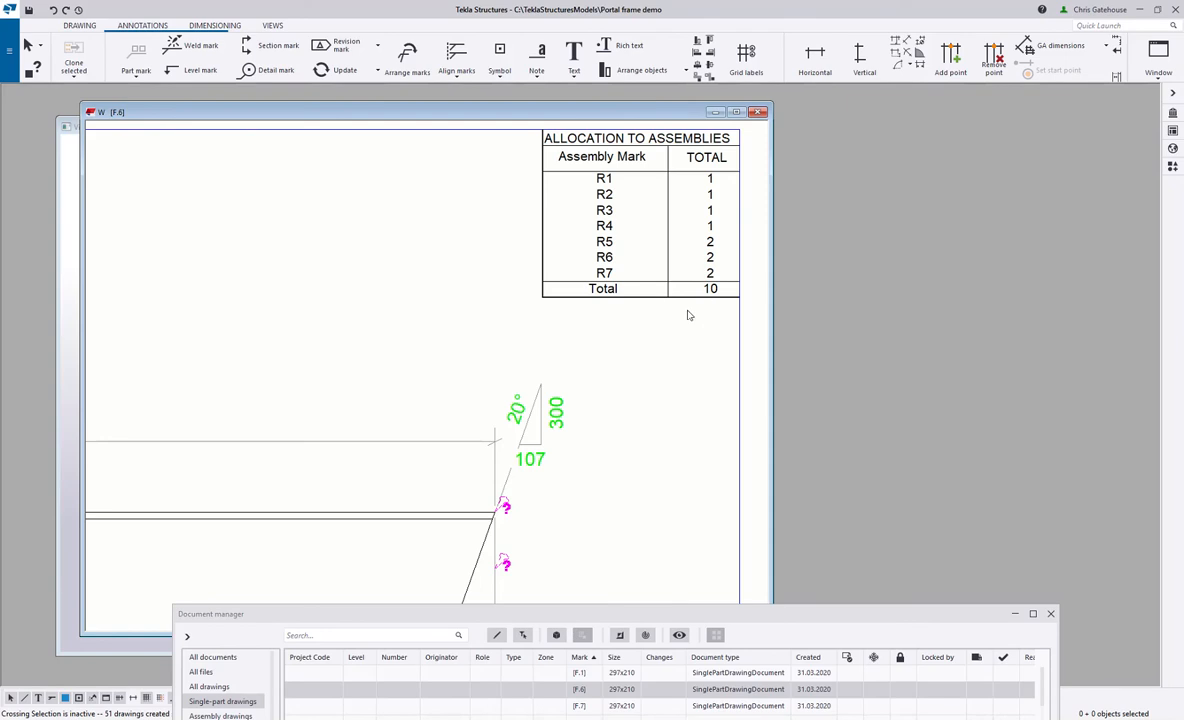
scroll(707, 296, down, 5)
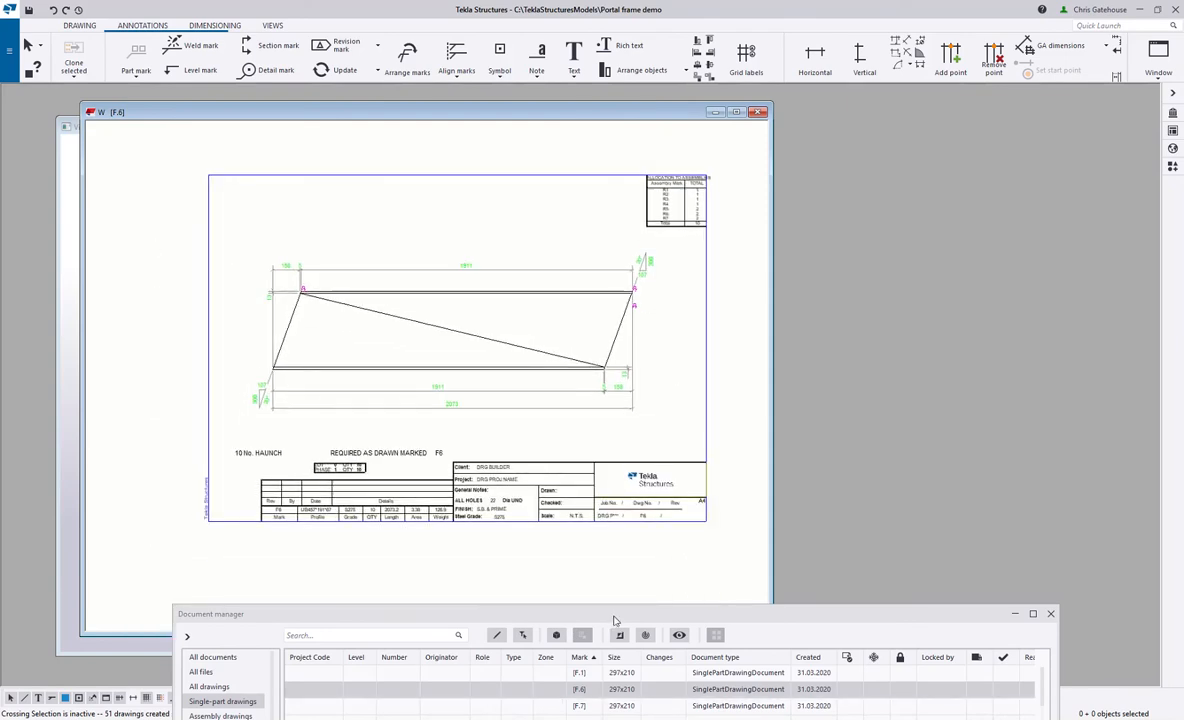
Open the plate drawing F.7 and review its hole layout and title block.
drag(612, 617, 607, 519)
double_click(608, 608)
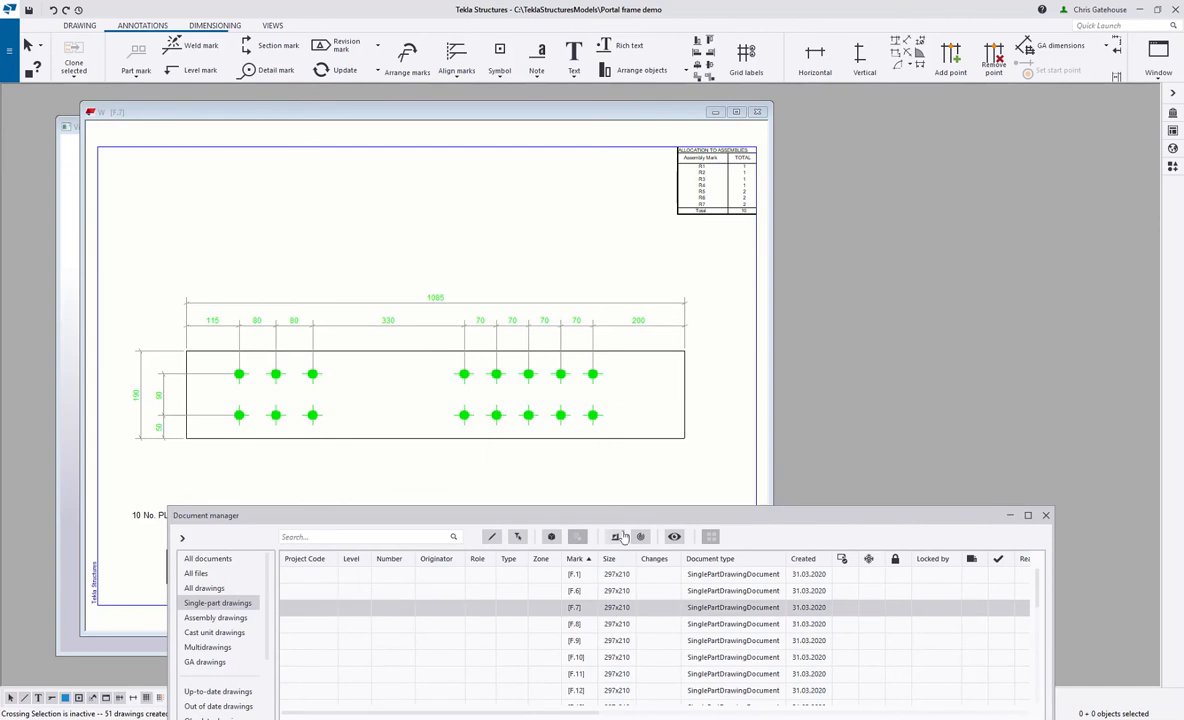
drag(626, 515, 625, 622)
scroll(520, 440, down, 3)
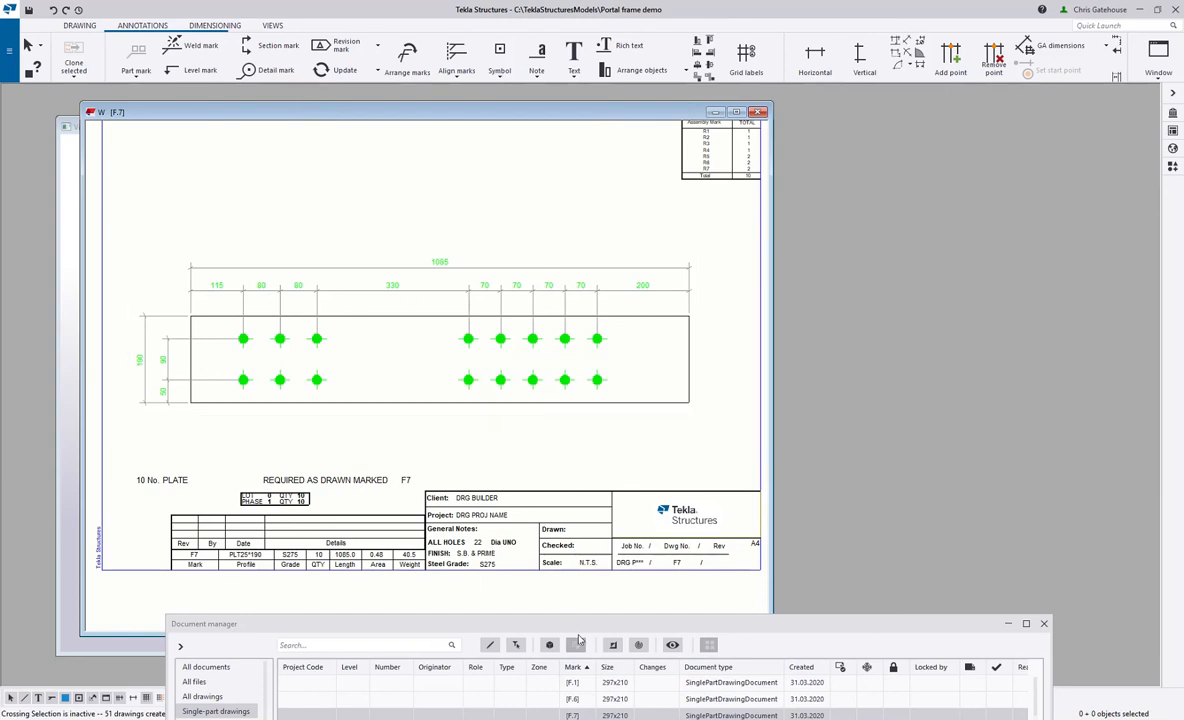
View the single-part drawing F.10 and continue down the list to plate drawing F.12.
double_click(557, 493)
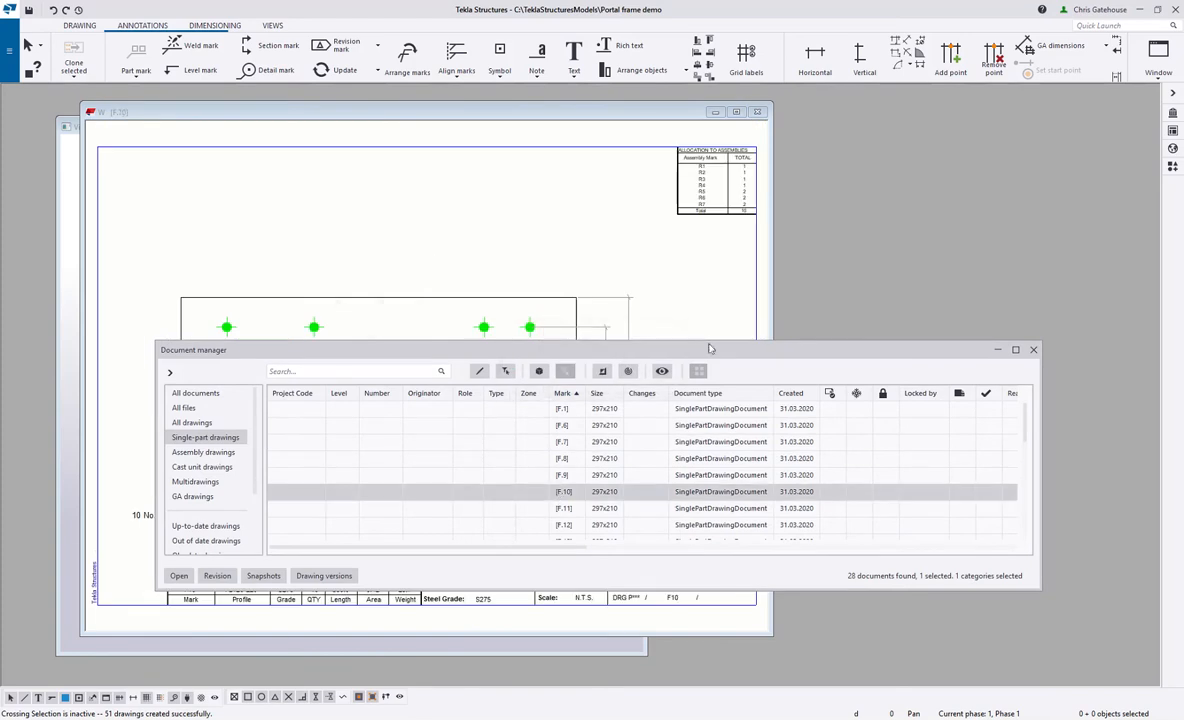
key(Down)
key(Down)
mouse_move(692, 356)
mouse_down()
mouse_move(690, 599)
mouse_move(687, 280)
mouse_up()
Browse further single-part drawings and open plate drawing F.20 for review.
scroll(605, 402, down, 7)
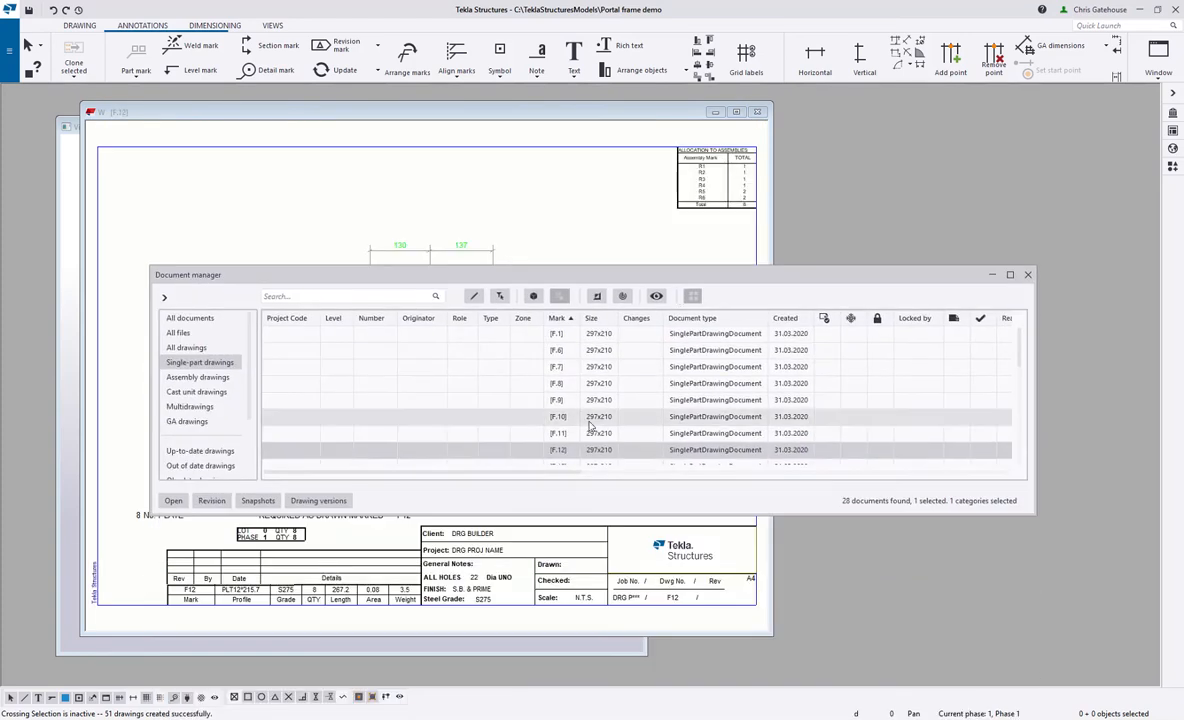
double_click(558, 366)
mouse_move(627, 276)
mouse_down()
mouse_move(627, 621)
mouse_move(626, 357)
mouse_up()
scroll(600, 465, up, 2)
double_click(584, 428)
mouse_move(597, 352)
mouse_down()
mouse_move(600, 667)
mouse_move(603, 268)
mouse_up()
Open the single-part drawing SP.2 to review its layout and allocation table.
scroll(593, 440, down, 2)
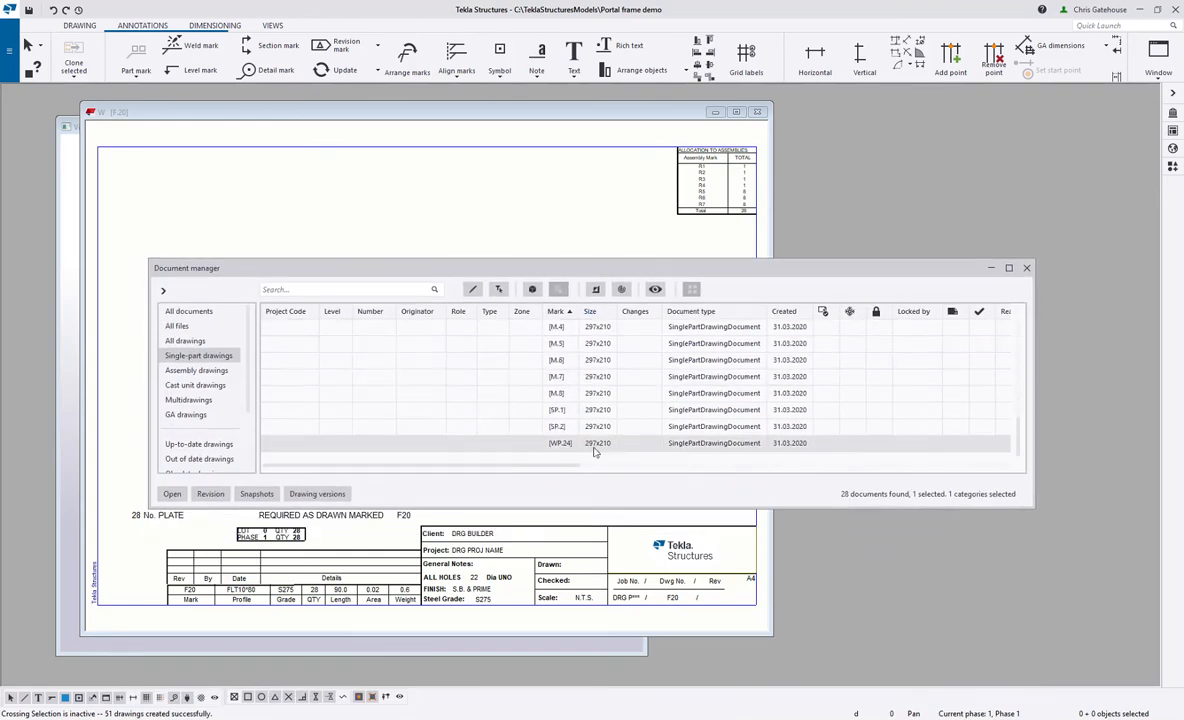
double_click(597, 428)
mouse_move(600, 270)
mouse_down()
mouse_move(600, 595)
mouse_move(590, 297)
mouse_up()
scroll(592, 397, up, 3)
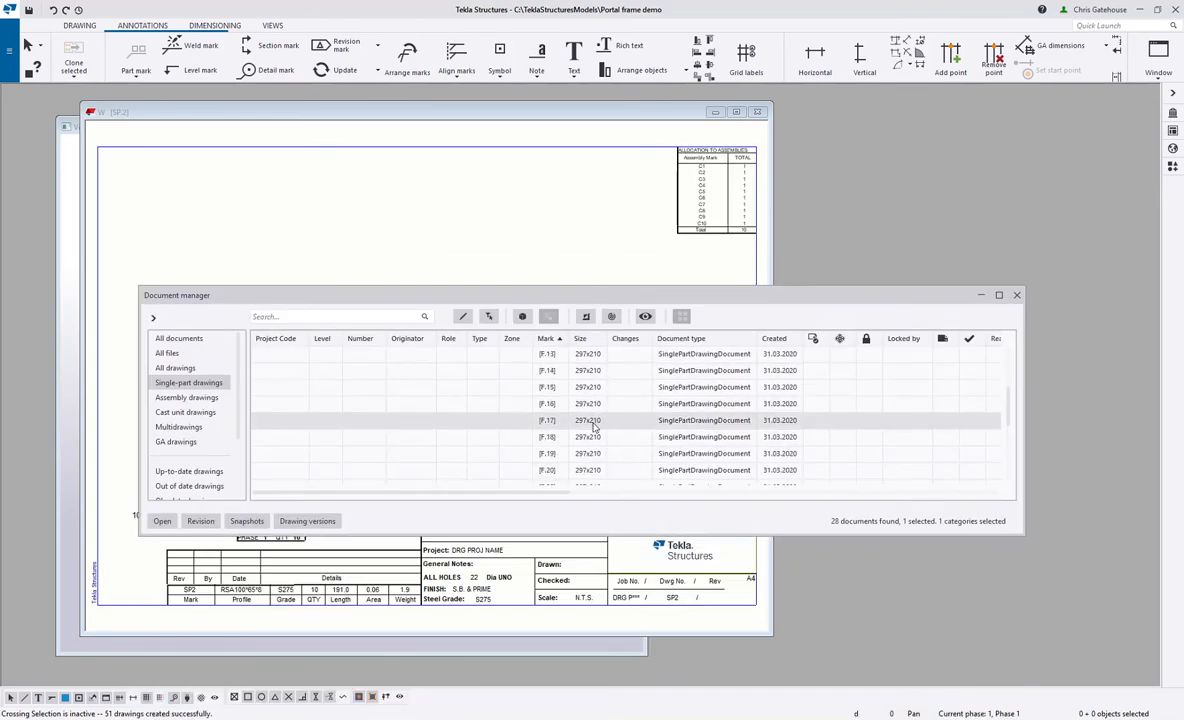
Open the single-part shaft drawings M.1 and M.2 for review, then close the drawing.
scroll(593, 436, down, 1)
double_click(588, 453)
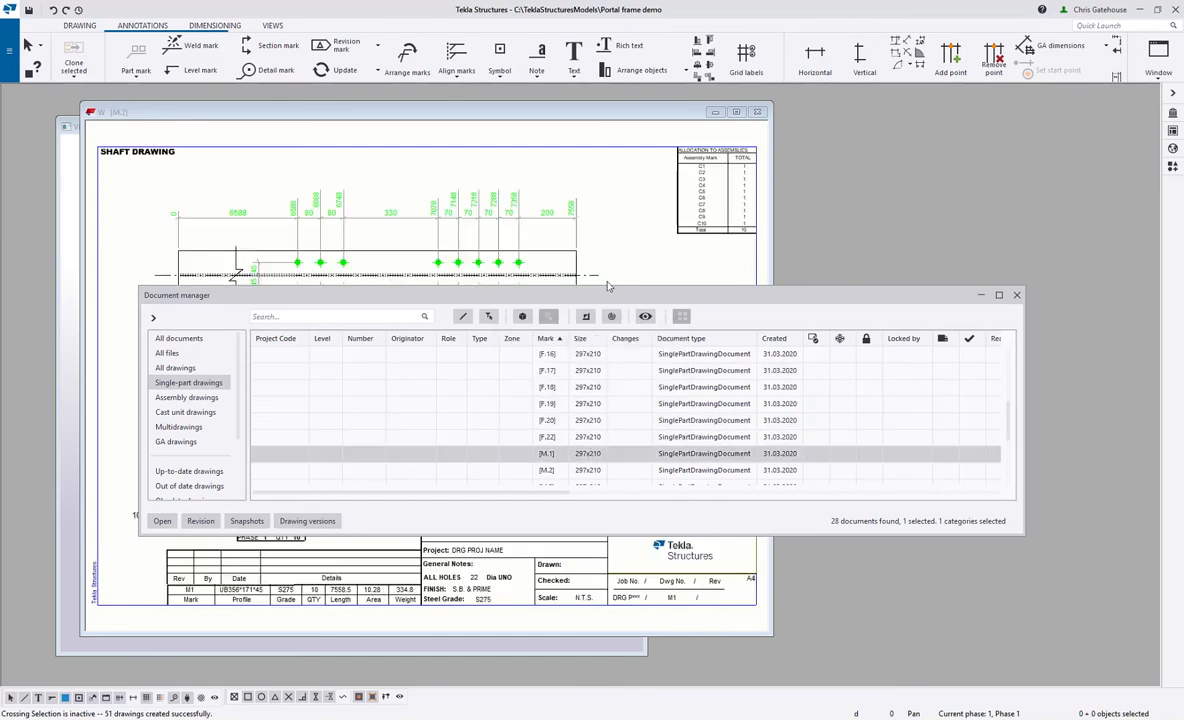
mouse_move(609, 302)
mouse_down()
mouse_move(603, 589)
mouse_move(610, 349)
mouse_move(616, 582)
mouse_move(639, 249)
mouse_move(651, 400)
mouse_up()
double_click(603, 517)
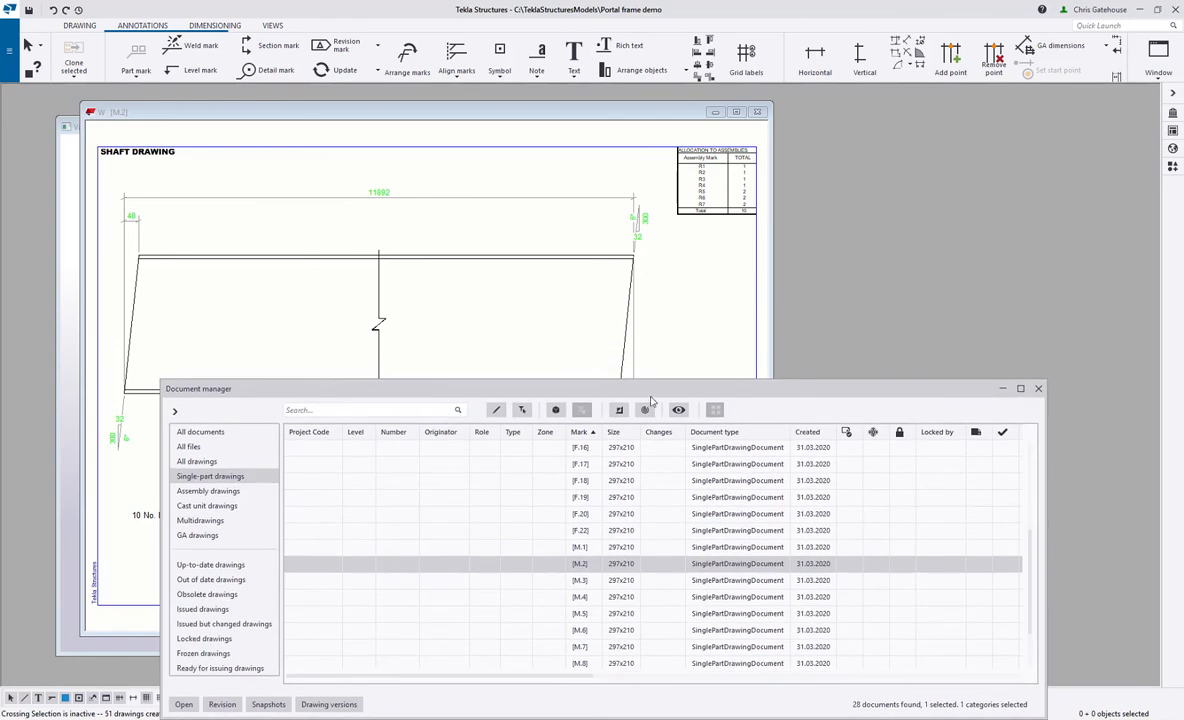
click(757, 111)
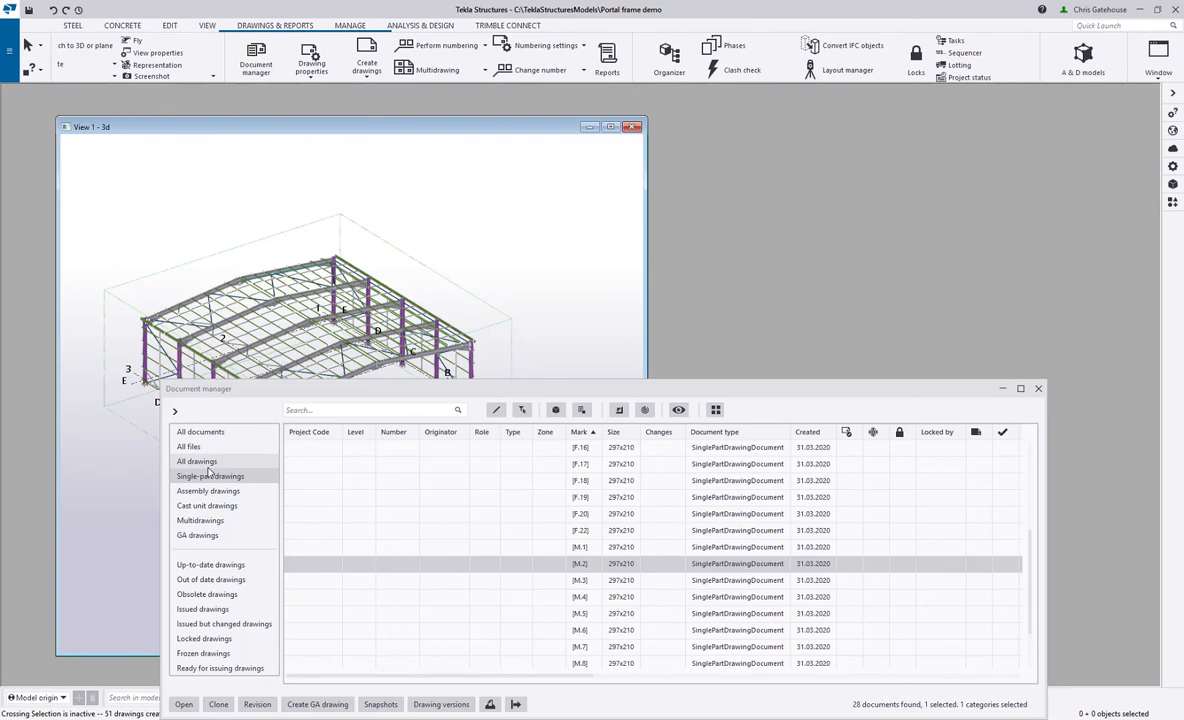
List the assembly drawings and open BR.1, BR.2 and BR.3 in turn for review.
click(213, 494)
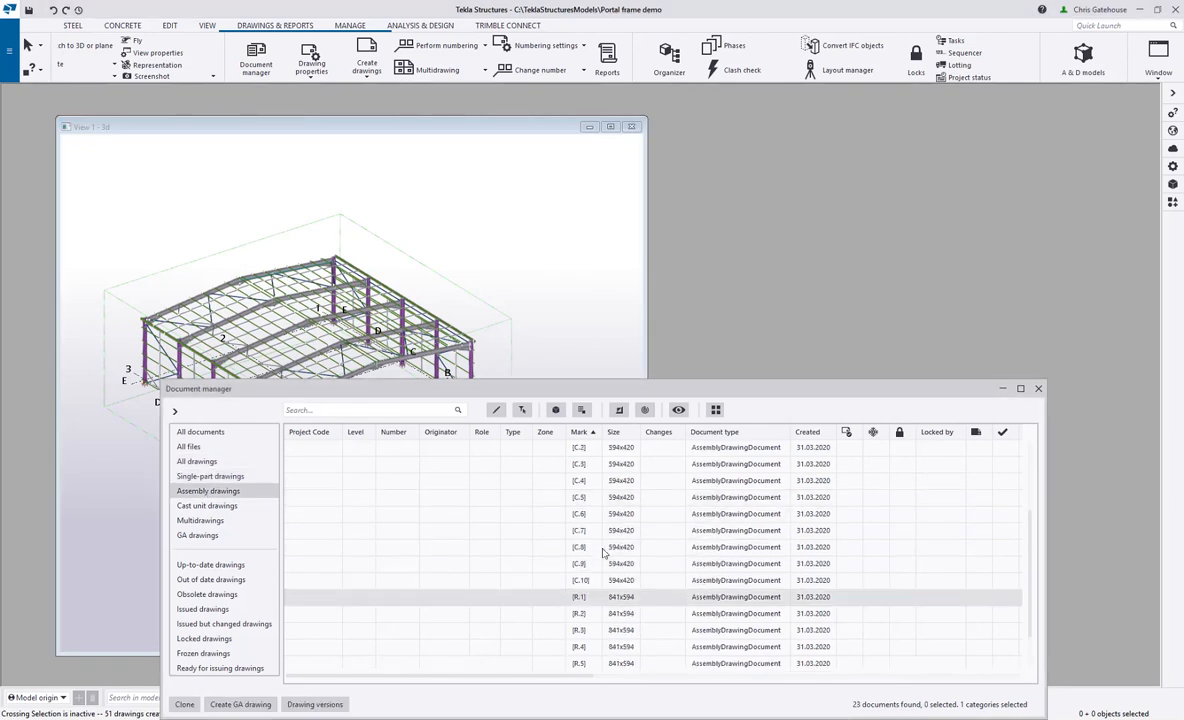
scroll(606, 481, up, 1)
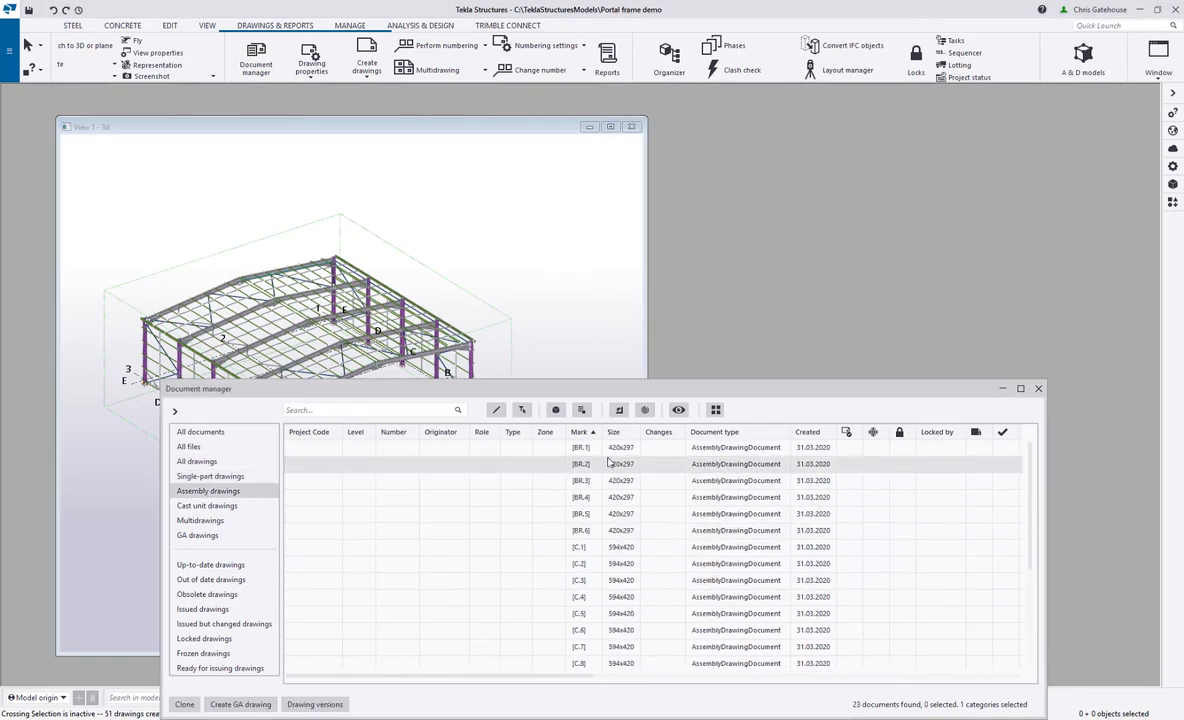
double_click(610, 447)
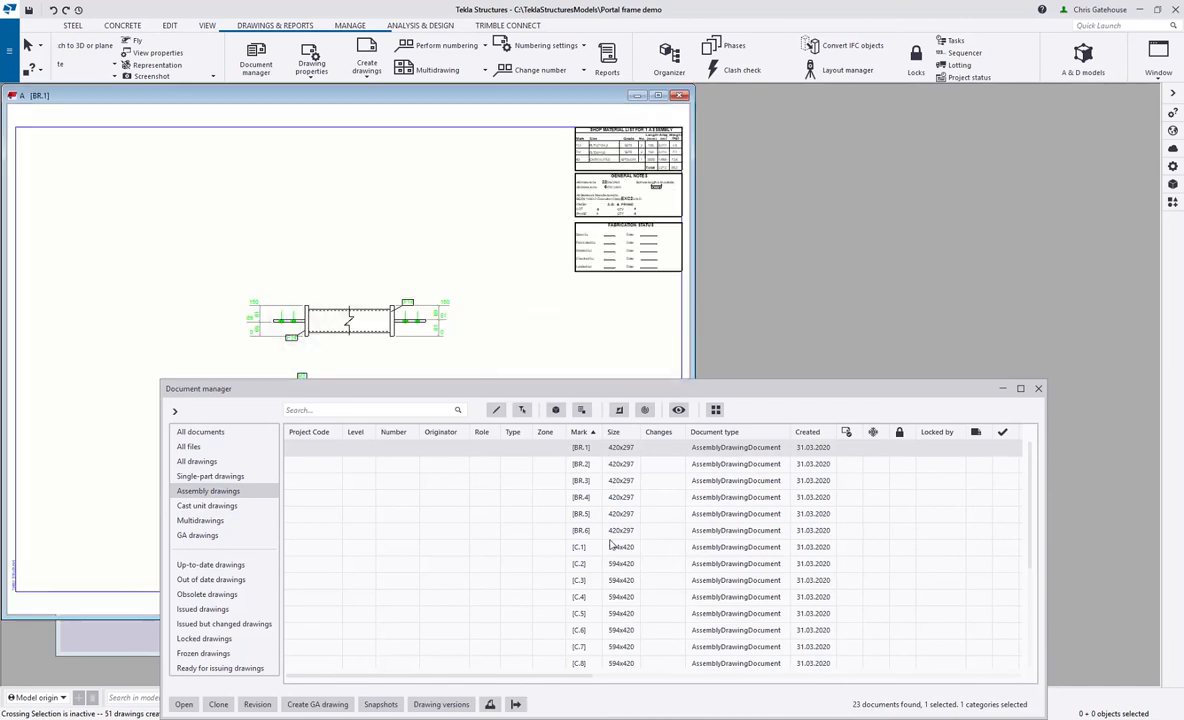
double_click(617, 465)
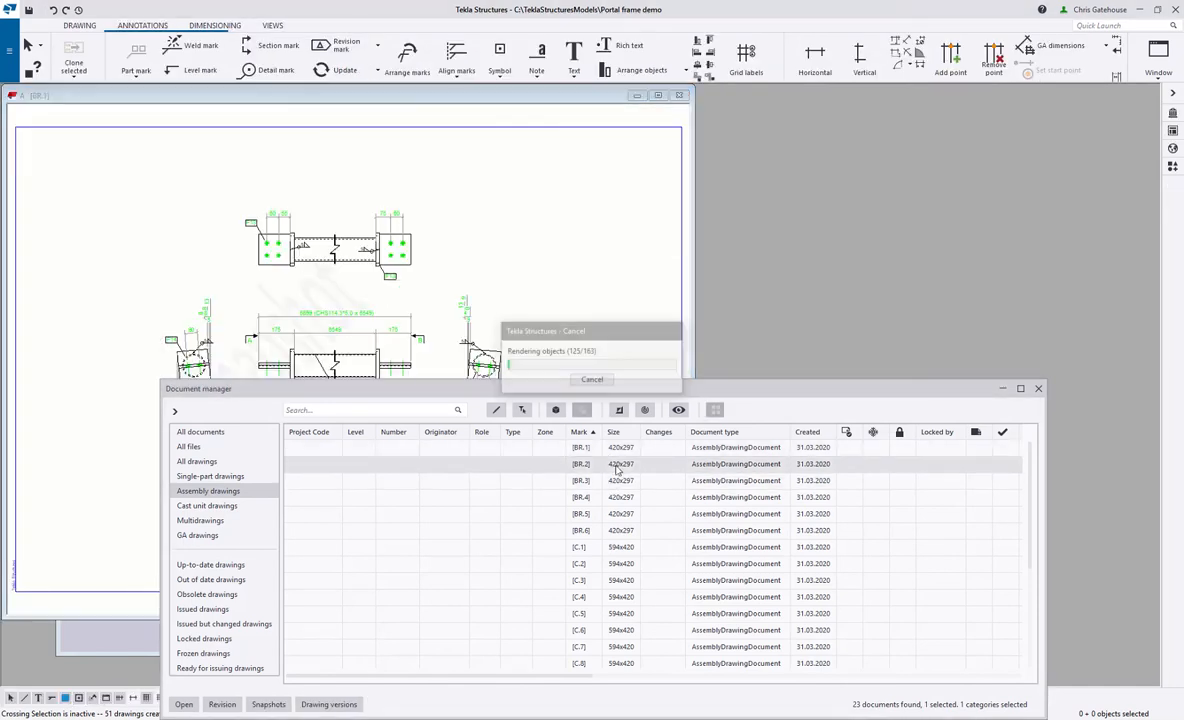
double_click(617, 480)
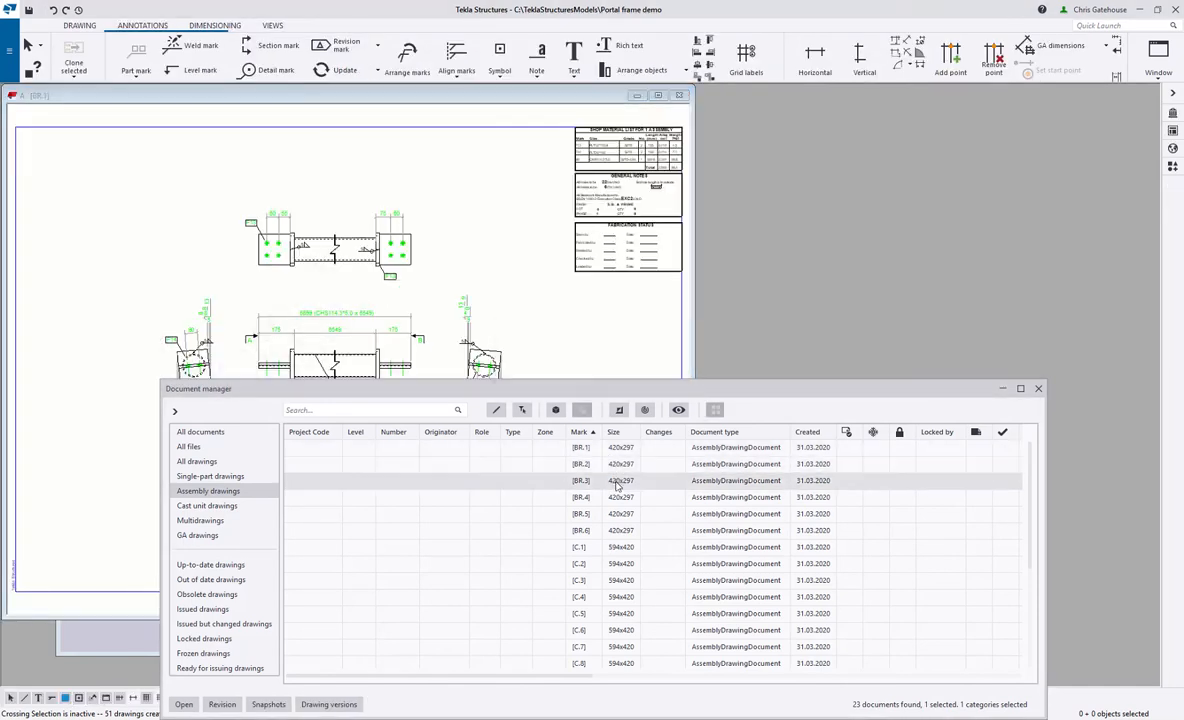
Open the column assembly drawing C.1 in a maximized window and inspect base plate section A-A.
double_click(614, 547)
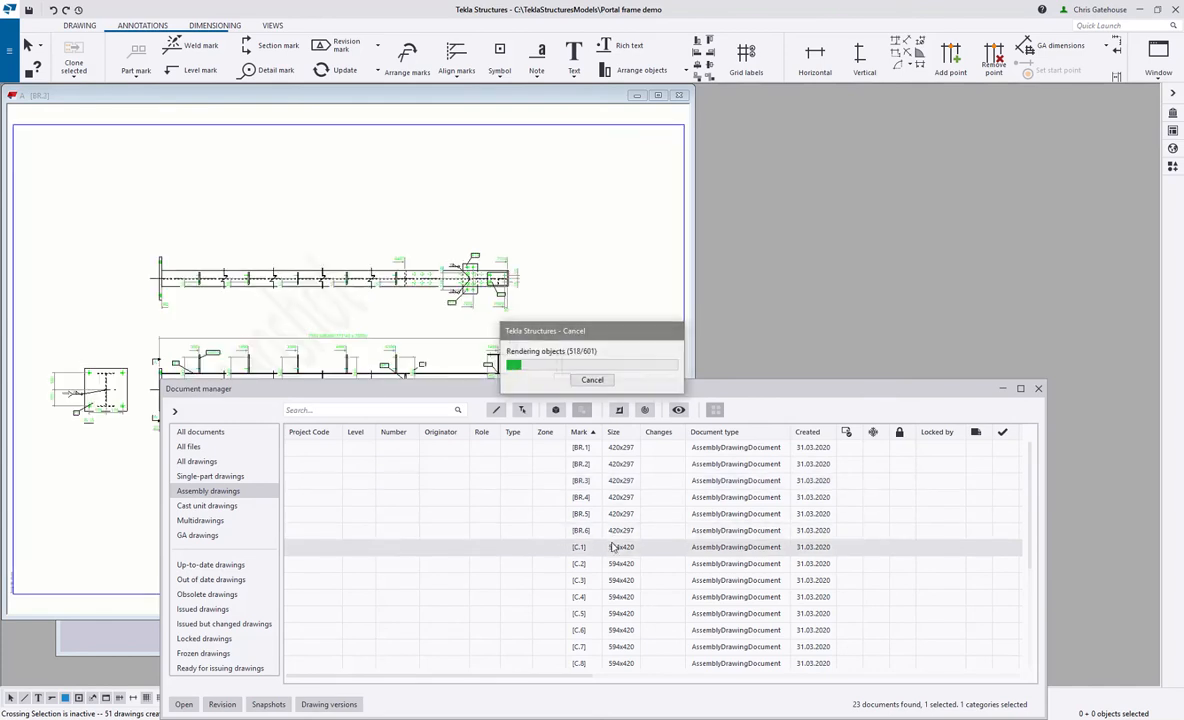
drag(697, 394, 675, 656)
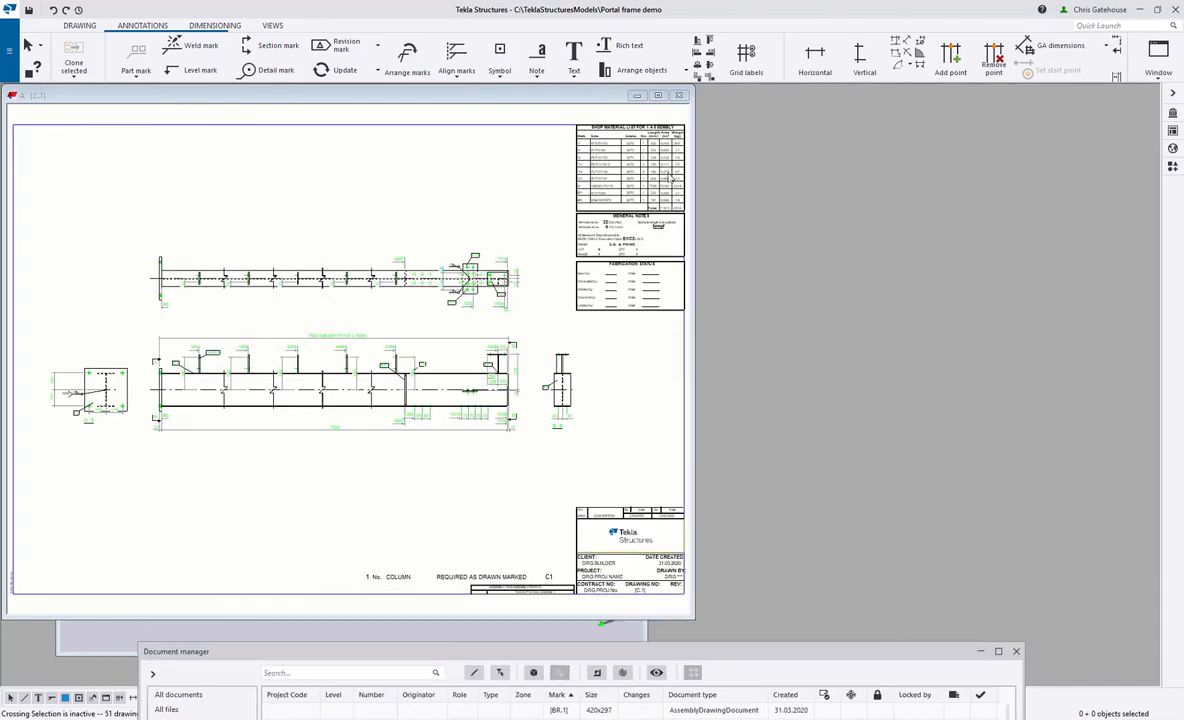
double_click(612, 95)
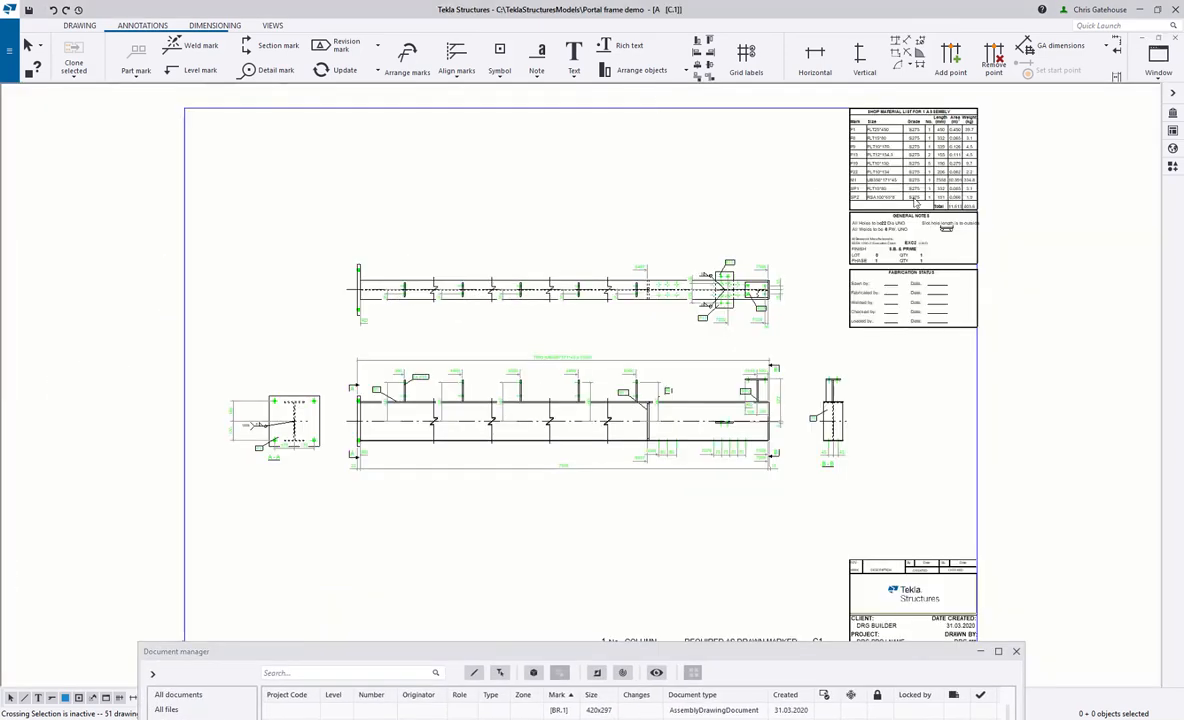
scroll(279, 477, up, 5)
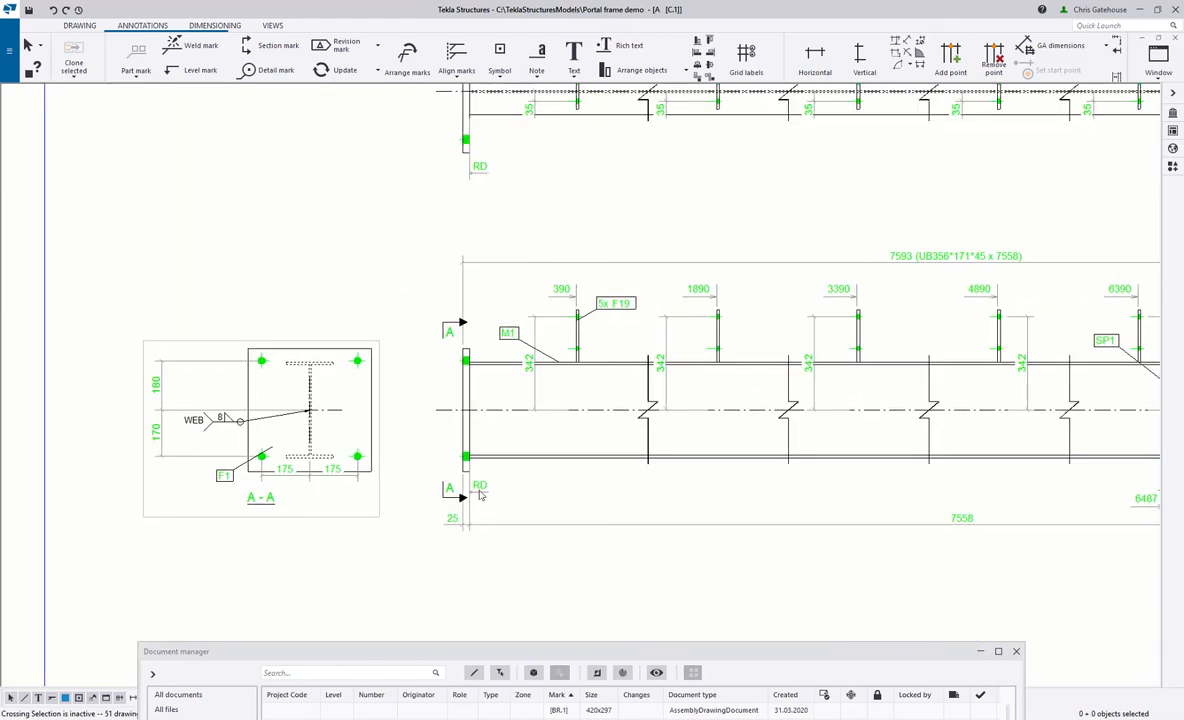
Tidy section A-A by moving the horizontal hole dimension below the base plate and bringing the weld mark and vertical dimension closer.
click(310, 468)
drag(310, 468, 339, 494)
click(216, 421)
drag(216, 421, 259, 383)
click(187, 361)
drag(187, 361, 231, 361)
click(285, 243)
Examine the column's top-end detailing and section B-B, including the fitting marks and hole dimensions.
scroll(116, 378, down, 5)
scroll(690, 388, up, 10)
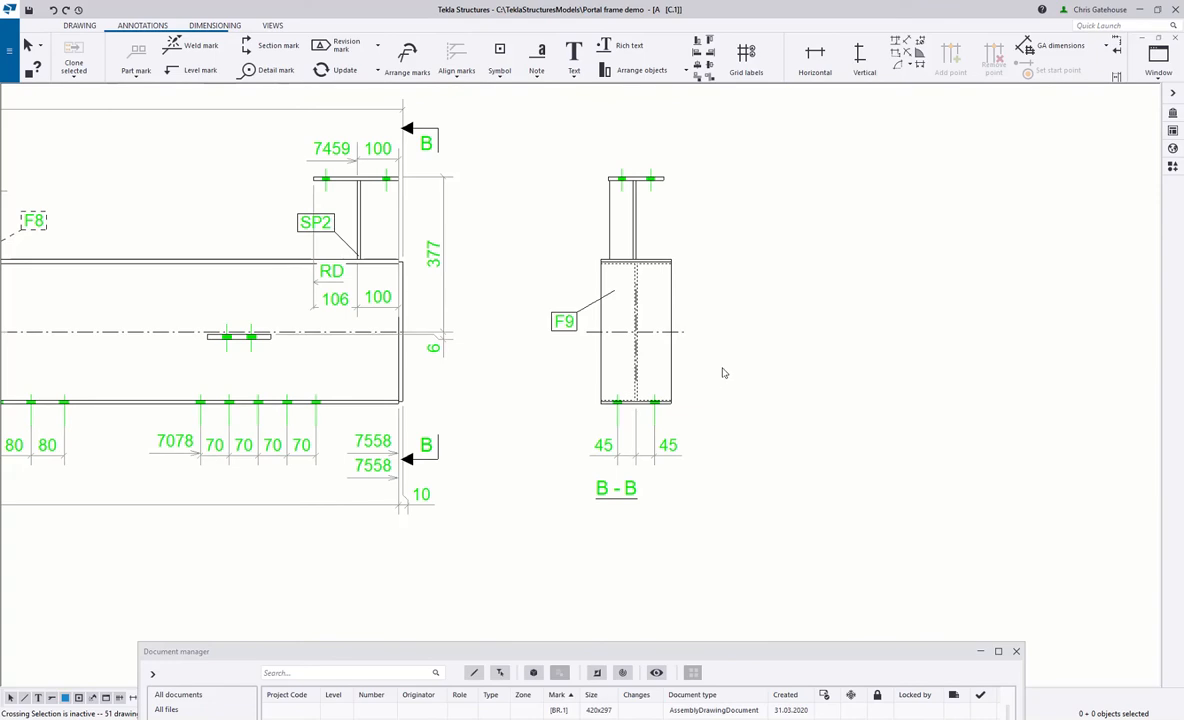
scroll(741, 384, down, 1)
scroll(737, 391, down, 1)
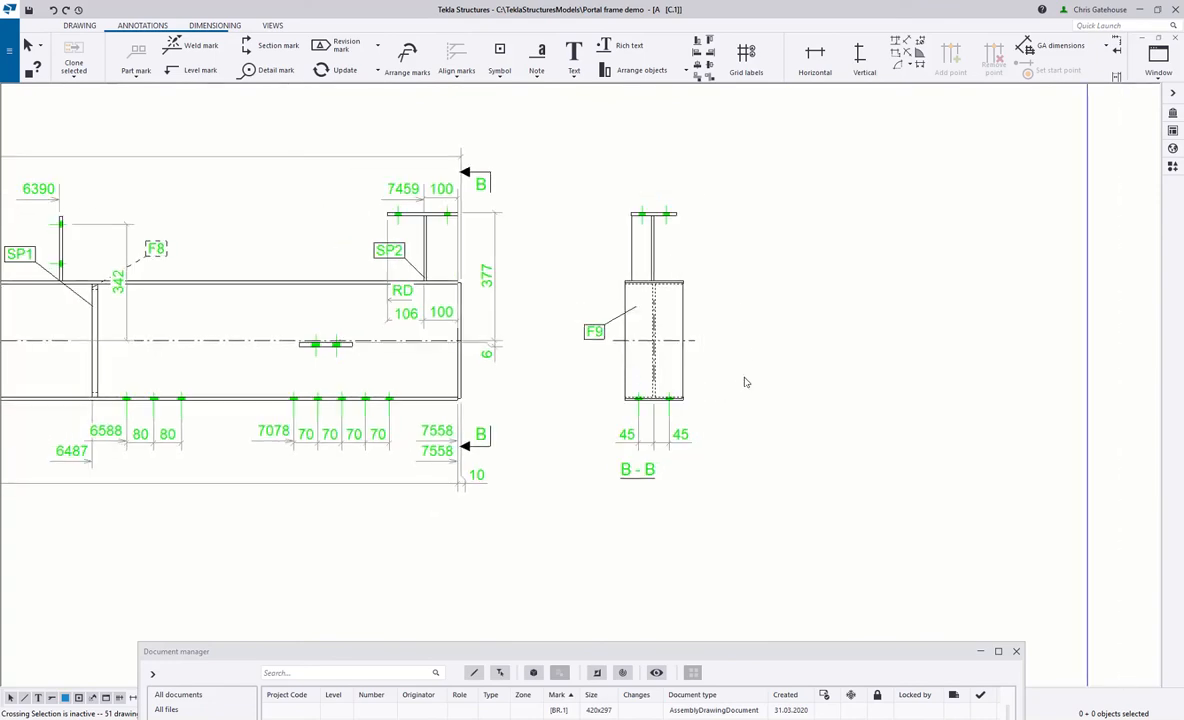
scroll(740, 450, down, 5)
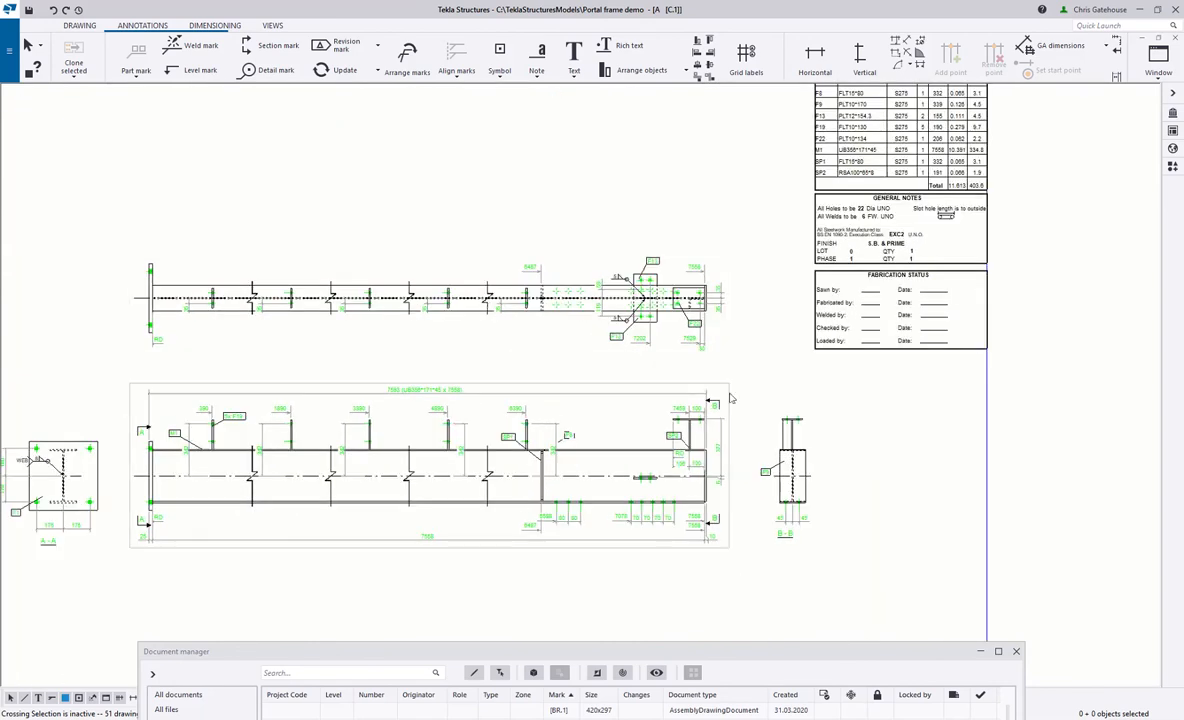
scroll(730, 398, down, 1)
Review the C.1 shop material list, general notes and fabrication status table, and compare them with the column views.
scroll(912, 228, up, 5)
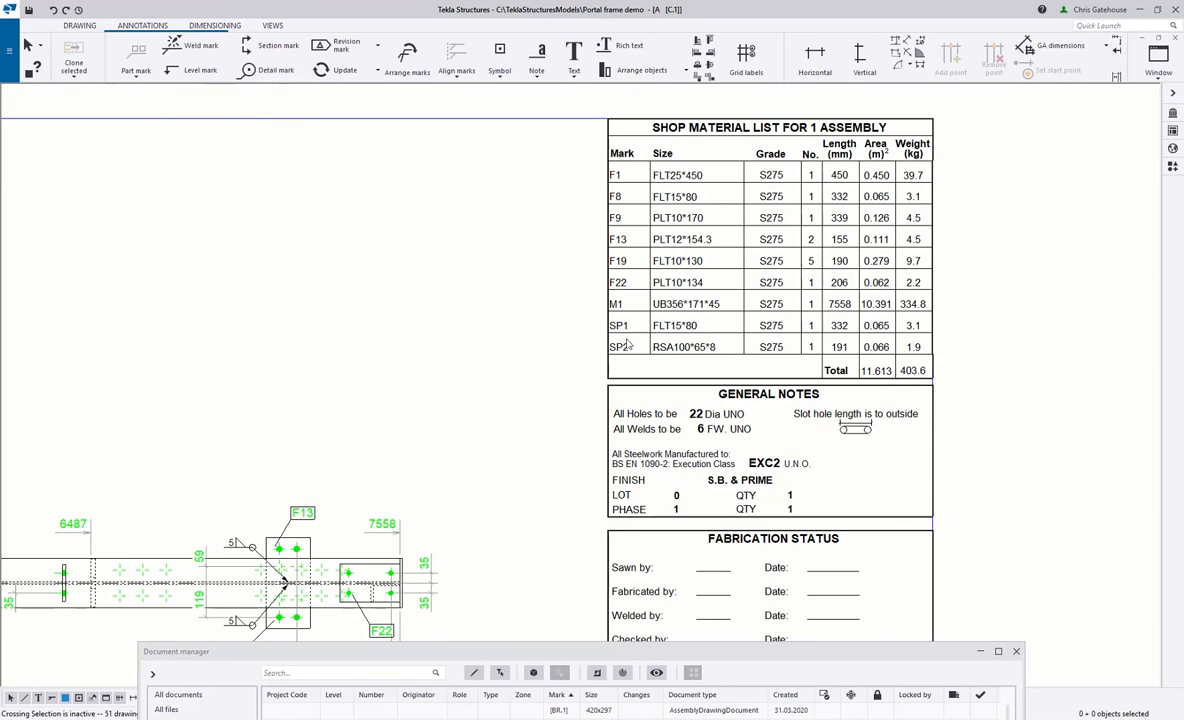
scroll(531, 441, up, 5)
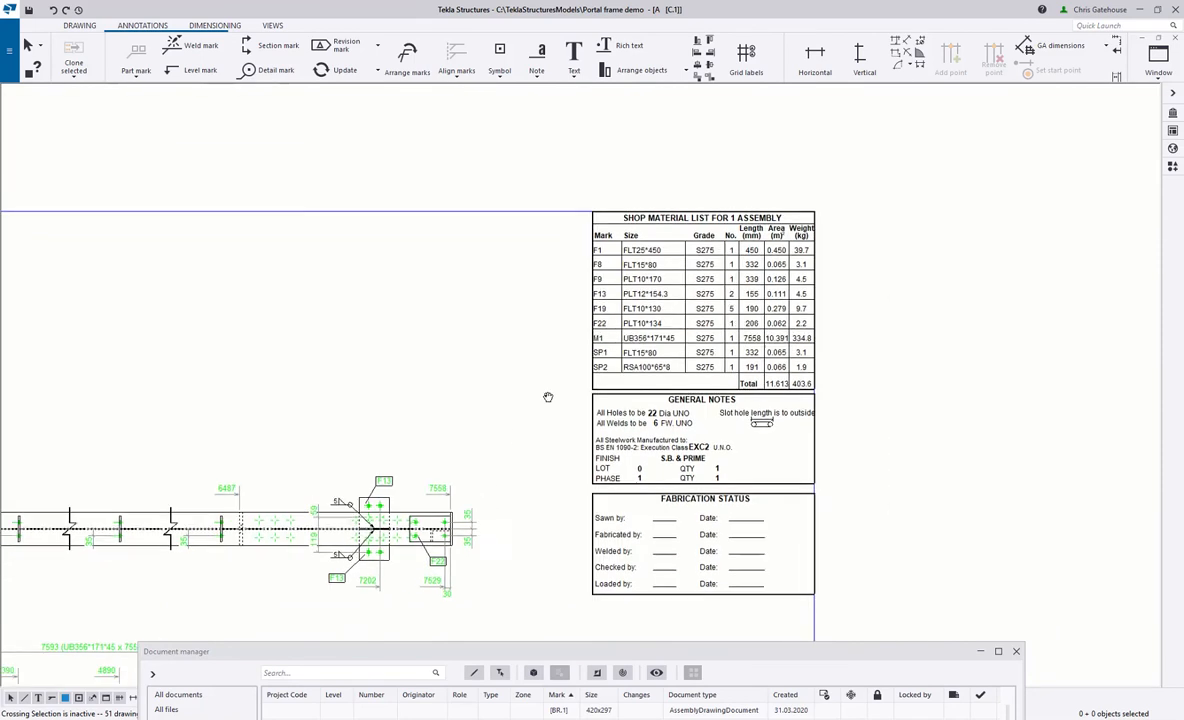
middle_drag(703, 358, 488, 415)
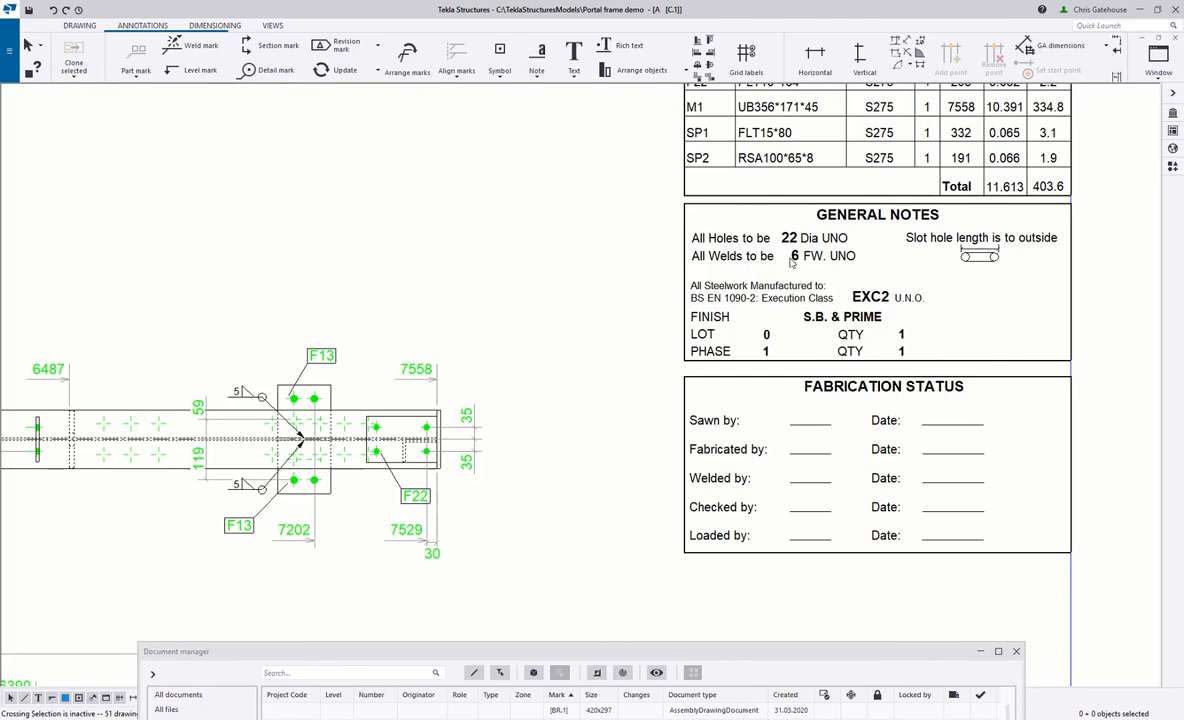
scroll(624, 400, down, 3)
mouse_move(610, 356)
middle_down()
mouse_move(708, 185)
mouse_move(630, 213)
middle_up()
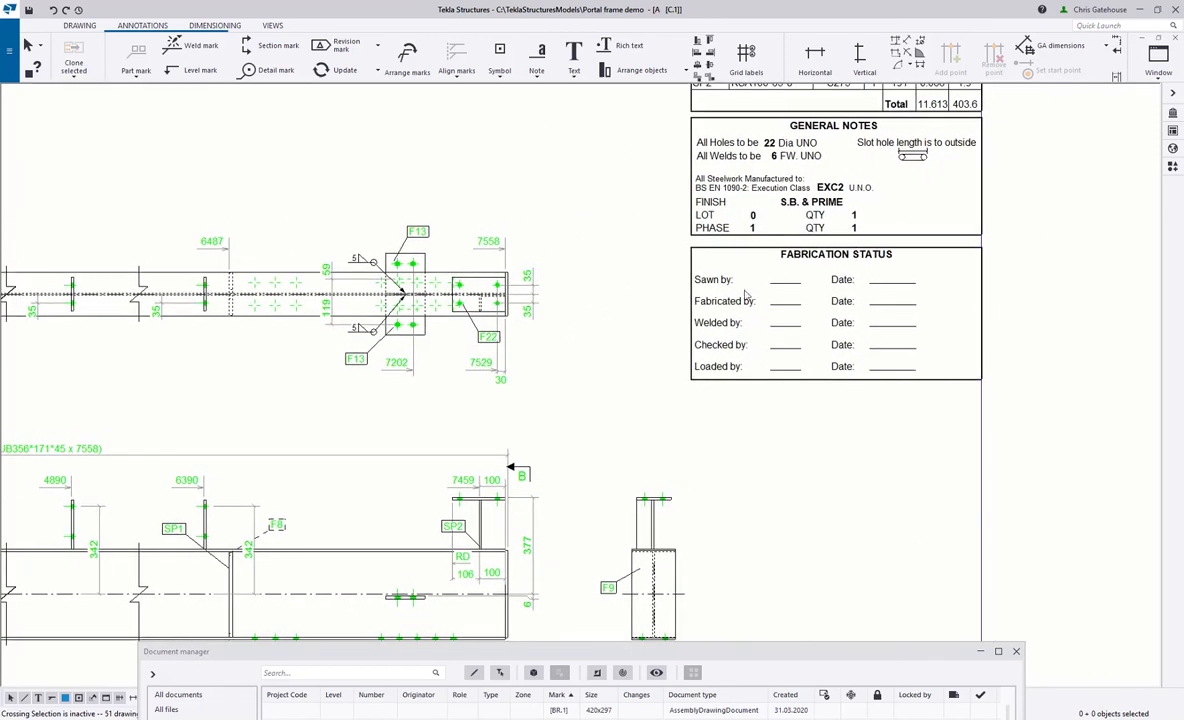
mouse_move(522, 415)
middle_down()
mouse_move(597, 283)
mouse_move(859, 161)
middle_up()
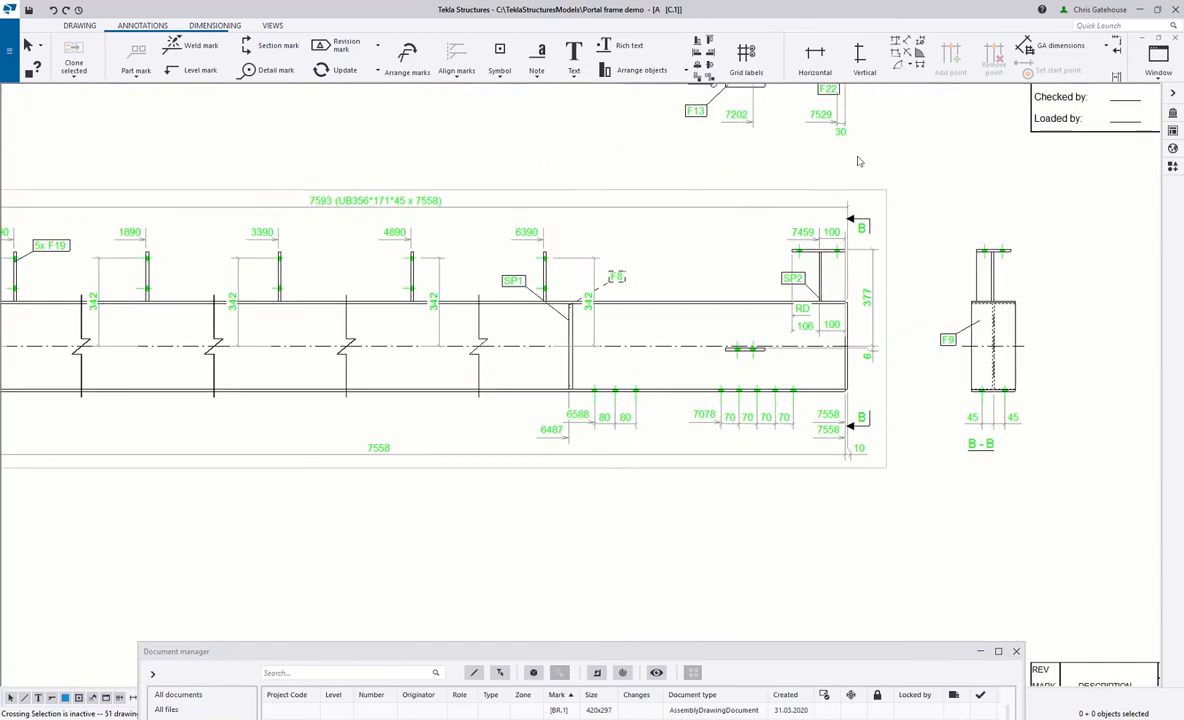
scroll(658, 209, down, 1)
scroll(617, 230, down, 1)
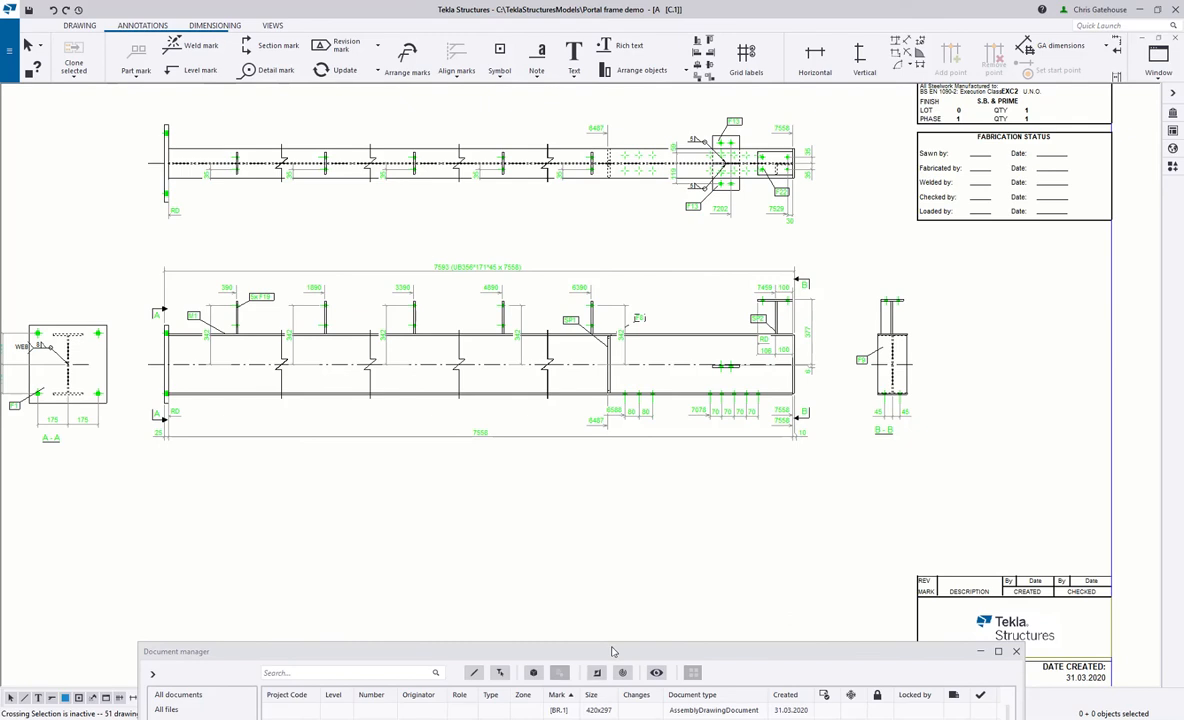
Open the column assembly drawing C.2 for a look, followed by the rafter assembly drawing R.1.
drag(608, 648, 604, 510)
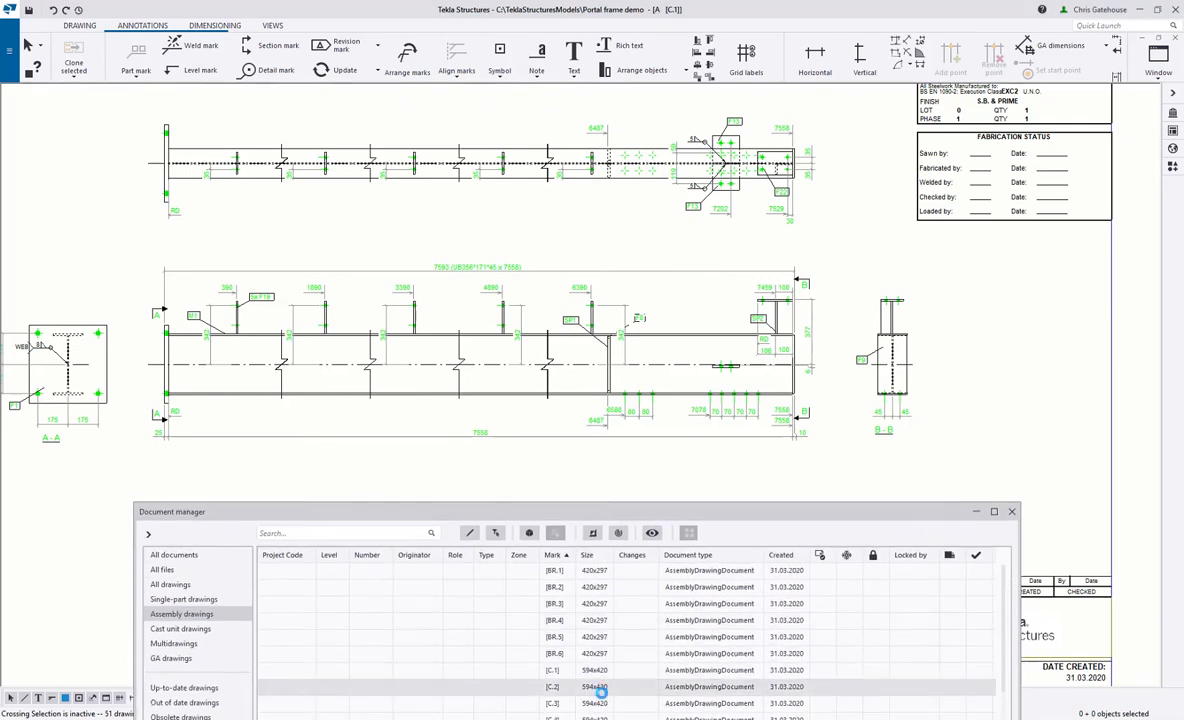
double_click(603, 686)
click(309, 365)
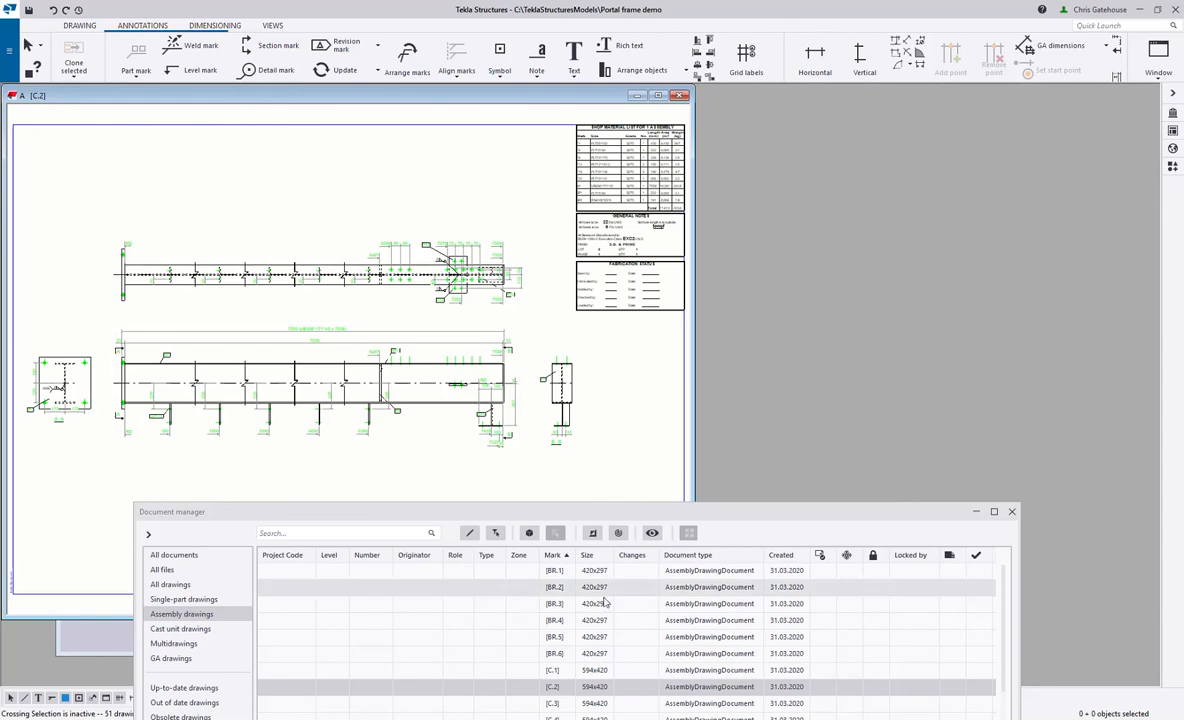
scroll(604, 657, down, 4)
double_click(603, 670)
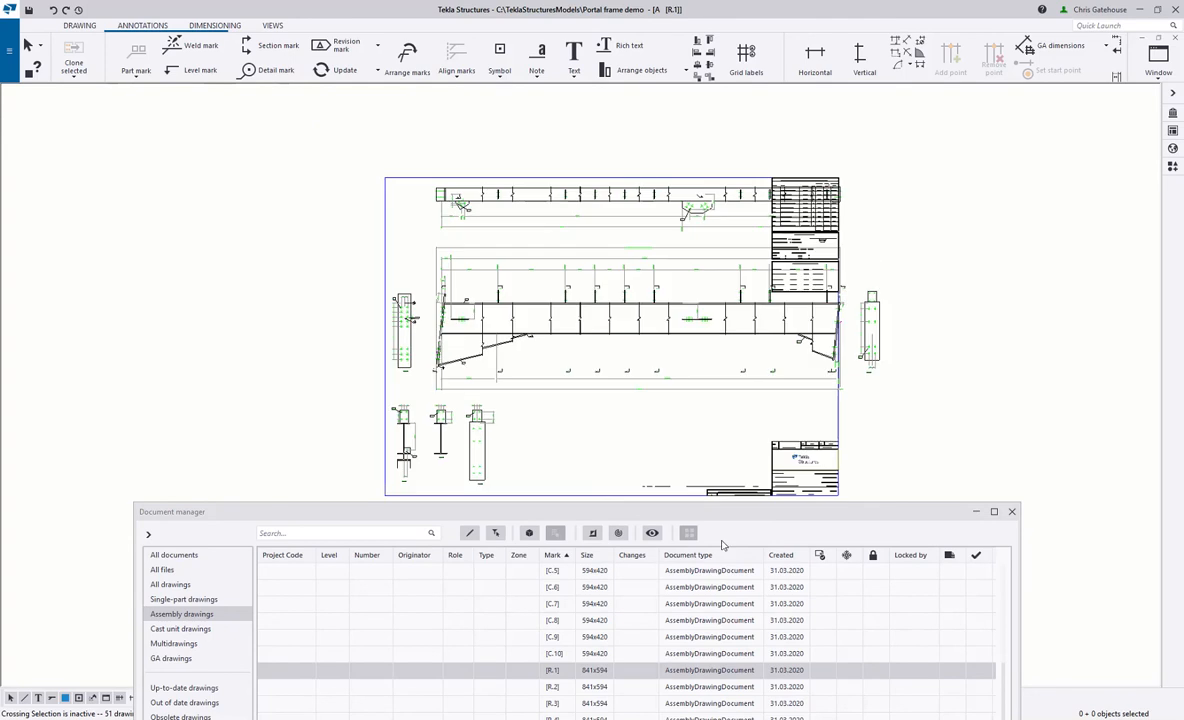
Arrange the drawing views of R.1 and open the view attributes in the assembly drawing properties.
right_click(960, 421)
click(986, 463)
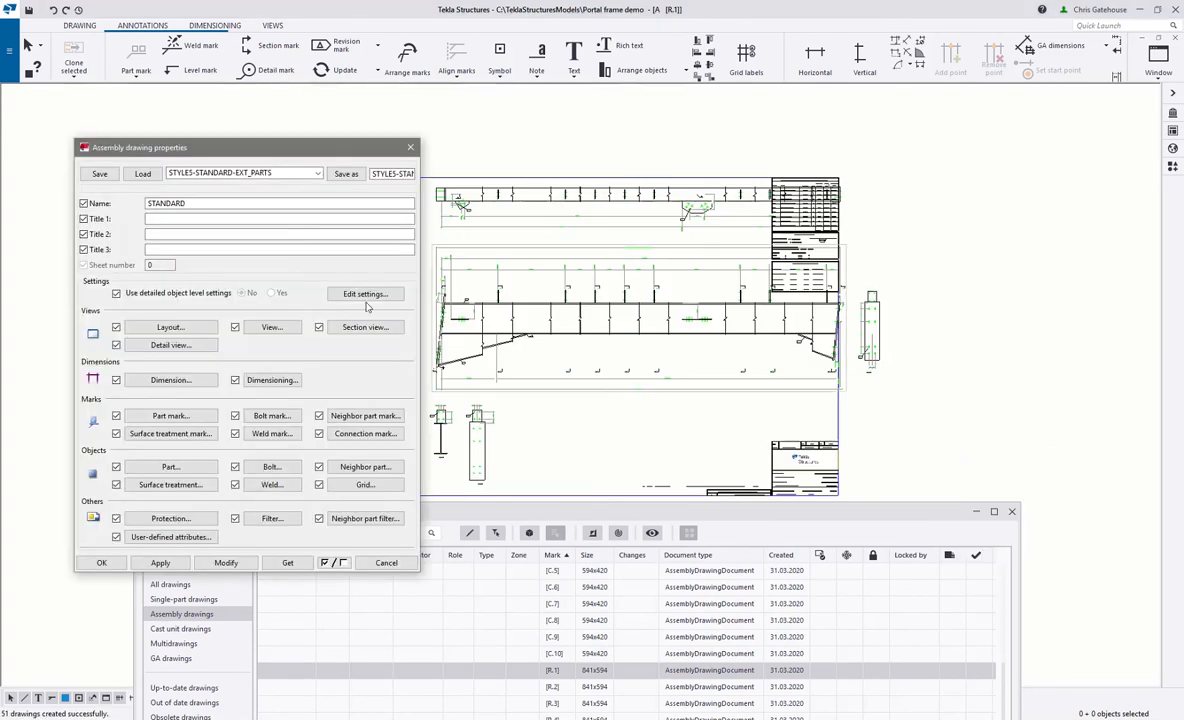
click(273, 328)
click(133, 199)
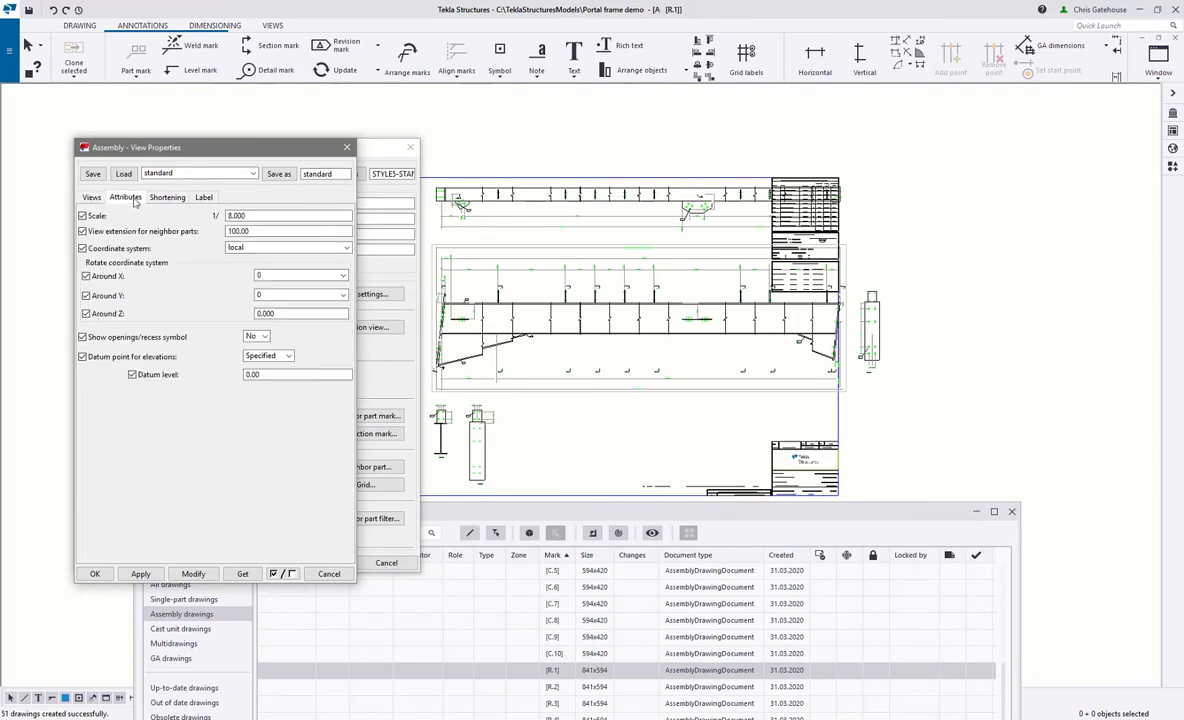
Try a view scale of 1/10 for the rafter drawing and arrange the drawing views.
drag(243, 215, 184, 222)
text(10)
click(192, 573)
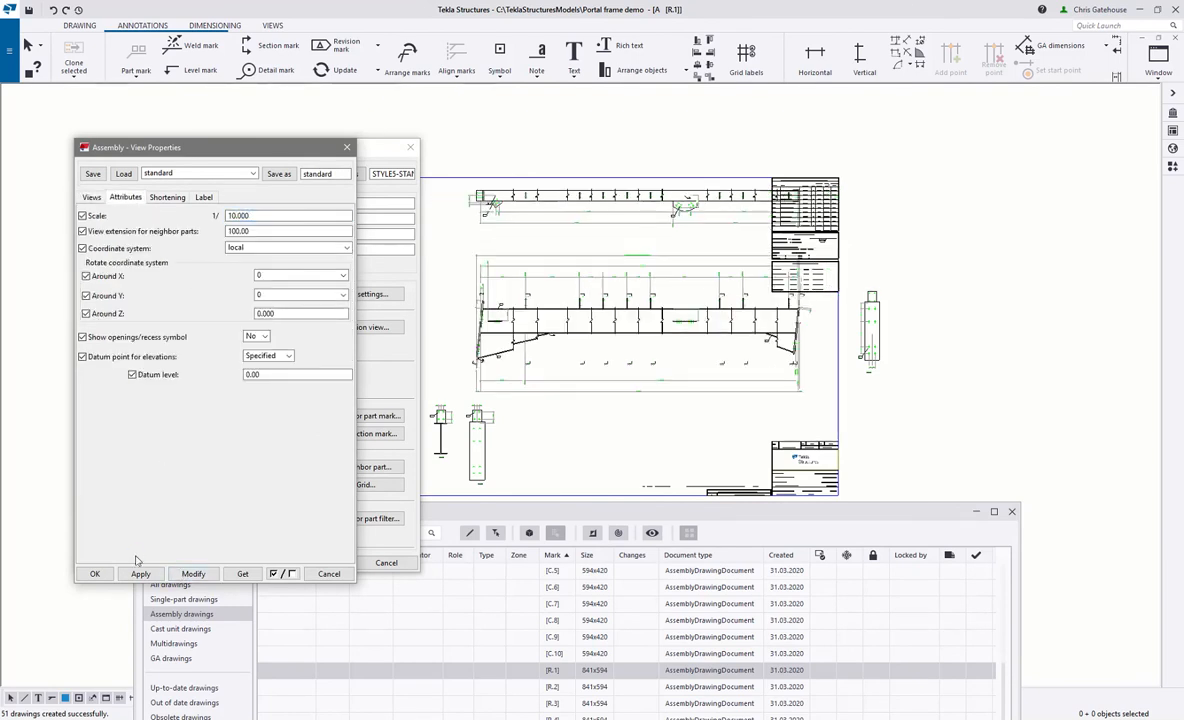
right_click(558, 459)
click(578, 498)
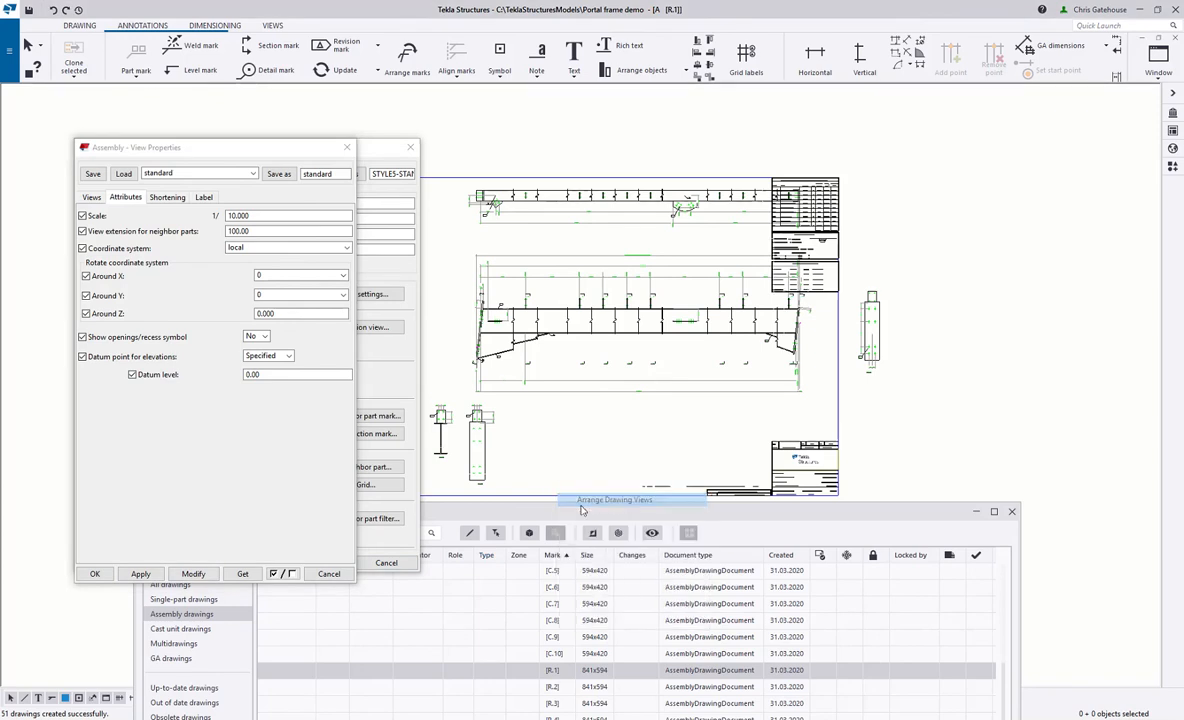
Set the rafter drawing's view scale to 1/15, arrange the drawing views and close the property dialogs.
drag(250, 216, 200, 218)
text(15)
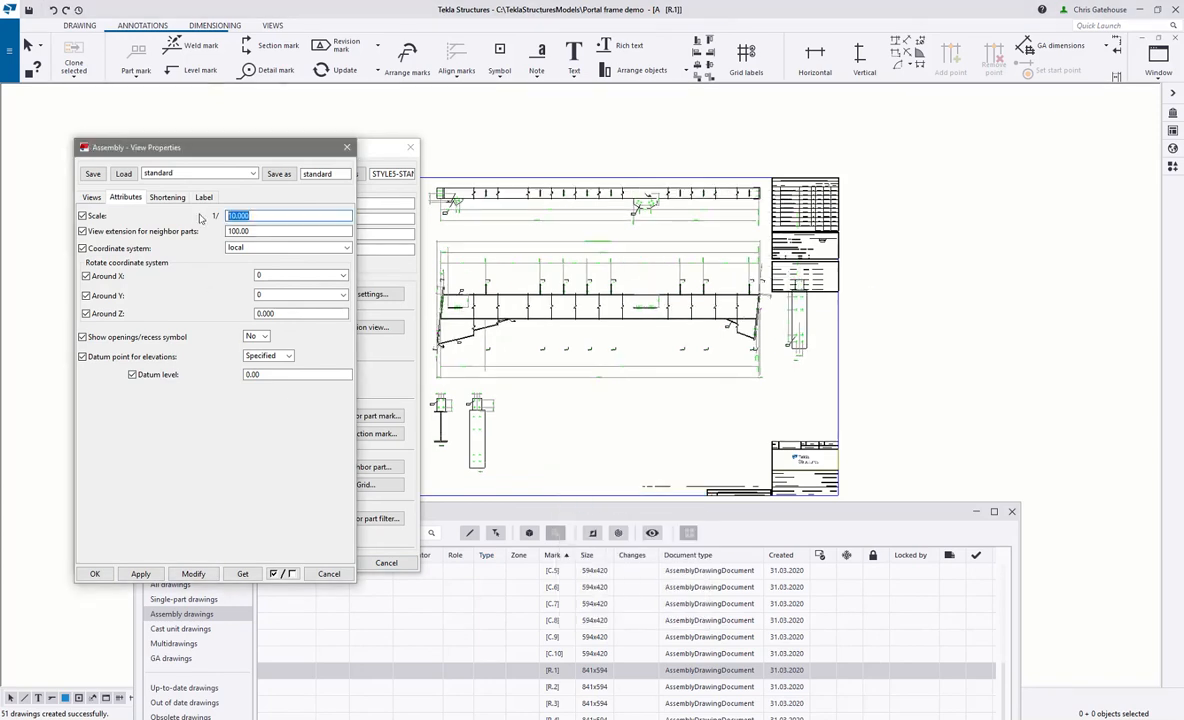
click(193, 573)
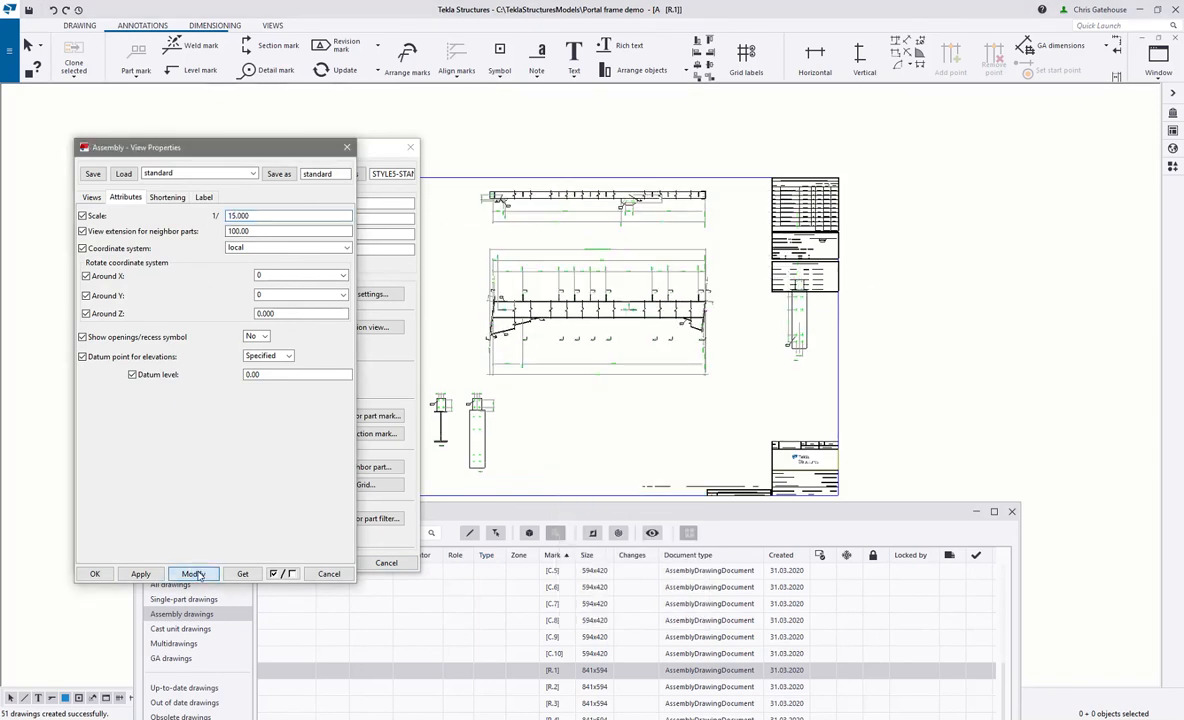
right_click(711, 400)
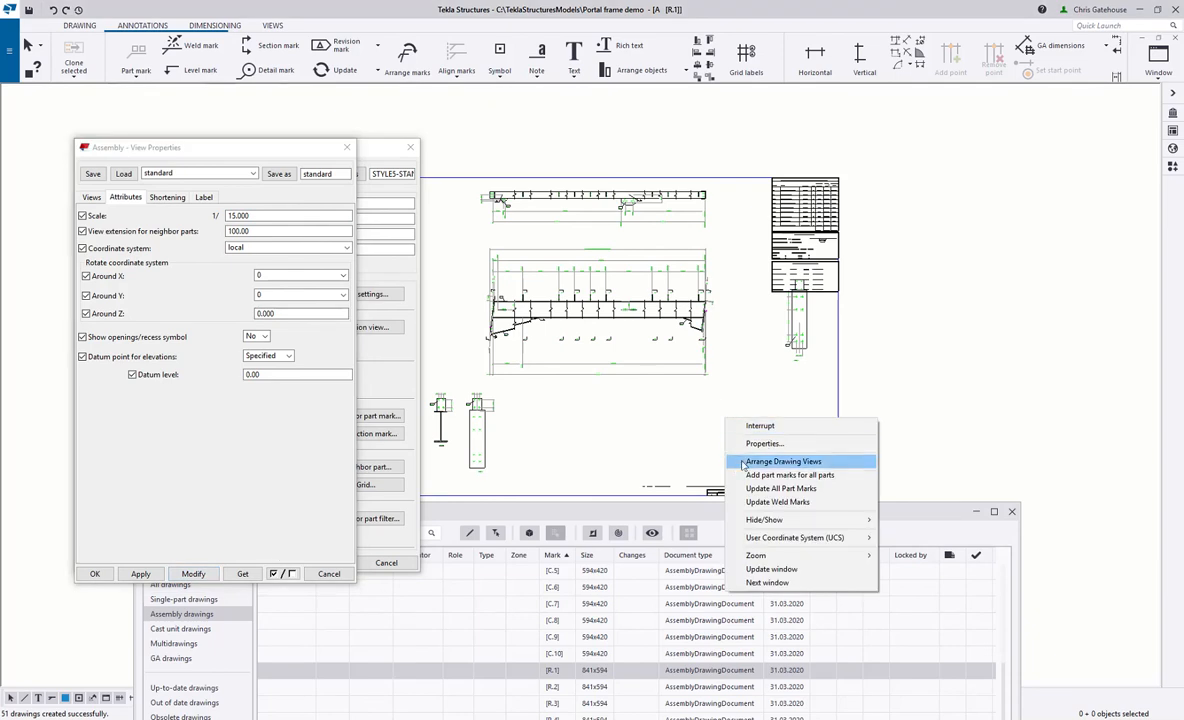
click(688, 428)
click(347, 147)
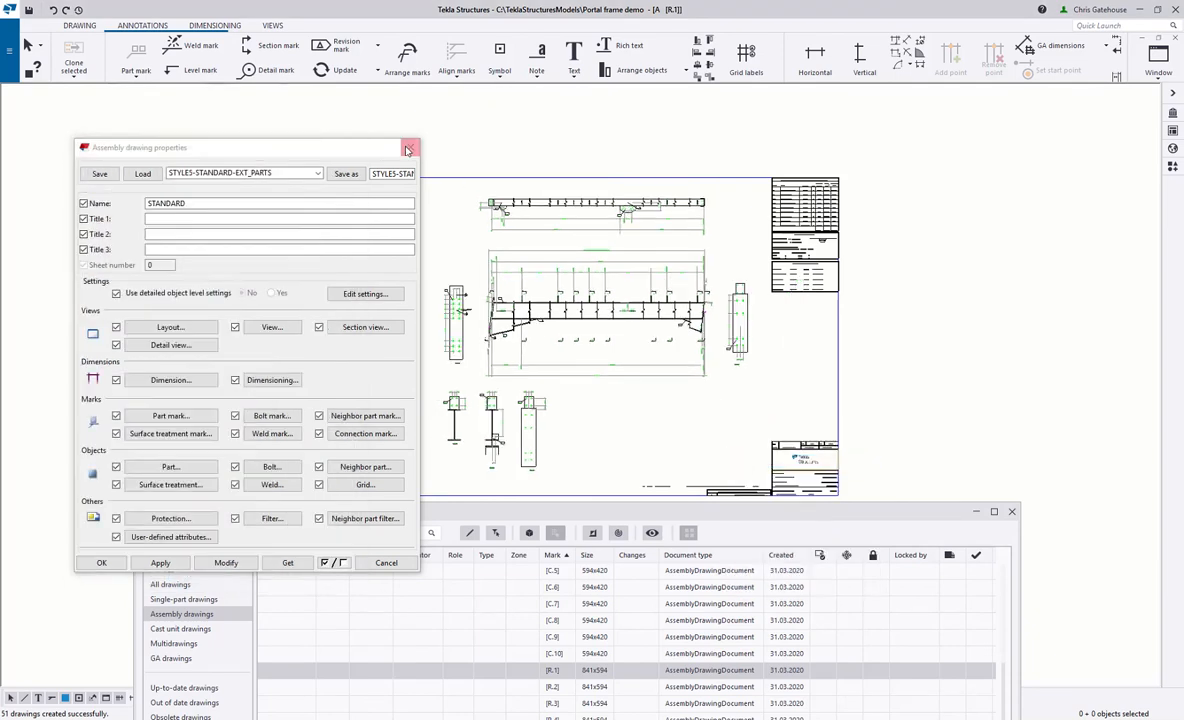
click(410, 147)
Inspect the rearranged rafter drawing R.1, covering the main elevation, haunches and section views.
scroll(605, 390, up, 6)
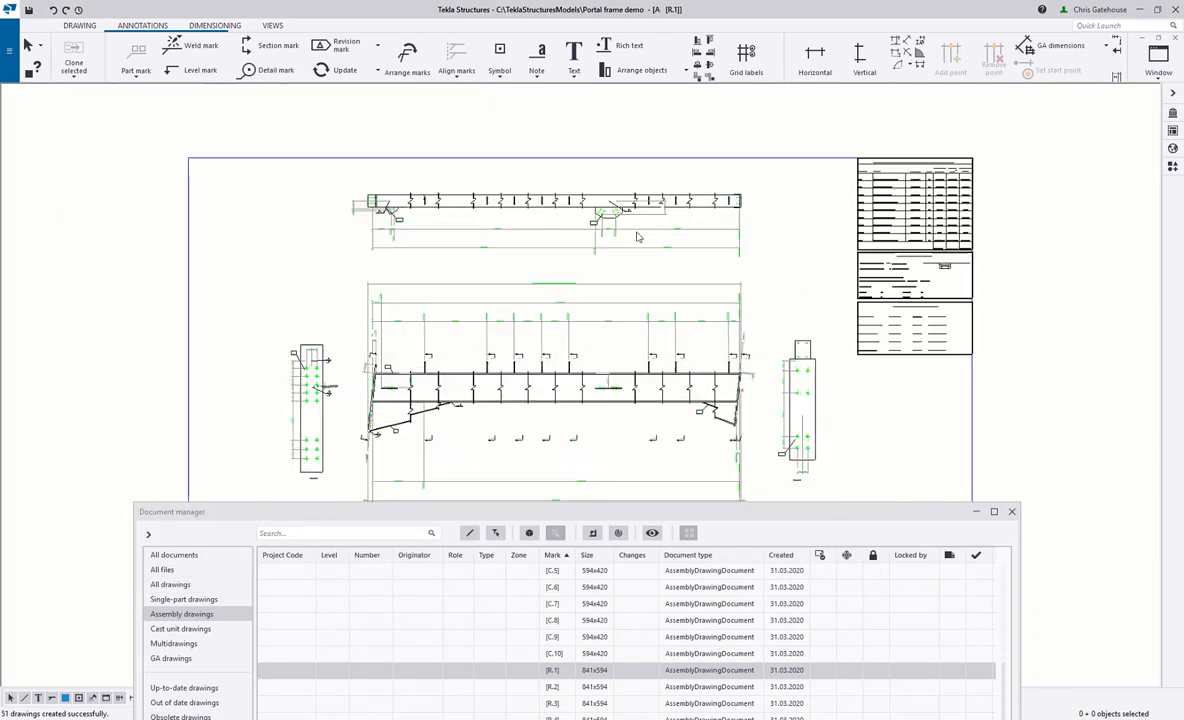
scroll(603, 201, down, 5)
scroll(561, 168, up, 3)
scroll(383, 237, up, 1)
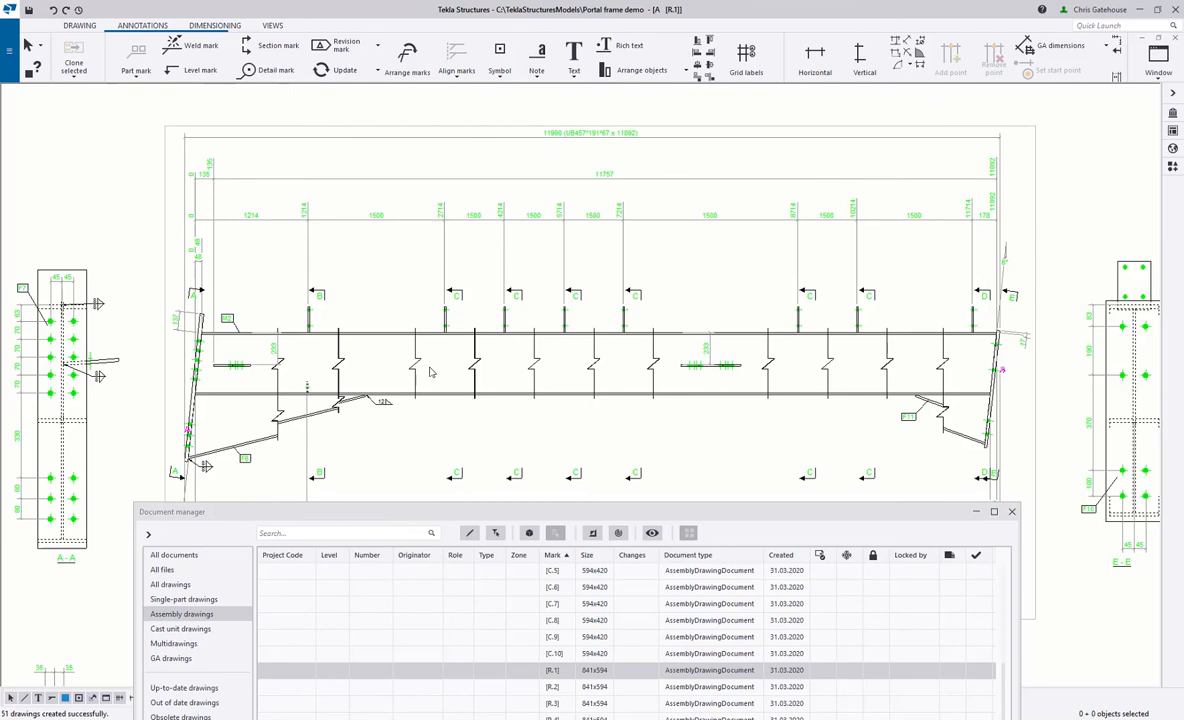
scroll(402, 360, down, 3)
mouse_move(276, 442)
middle_down()
mouse_move(398, 416)
mouse_move(340, 181)
middle_up()
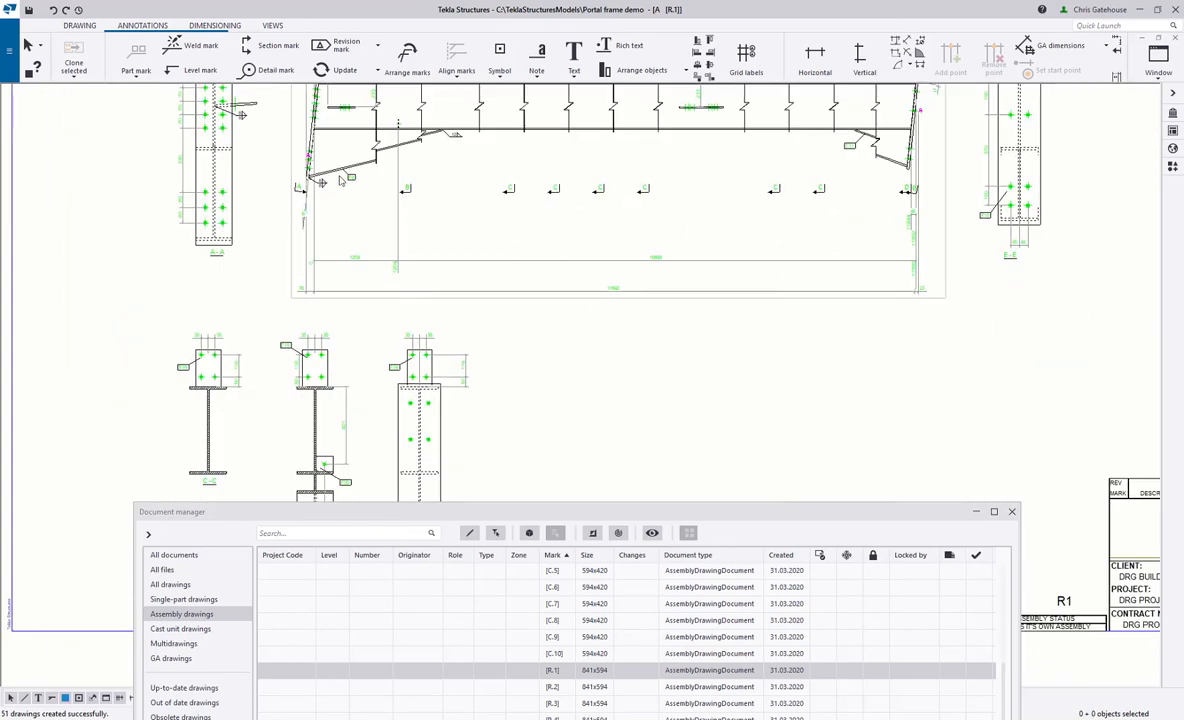
Select the running dimension of the cleat positions above the rafter's main elevation.
scroll(329, 229, down, 1)
scroll(690, 281, up, 2)
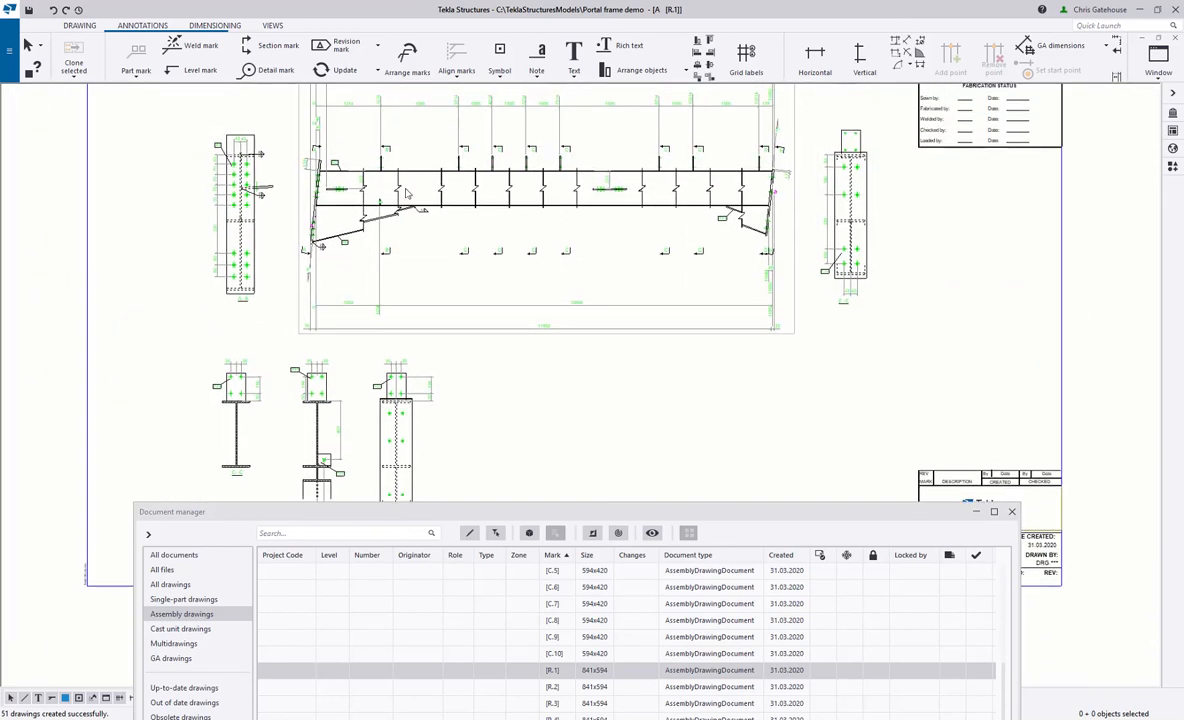
middle_drag(727, 287, 694, 448)
middle_drag(703, 386, 683, 314)
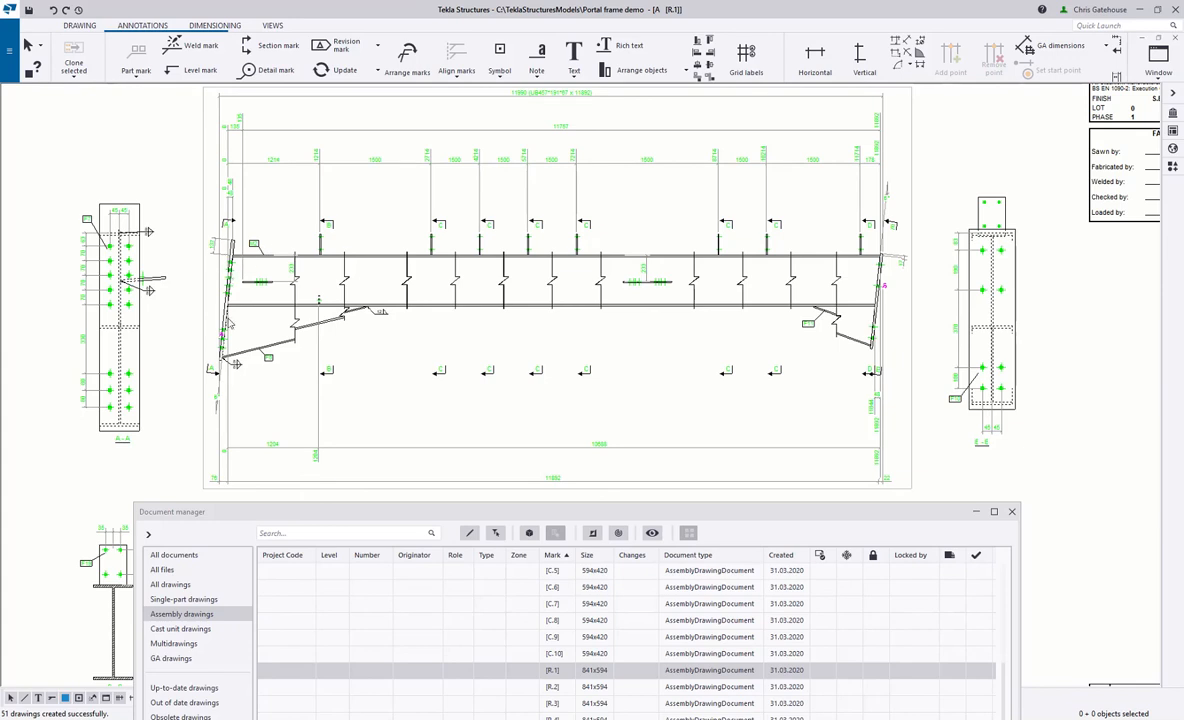
scroll(210, 145, up, 4)
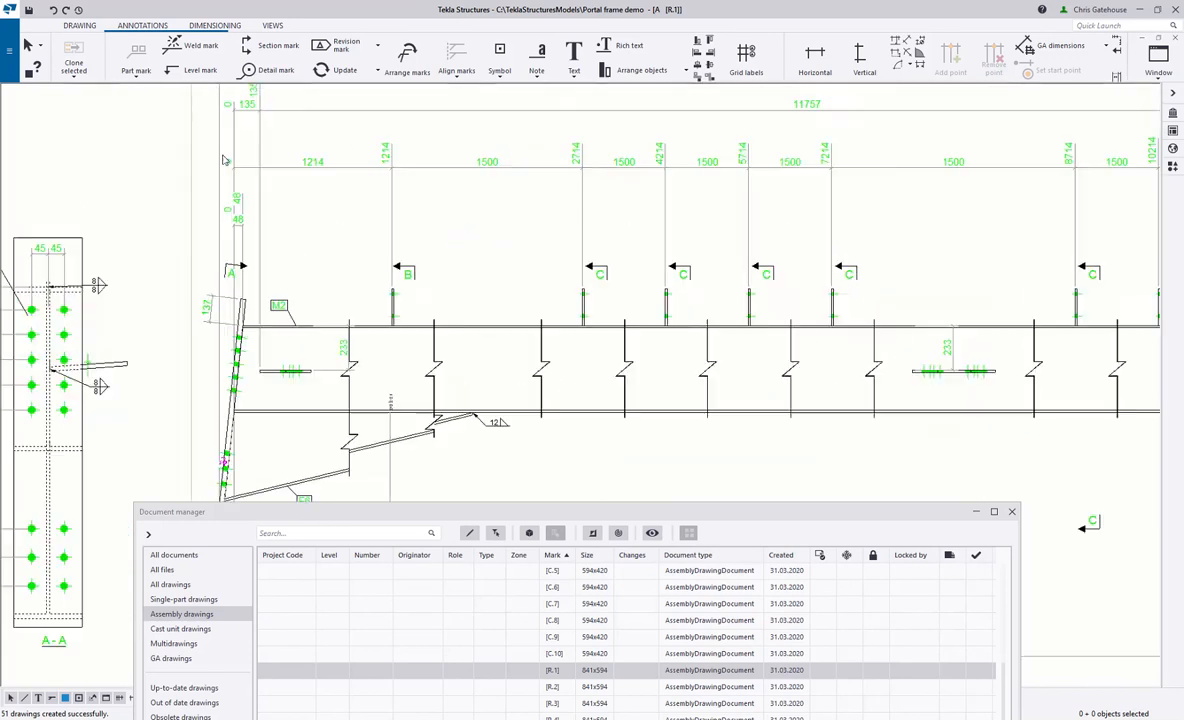
click(234, 203)
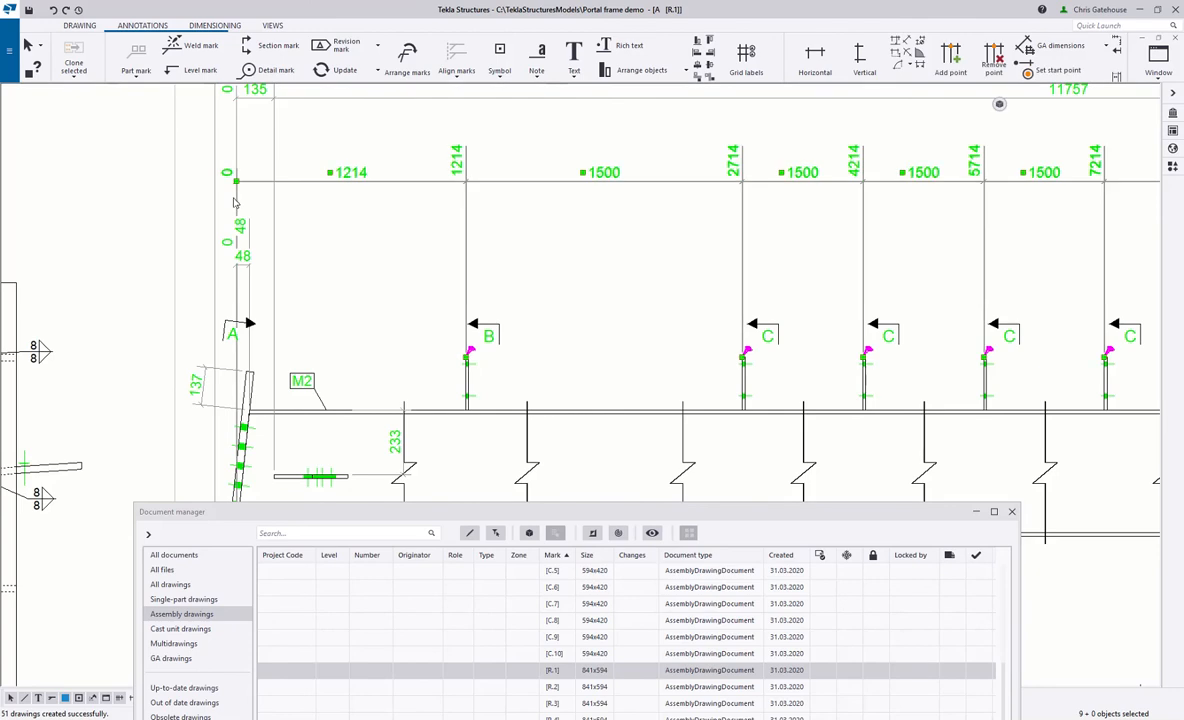
scroll(246, 415, down, 1)
middle_drag(246, 415, 250, 262)
Enable Drawing drag & drop in the drawing settings so the dimension's start point can be moved.
drag(240, 369, 253, 257)
click(9, 48)
click(71, 203)
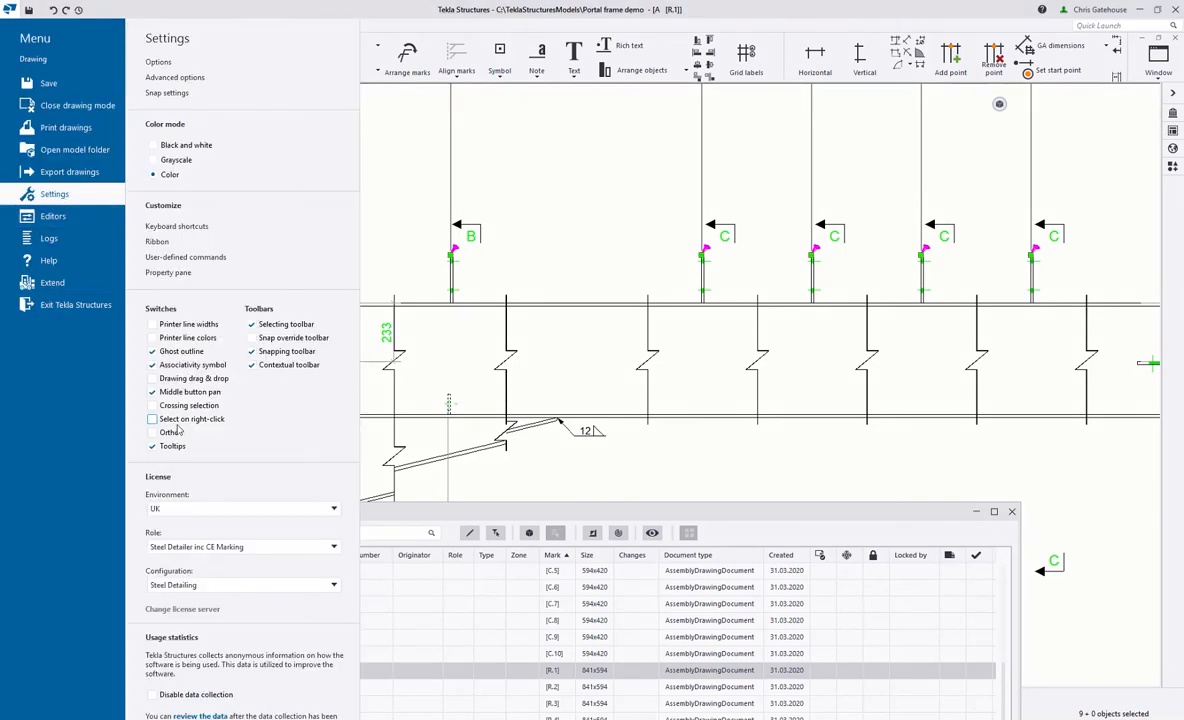
click(152, 378)
click(414, 236)
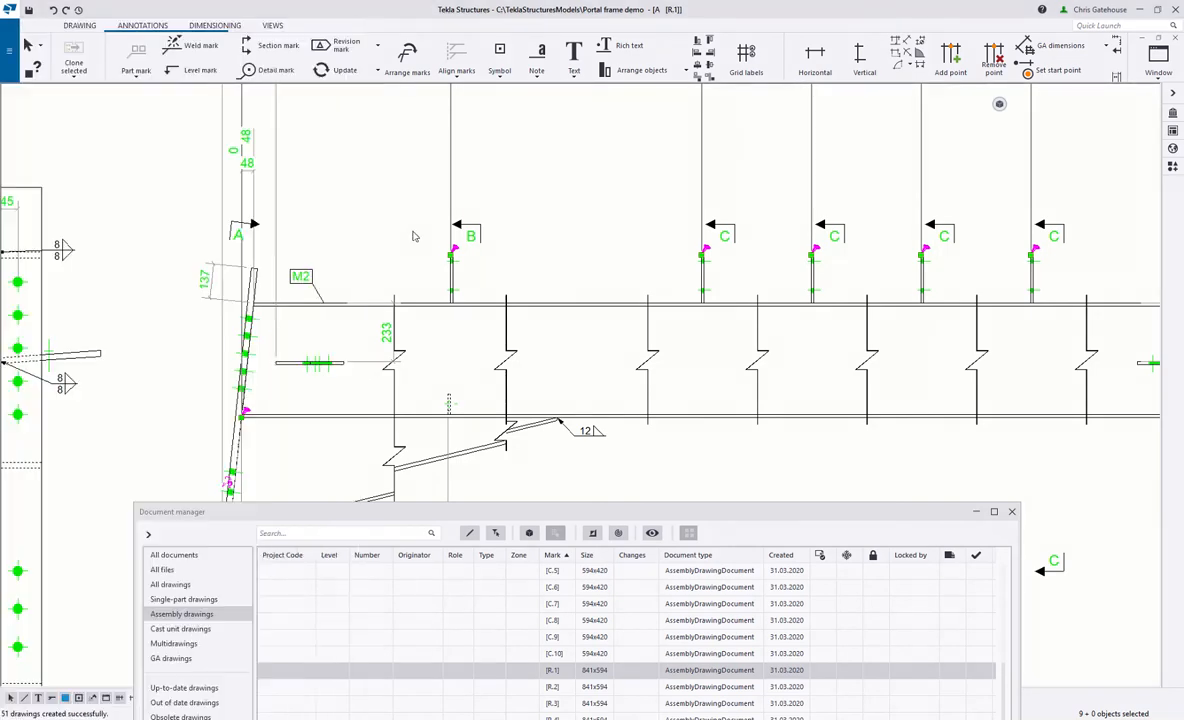
Move the cleat dimension's start point to the end of the rafter's top flange and place its dimension line below the 11757 dimension.
drag(244, 418, 255, 303)
scroll(270, 250, up, 3)
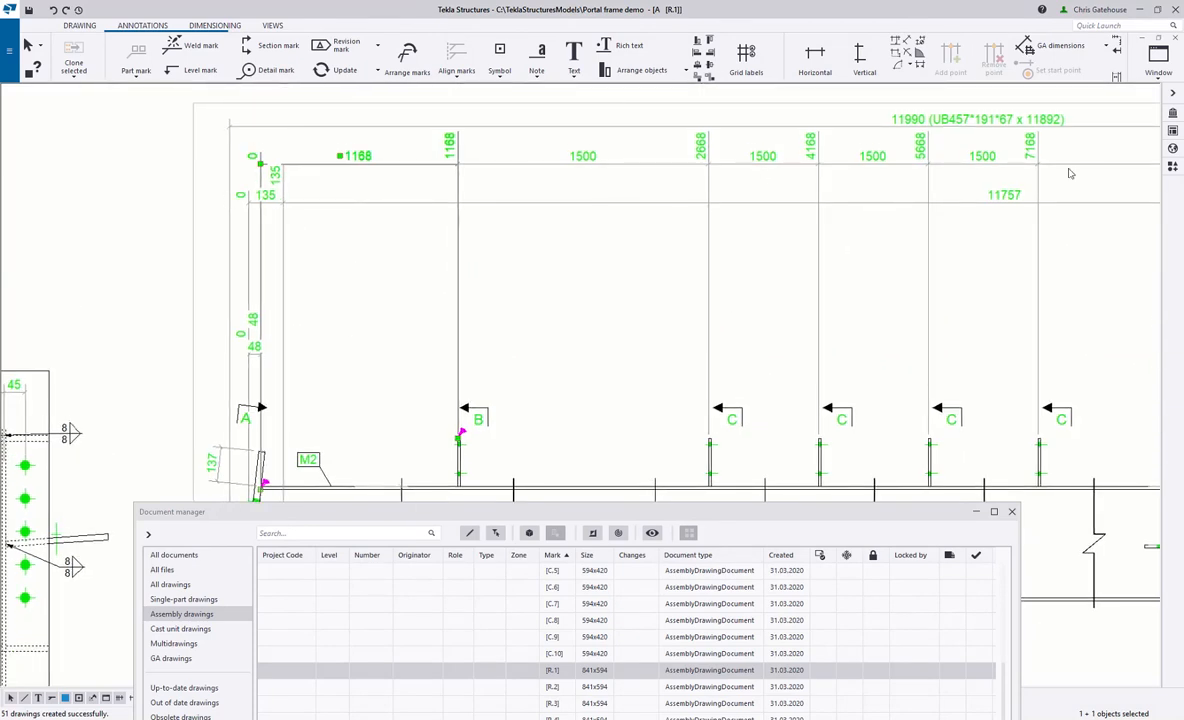
scroll(859, 272, down, 3)
middle_drag(629, 130, 600, 225)
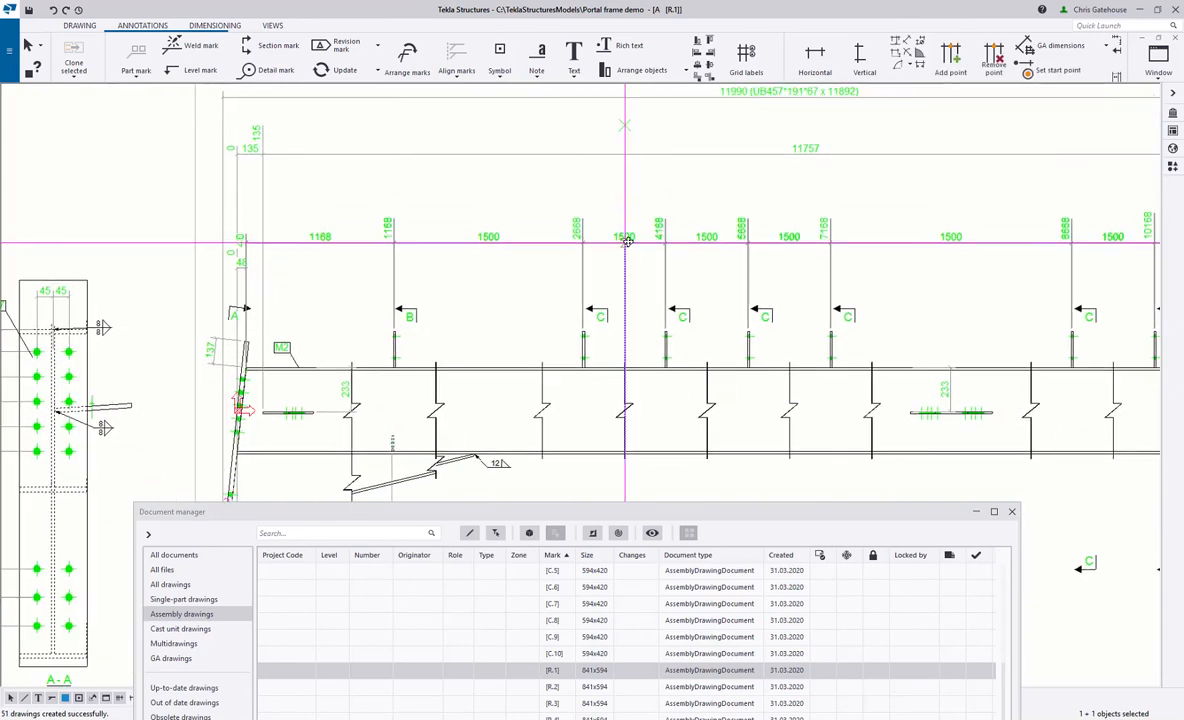
scroll(207, 253, down, 3)
scroll(207, 253, down, 2)
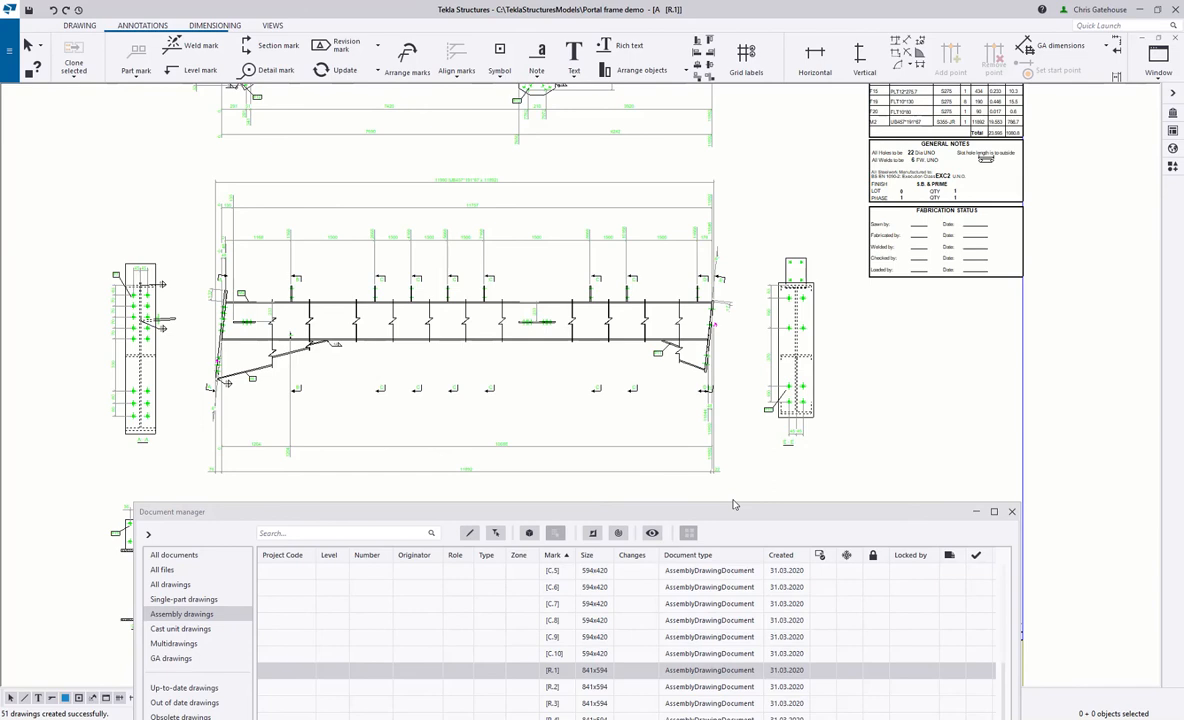
Close the document manager and drawing R.1, keeping the changes to the drawing.
drag(735, 514, 737, 219)
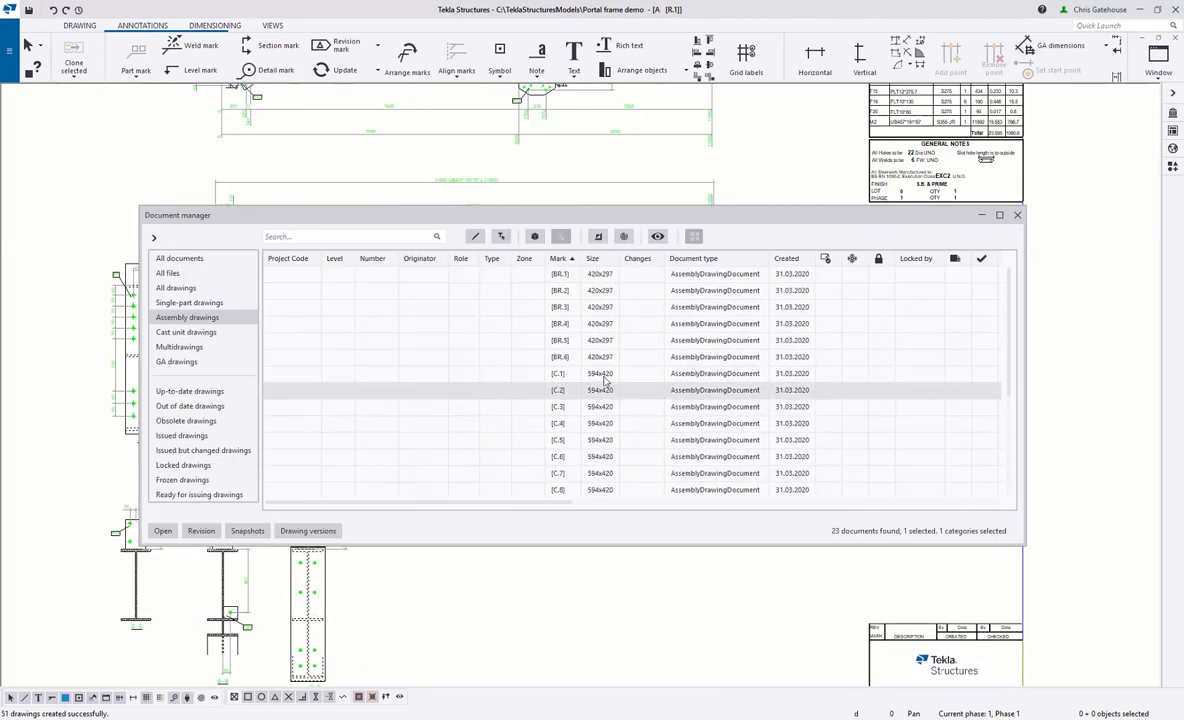
scroll(603, 340, down, 3)
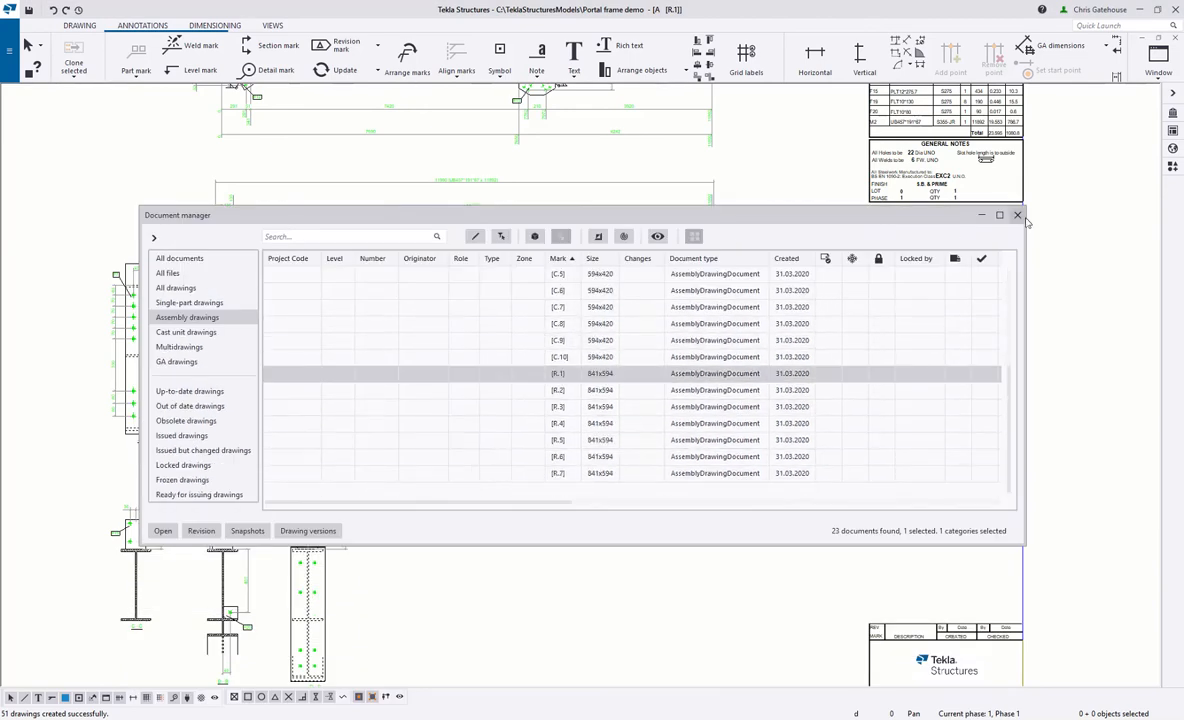
click(1017, 214)
scroll(507, 517, down, 1)
scroll(507, 517, down, 2)
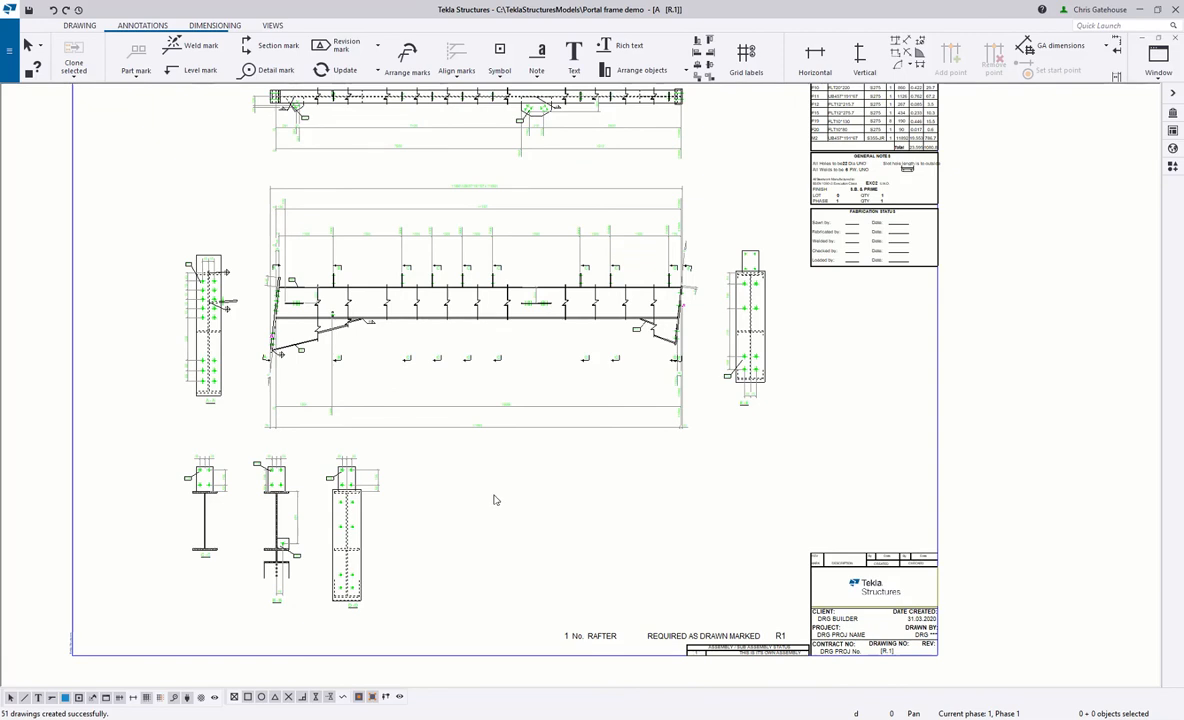
click(1174, 39)
click(309, 366)
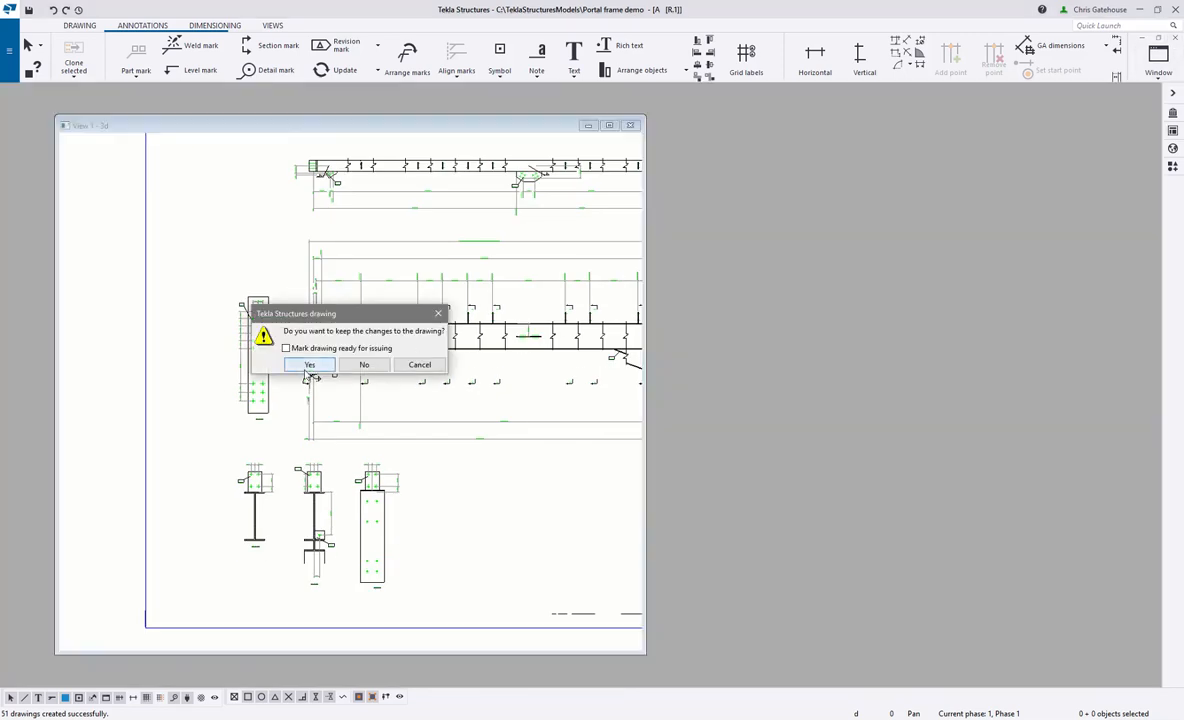
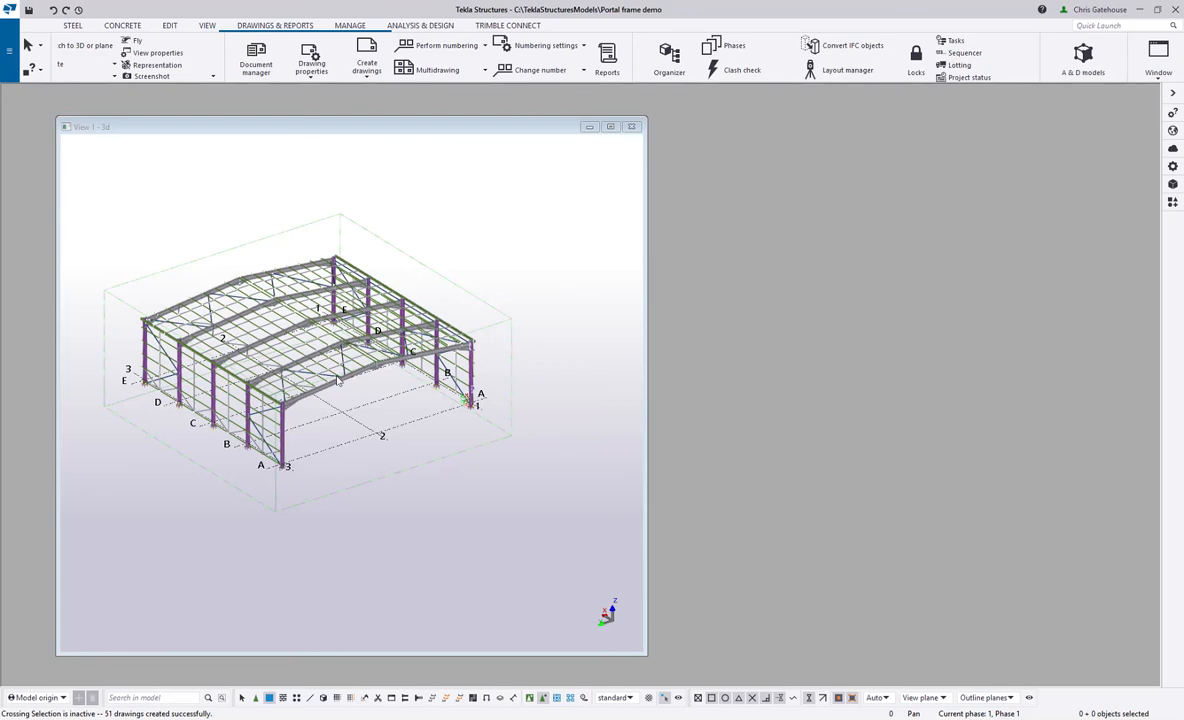
Open the NC files export and enable both DSTV for plates and DSTV for profiles.
scroll(316, 352, up, 3)
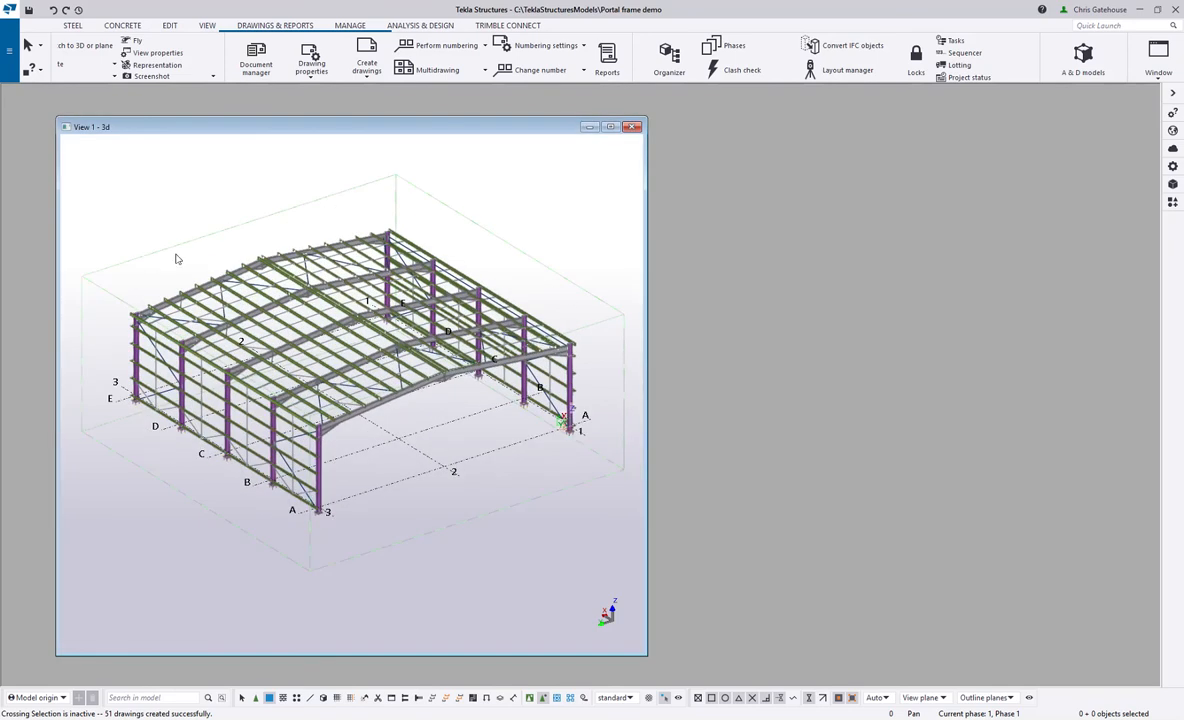
click(6, 66)
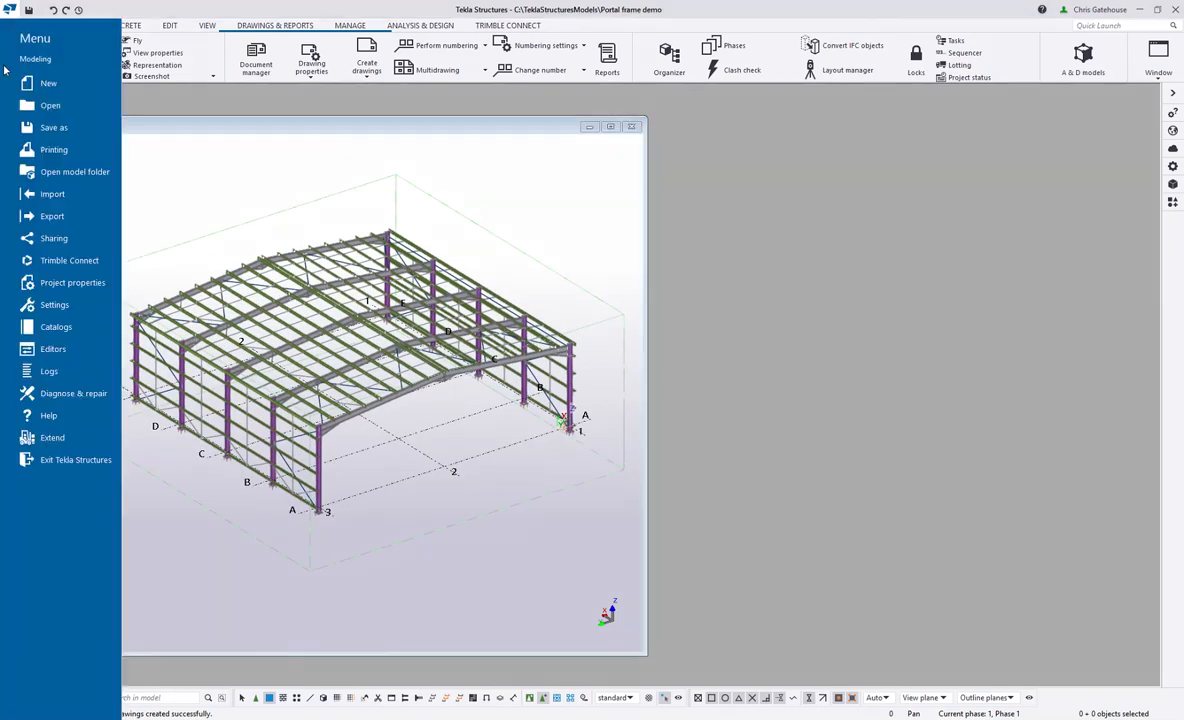
click(35, 208)
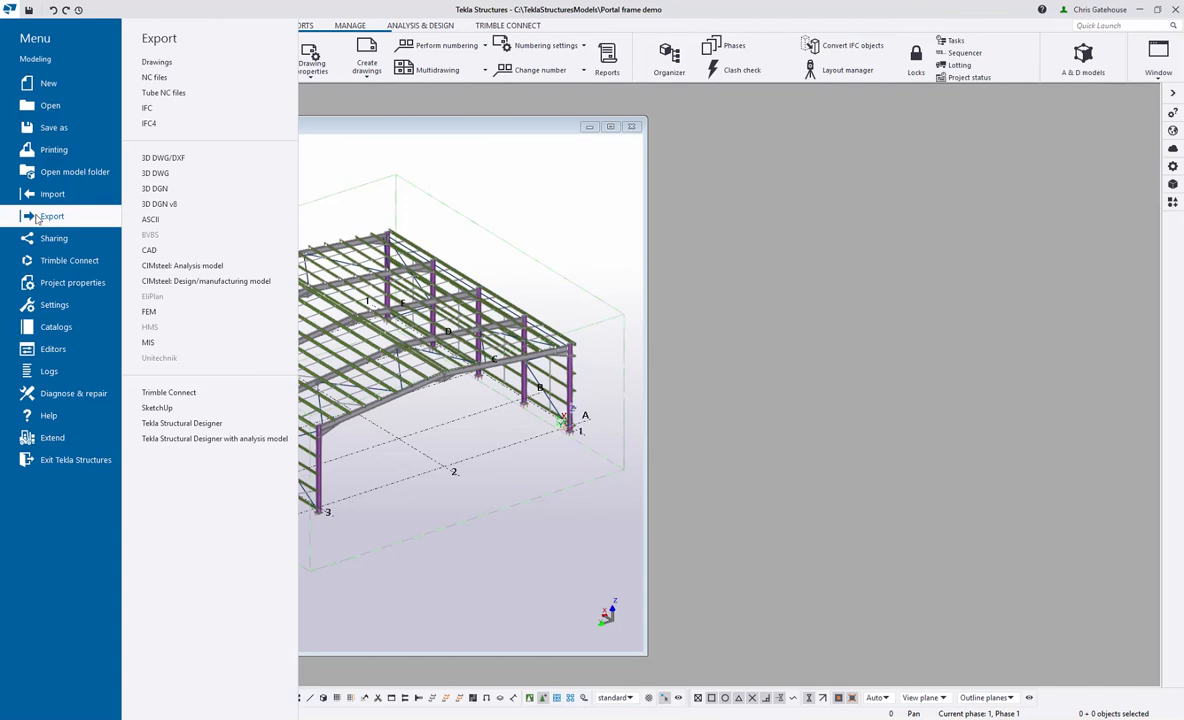
click(145, 77)
drag(624, 131, 802, 131)
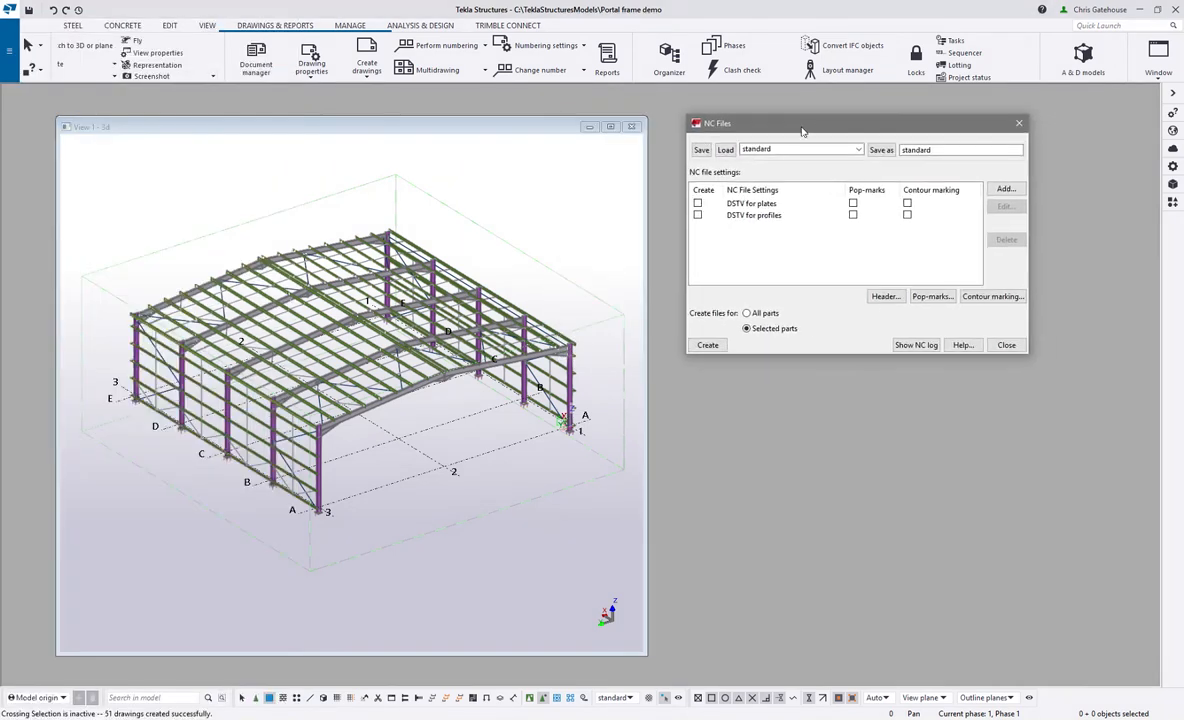
click(698, 203)
click(698, 215)
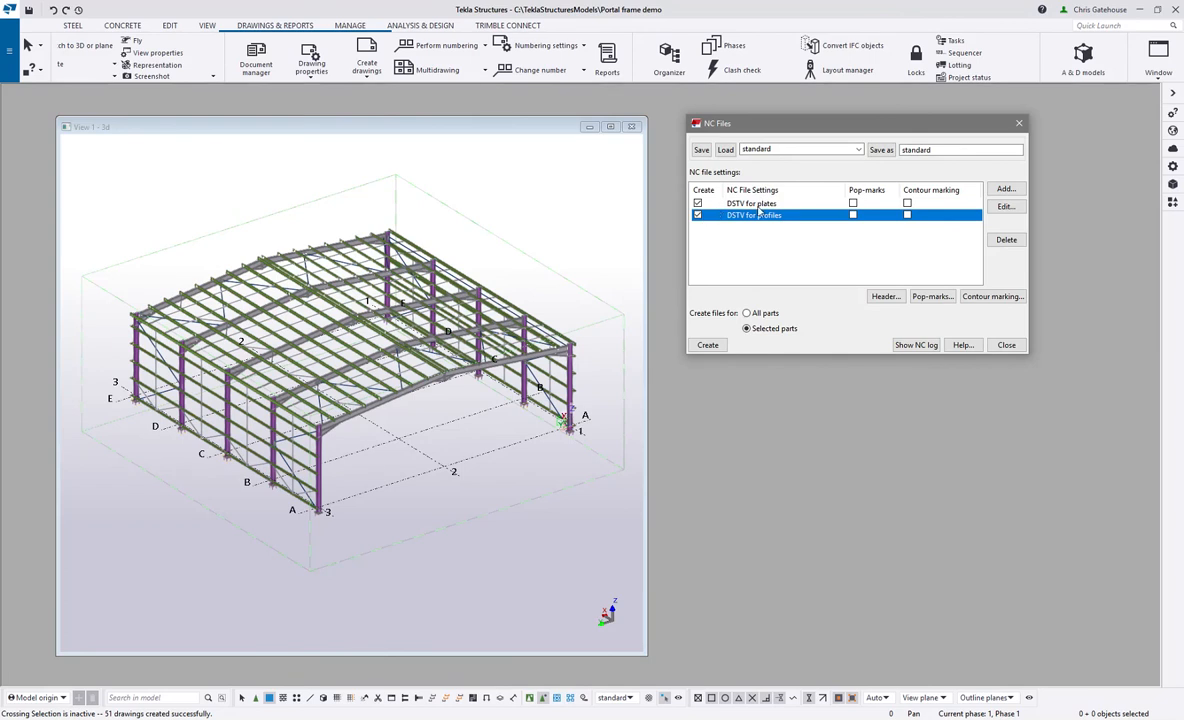
Select the whole portal frame in the 3D view, create the NC files for the selected parts and clear the selection.
drag(648, 574, 116, 228)
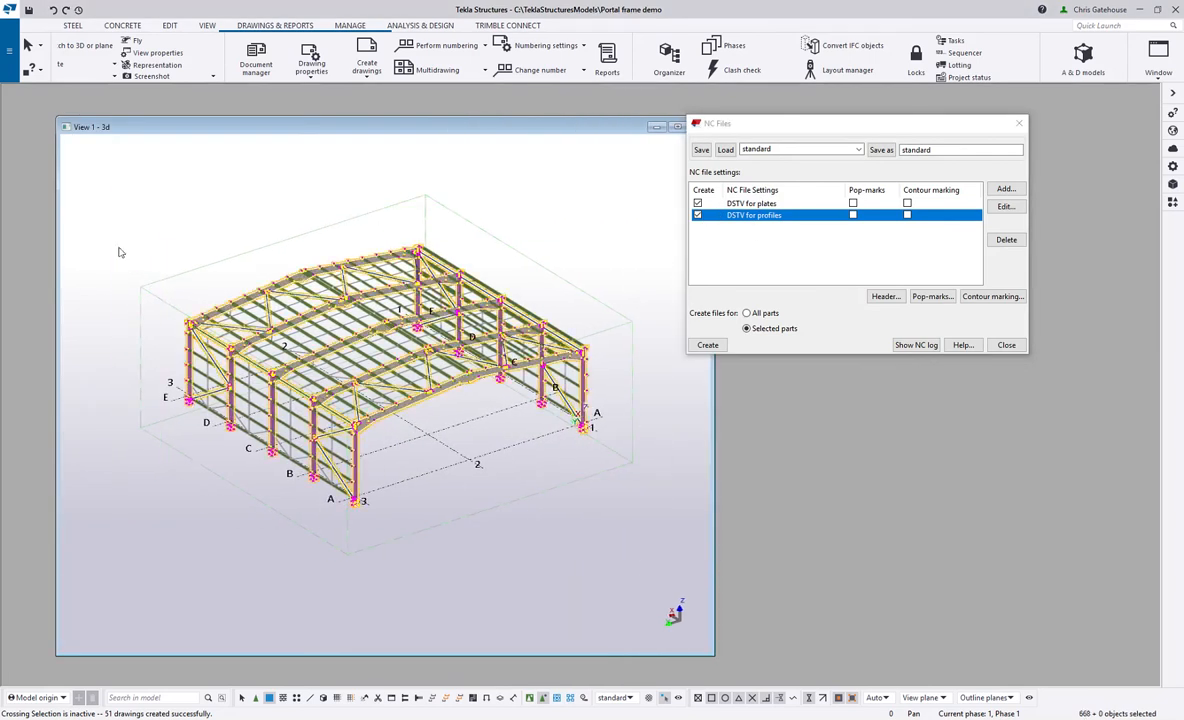
click(711, 347)
click(500, 545)
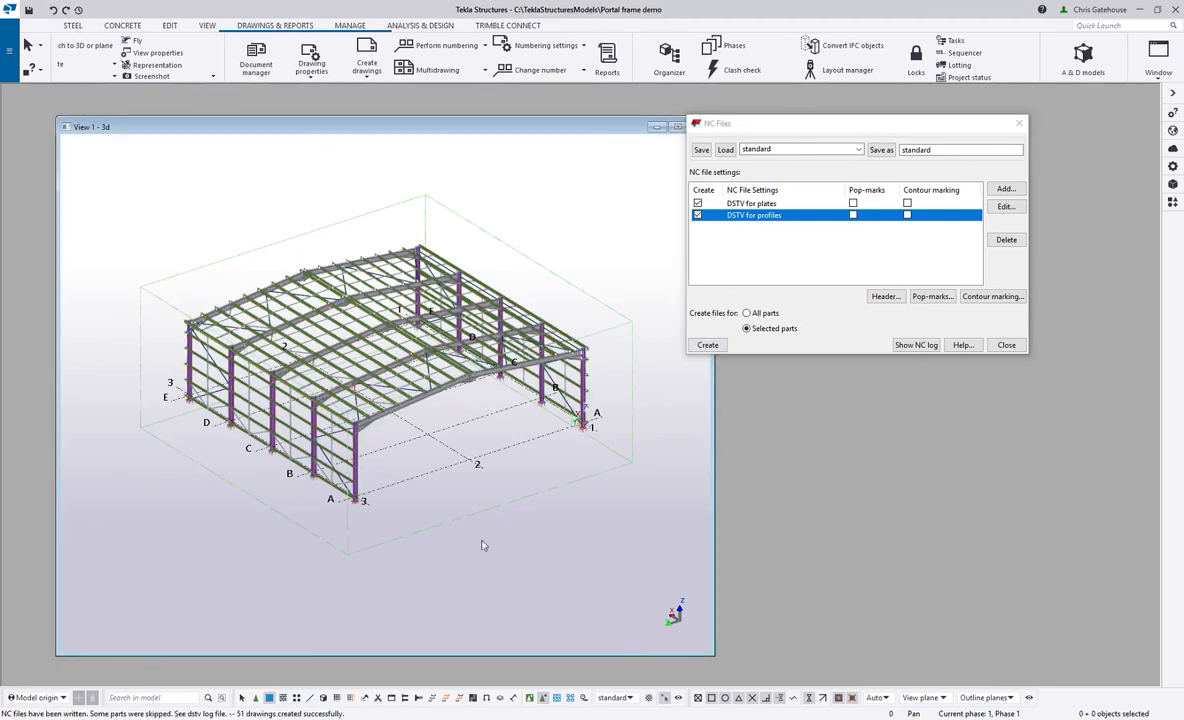
Check the NC files in the model's DSTV_Plates and DSTV_Profiles folders, and close the folder and NC export dialog.
key(ctrl+shift+o)
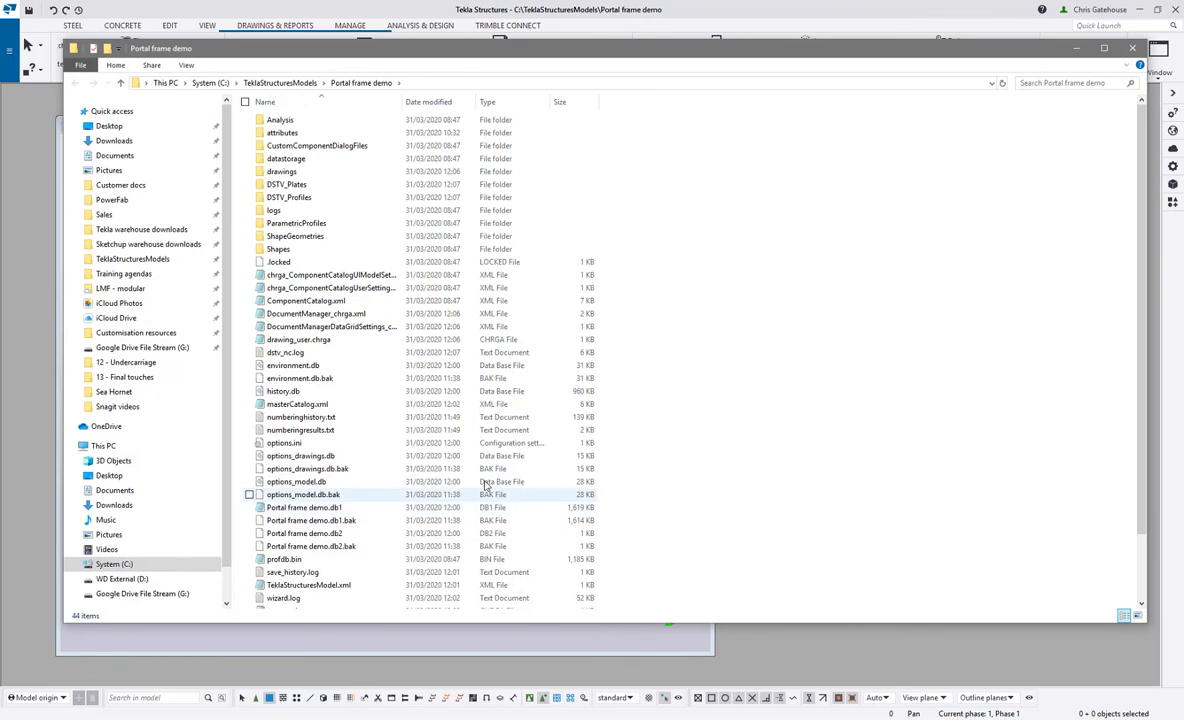
double_click(300, 186)
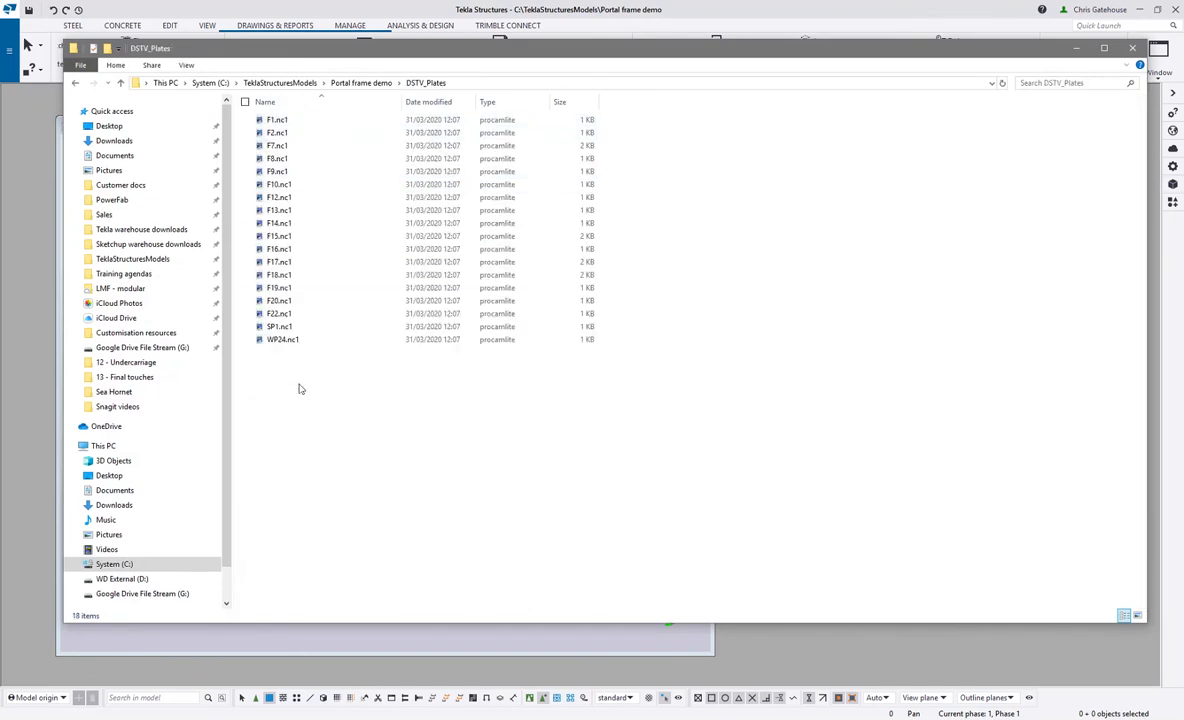
click(75, 82)
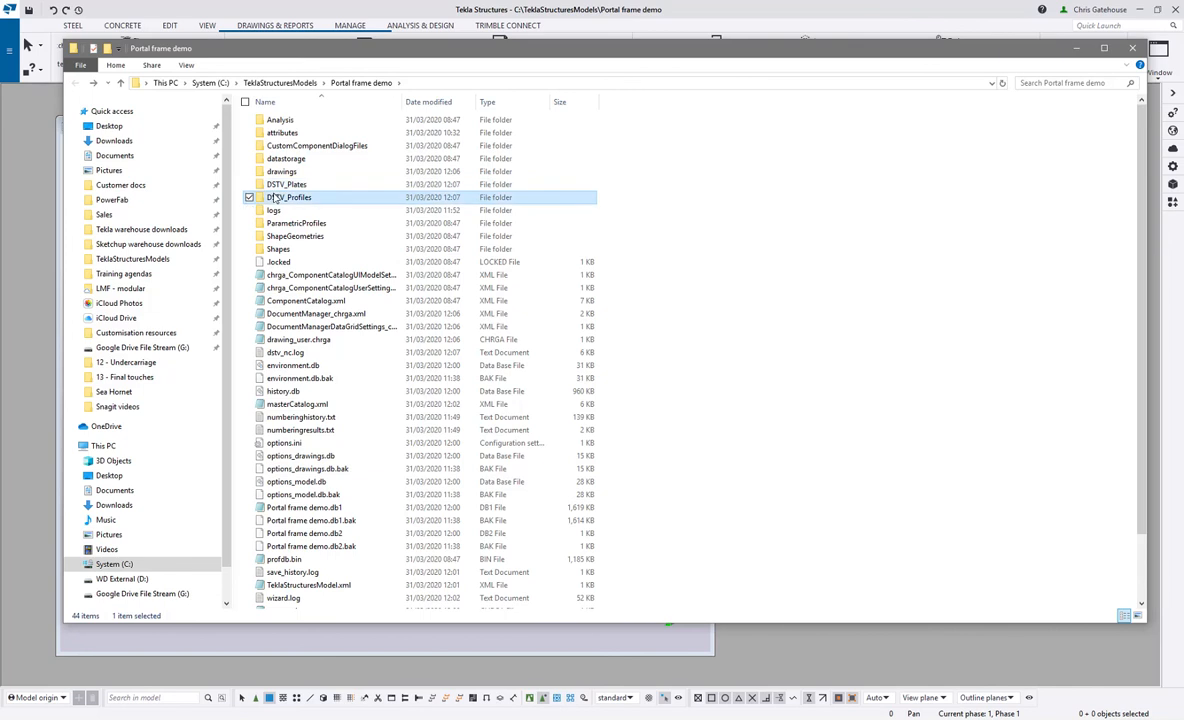
double_click(285, 195)
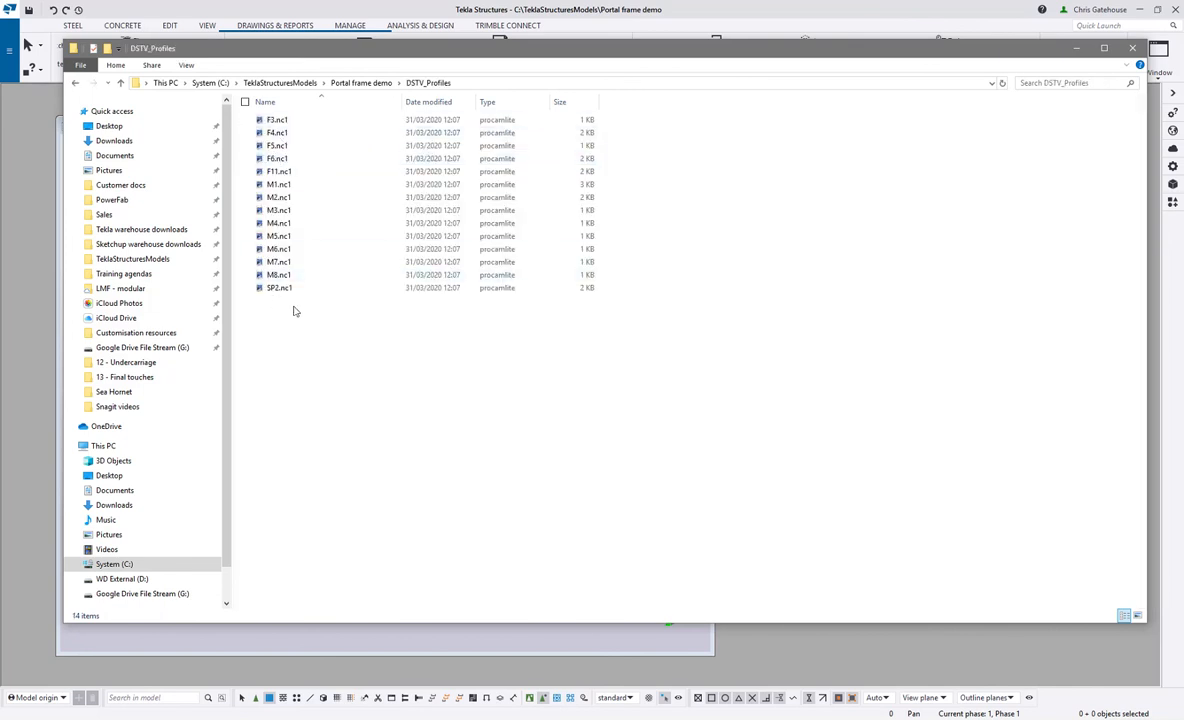
click(1133, 47)
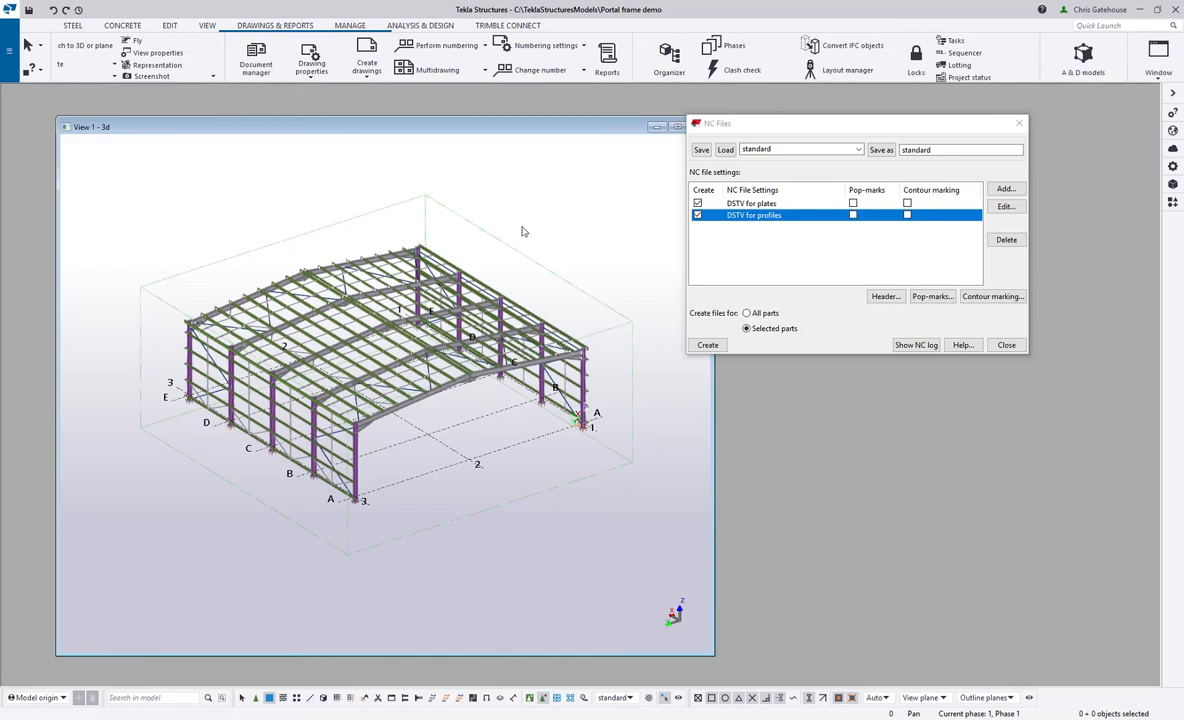
click(1019, 123)
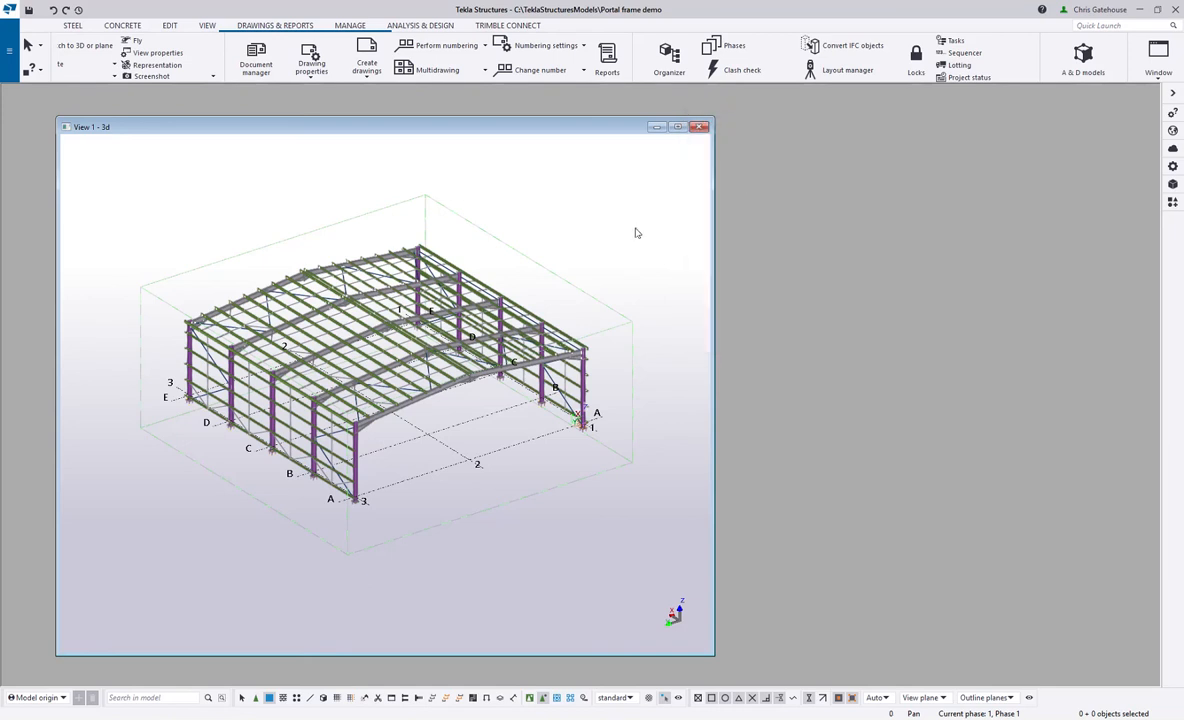
Change the selection filter to match the cold-rolled members and select them across the whole 3D model.
key(ctrl+g)
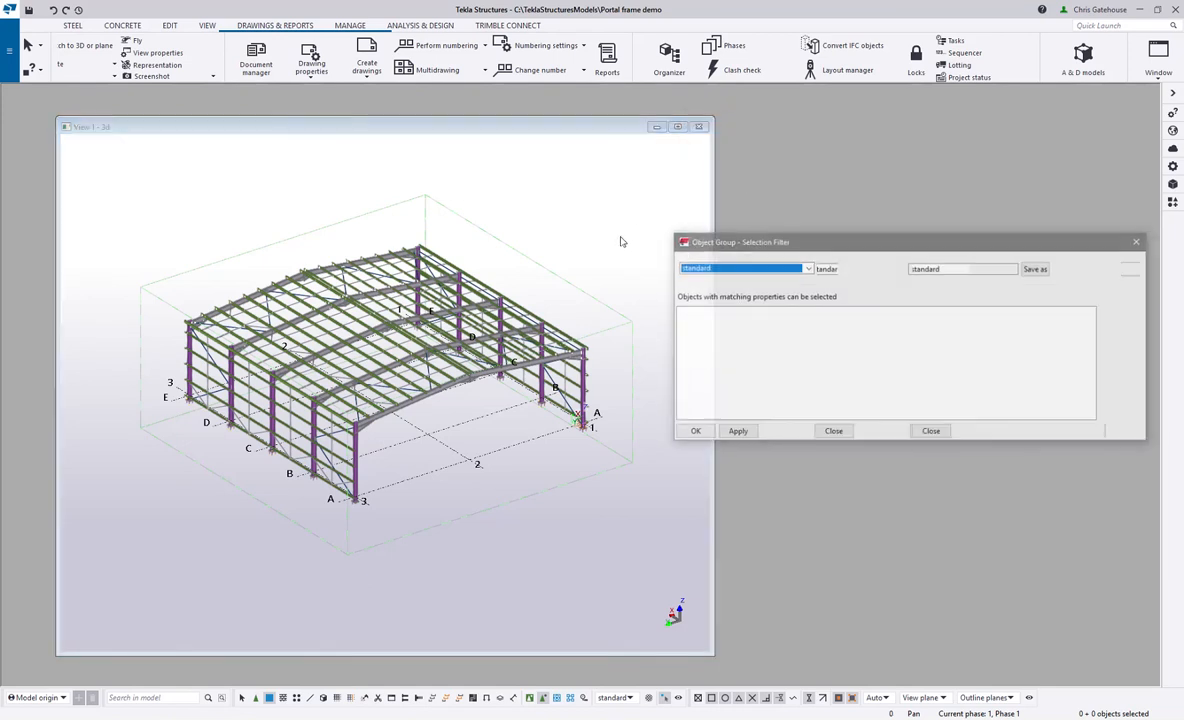
click(875, 330)
click(875, 330)
click(876, 343)
click(738, 435)
click(699, 433)
drag(686, 507, 100, 193)
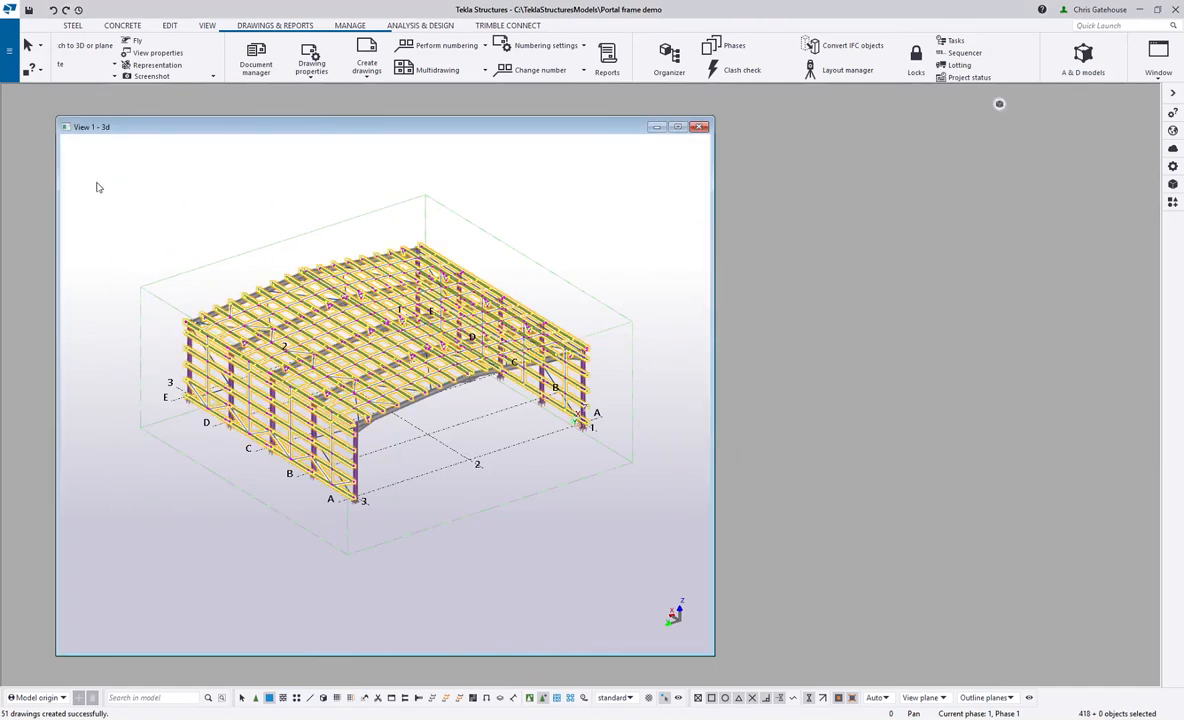
Create a Metsec File transfer (26) with ASCII file name 10001 for the selected members, and open the model folder.
click(1173, 201)
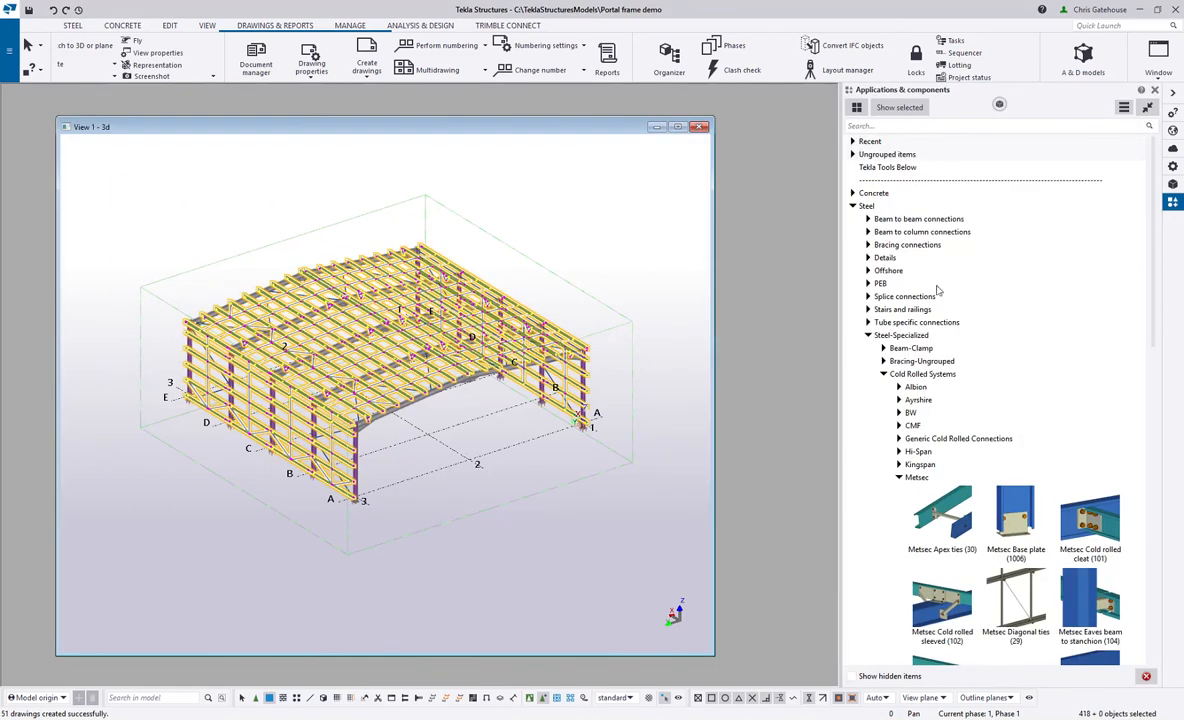
scroll(940, 290, down, 3)
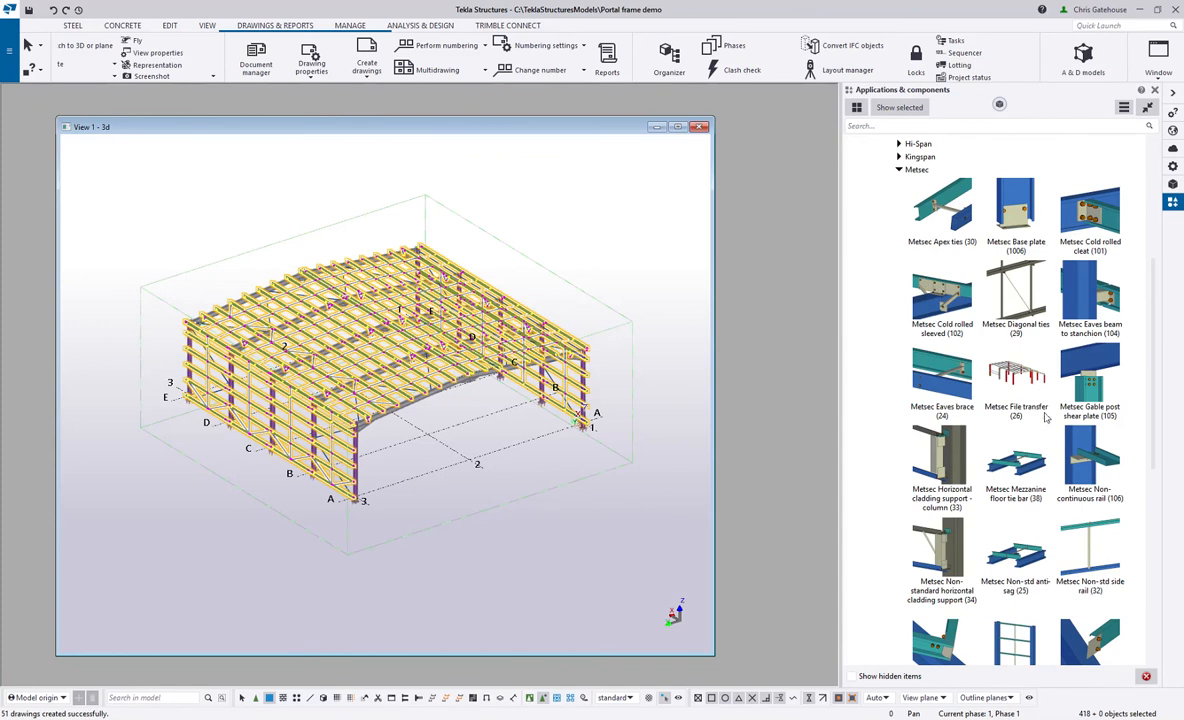
double_click(1016, 378)
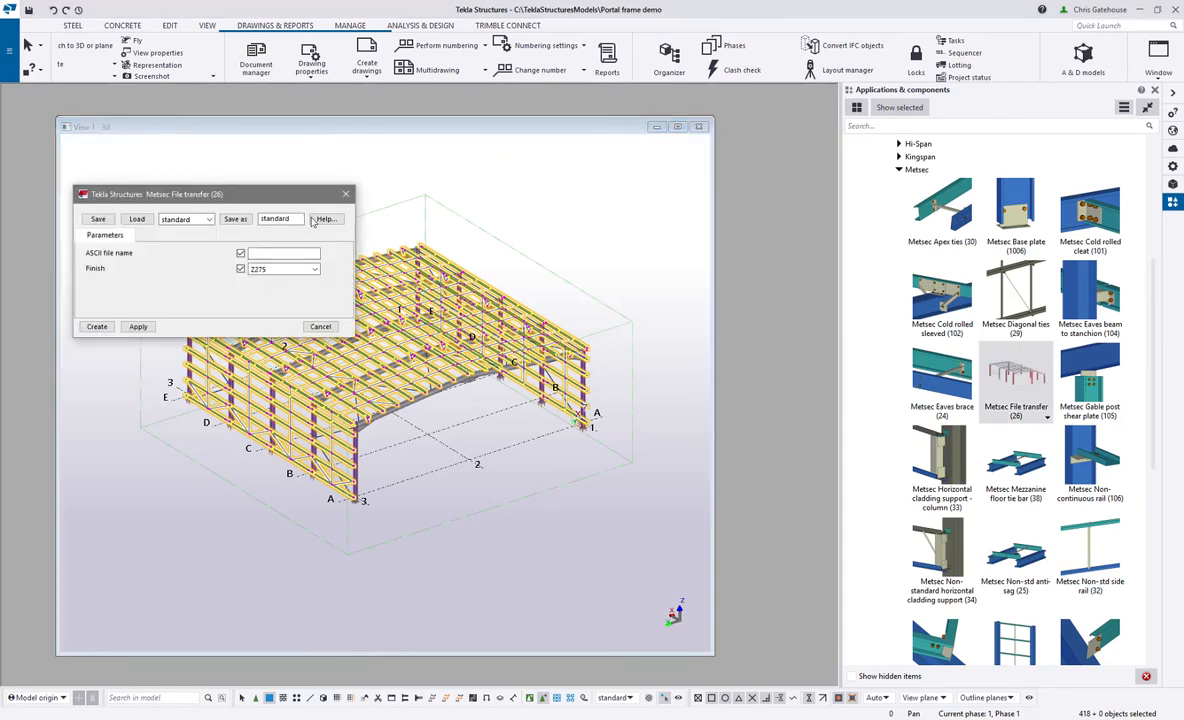
drag(271, 182, 277, 145)
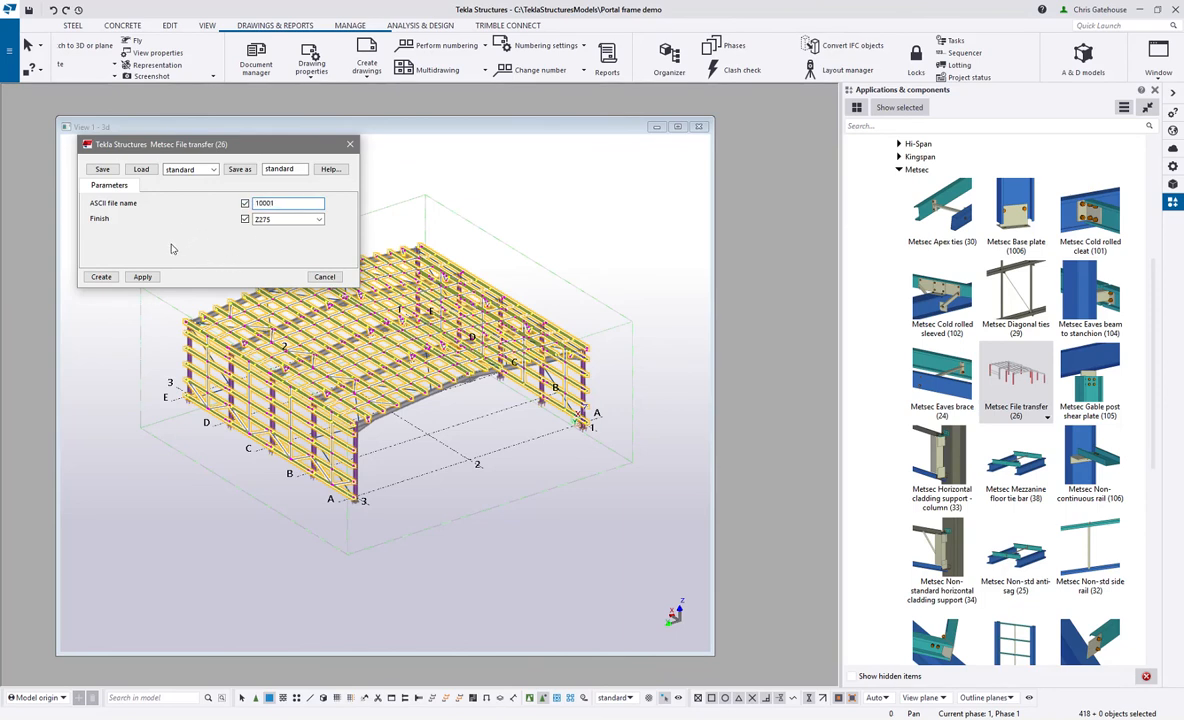
click(101, 278)
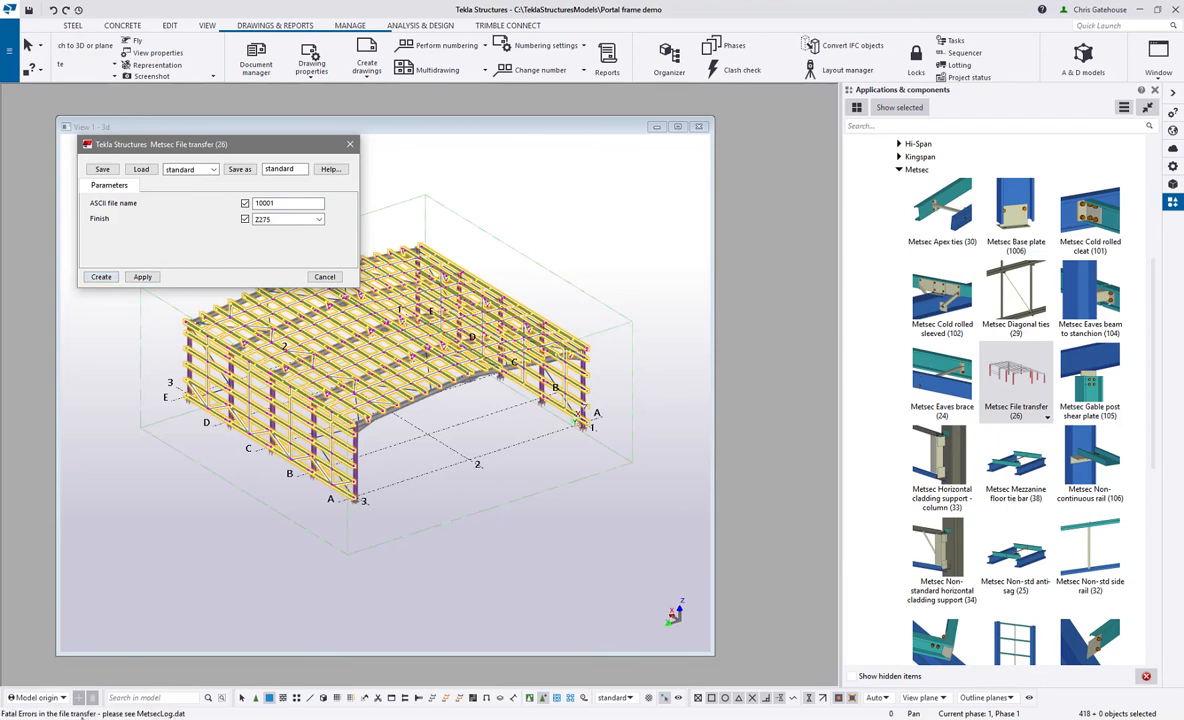
middle_drag(225, 598, 252, 598)
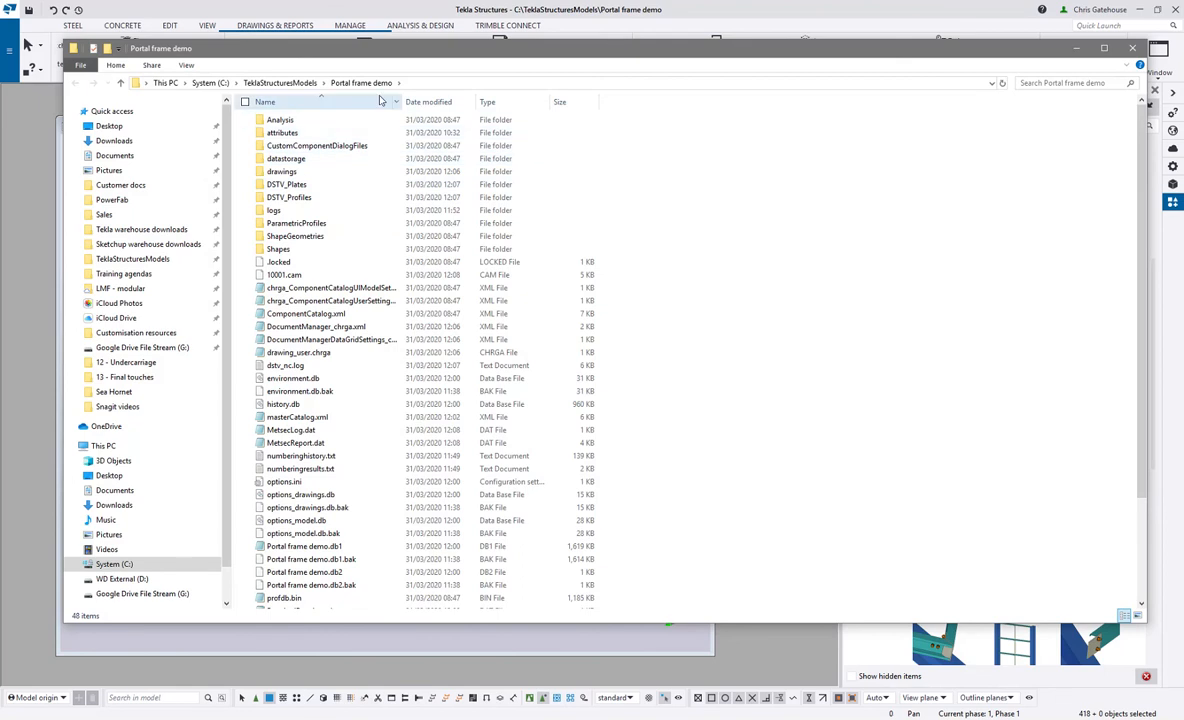
Sort the model folder by date modified and select the newest transfer files, from 10001.cam through RequiredDrawings.dat.
click(444, 101)
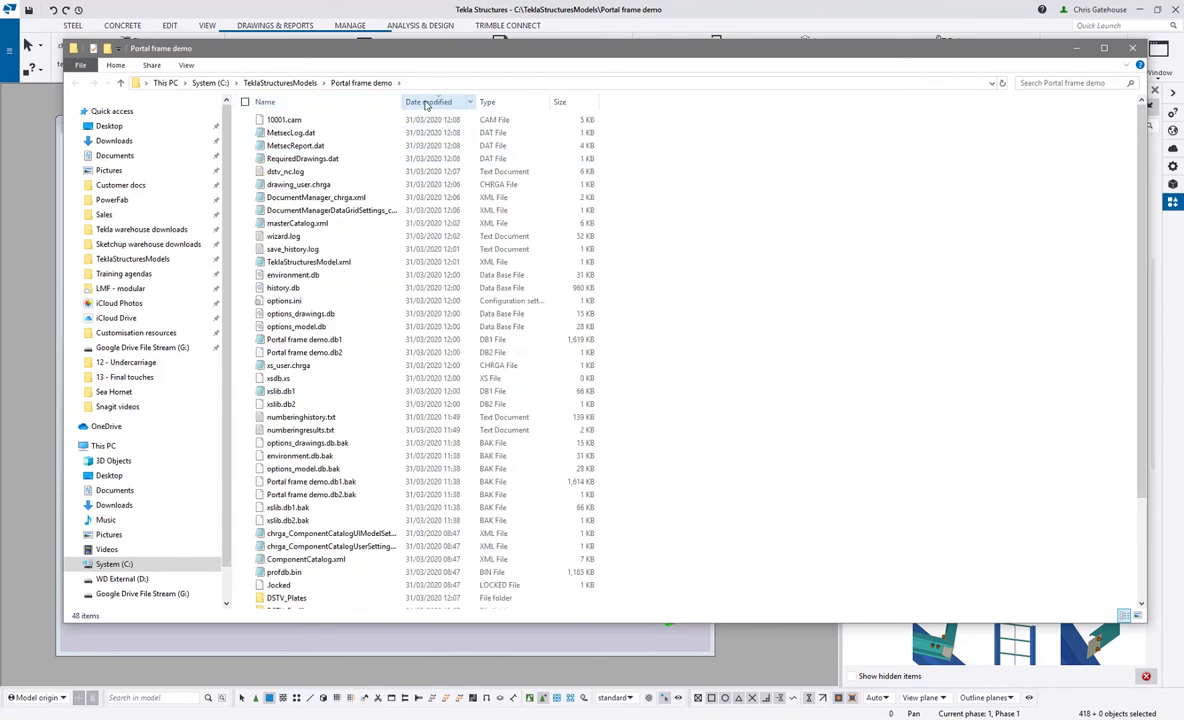
click(317, 120)
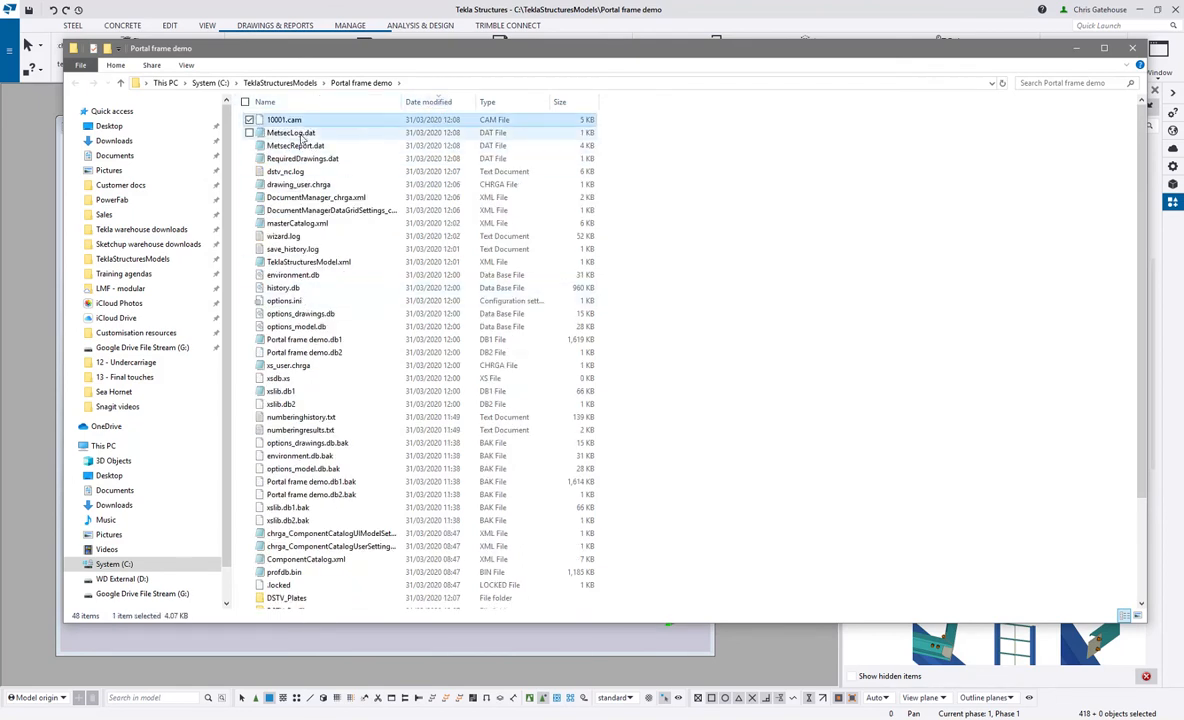
shift+click(299, 159)
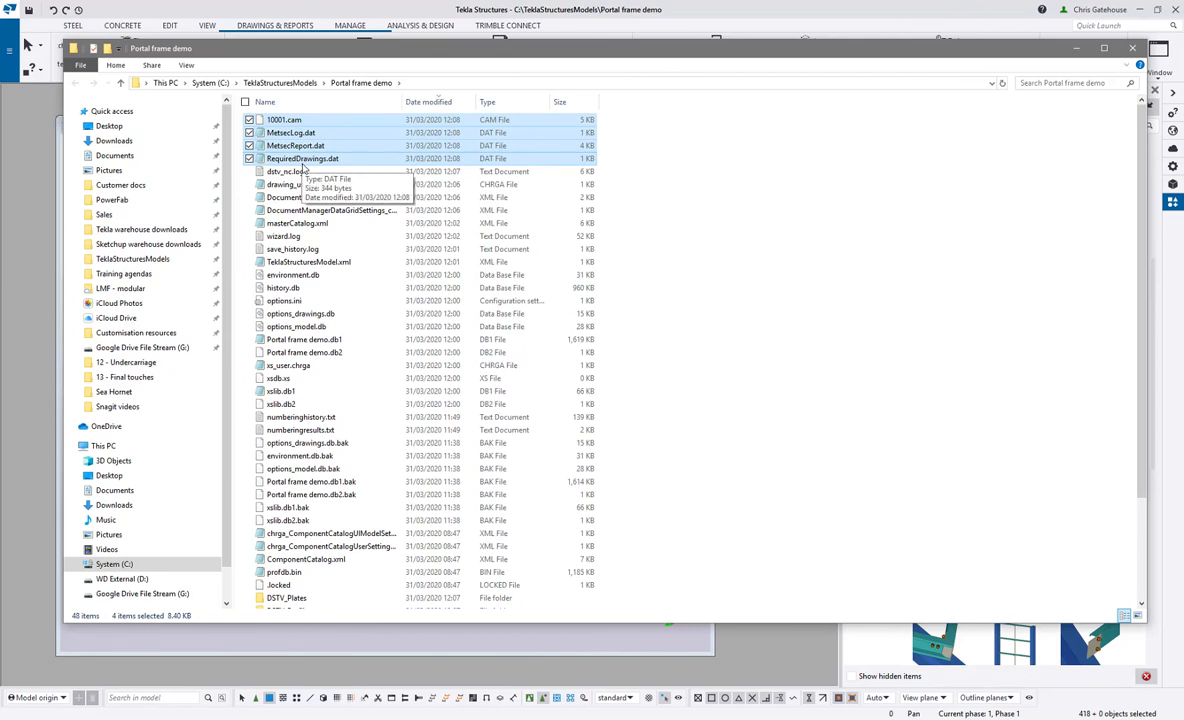
Put away the model folder, close the Metsec File transfer dialog and clear the member selection in the 3D view.
click(1132, 48)
click(349, 144)
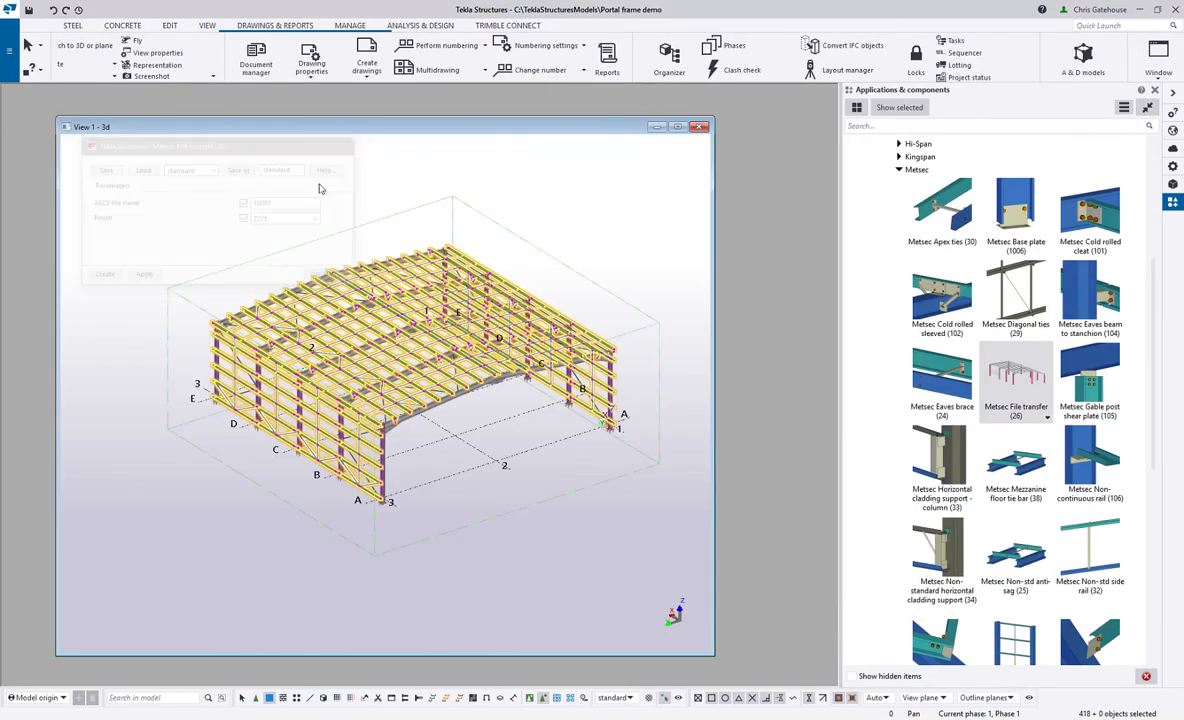
right_click(512, 213)
click(538, 219)
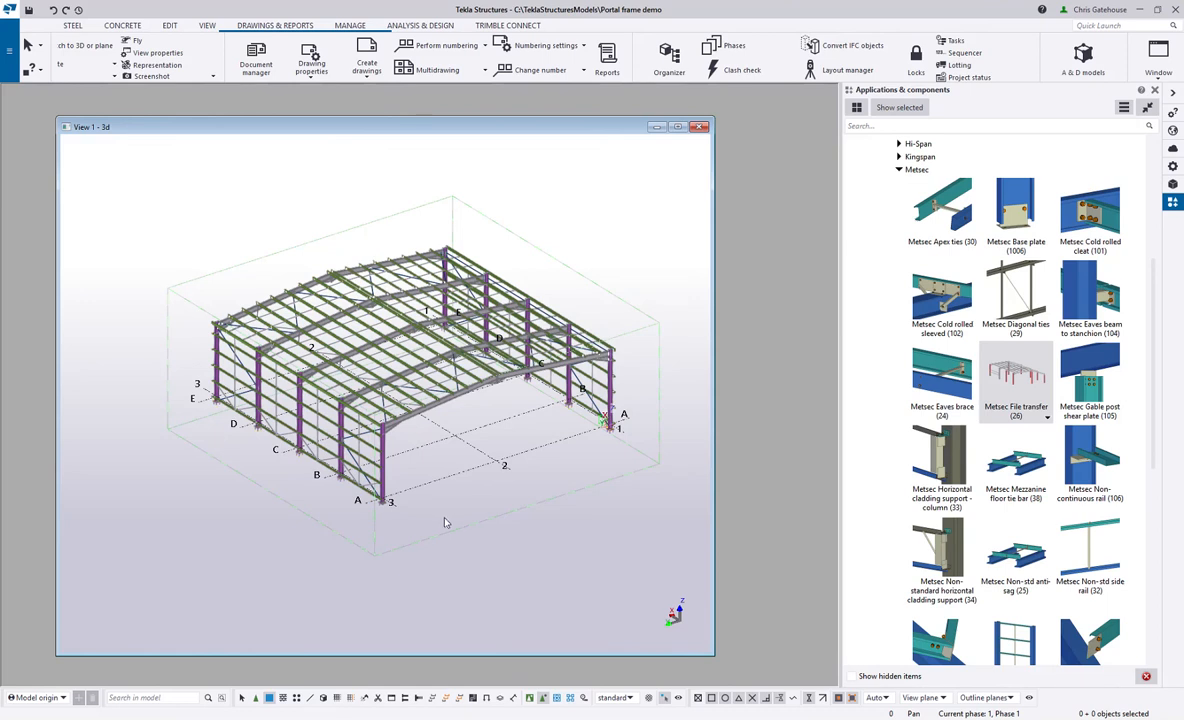
Read RequiredDrawings.dat in the model folder to check which assembly drawings are required, and close the file and folder.
key(alt+Tab)
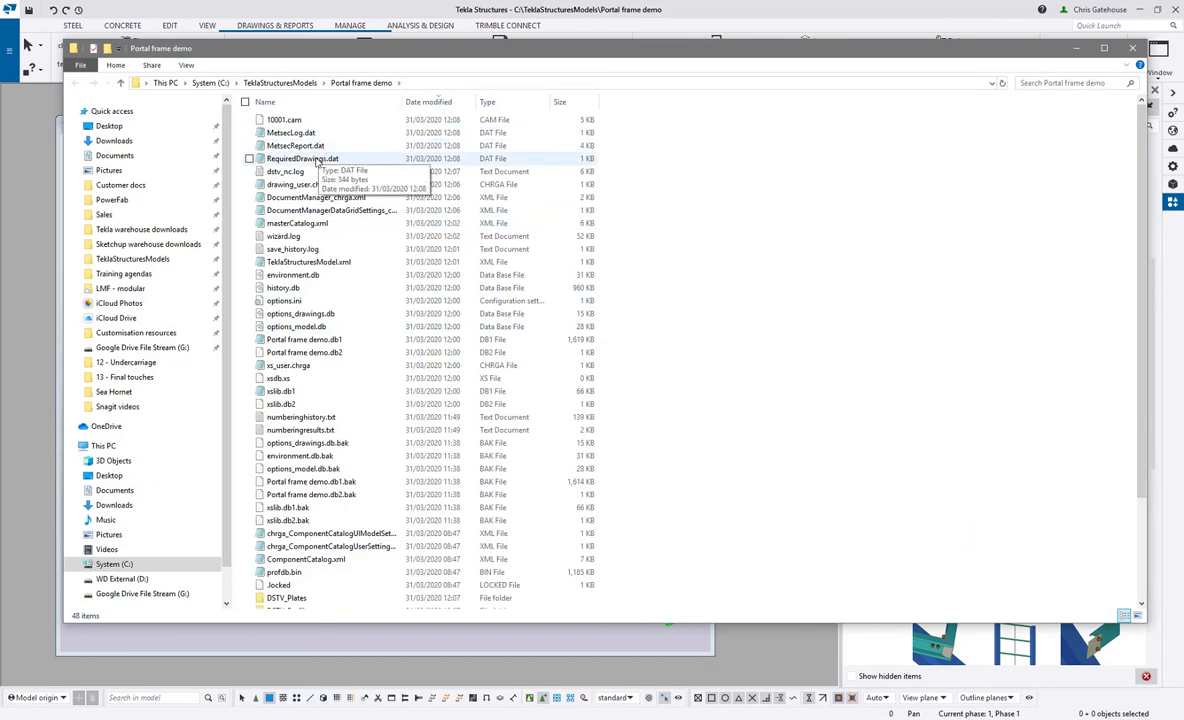
double_click(316, 160)
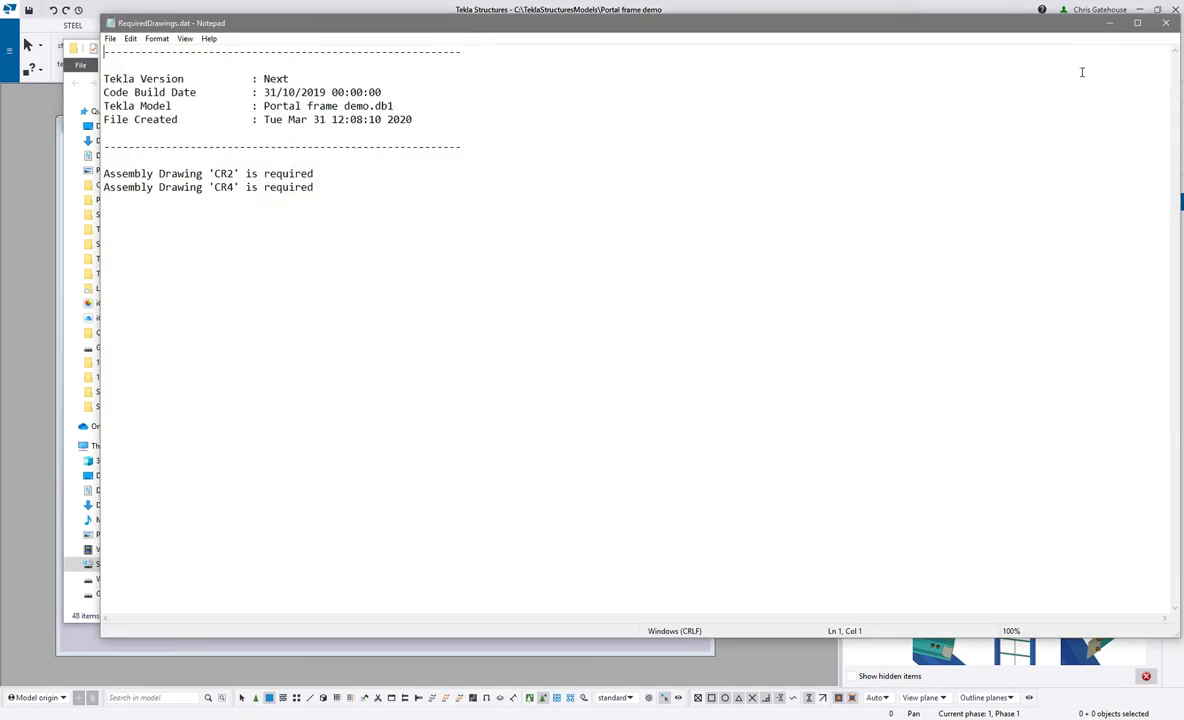
click(1165, 22)
click(1048, 46)
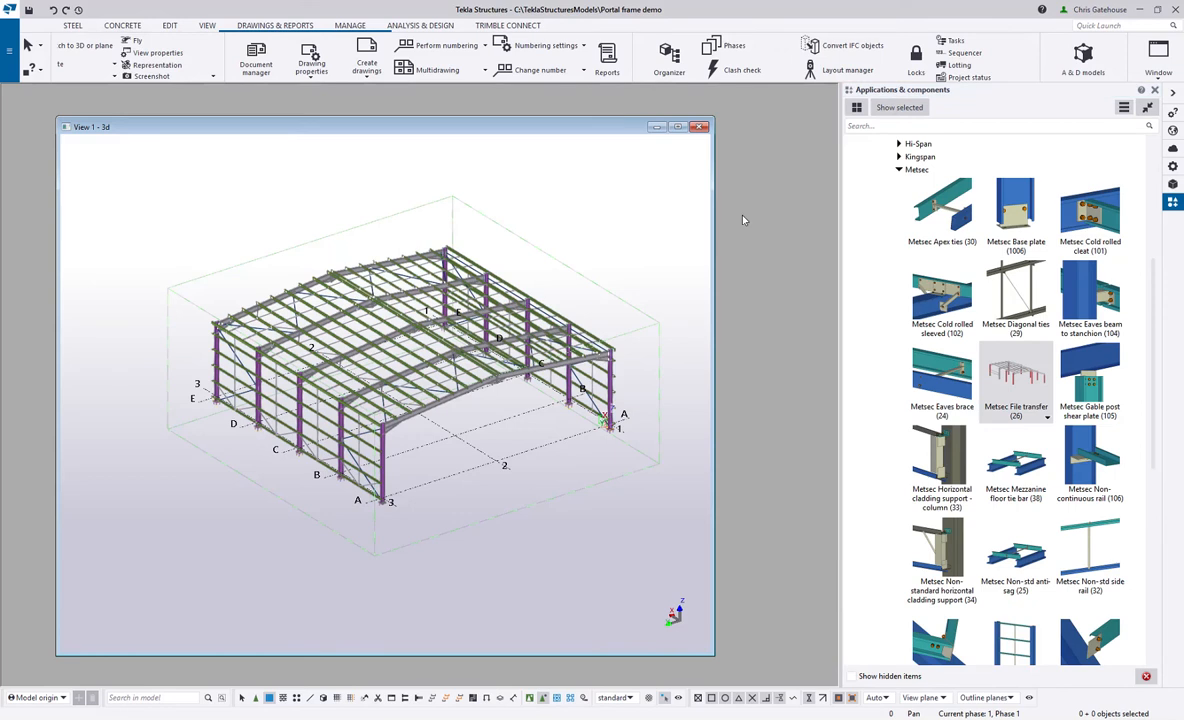
Examine a short cold-rolled member spanning between two roof purlins in the 3D model and clear its selection.
scroll(419, 422, up, 10)
click(363, 435)
click(188, 293)
middle_drag(242, 328, 372, 372)
scroll(366, 368, down, 2)
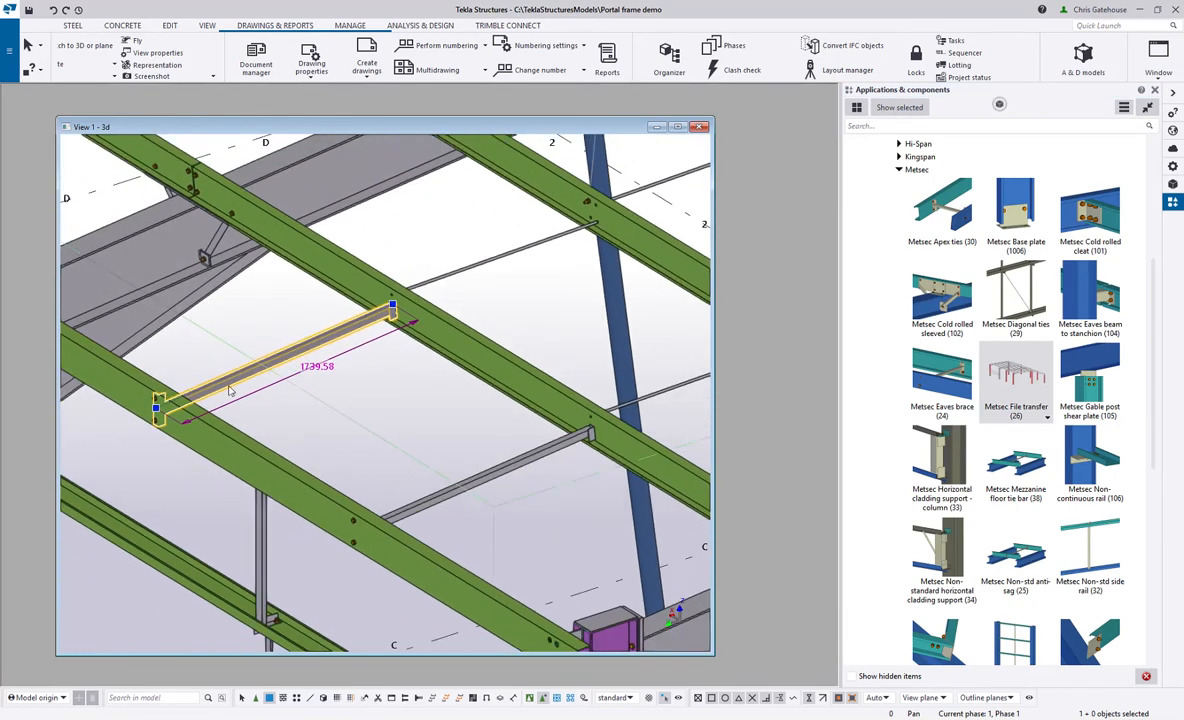
scroll(200, 400, down, 10)
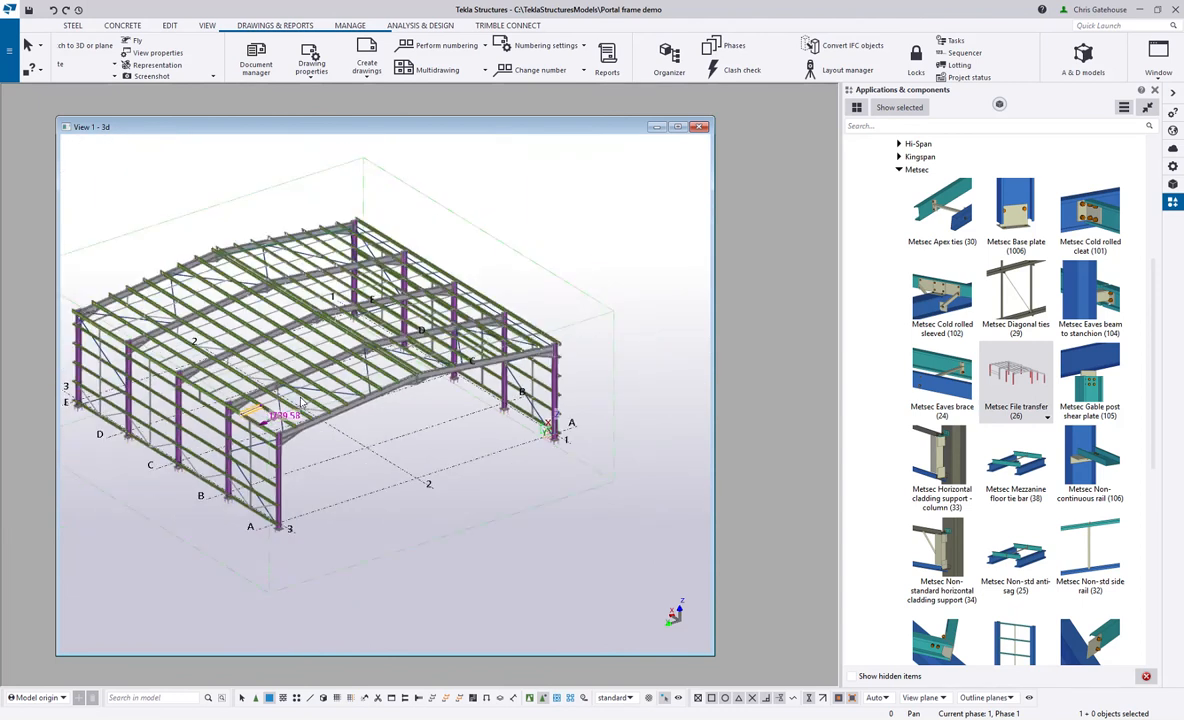
click(351, 491)
middle_drag(312, 456, 336, 468)
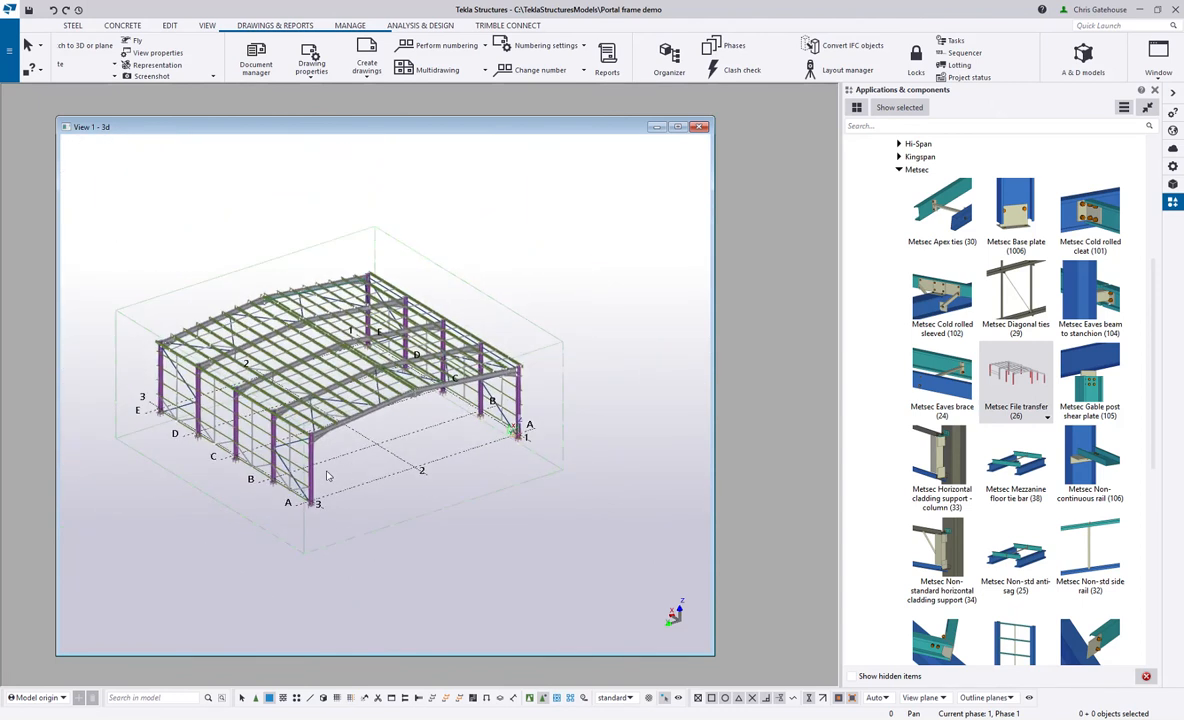
Close the Applications & components catalogue and open the IFC export settings for the portal frame model.
click(1154, 91)
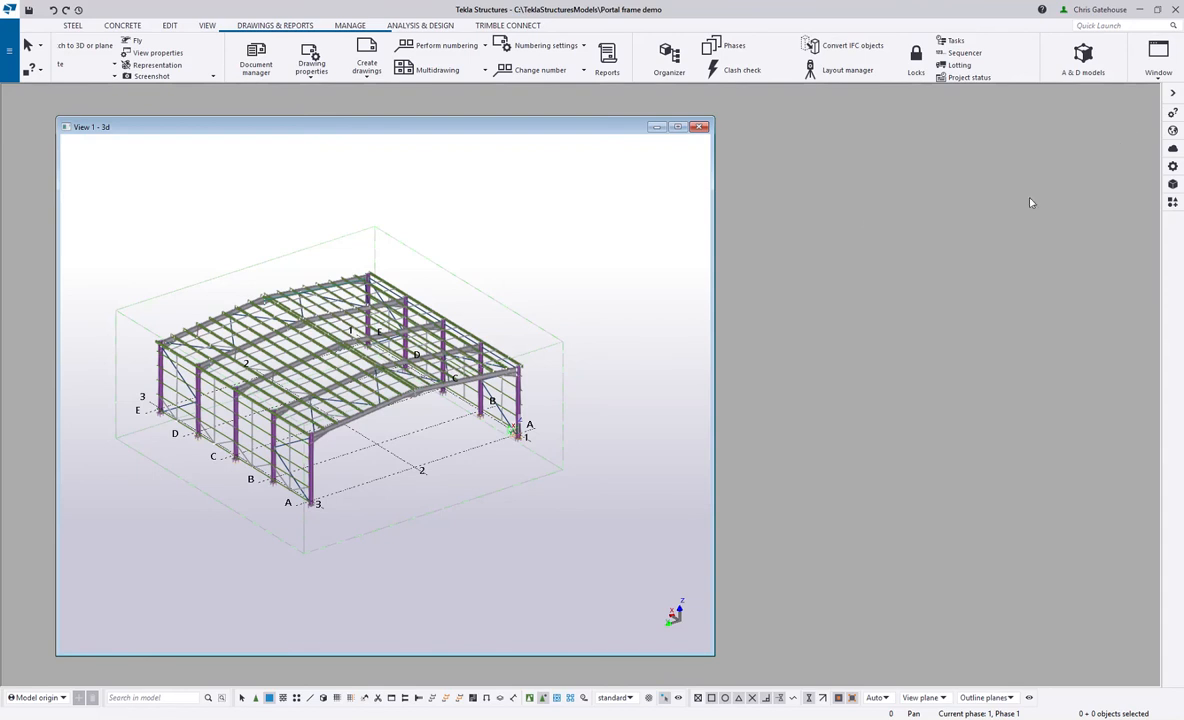
scroll(310, 360, up, 3)
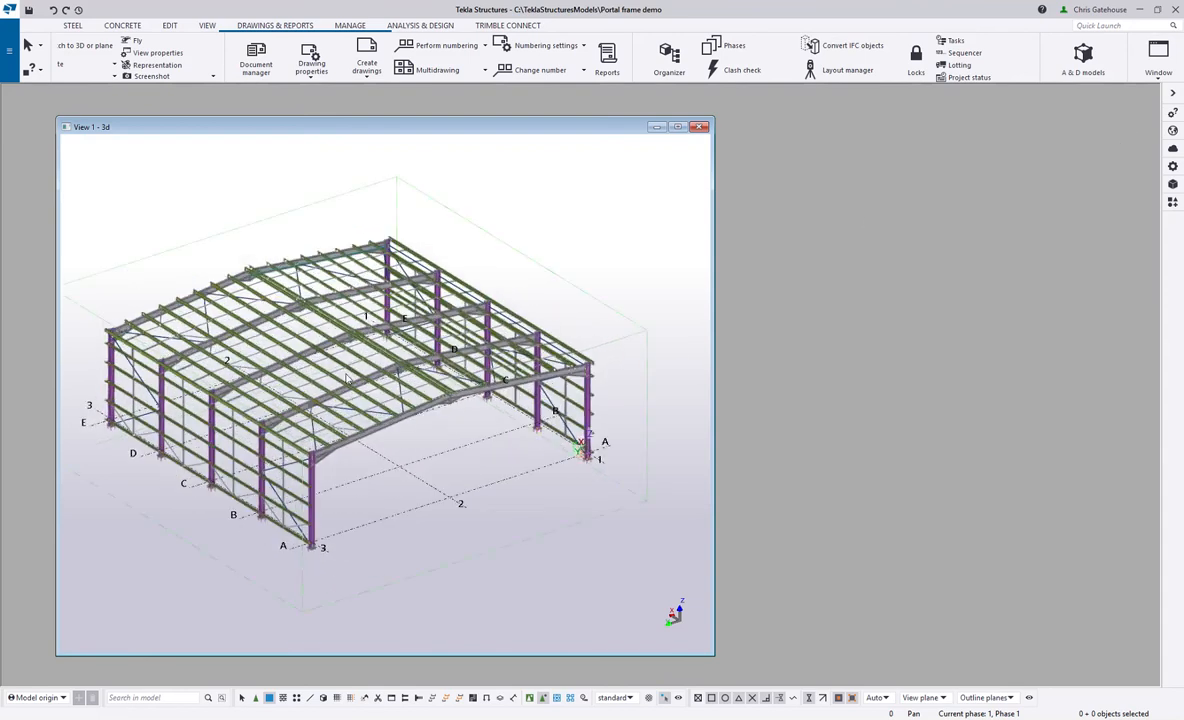
click(9, 50)
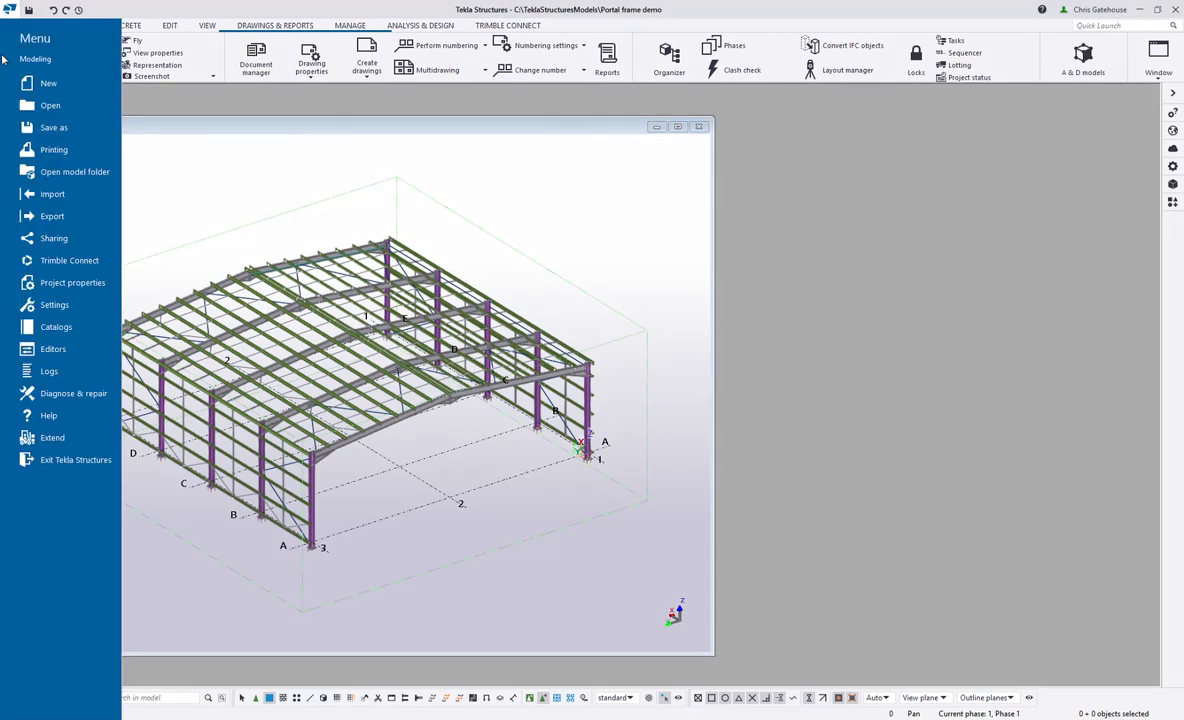
click(62, 215)
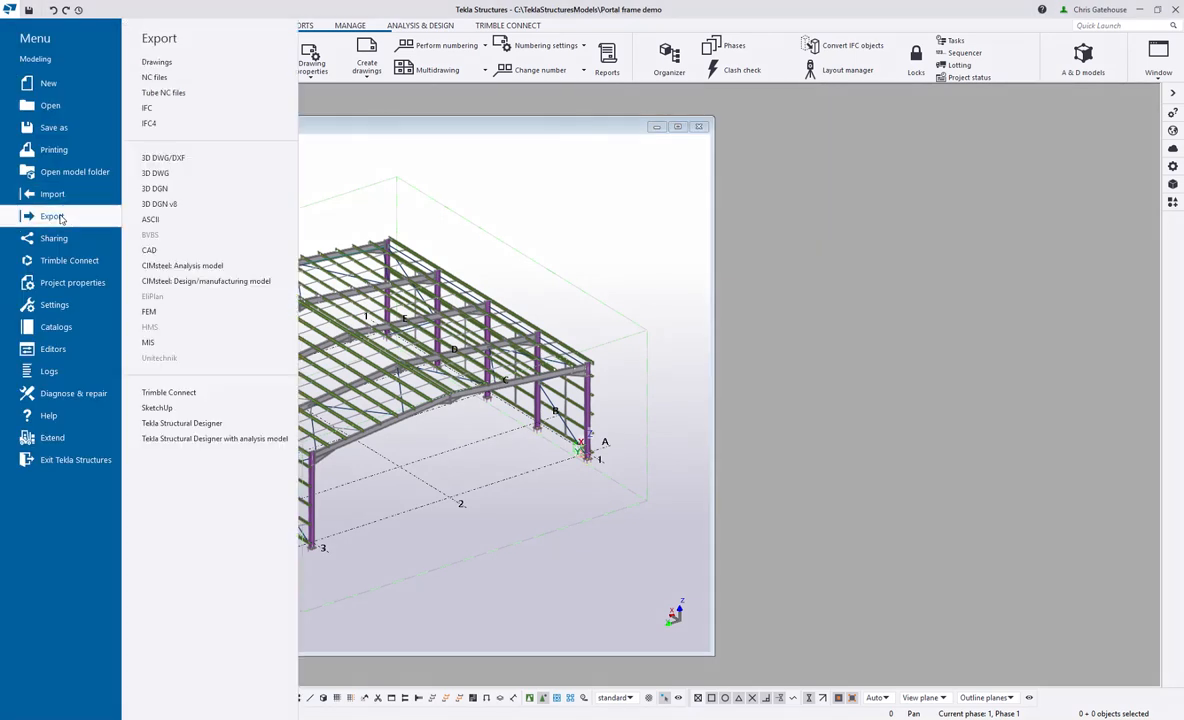
click(155, 110)
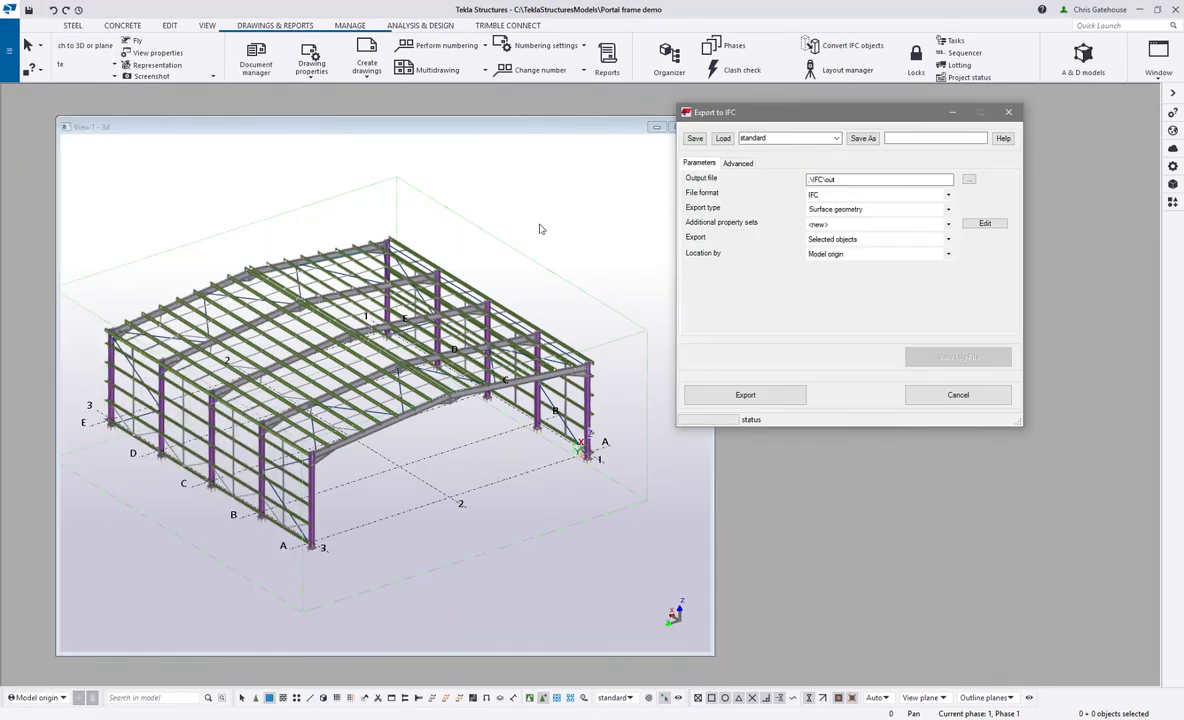
Export the model to IFC with export type Coordination view 2.0, all objects and location by model origin.
click(815, 139)
click(810, 209)
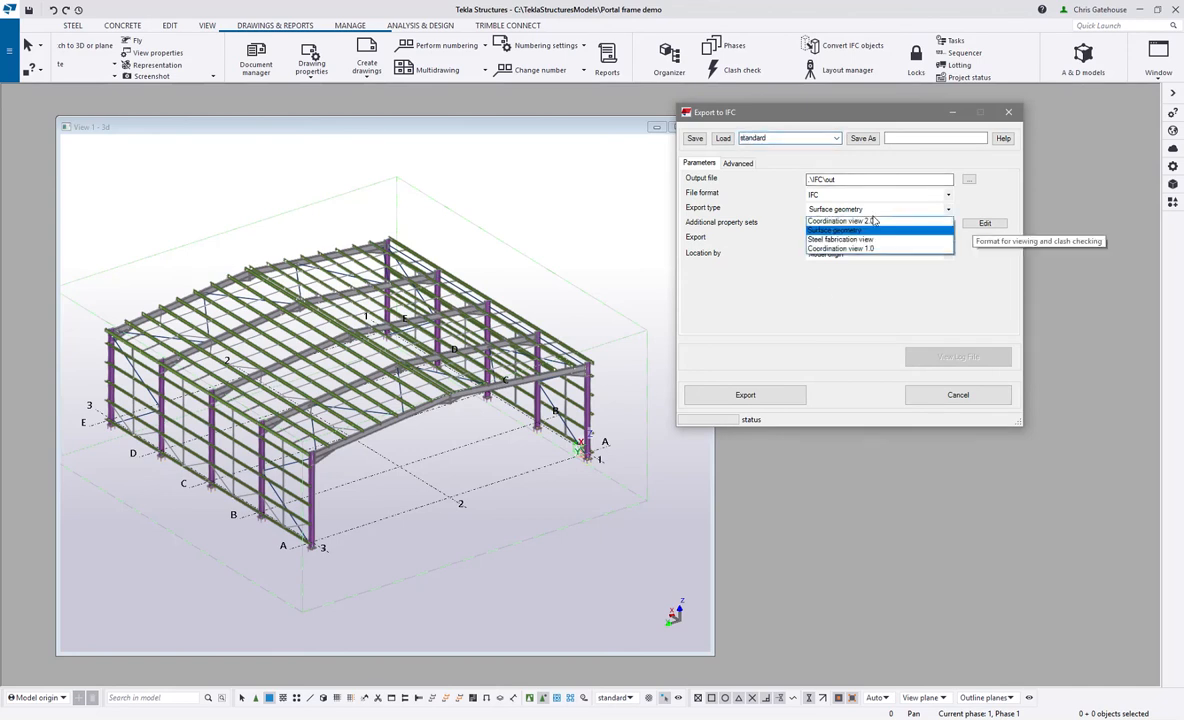
click(848, 221)
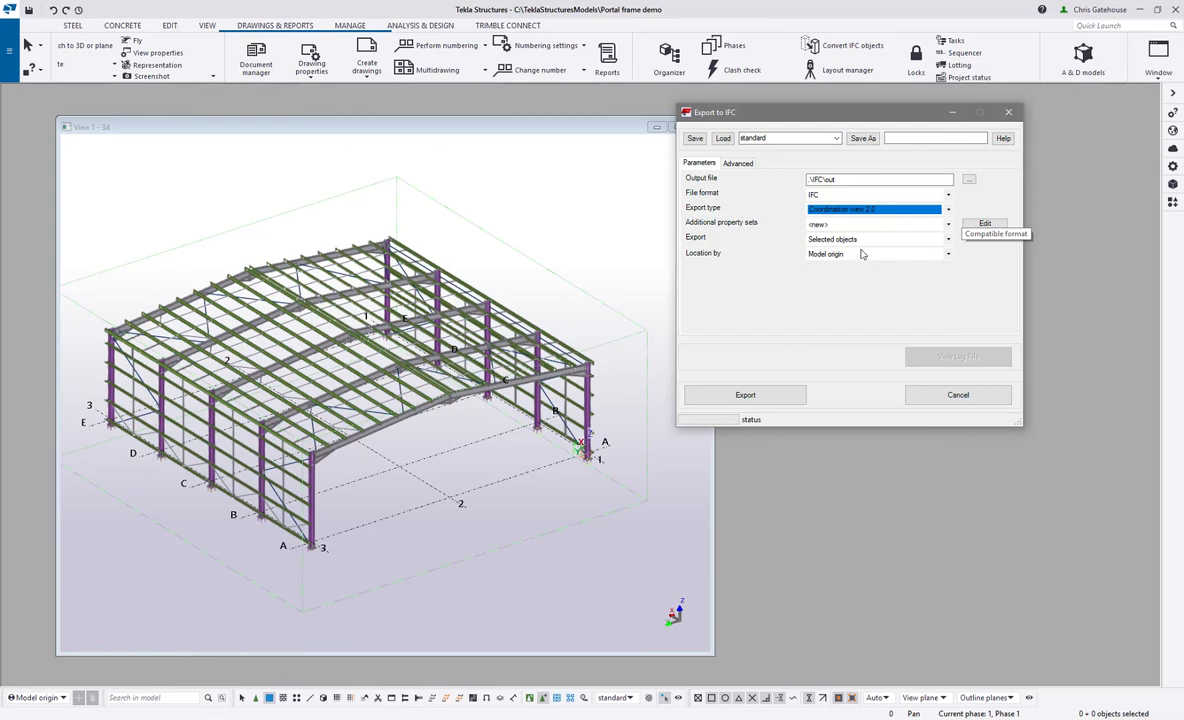
click(797, 239)
click(795, 257)
click(783, 396)
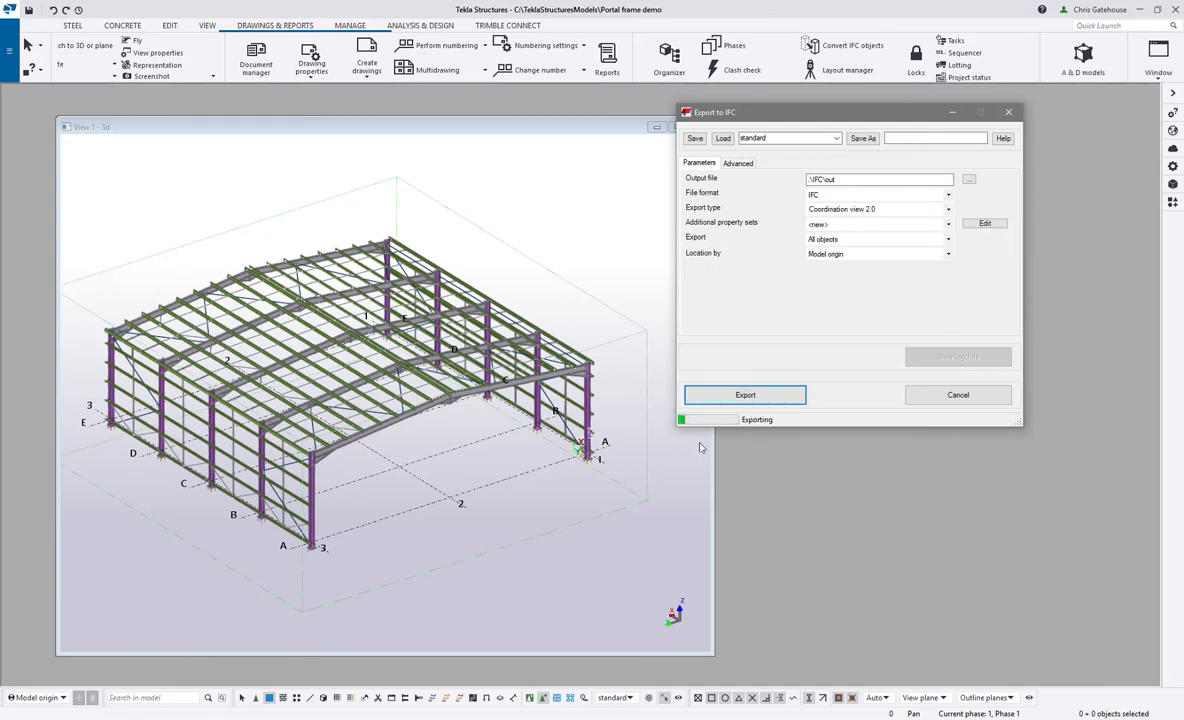